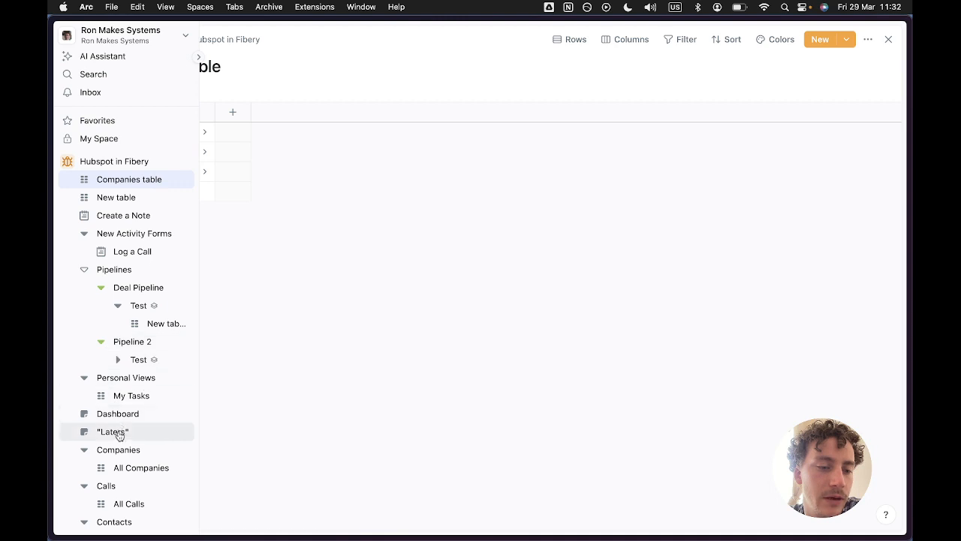
- Open the "Laters" document and review the "Next up" tasks about activity buttons and the Ticket and Deal logs
click(118, 431)
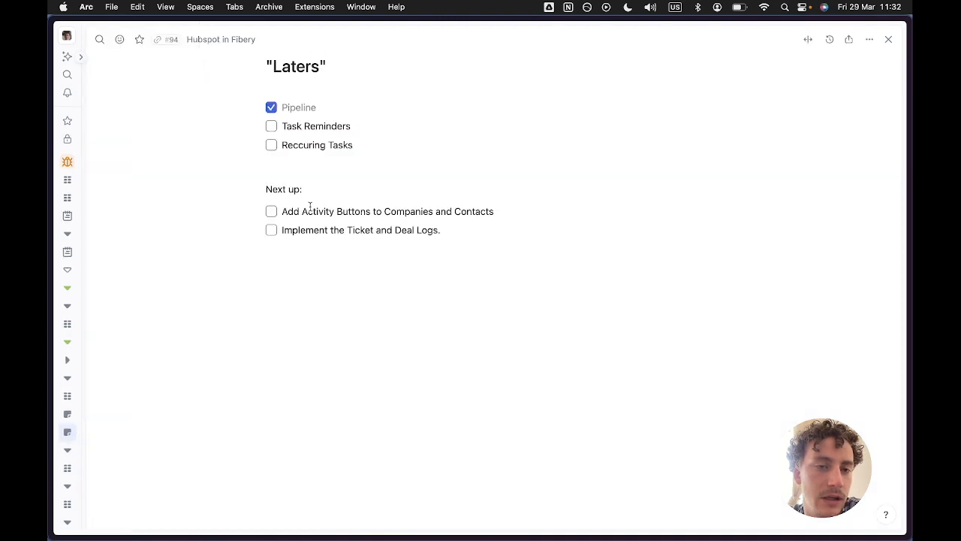
double_click(289, 213)
drag(289, 214, 528, 210)
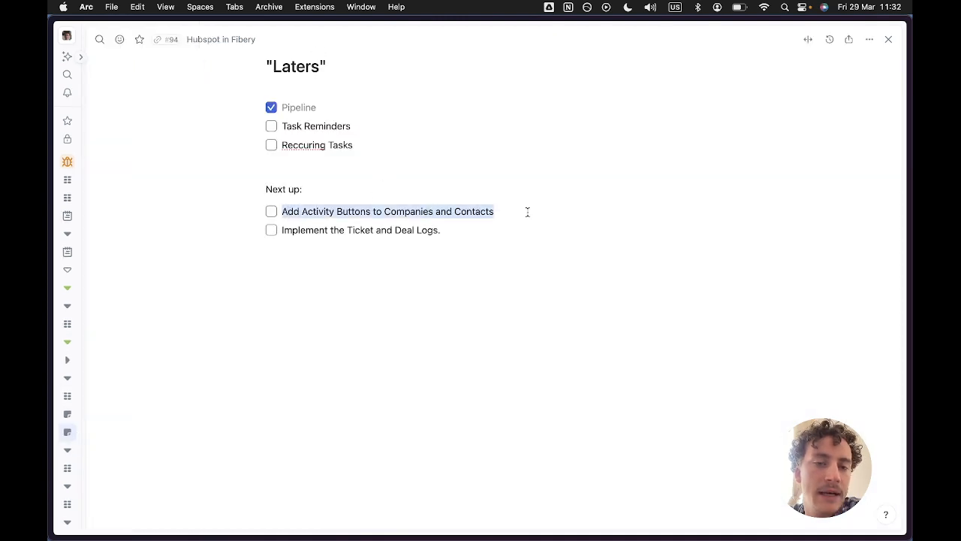
click(525, 210)
double_click(300, 232)
drag(300, 232, 435, 229)
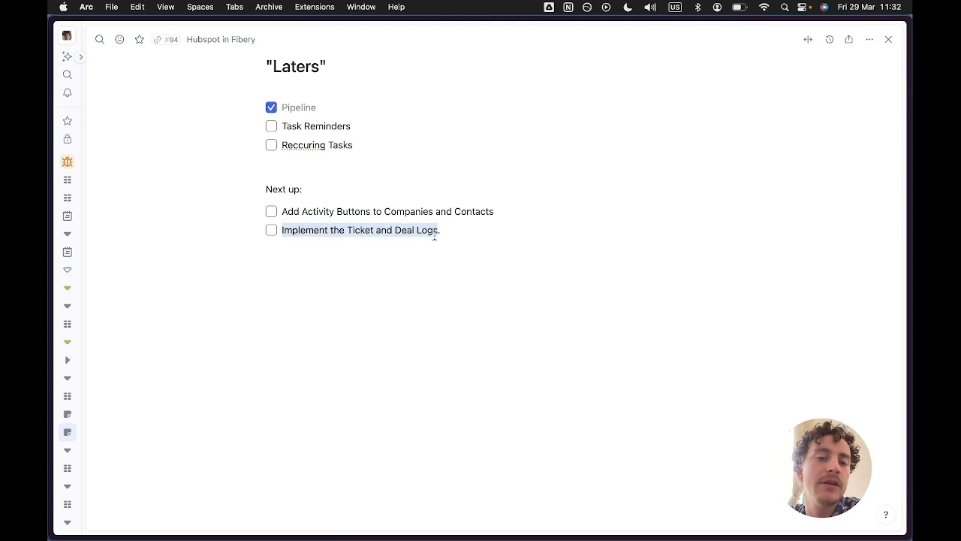
click(440, 229)
triple_click(486, 211)
click(350, 224)
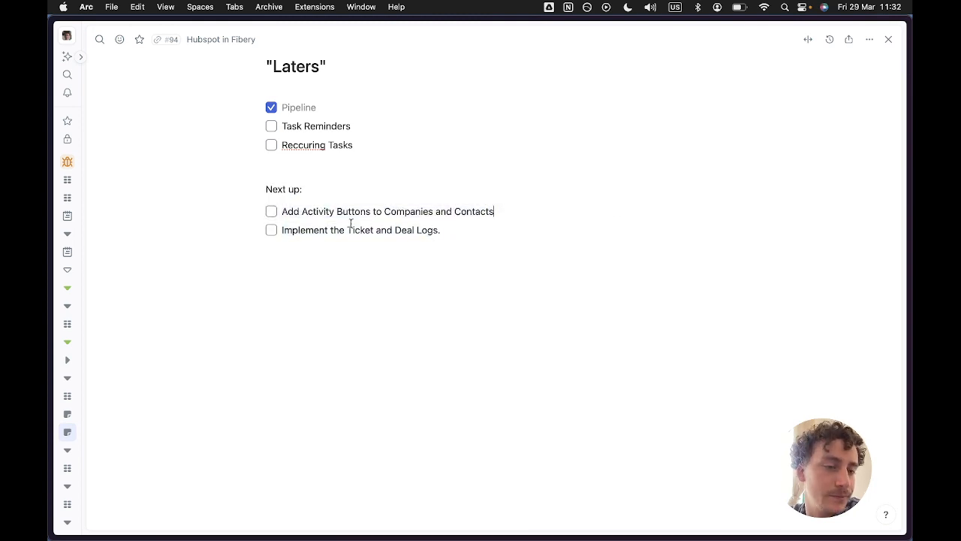
- Open the Hubspot in Fibery space and look through the Contact, Activity and Call databases
mouse_move(79, 240)
click(94, 161)
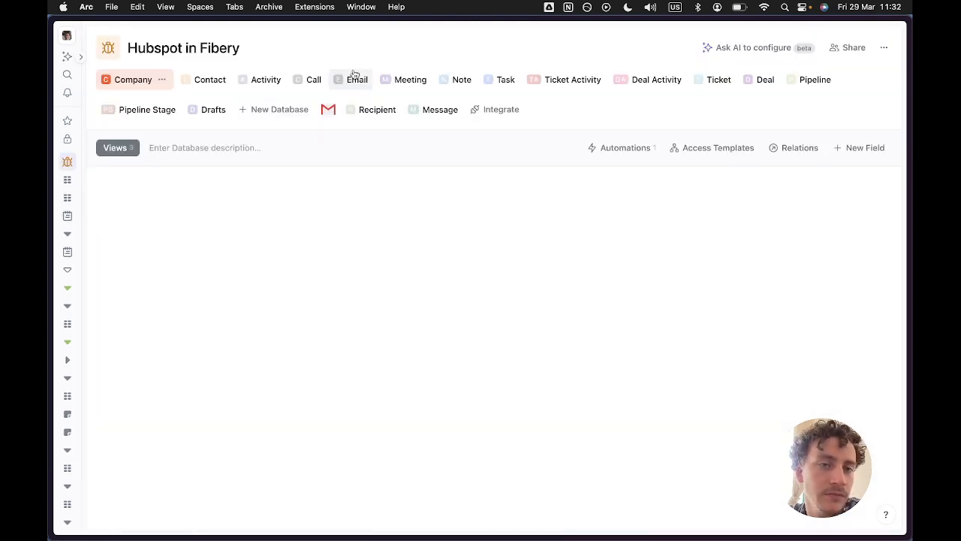
click(193, 79)
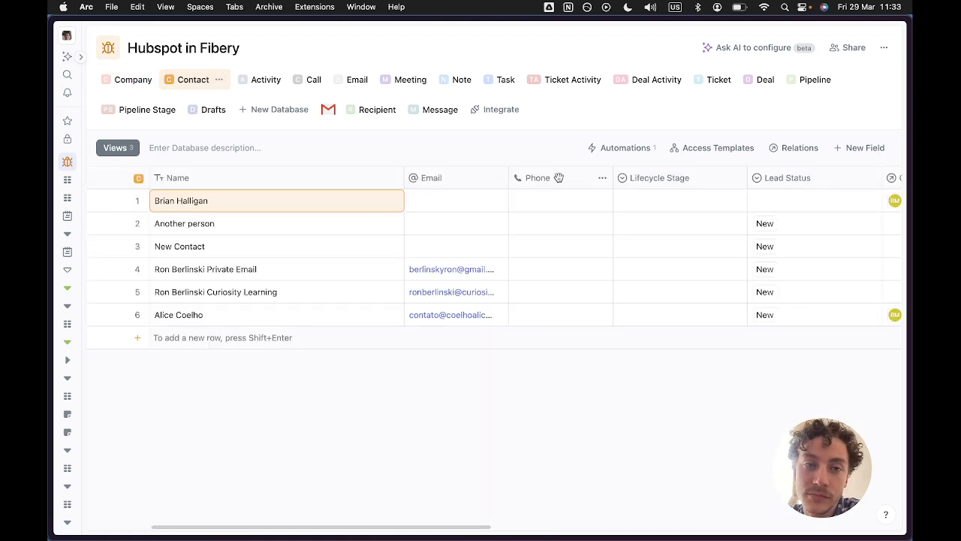
click(263, 84)
click(314, 86)
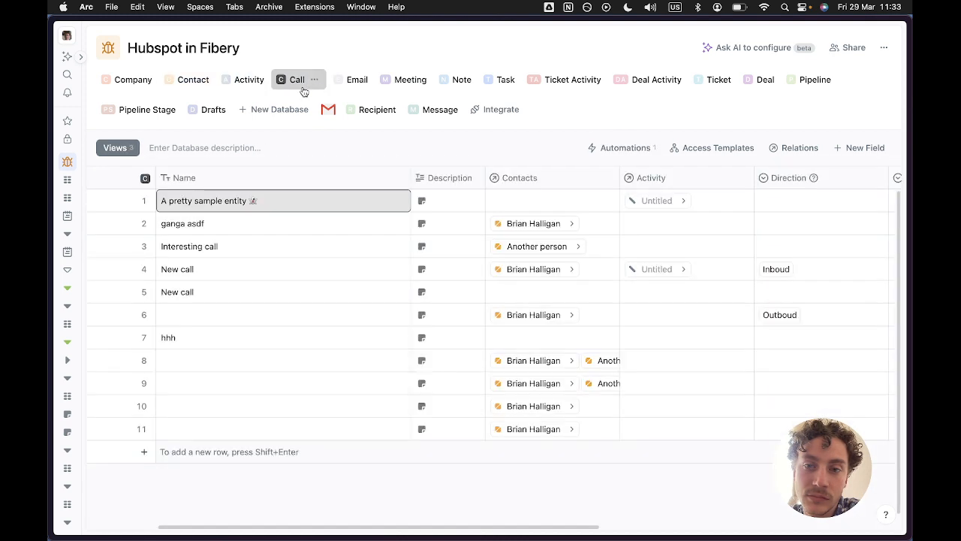
click(267, 87)
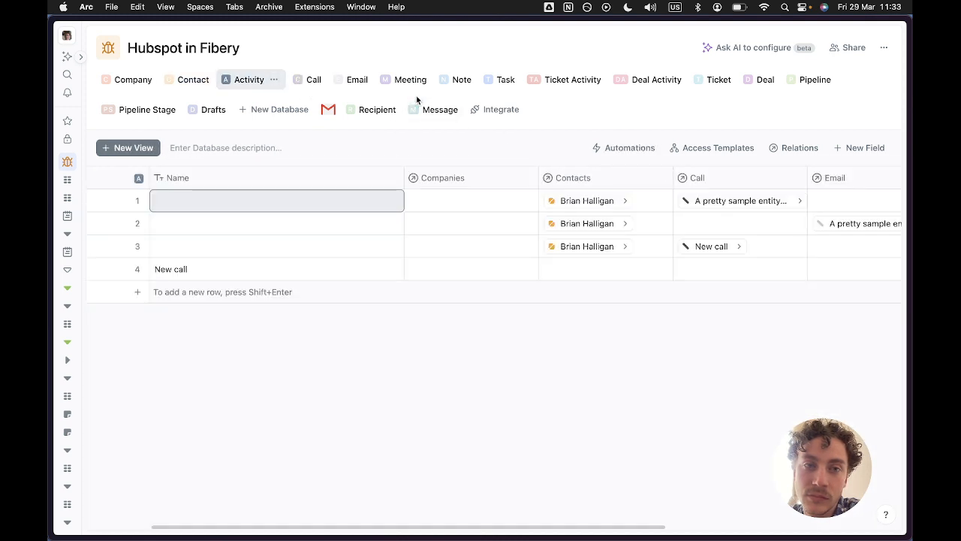
click(308, 80)
click(249, 81)
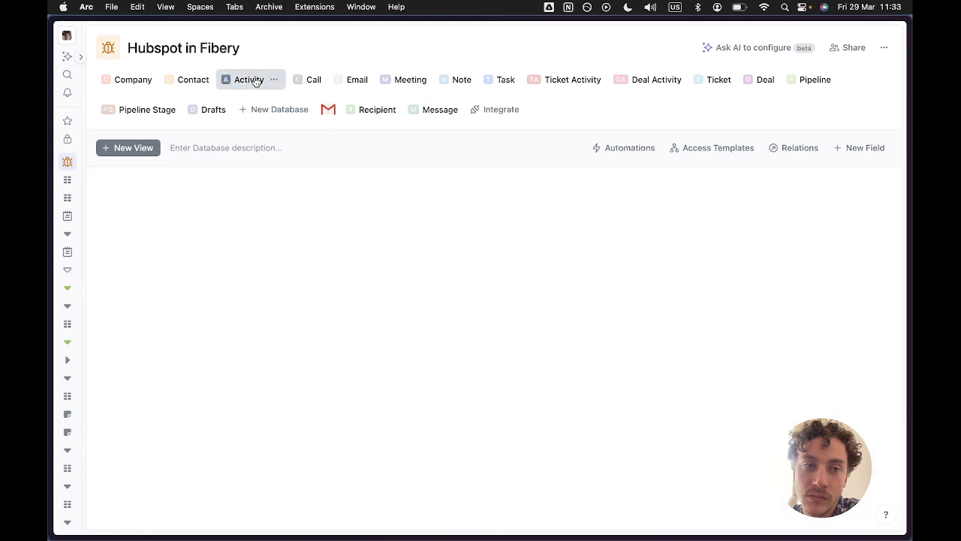
click(307, 81)
click(254, 87)
click(304, 87)
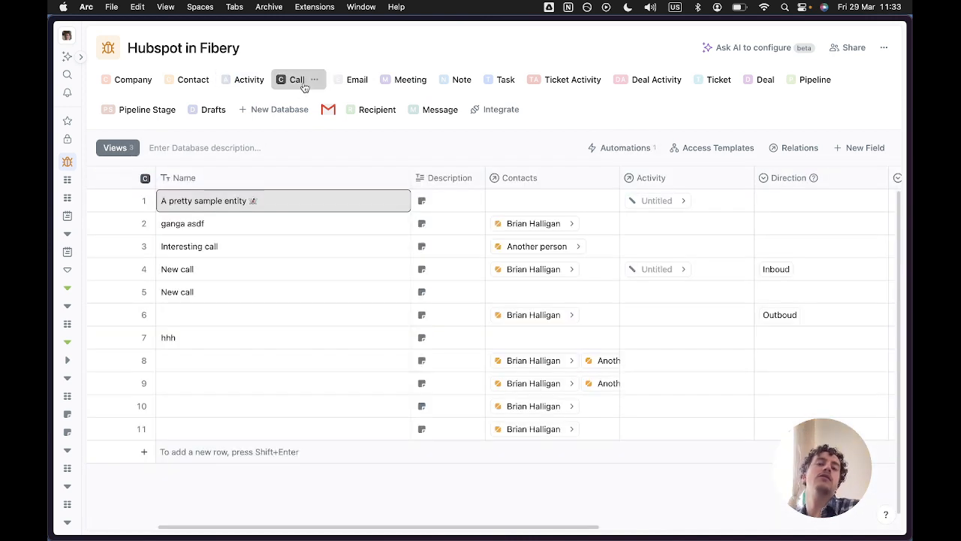
- Compare how the Contact, Call, Email and Activity databases link activities to contacts
click(203, 90)
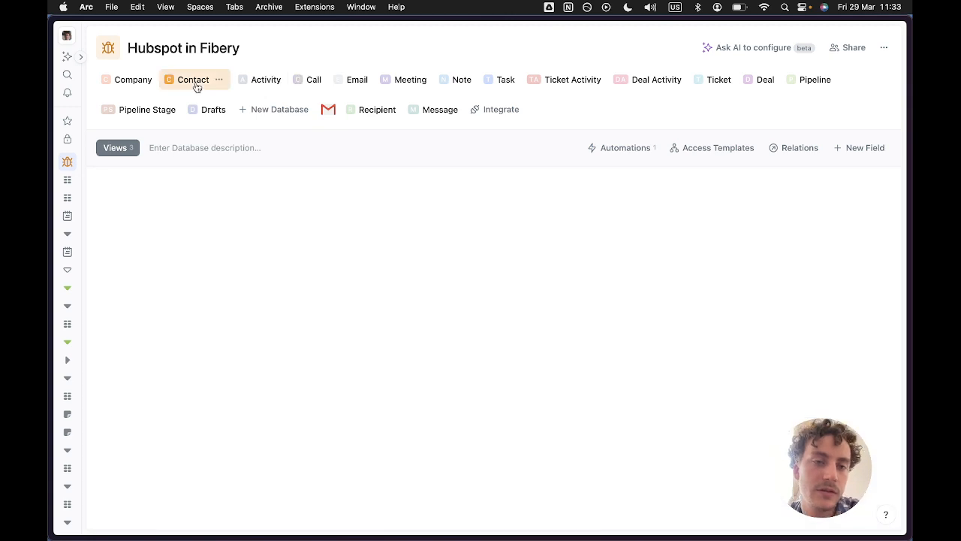
click(313, 81)
click(363, 85)
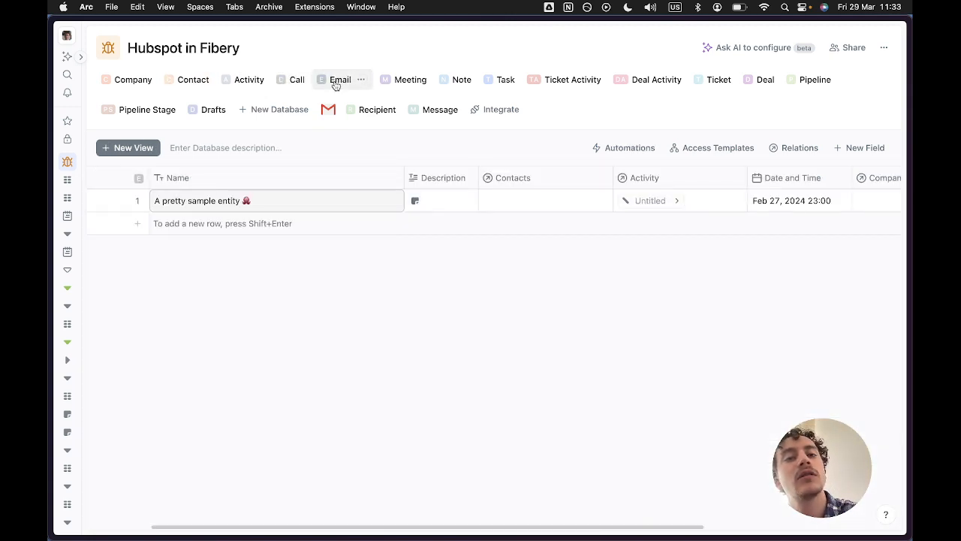
click(264, 87)
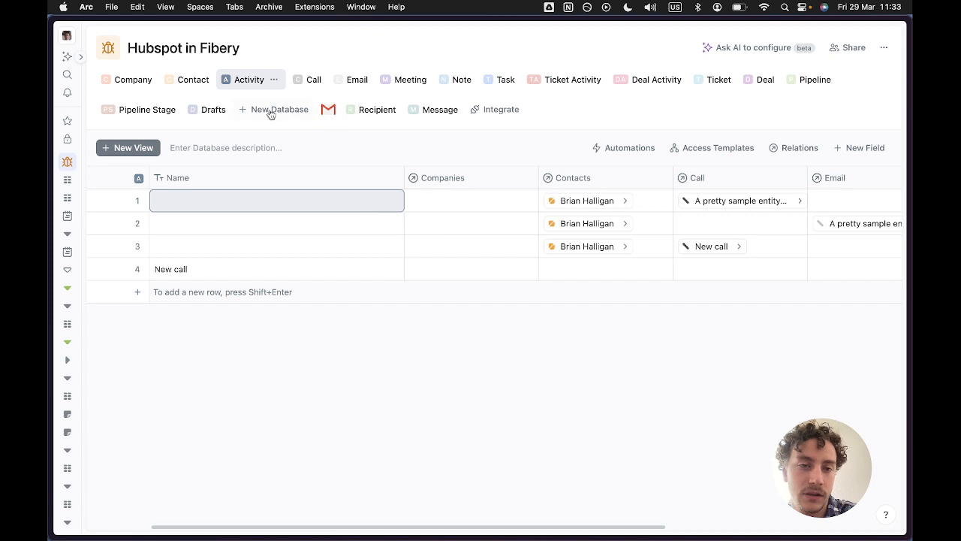
click(207, 83)
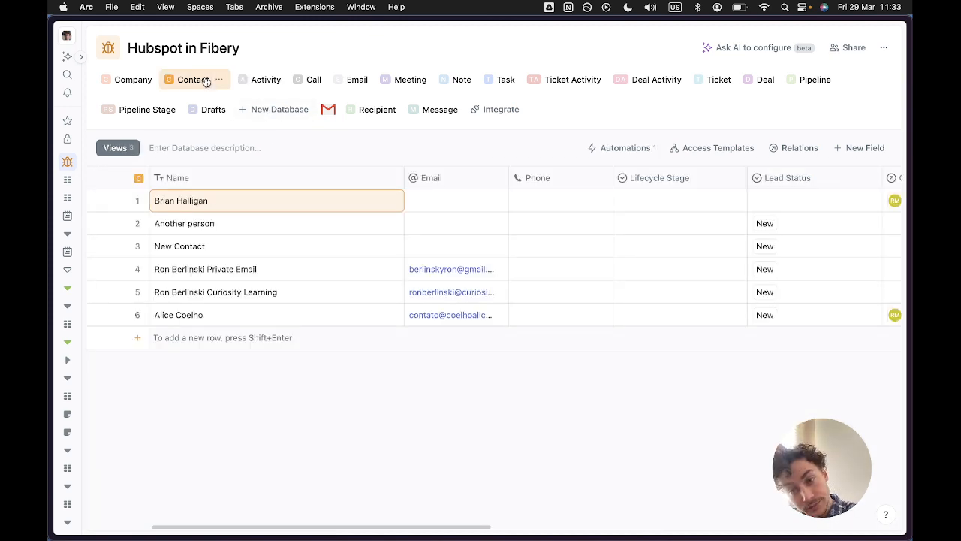
click(308, 81)
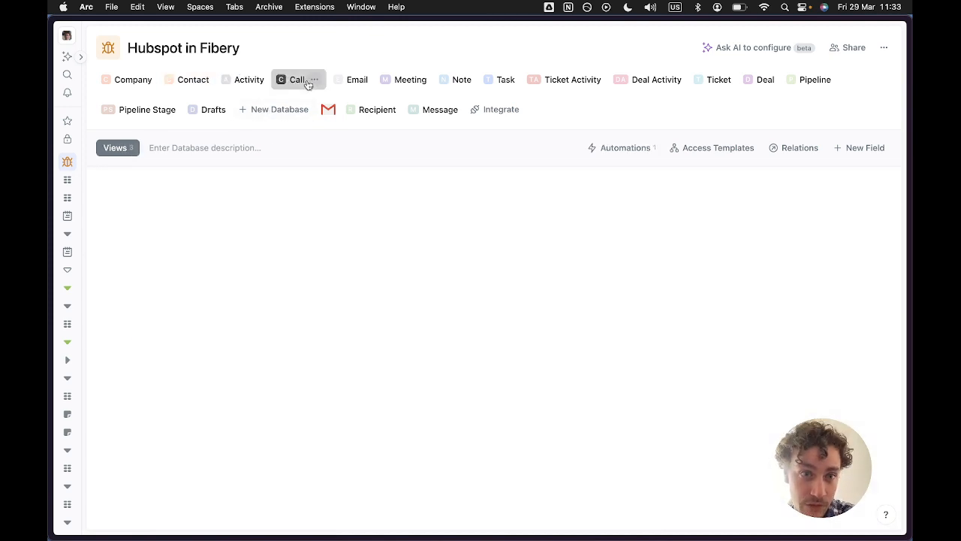
click(229, 80)
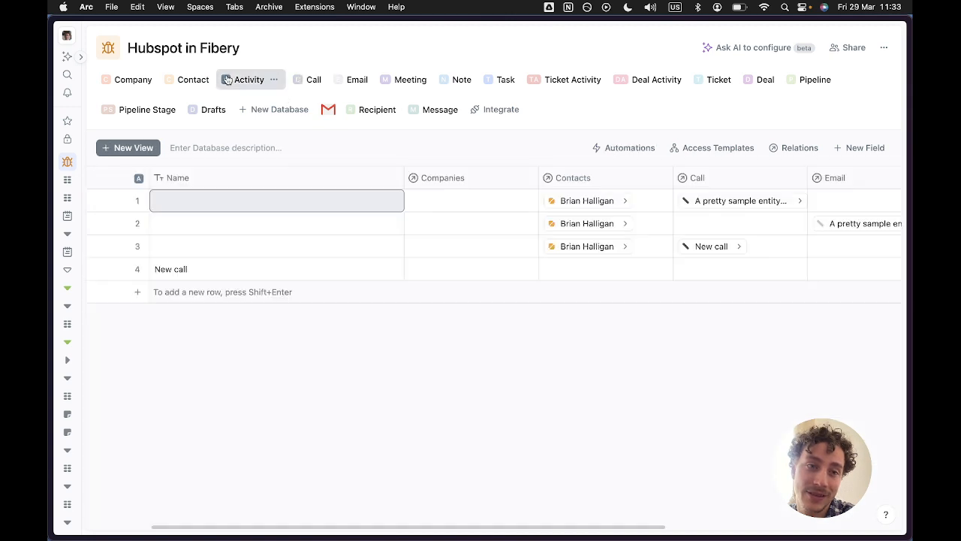
click(293, 86)
click(261, 87)
- Open the Contact database's automations and check the Add Call button for options
click(201, 83)
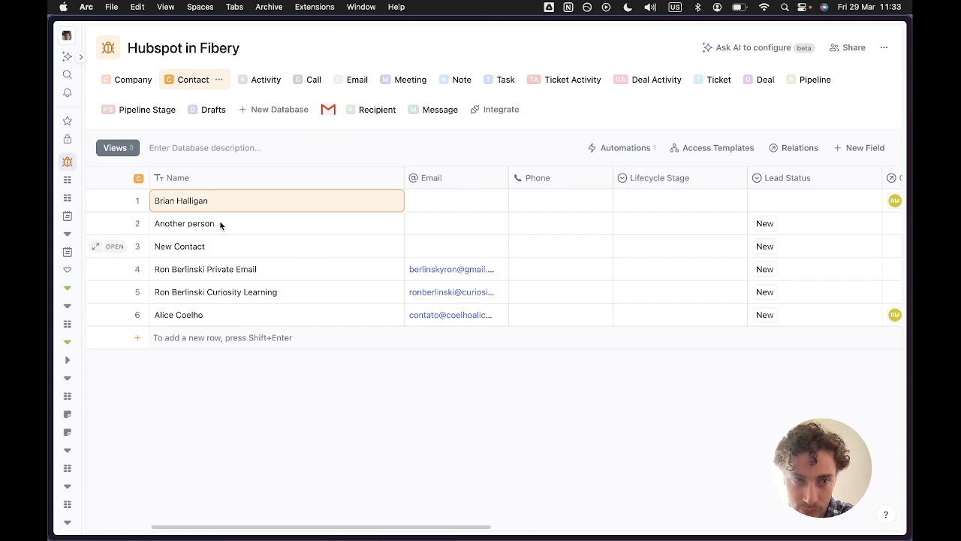
click(601, 147)
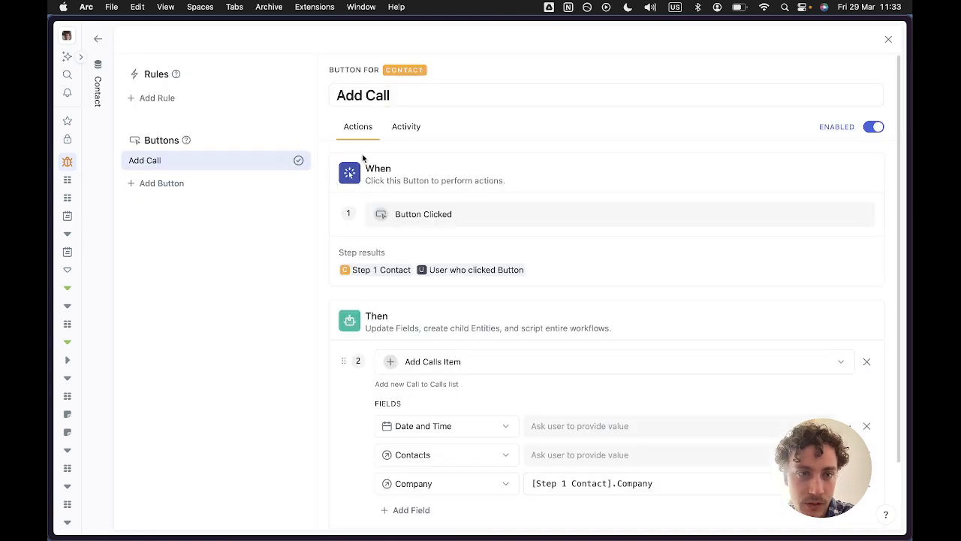
right_click(217, 161)
click(163, 247)
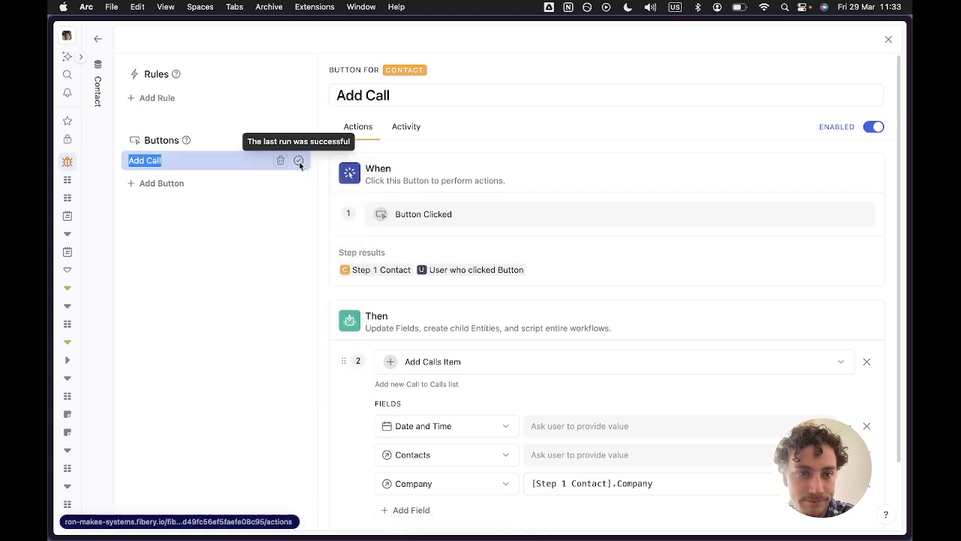
click(222, 298)
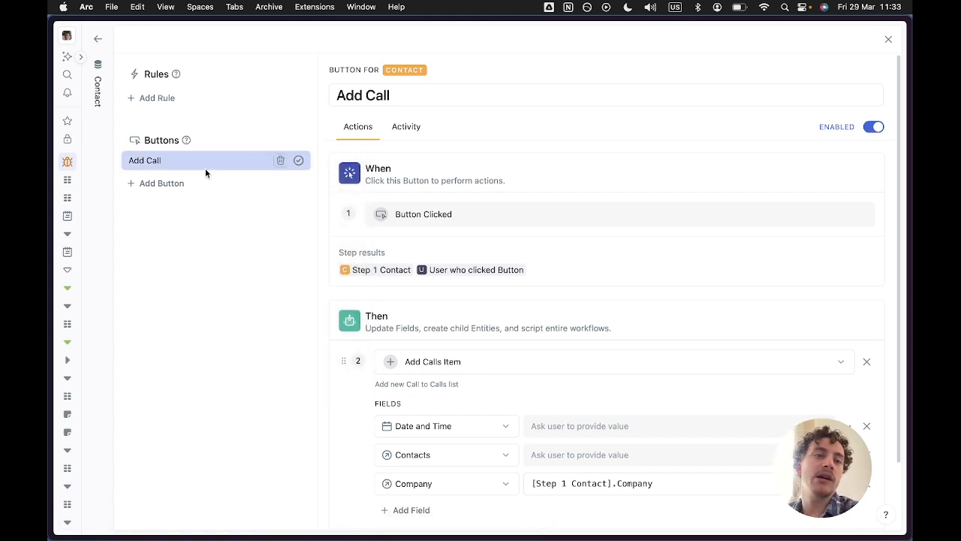
mouse_move(186, 142)
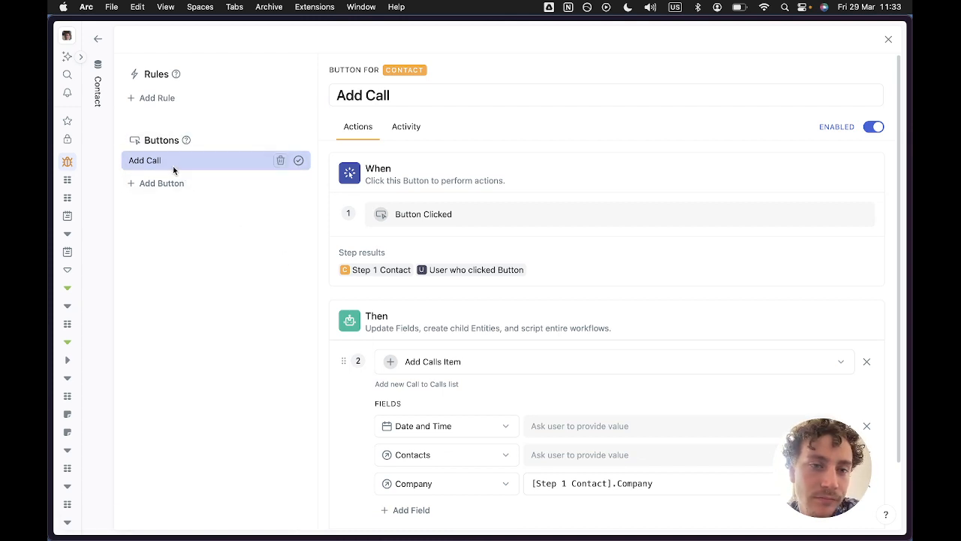
- Change the Contact button's name from Add Call to Log Call
double_click(348, 96)
text(Log)
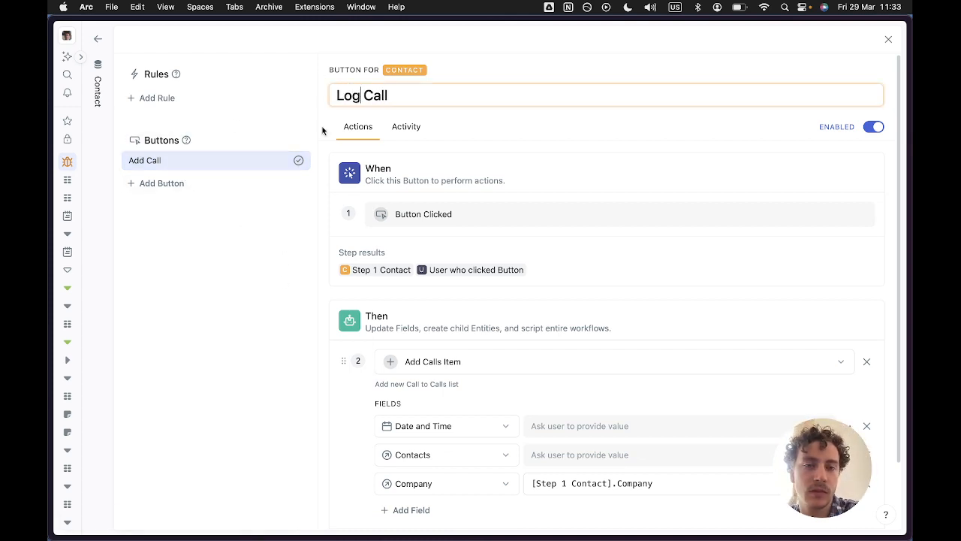
click(268, 331)
- Try replacing the button's Add Calls Item action with a Script action and examine its sample code
scroll(447, 372, down, 2)
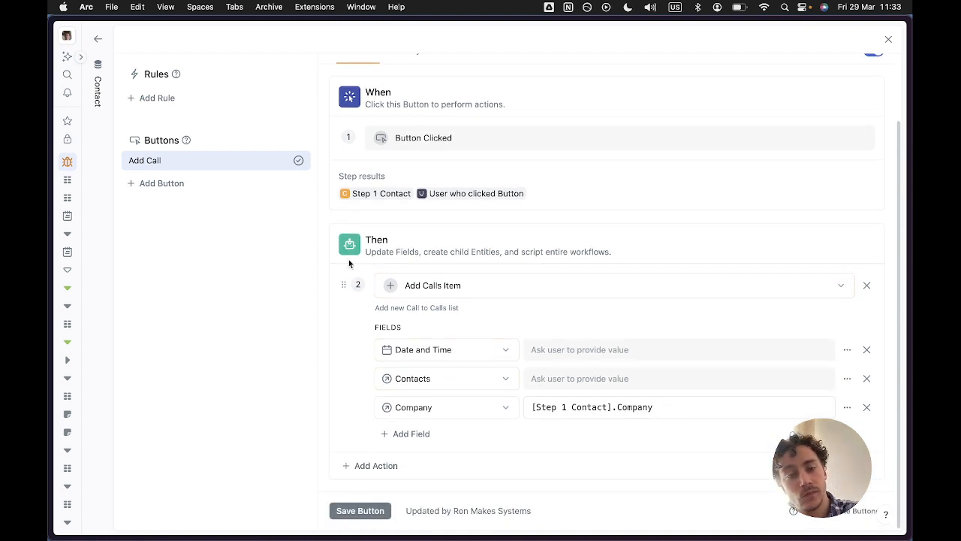
scroll(349, 259, up, 1)
scroll(439, 323, up, 1)
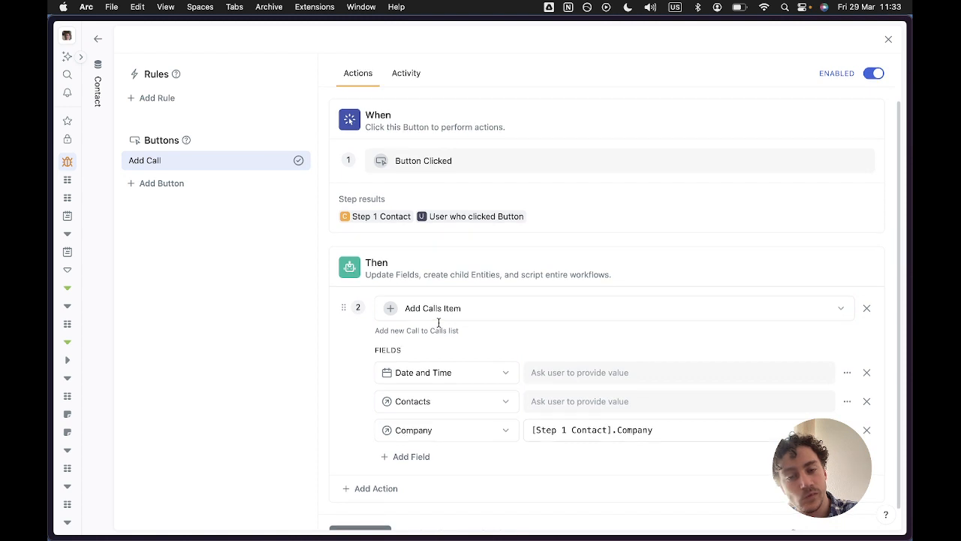
scroll(440, 373, down, 2)
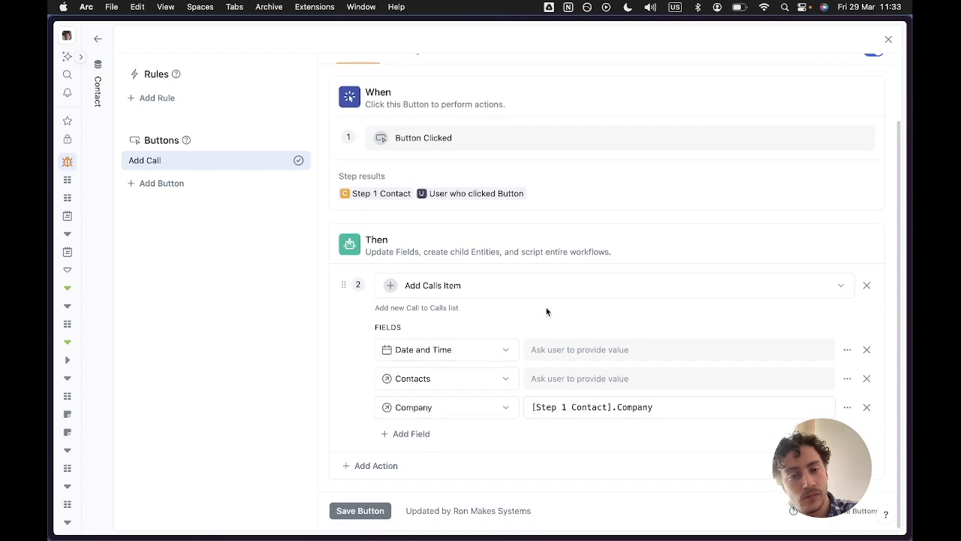
click(534, 289)
scroll(492, 418, down, 5)
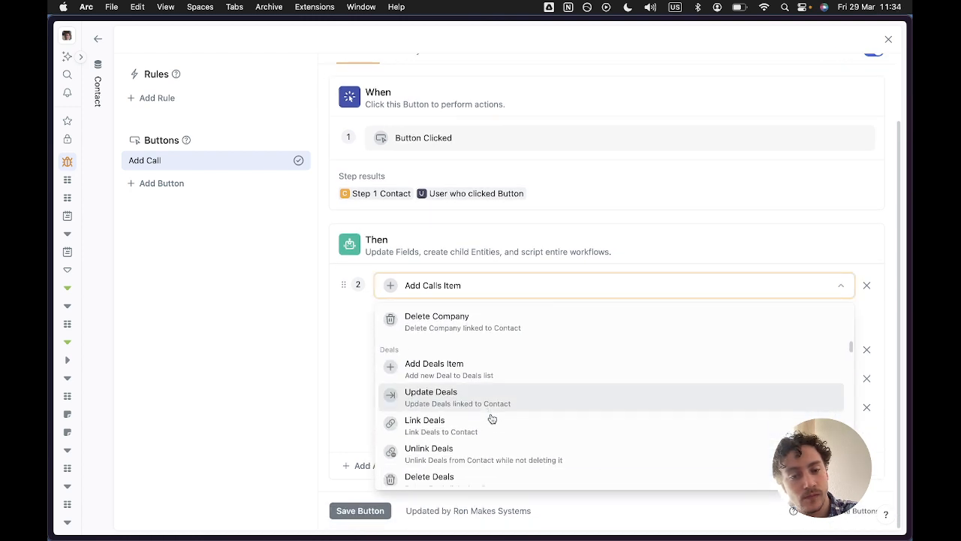
scroll(492, 419, down, 15)
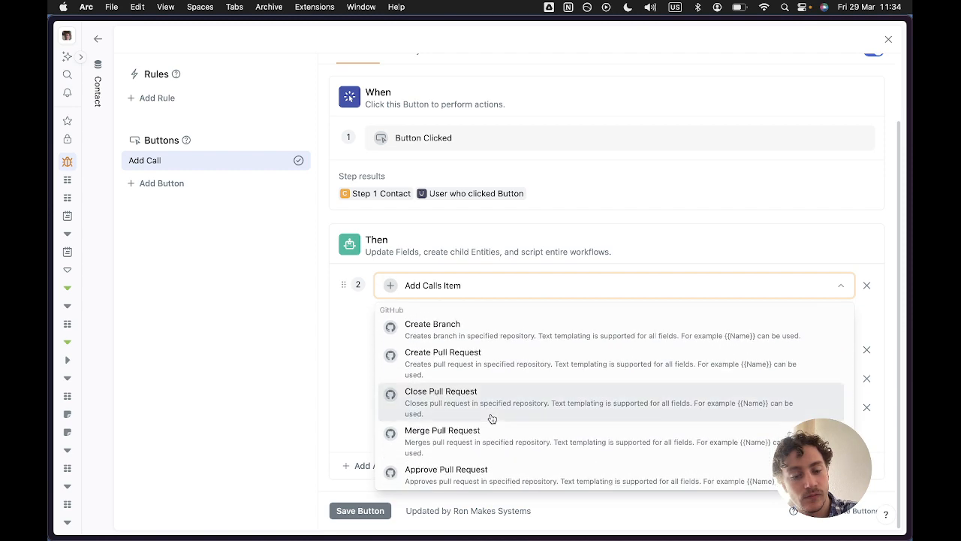
text(sc)
click(446, 340)
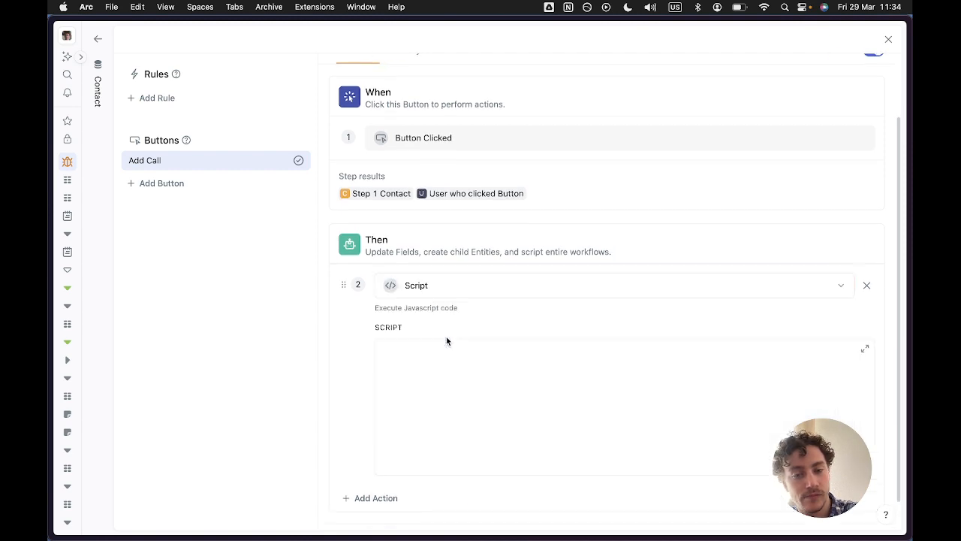
scroll(485, 408, down, 5)
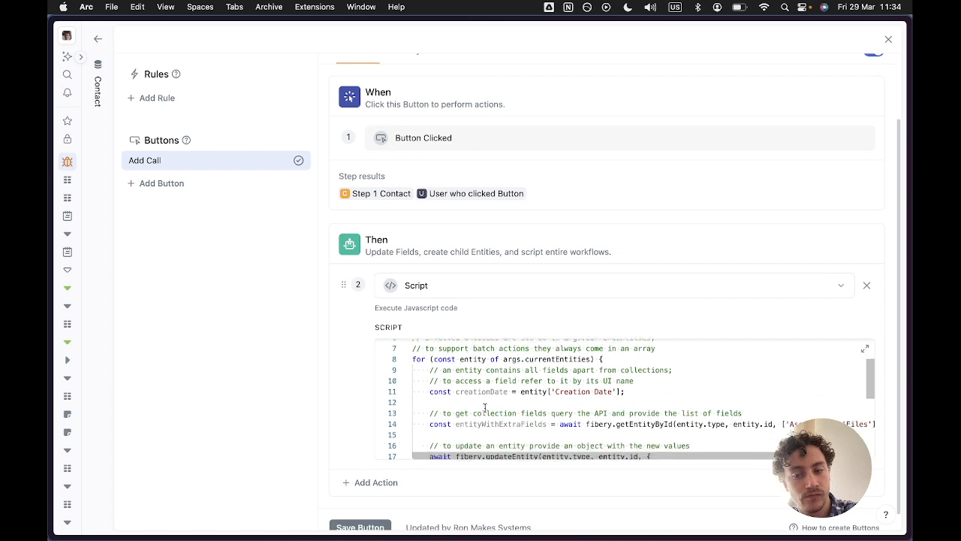
scroll(485, 408, down, 1)
scroll(485, 408, right, 2)
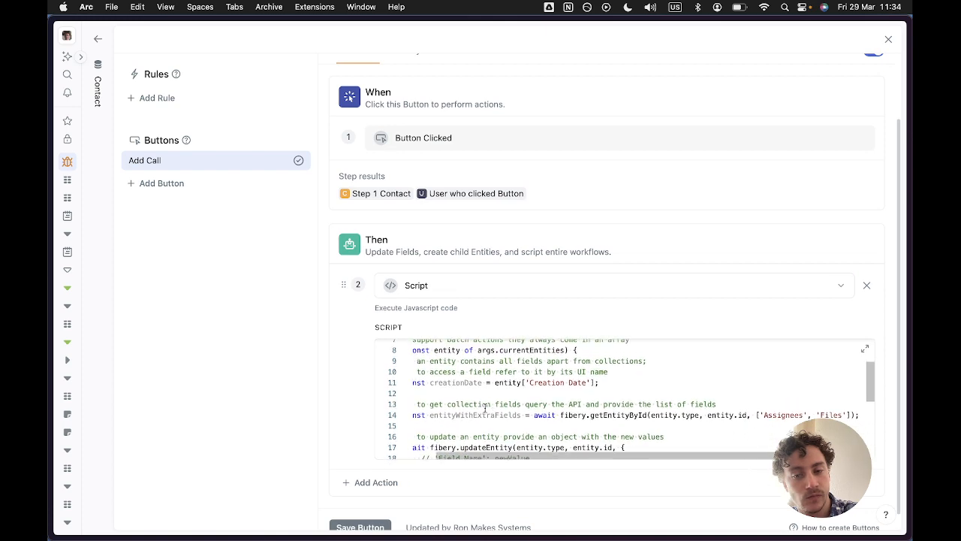
scroll(485, 407, left, 2)
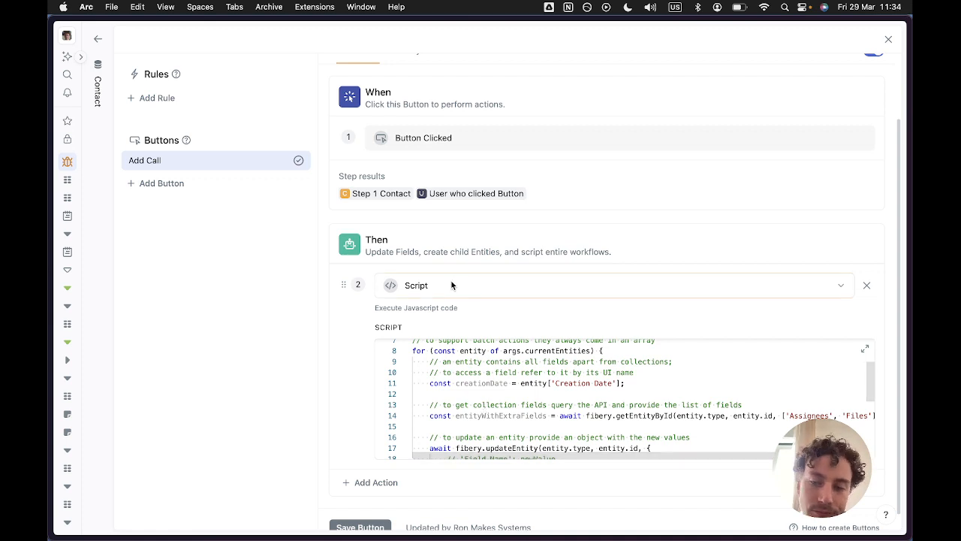
- Set the button's action to Add Calls Item and check its field choices without selecting one
click(456, 289)
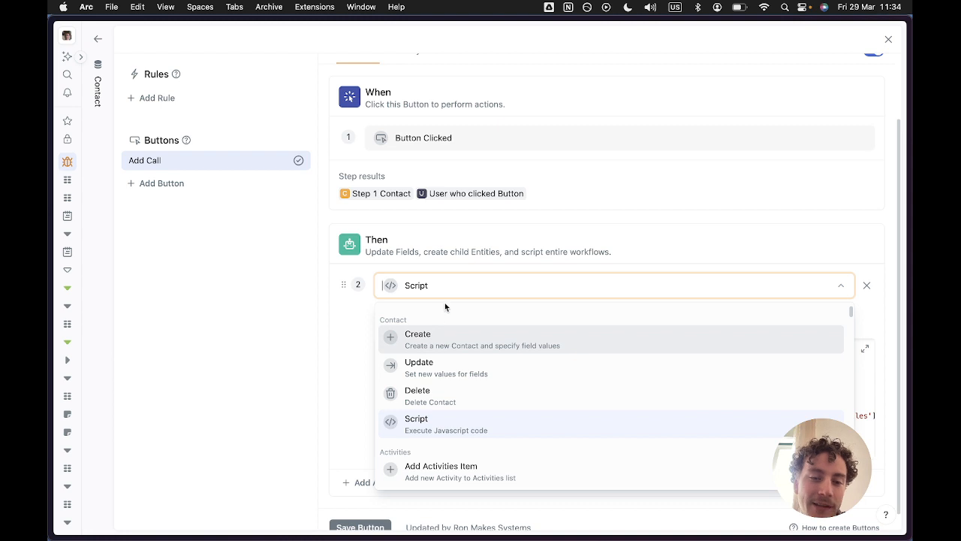
text(call)
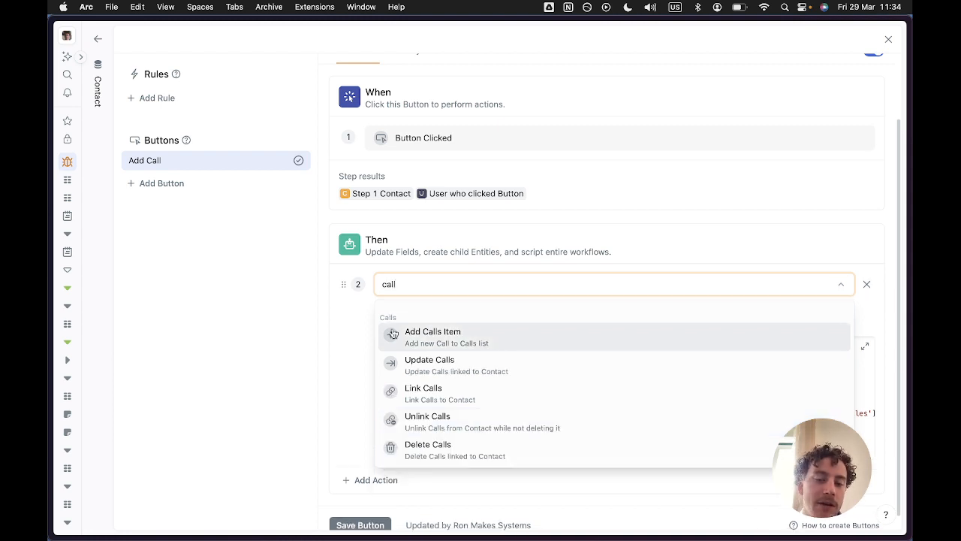
click(459, 337)
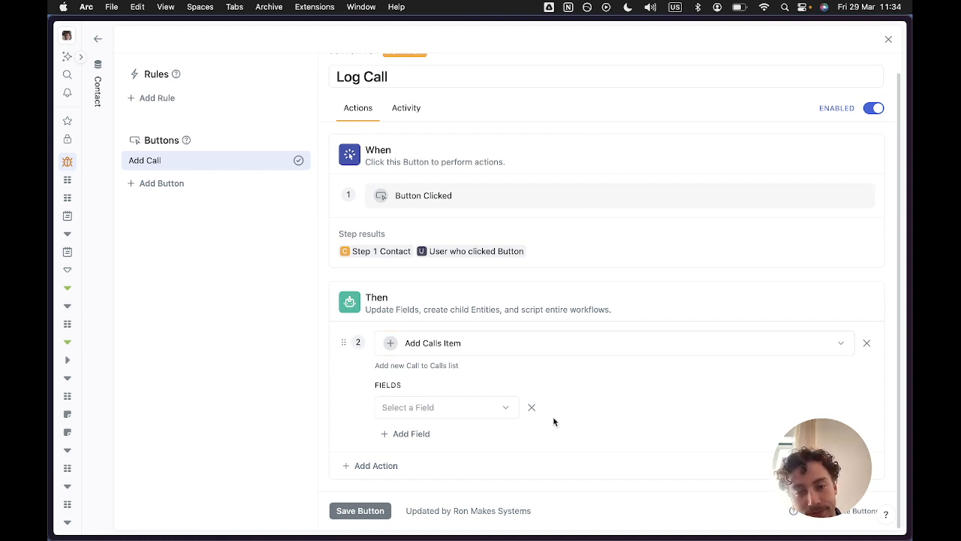
click(497, 410)
click(350, 398)
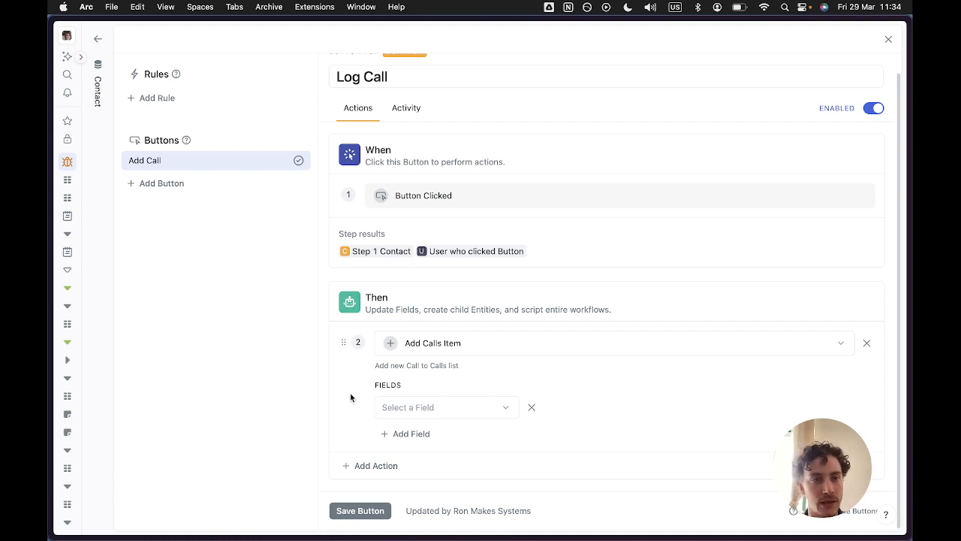
click(423, 406)
click(563, 392)
click(489, 409)
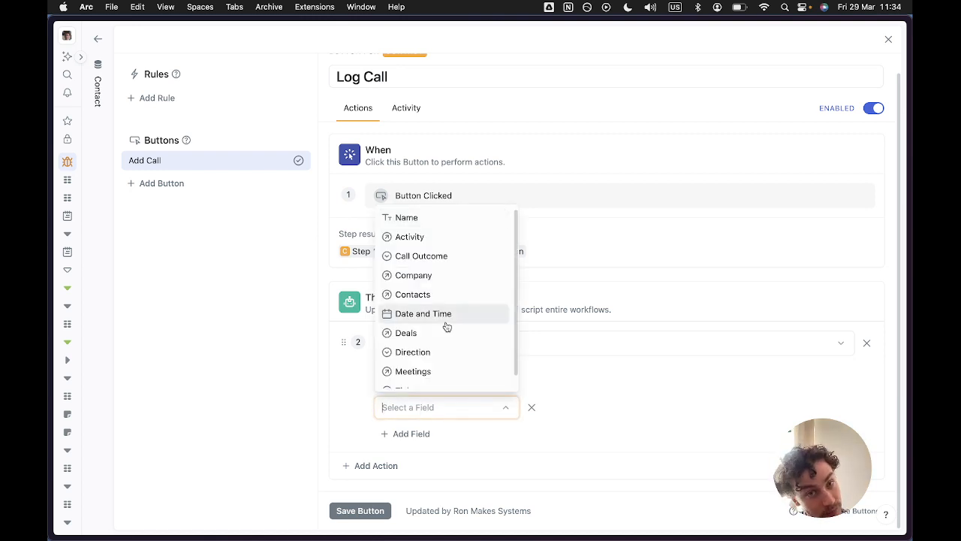
click(630, 365)
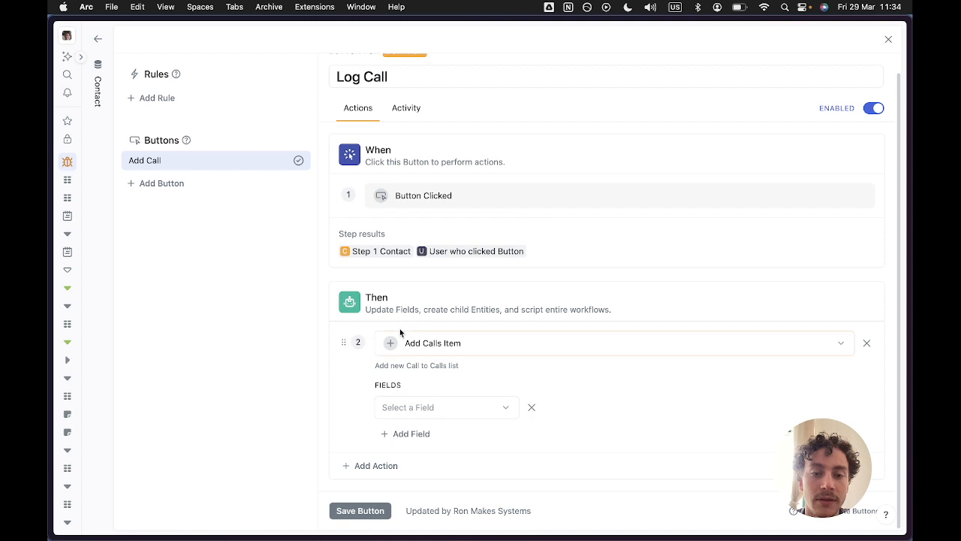
- Discard the unsaved edits to the Contact button and reopen the Contact automations to its Add Calls Item fields
click(889, 39)
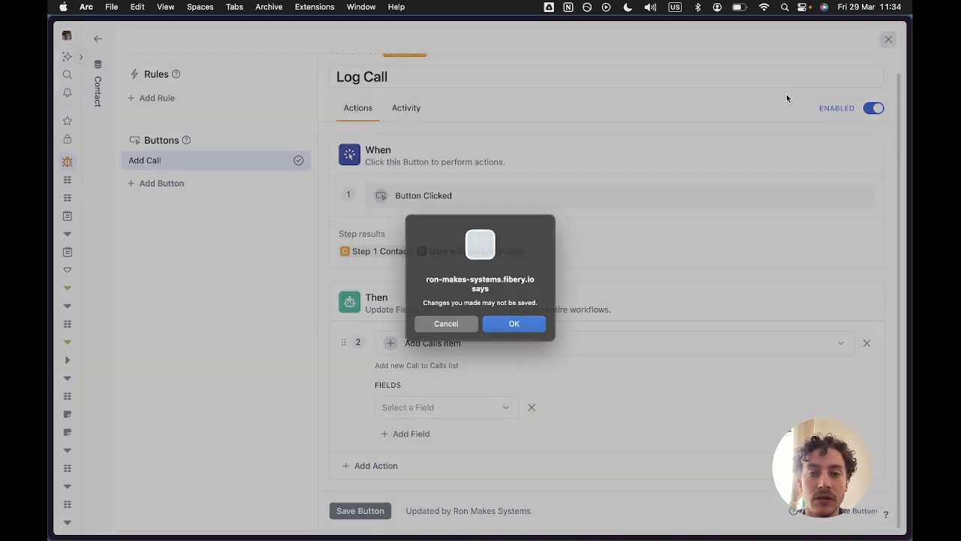
click(514, 325)
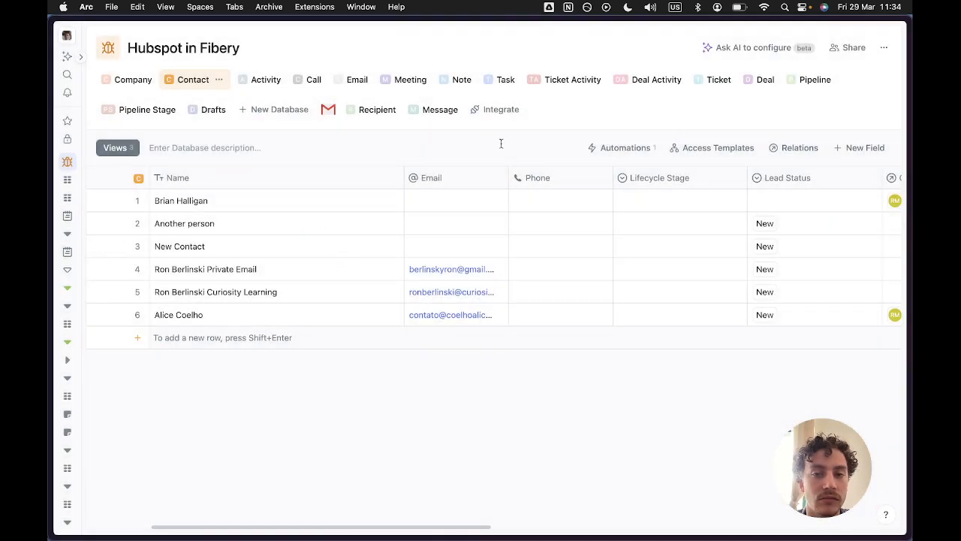
click(620, 147)
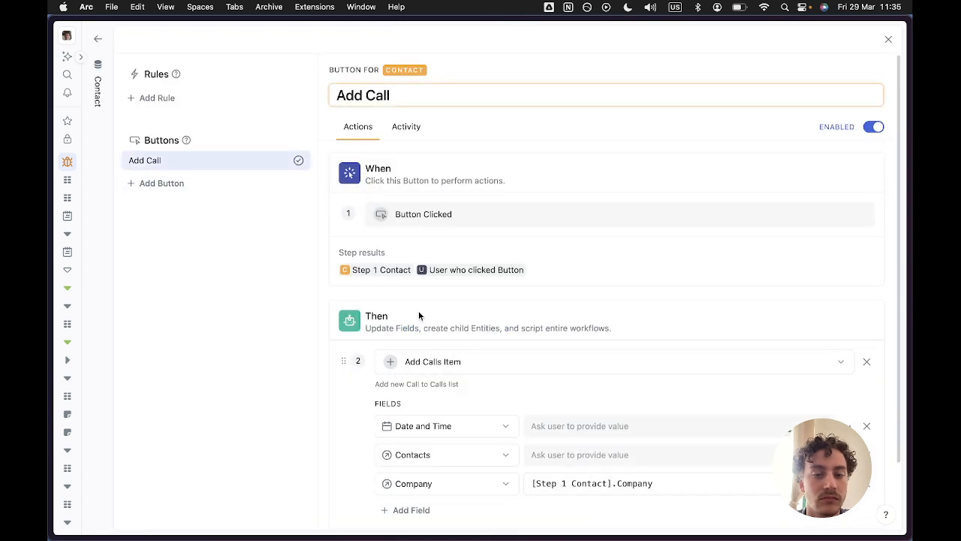
scroll(418, 314, down, 2)
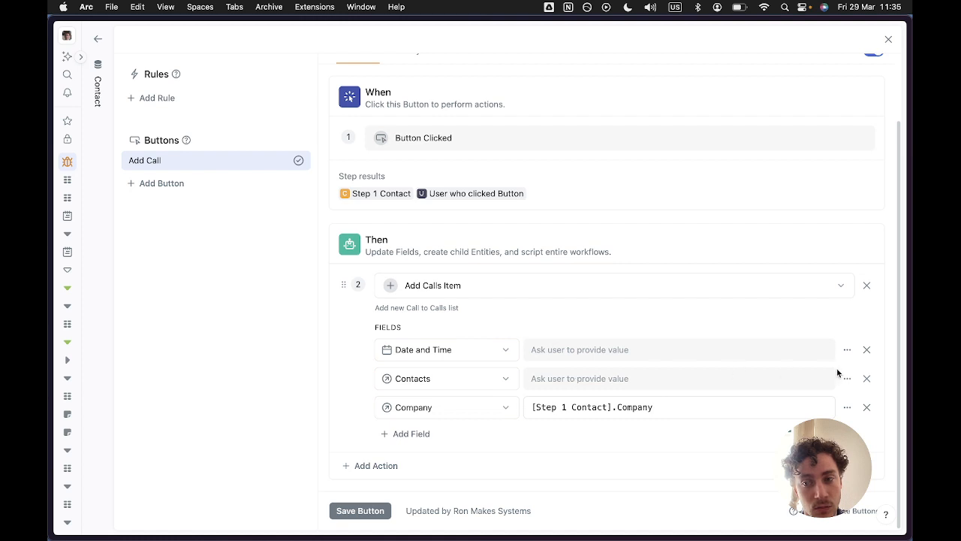
- Replace the ask-user Contacts field in the Add Calls Item action with one using the formula [Step 1 Contact]
click(867, 378)
click(402, 435)
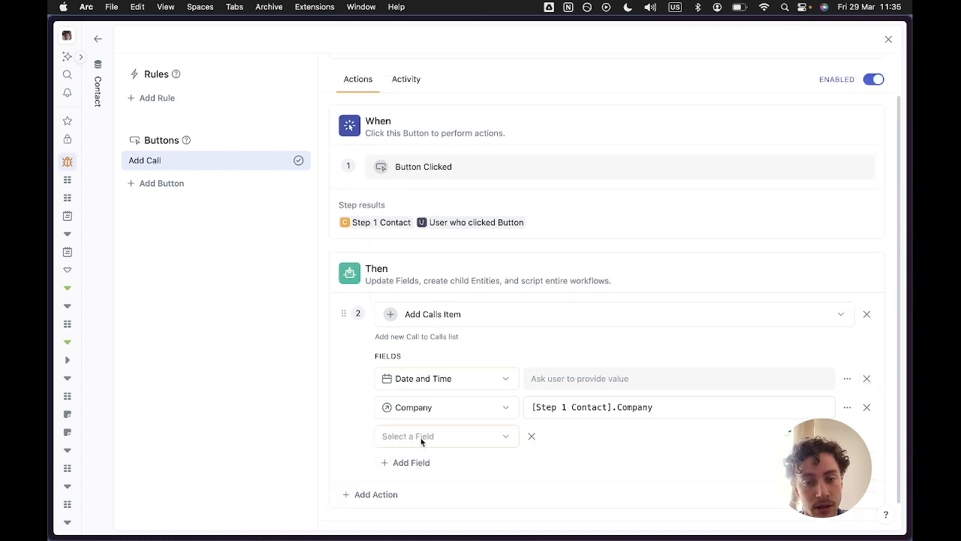
click(421, 440)
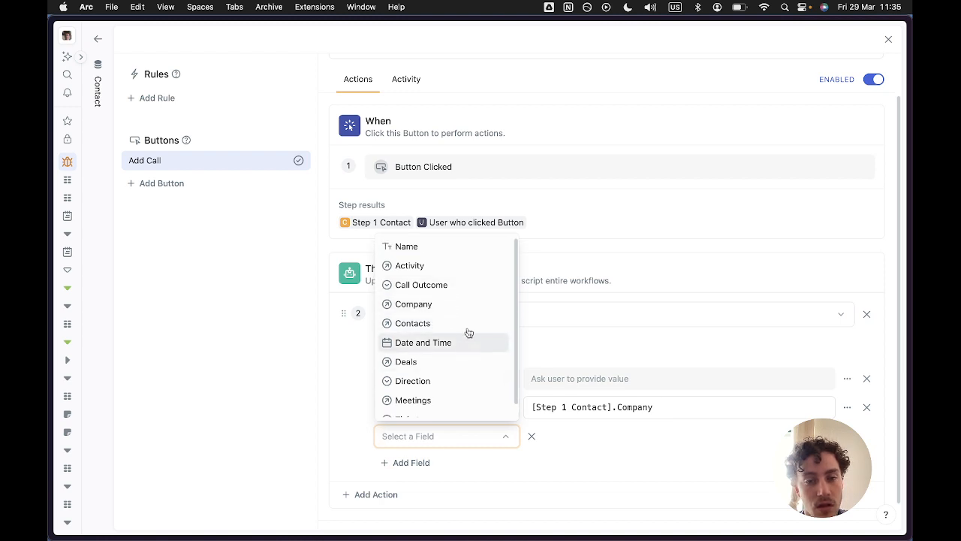
click(423, 322)
click(847, 436)
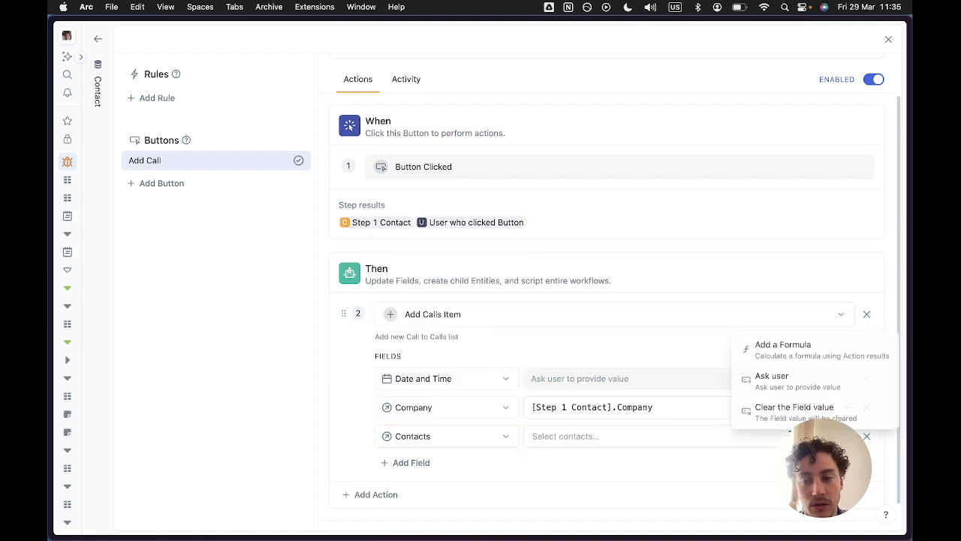
click(784, 347)
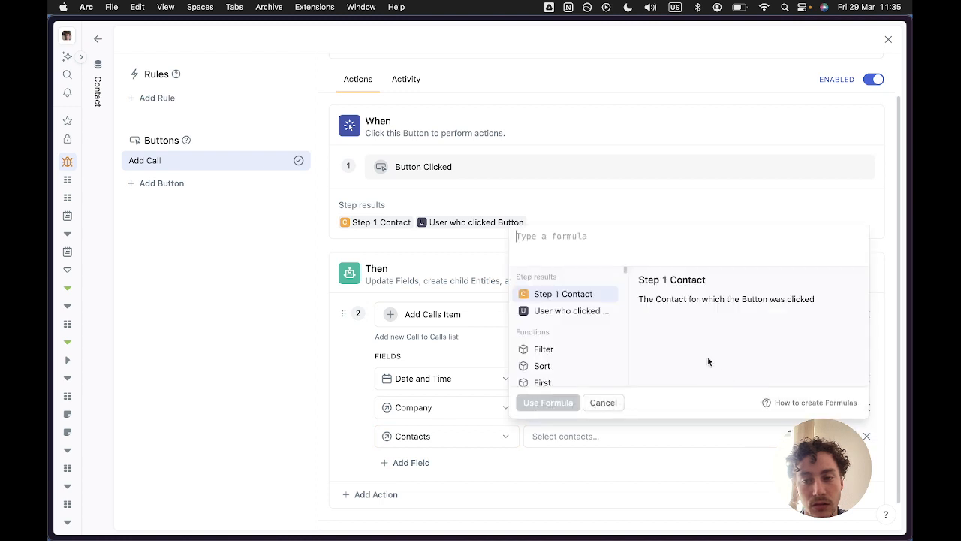
click(574, 294)
click(549, 403)
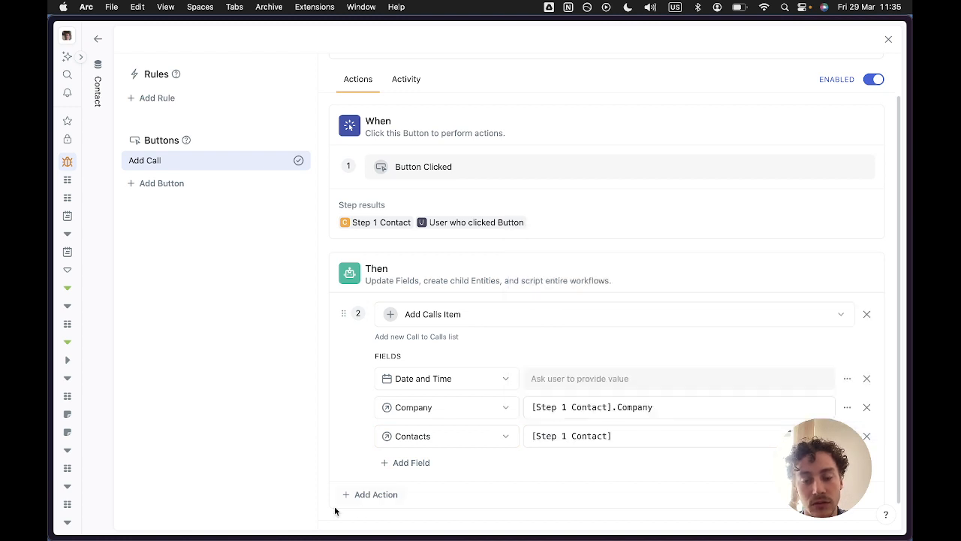
- Start another field in the Add Calls Item action and examine which Call fields are available
click(416, 462)
click(453, 462)
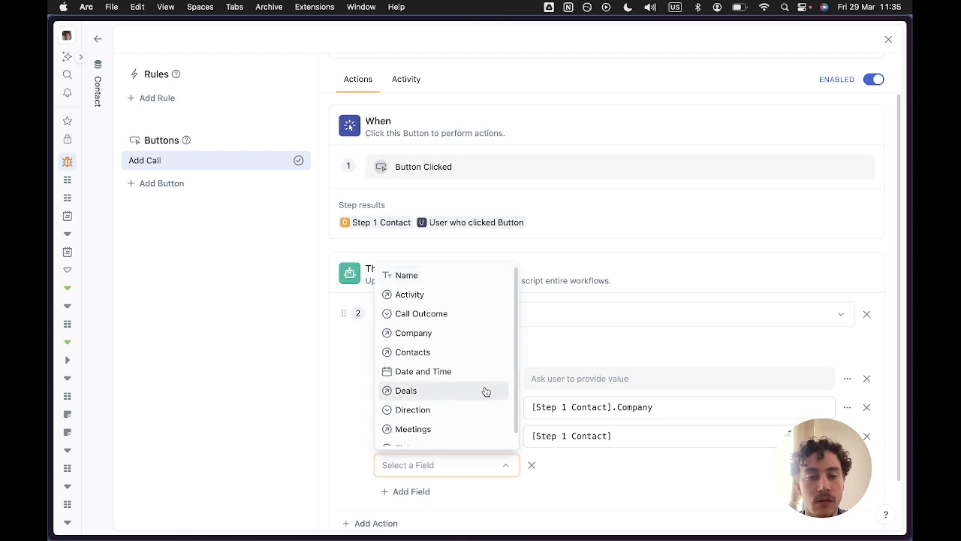
scroll(500, 436, down, 1)
scroll(500, 434, up, 1)
click(505, 467)
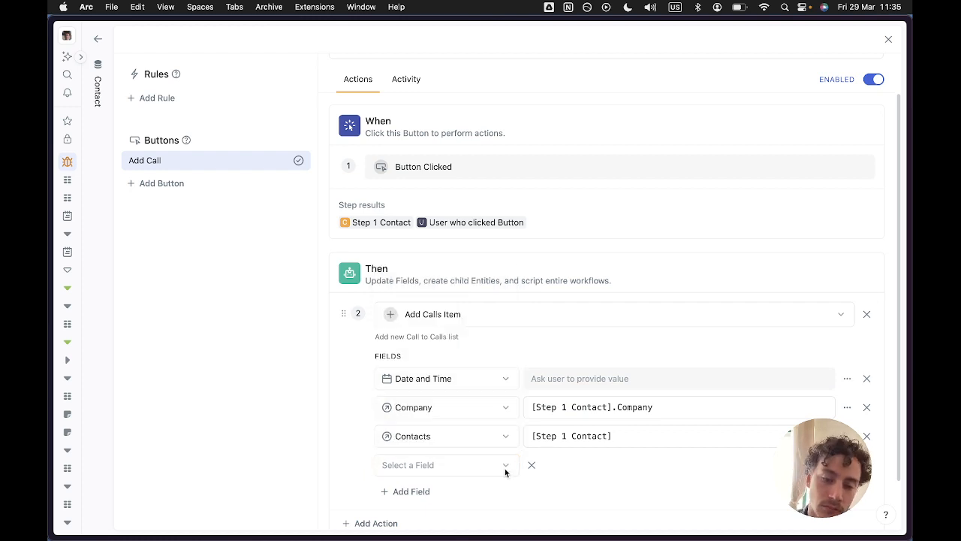
click(508, 465)
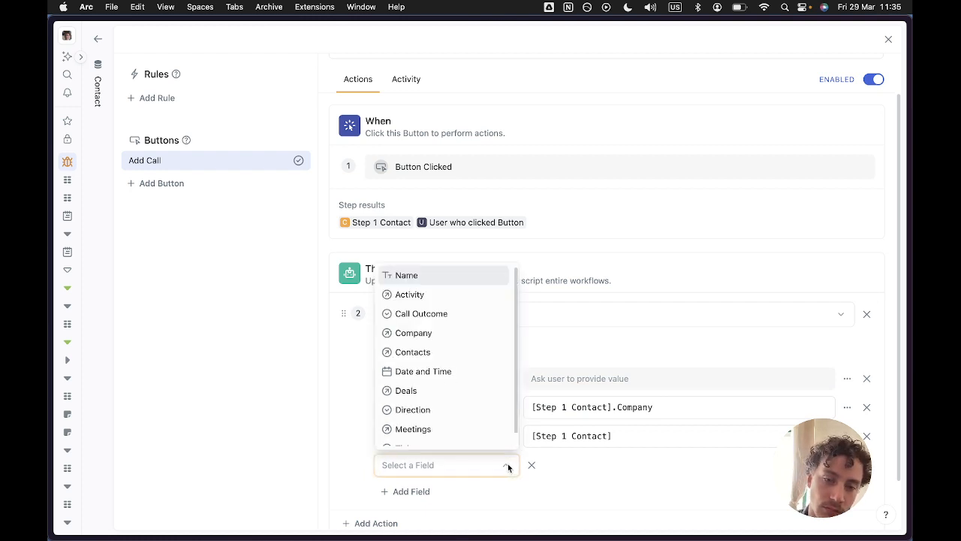
scroll(480, 403, down, 1)
scroll(482, 405, up, 1)
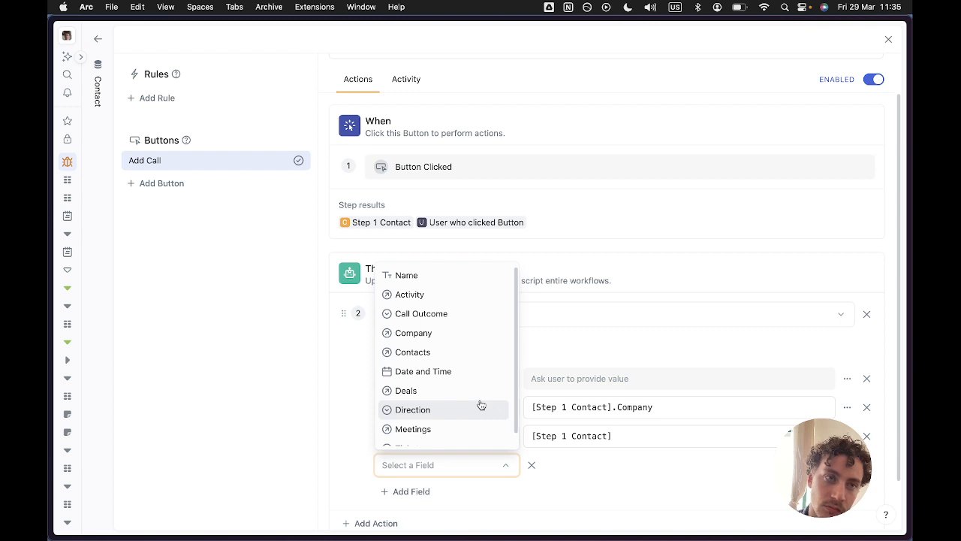
scroll(481, 405, down, 1)
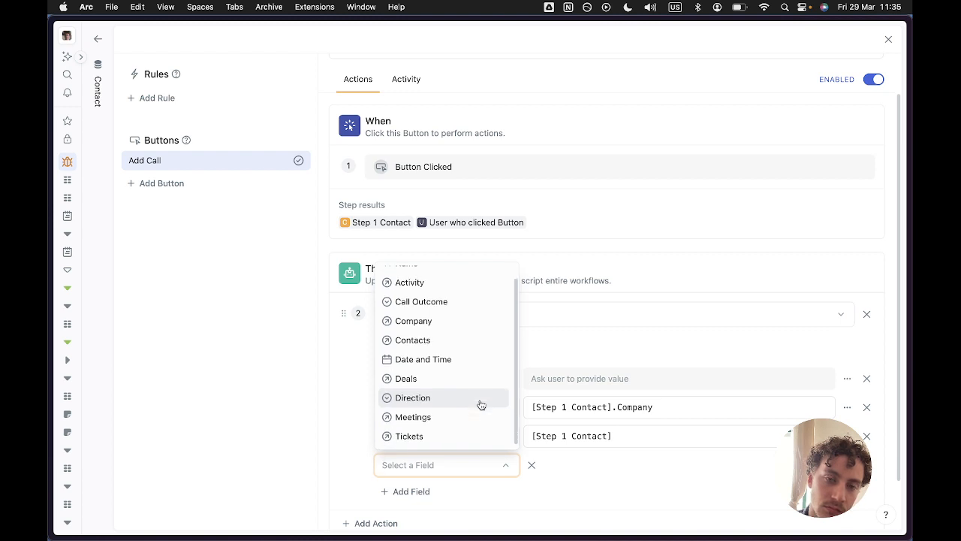
scroll(482, 405, up, 1)
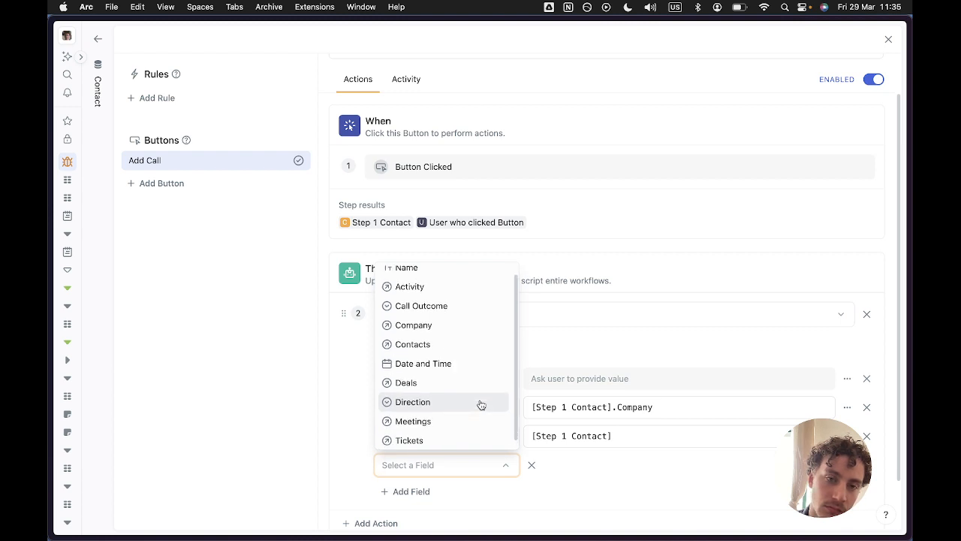
scroll(481, 405, up, 1)
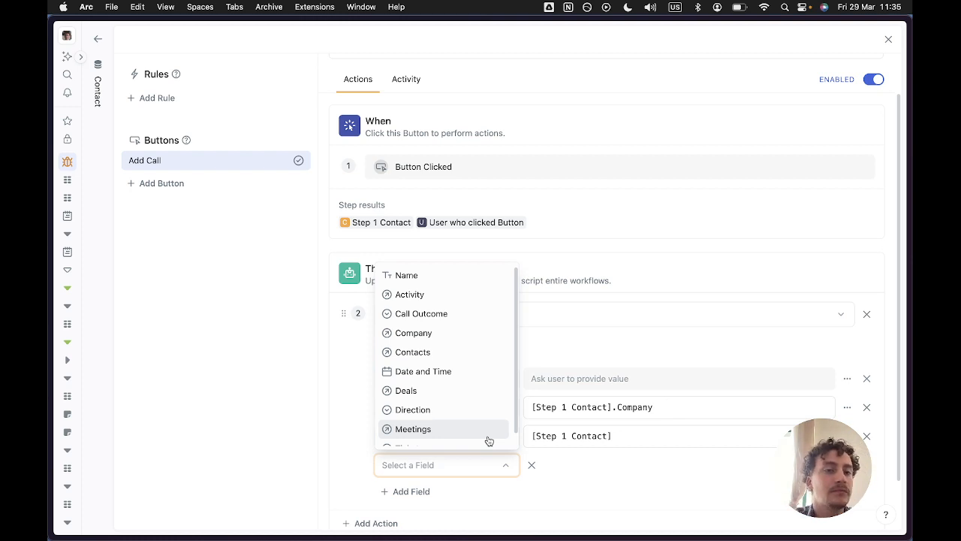
scroll(489, 441, down, 1)
scroll(488, 440, up, 1)
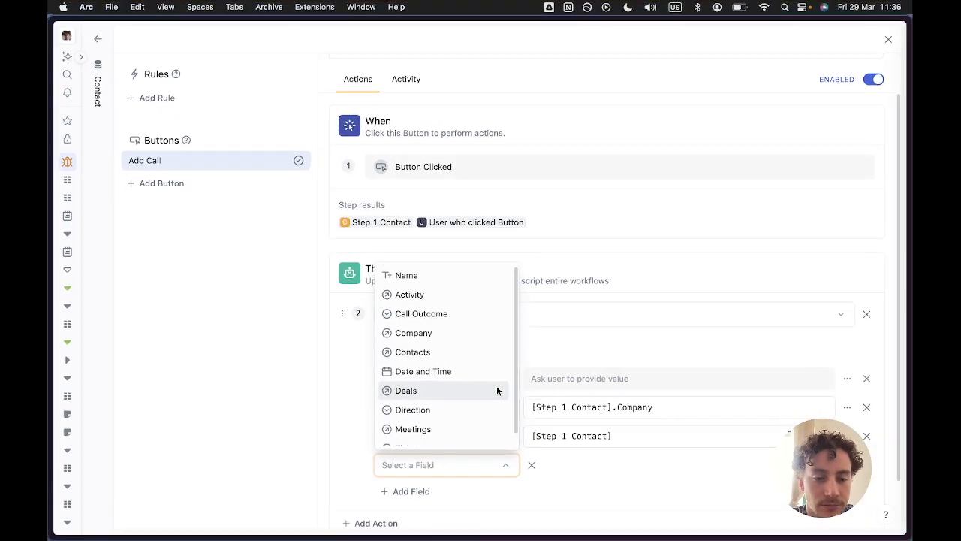
click(450, 468)
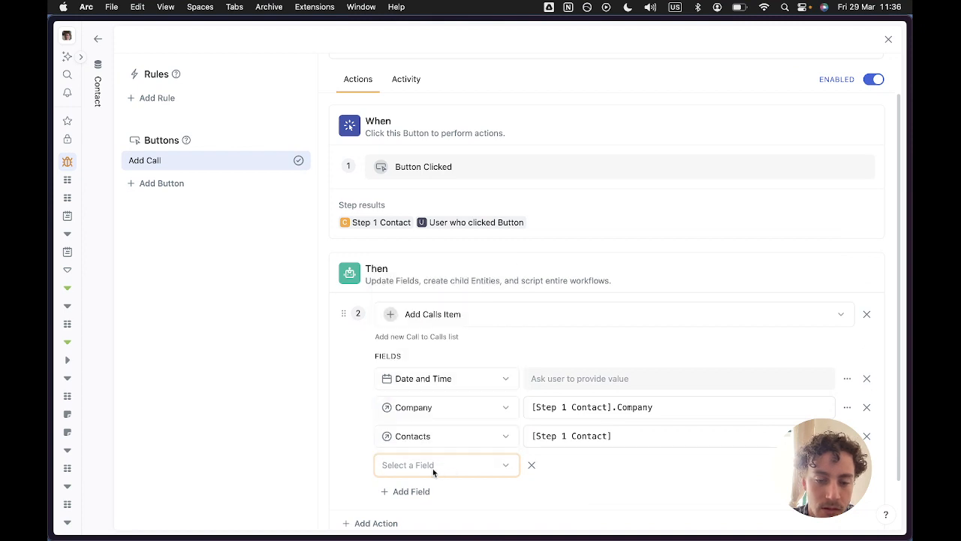
- Try the Activity field in the Add Calls Item action, check its value choices and remove it
click(433, 468)
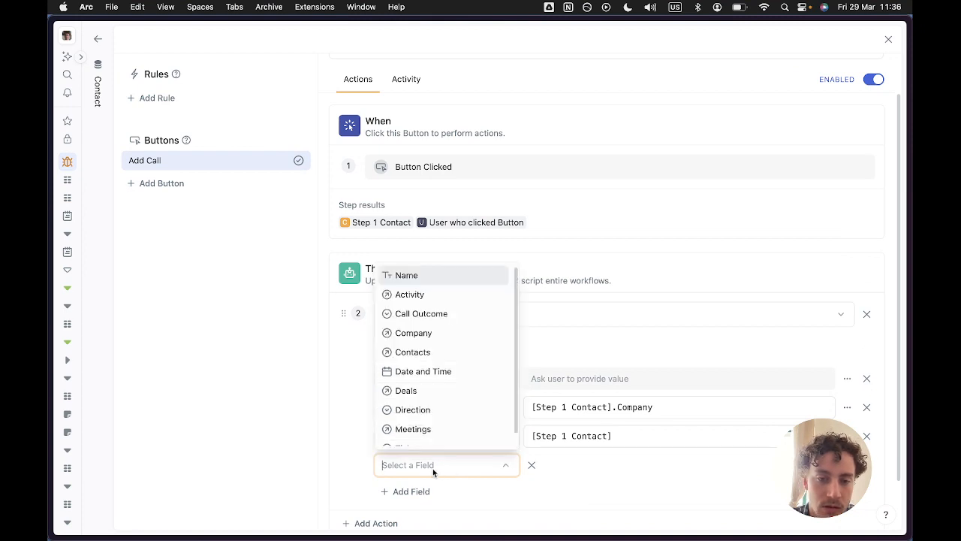
click(428, 298)
click(592, 462)
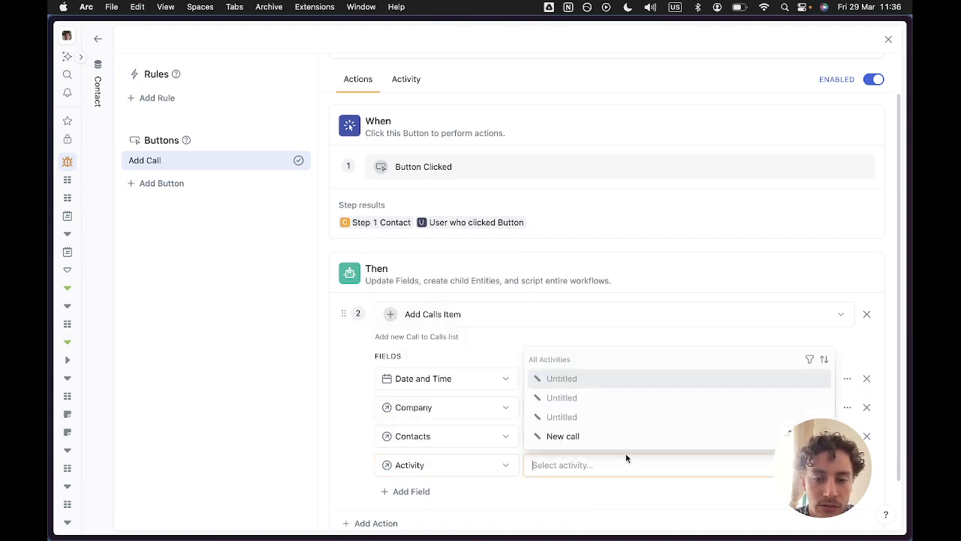
key(Escape)
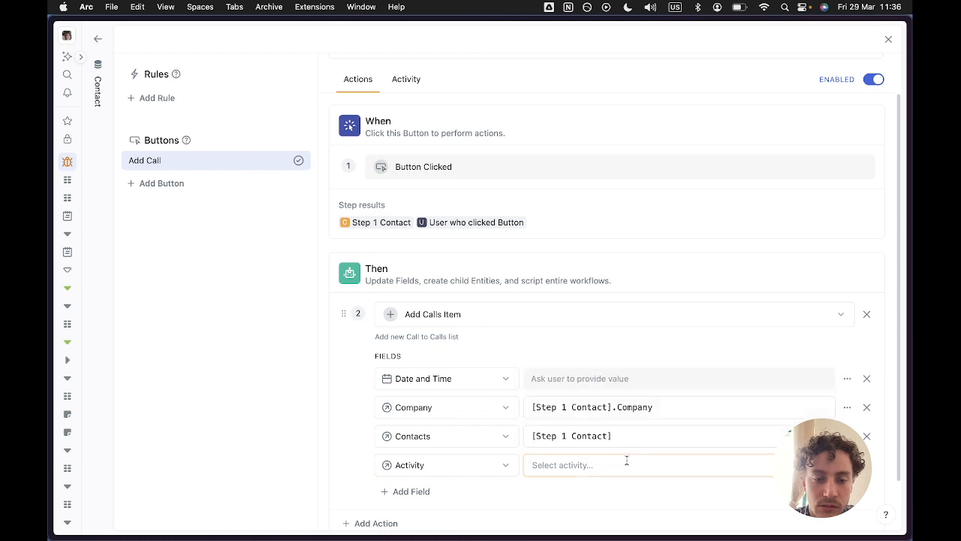
click(867, 465)
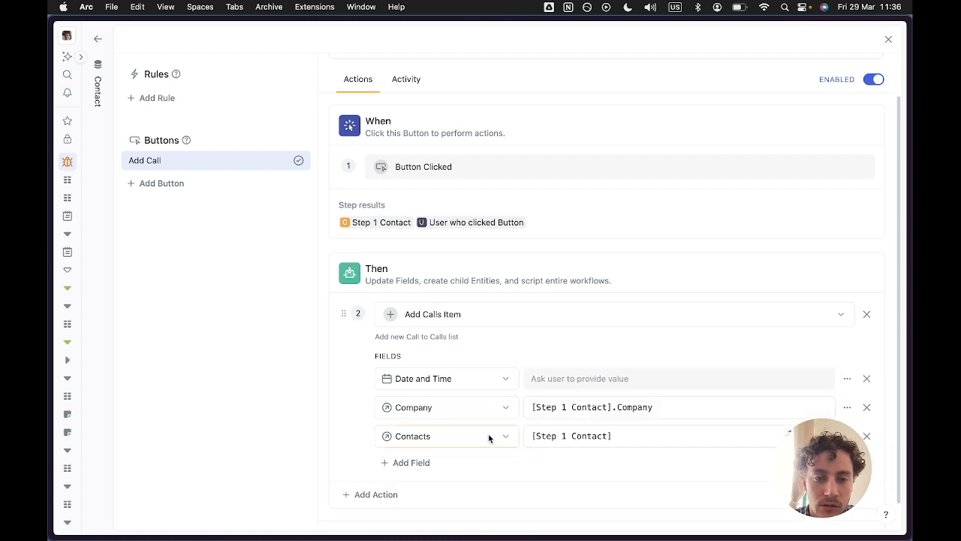
- Add the Call Outcome field to the Add Calls Item action and have it ask the user for the value
click(412, 463)
click(462, 466)
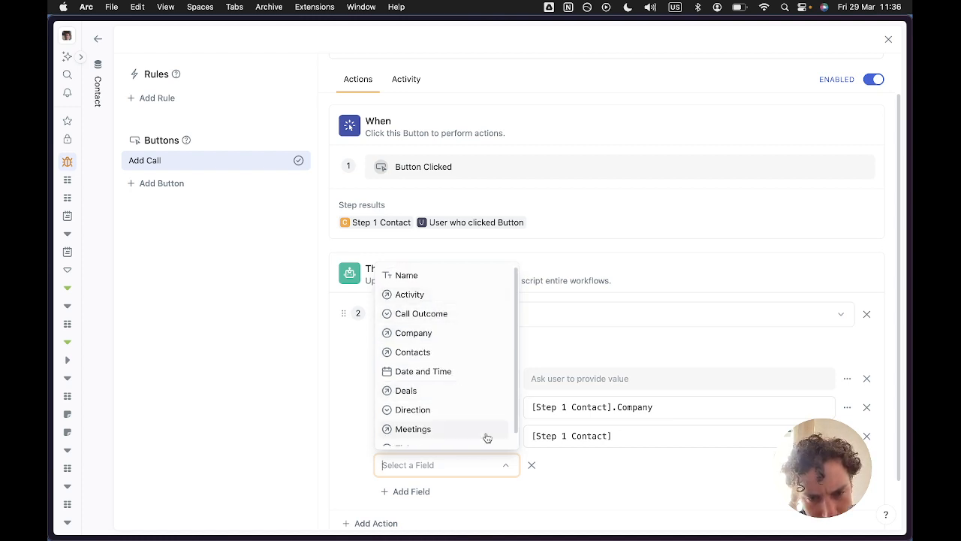
click(495, 470)
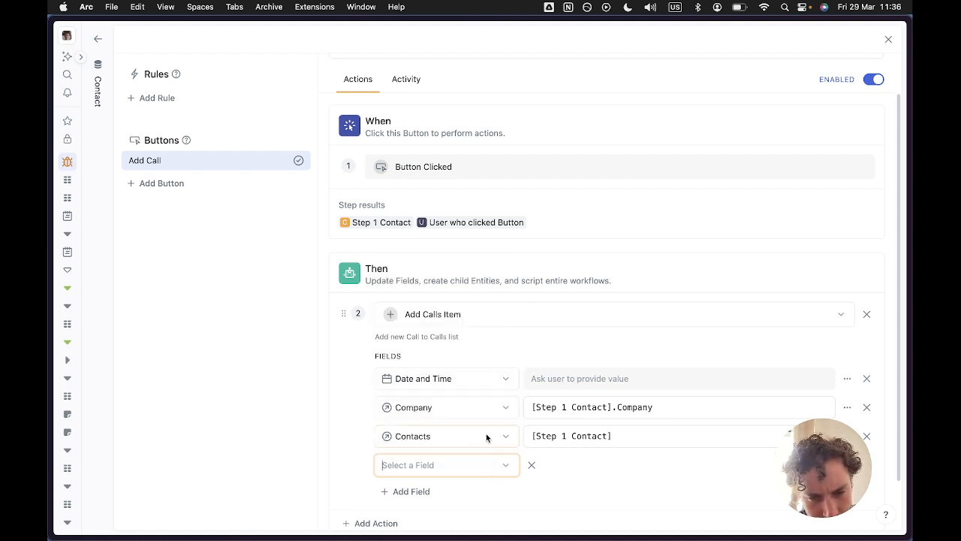
click(493, 463)
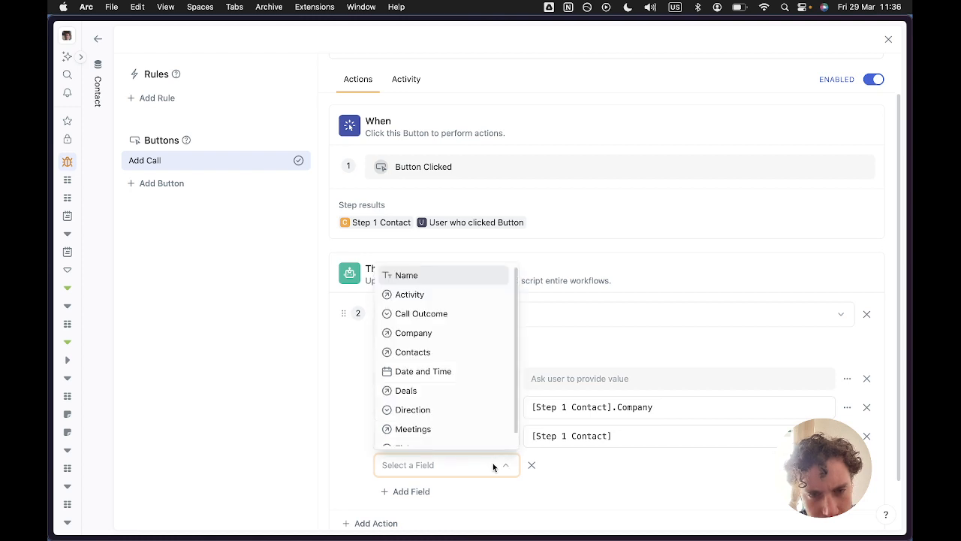
click(433, 314)
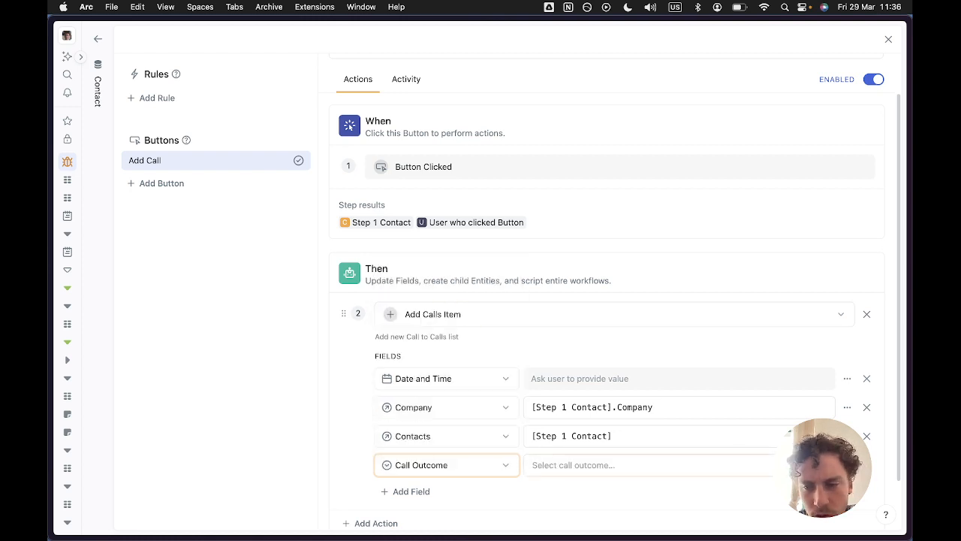
click(847, 464)
click(794, 417)
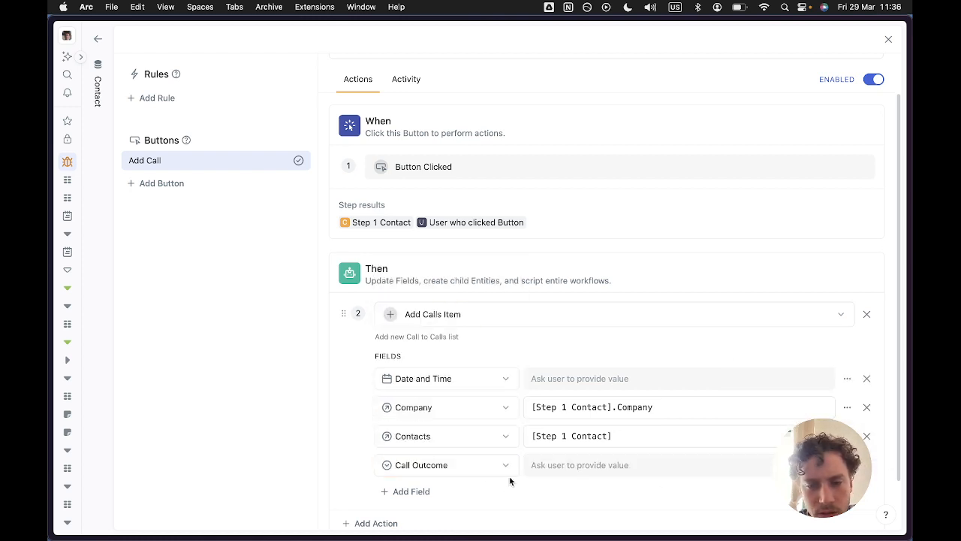
- Add the Deals field to the Add Calls Item action
click(412, 491)
click(419, 493)
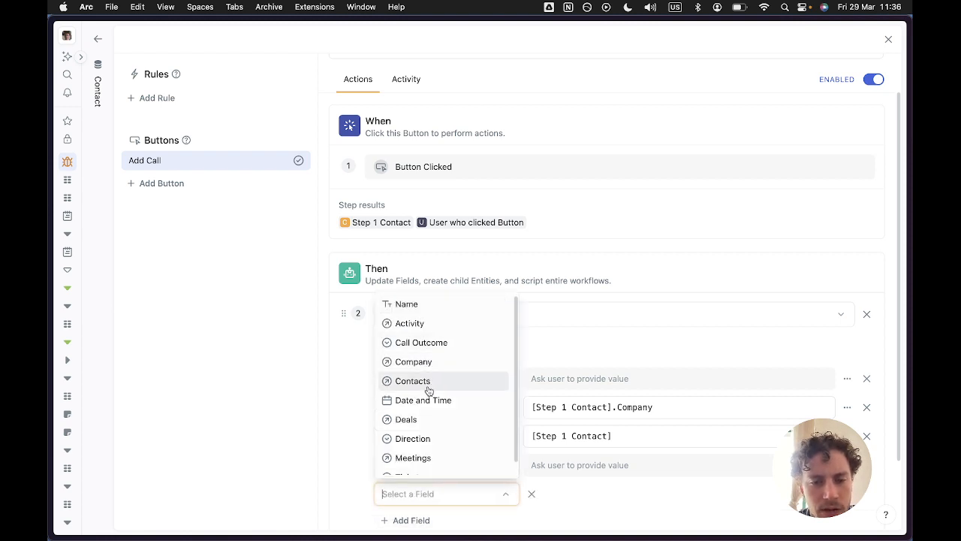
click(348, 433)
scroll(439, 444, down, 2)
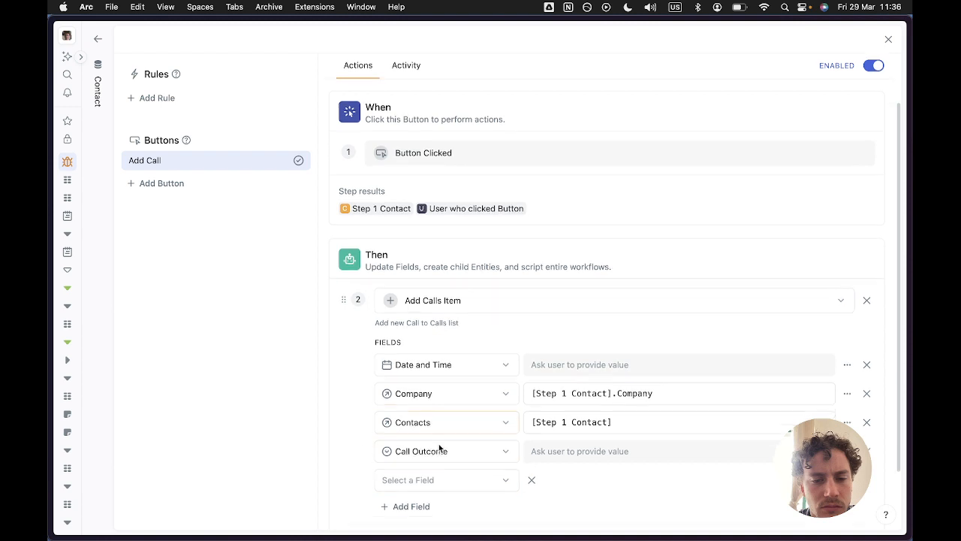
click(481, 447)
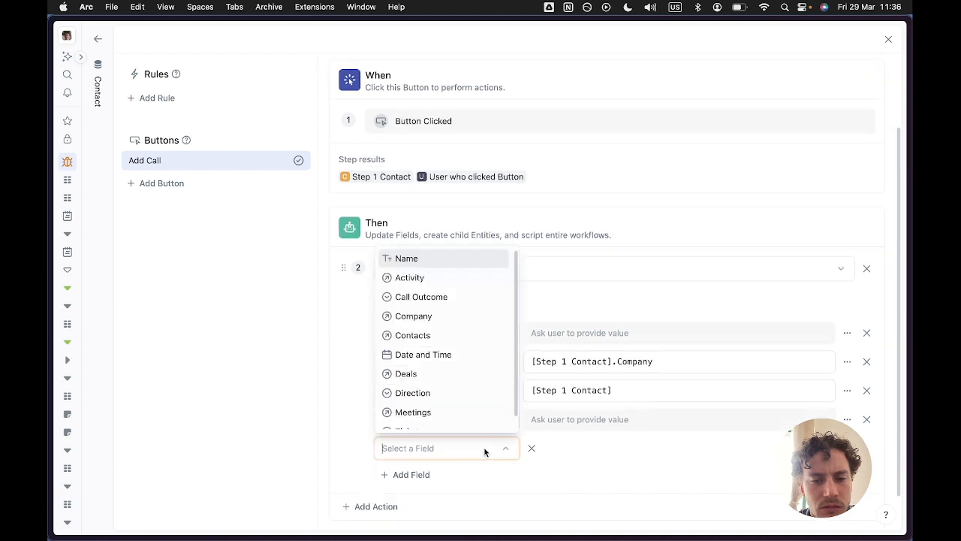
click(434, 375)
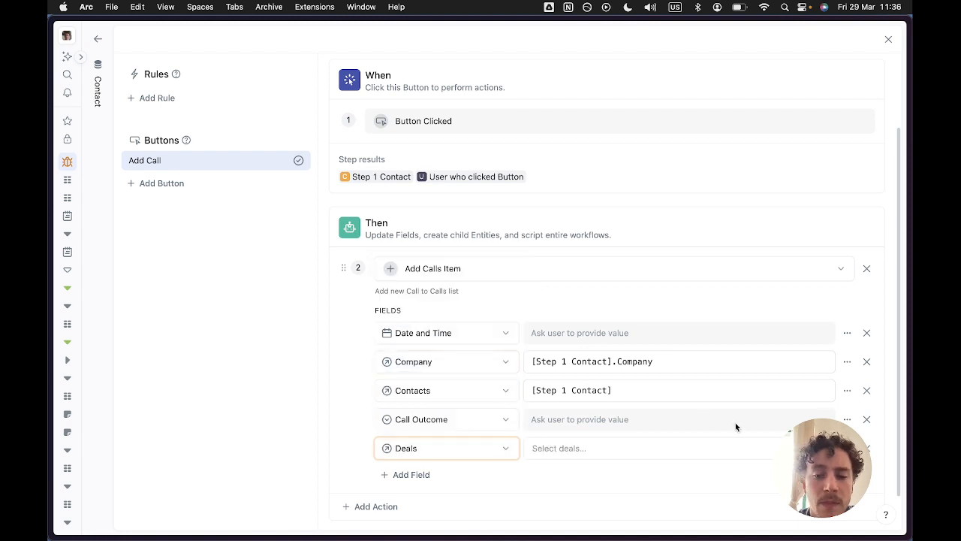
- Start a formula for the Deals field of the Add Calls Item action and enter [Step 1 Contact].Deals
click(847, 448)
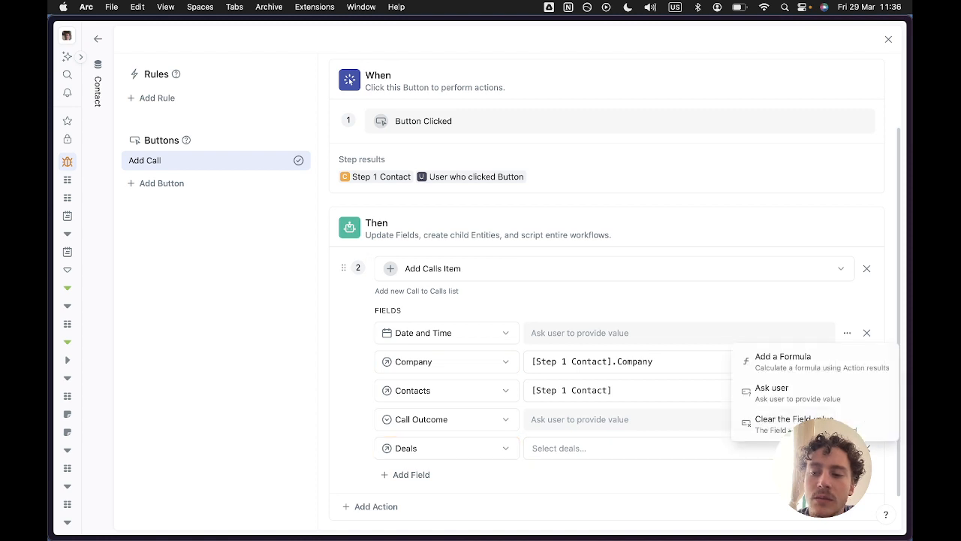
click(781, 359)
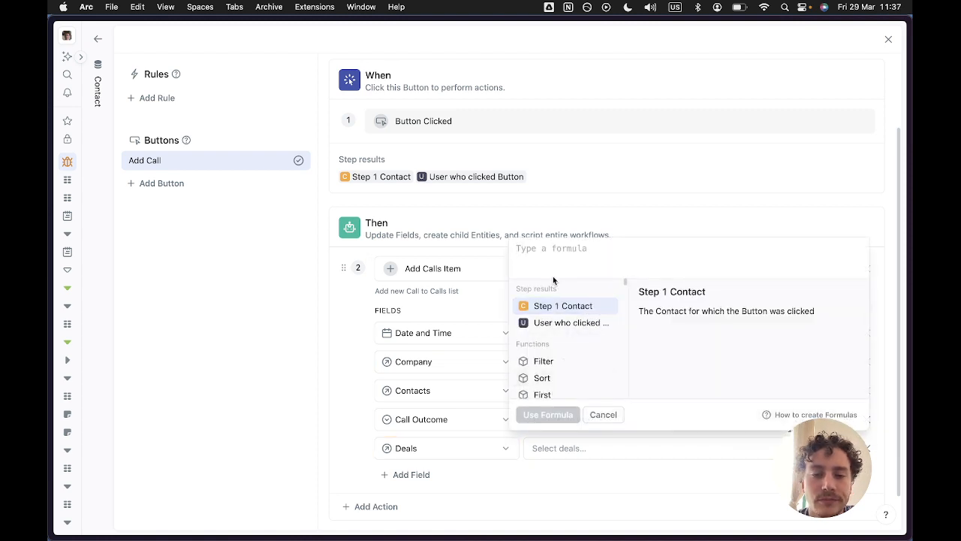
click(600, 305)
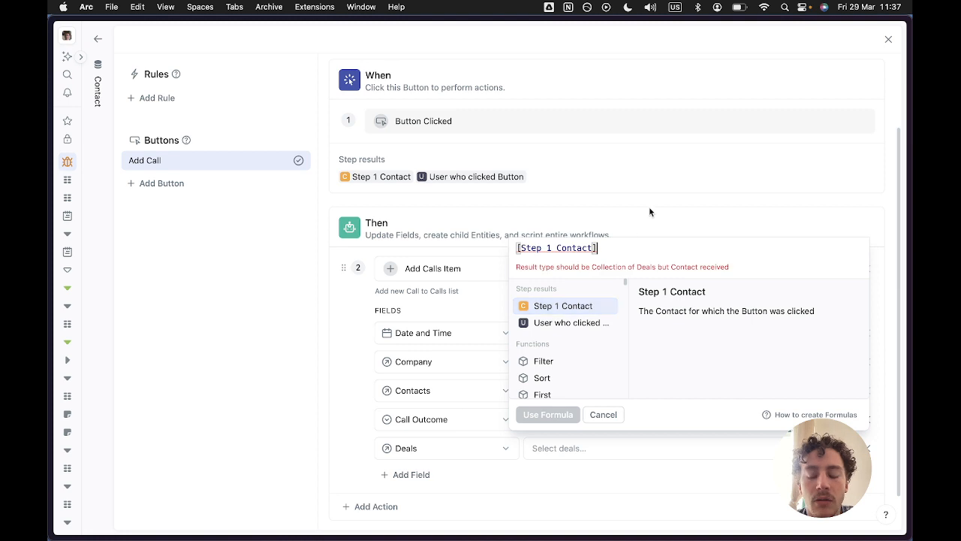
text(.)
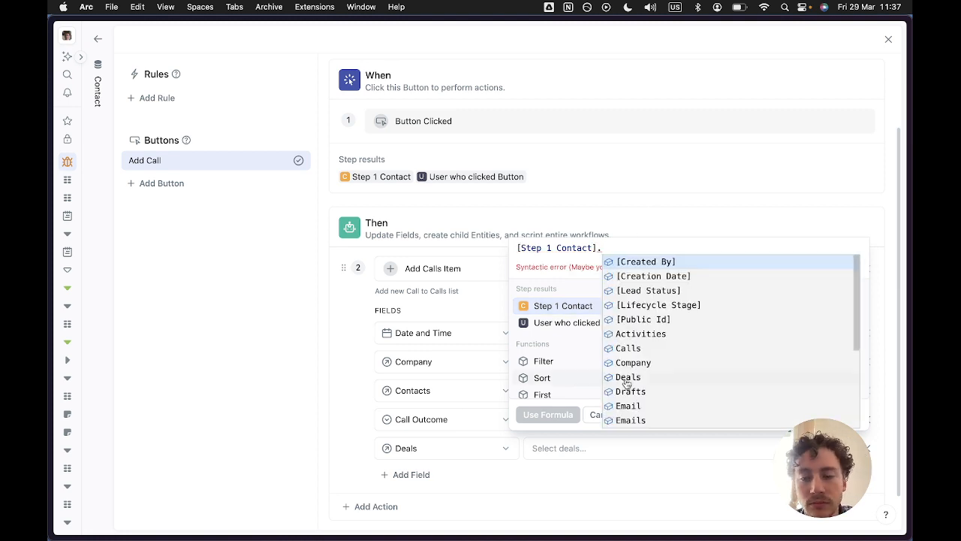
click(632, 379)
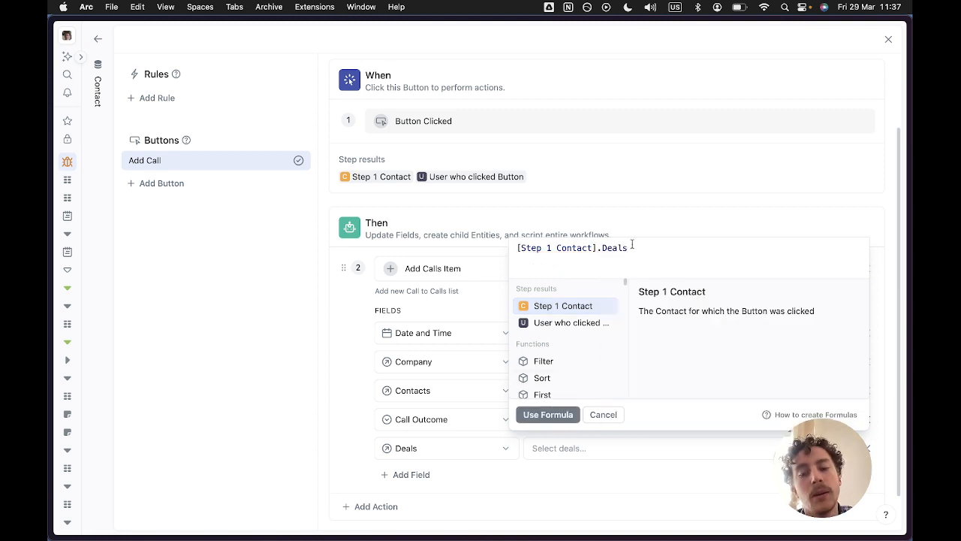
- Copy the full [Step 1 Contact].Deals expression from the Deals formula editor
triple_click(581, 248)
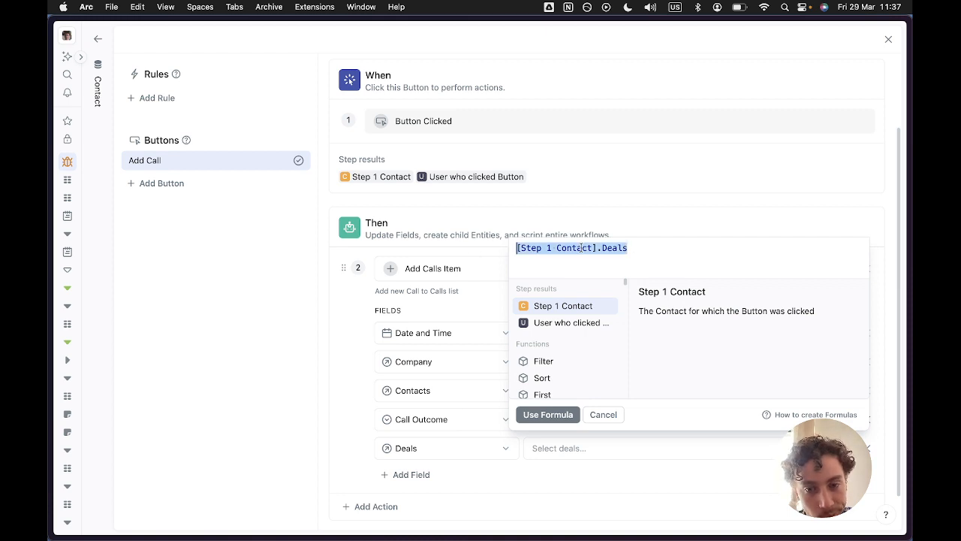
triple_click(614, 248)
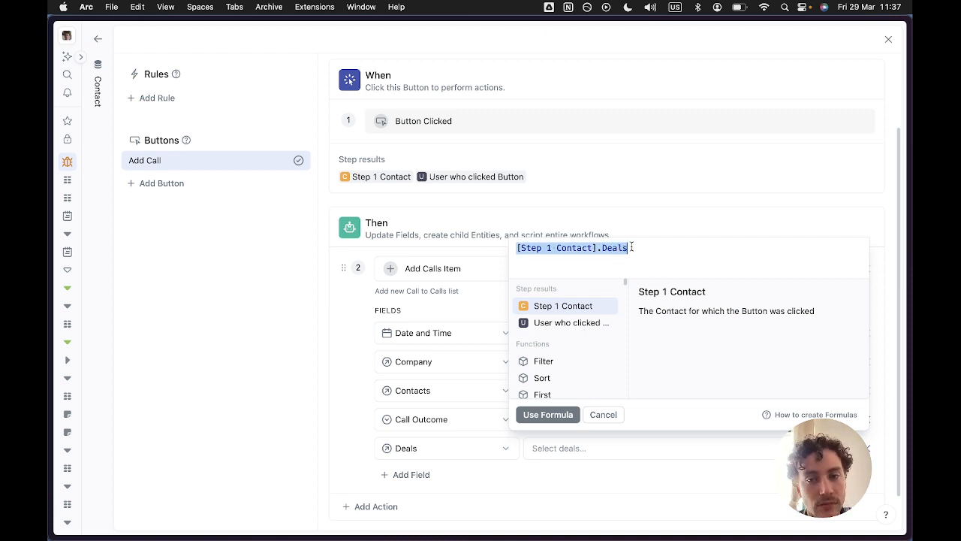
triple_click(631, 246)
key(super+c)
triple_click(617, 247)
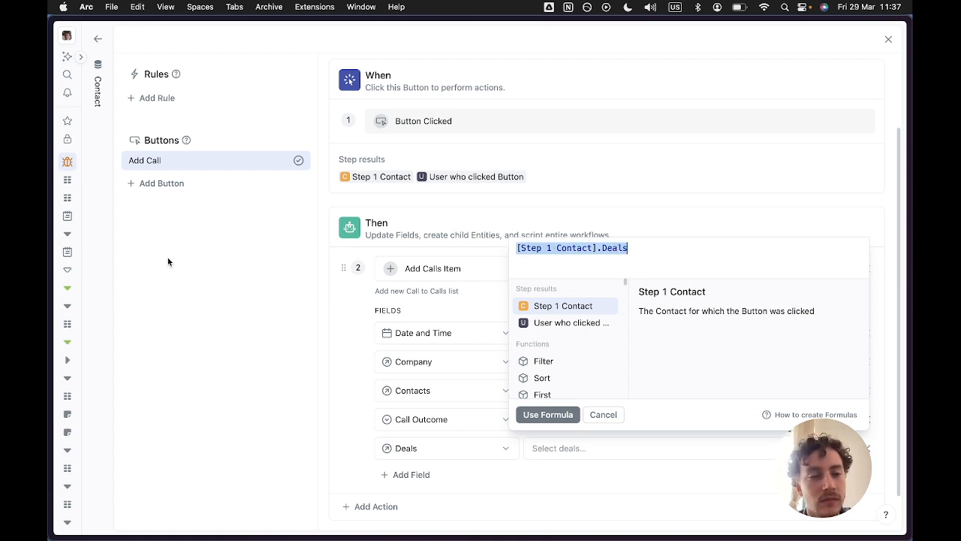
- Switch to the personal browser space, open ChatGPT in a new tab and collapse its chat history sidebar
mouse_move(77, 295)
key(super+t)
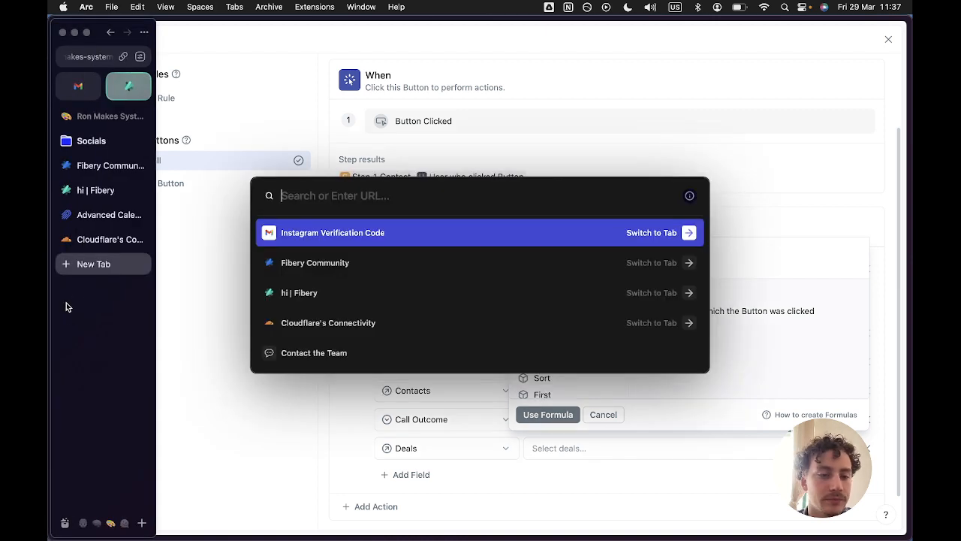
key(Escape)
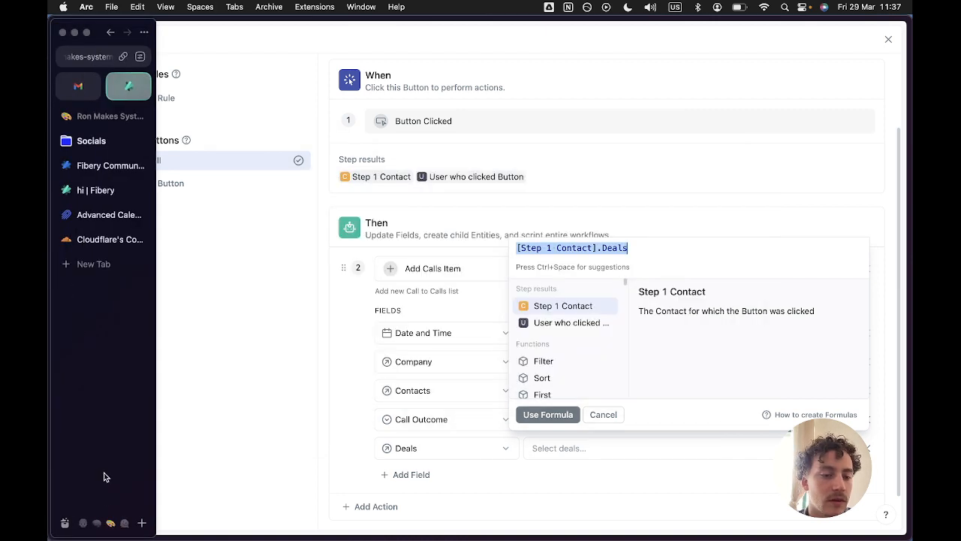
click(82, 524)
key(super+t)
text(cha)
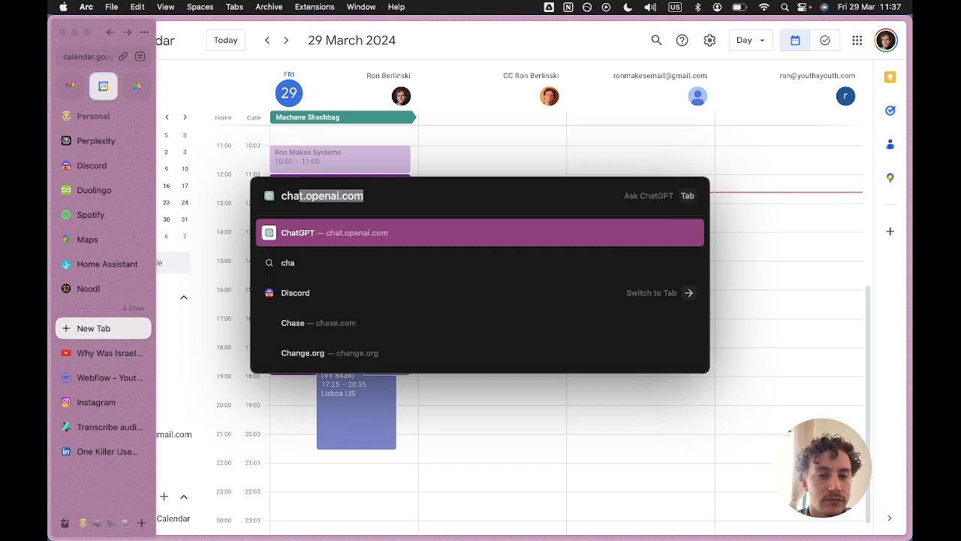
text(t)
key(Return)
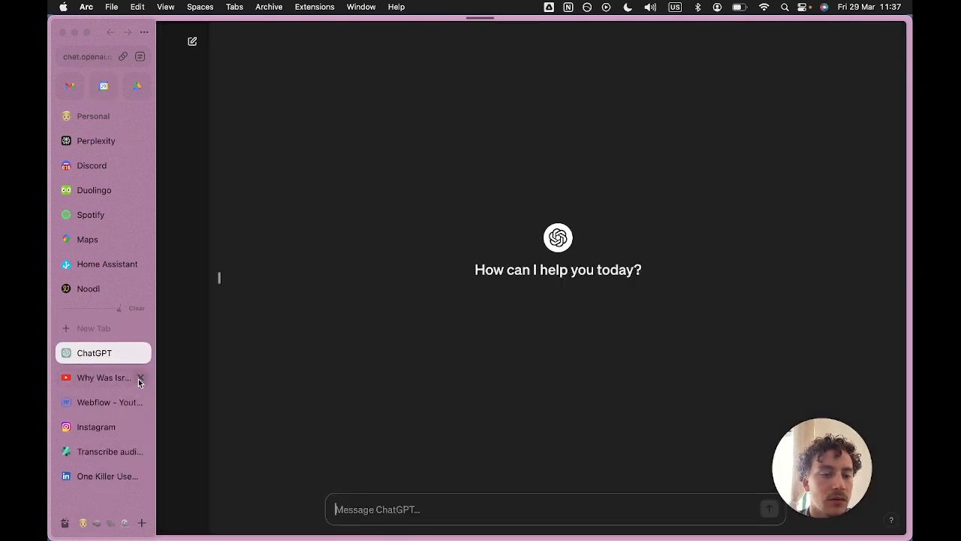
click(140, 377)
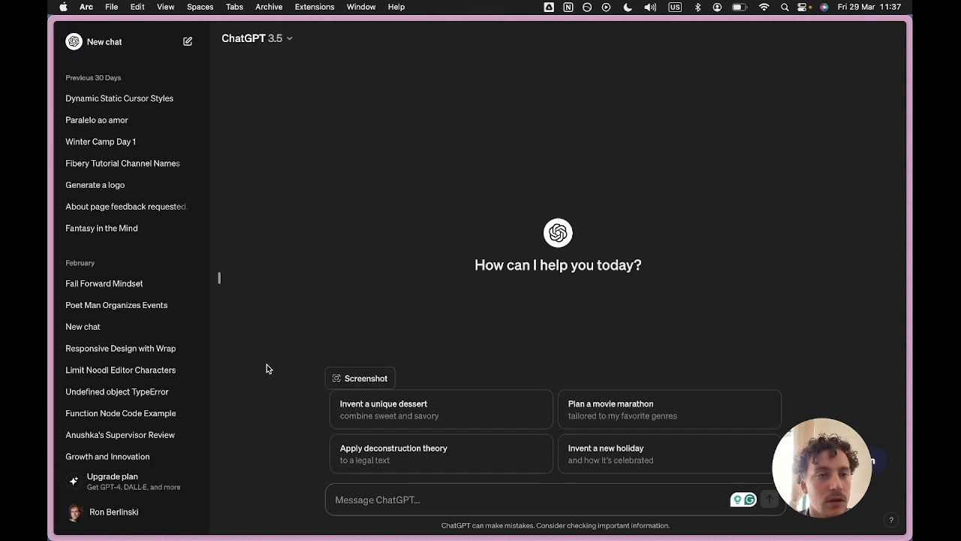
click(220, 280)
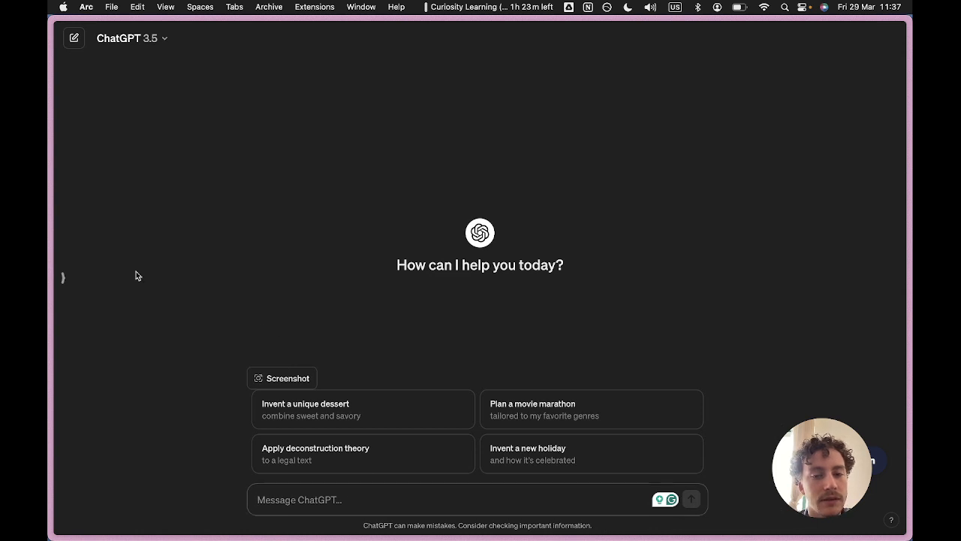
- Return to the Deals formula editor in Fibery and open the How to create Formulas guide as a full browser tab
mouse_move(50, 402)
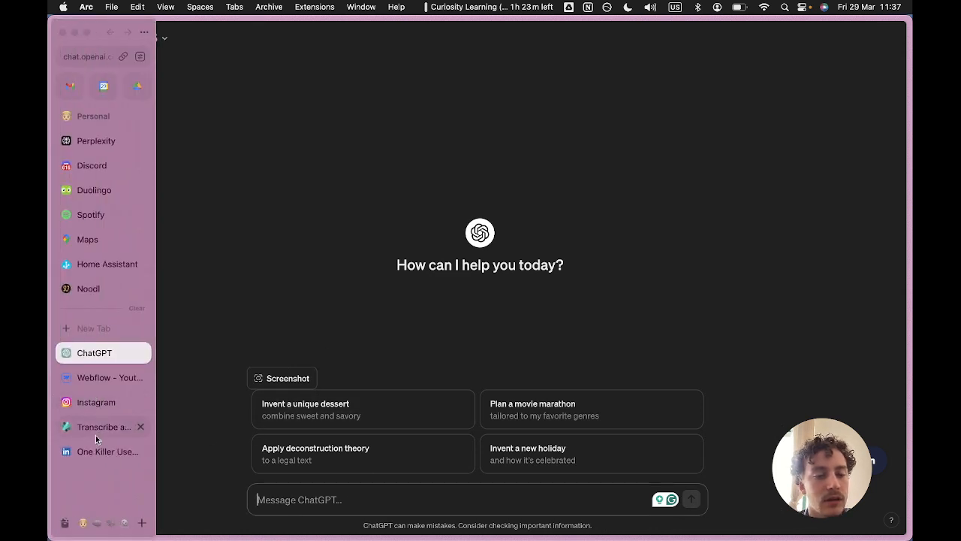
click(111, 522)
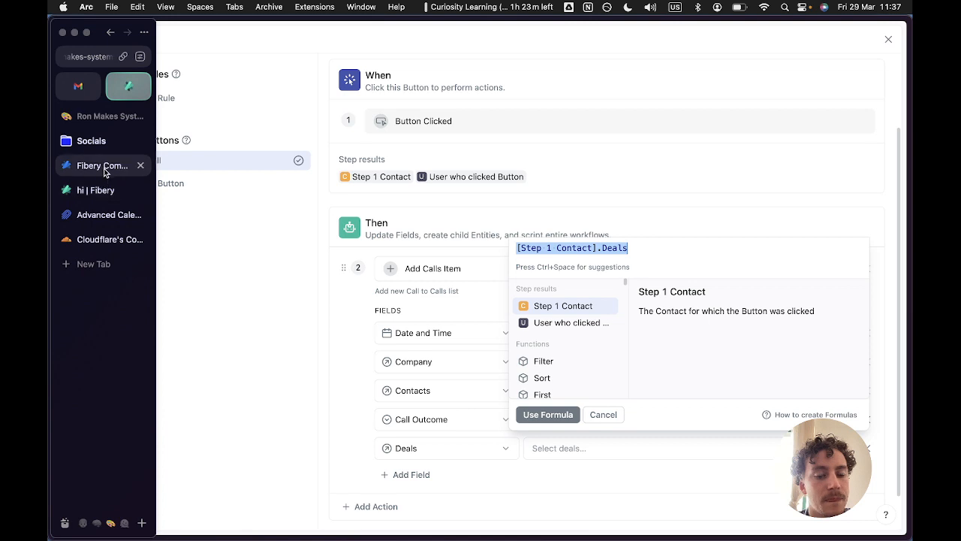
key(super+t)
text(fib)
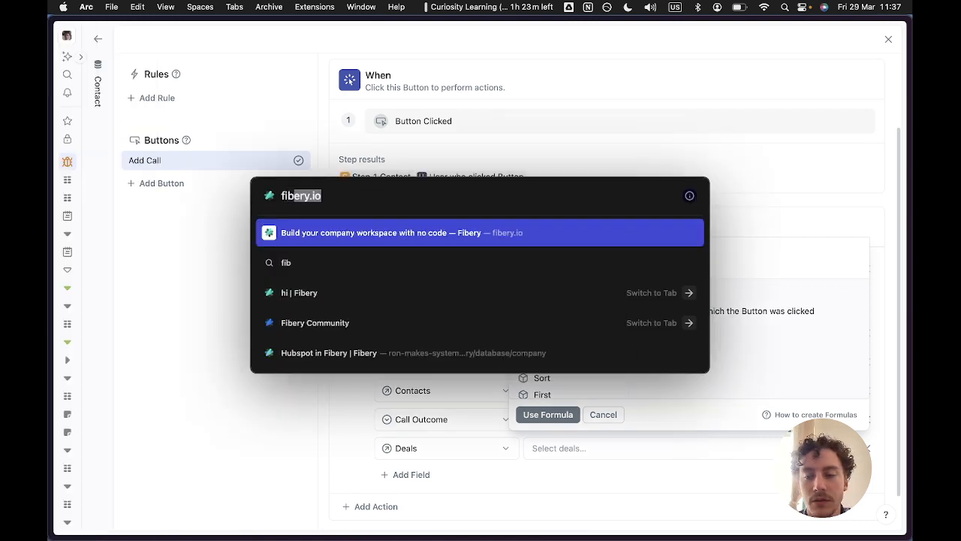
key(Escape)
click(812, 415)
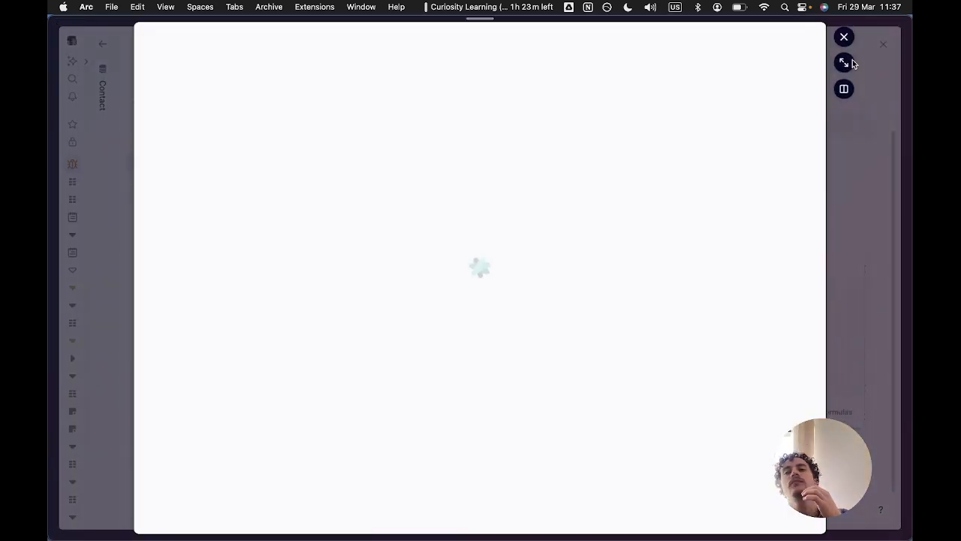
click(844, 63)
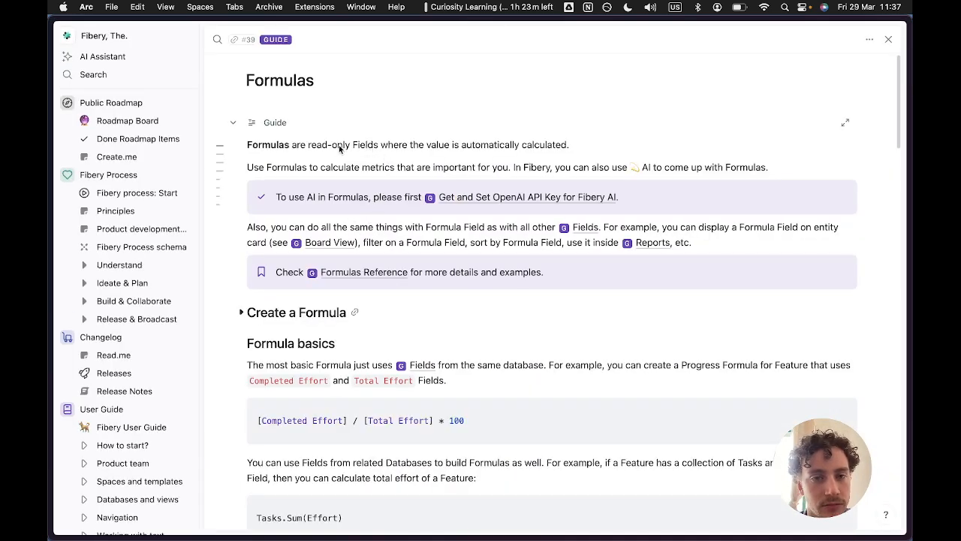
- Expand the Guide section of the Formulas page to fill the view
drag(369, 149, 370, 196)
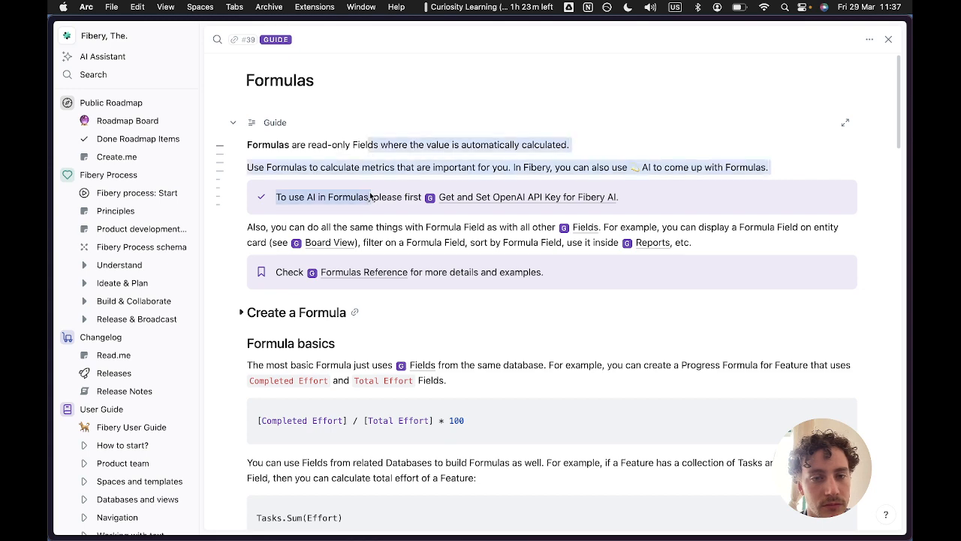
key(super+a)
click(396, 169)
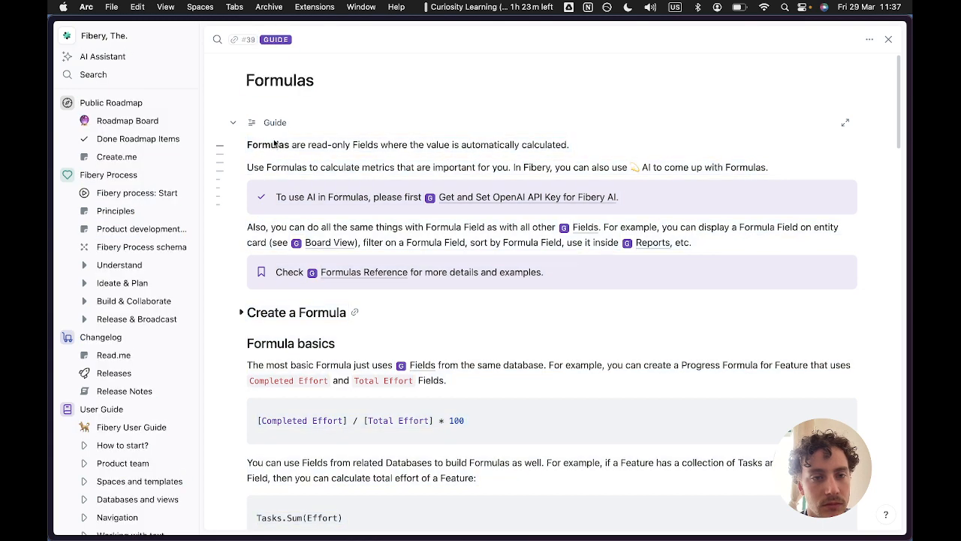
key(super+a)
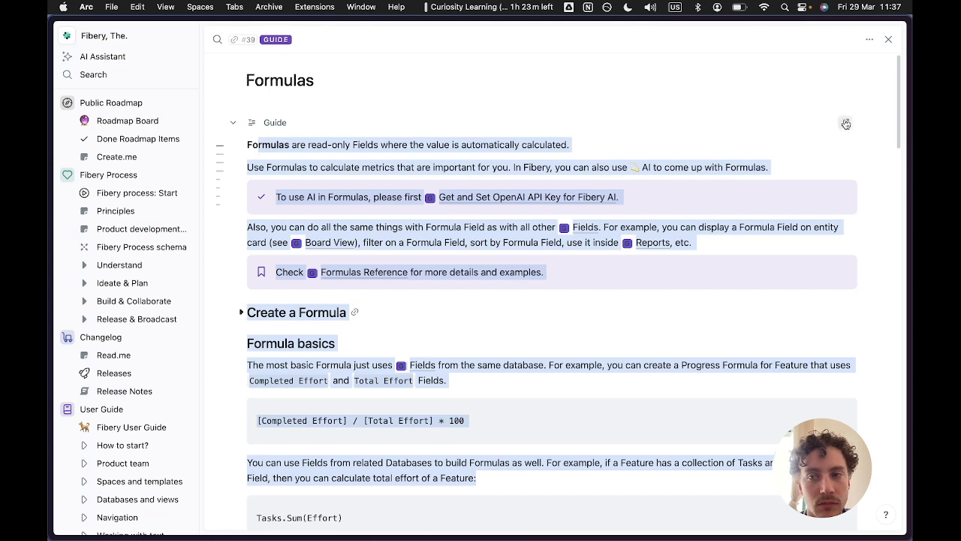
click(846, 124)
key(super+a)
click(361, 111)
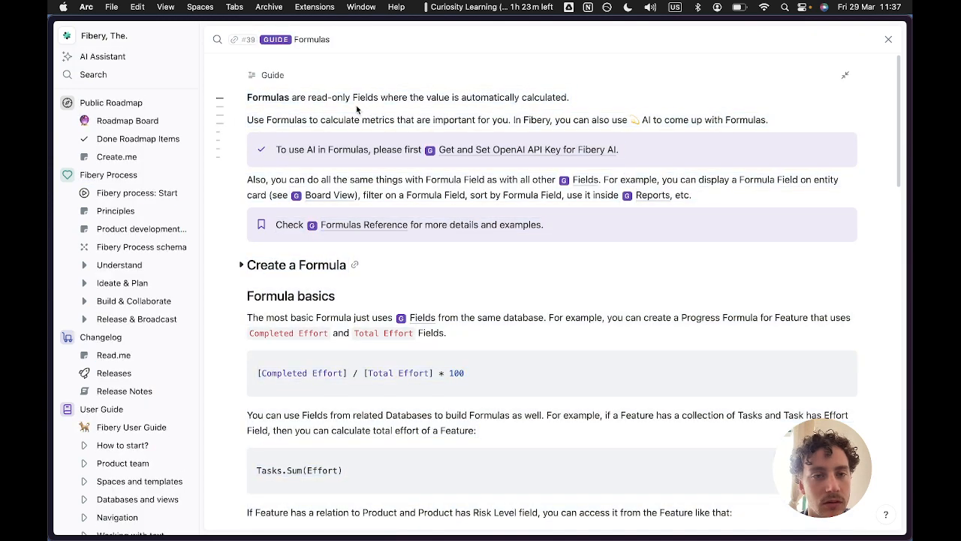
- Select the Formulas guide text from its opening paragraph down through the FAQ
triple_click(295, 96)
click(294, 96)
drag(248, 98, 534, 488)
scroll(461, 297, up, 5)
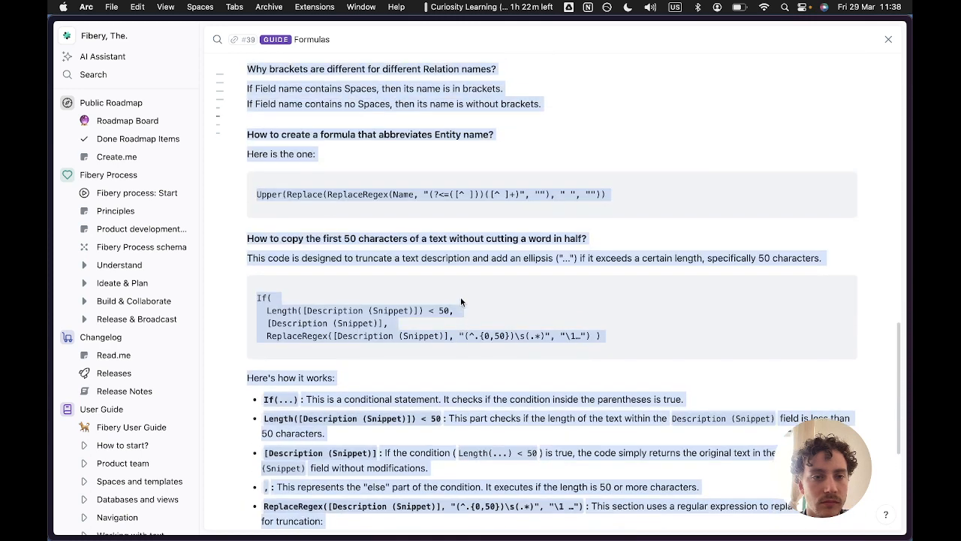
scroll(461, 297, up, 1)
- Return to the ChatGPT chat in the personal space and start the prompt with "This is the documentation for Fibery Formula"
mouse_move(76, 328)
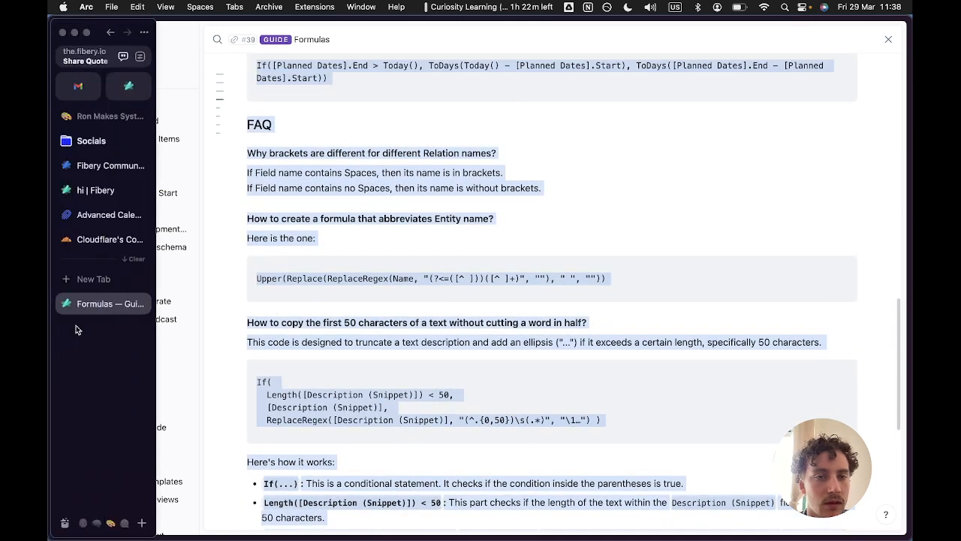
scroll(76, 328, left, 10)
text(Th)
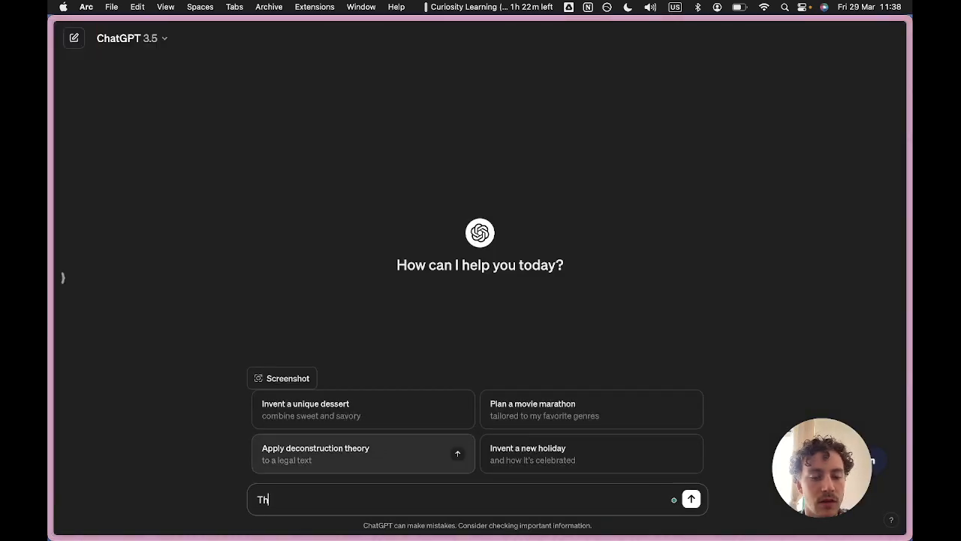
text(isiss the)
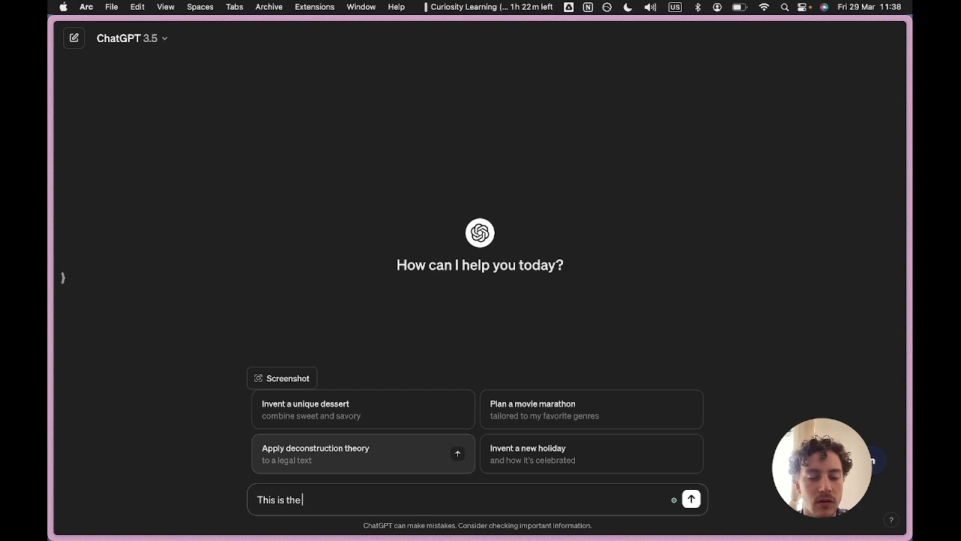
text( documentation for Fibery Forumals)
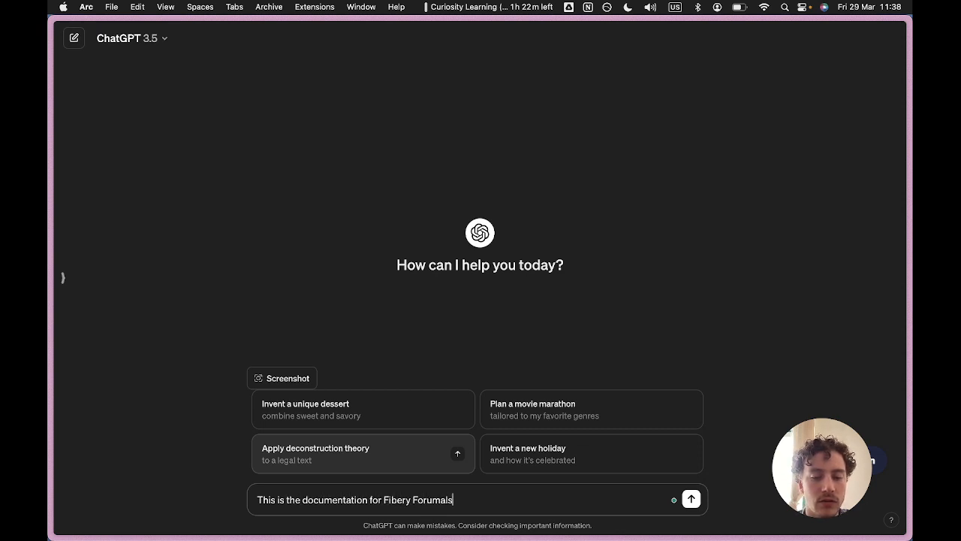
key(BackSpace)
key(BackSpace)
key(BackSpace)
key(BackSpace)
key(BackSpace)
text(mula)
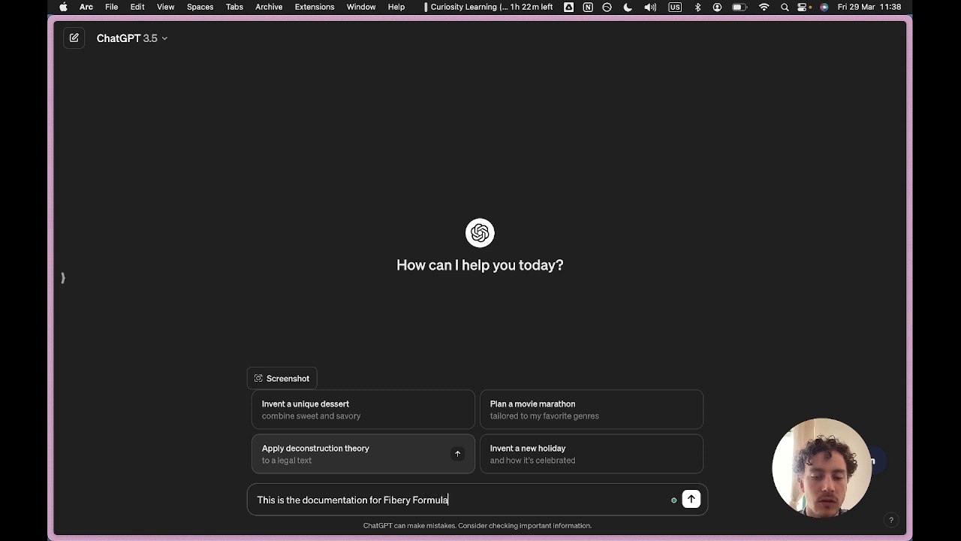
- Continue the prompt through "s. Please make a formula that returns the Contact's Deals which"
text(s. Please make a)
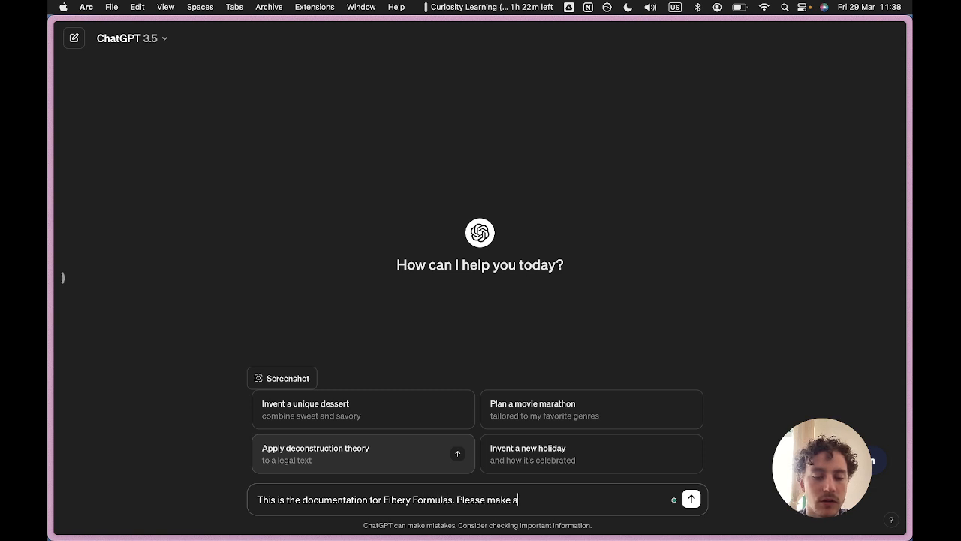
text( formula that)
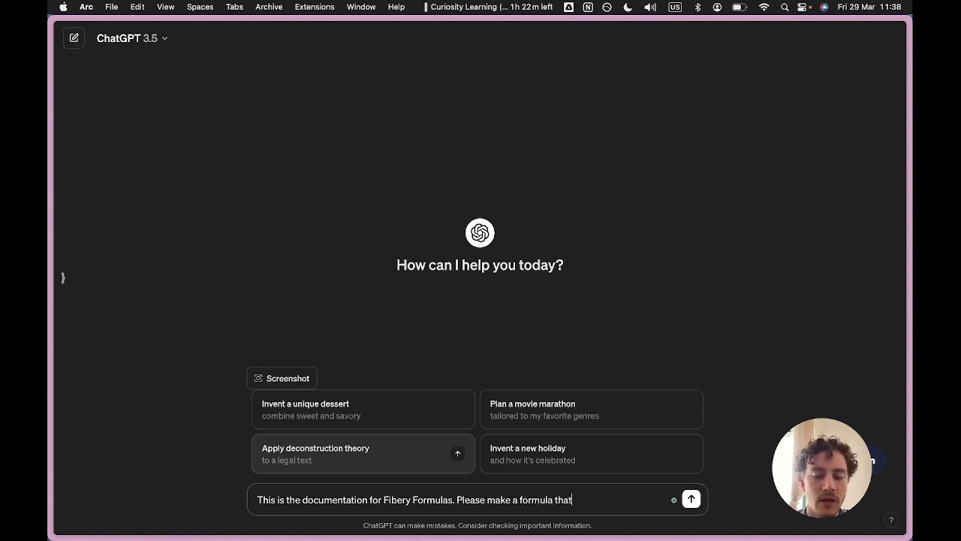
text( returns)
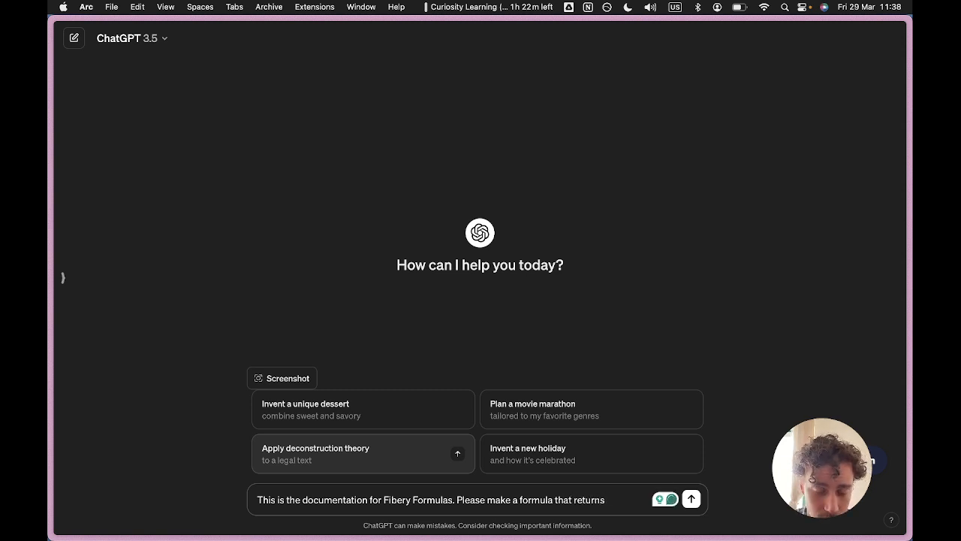
text( the)
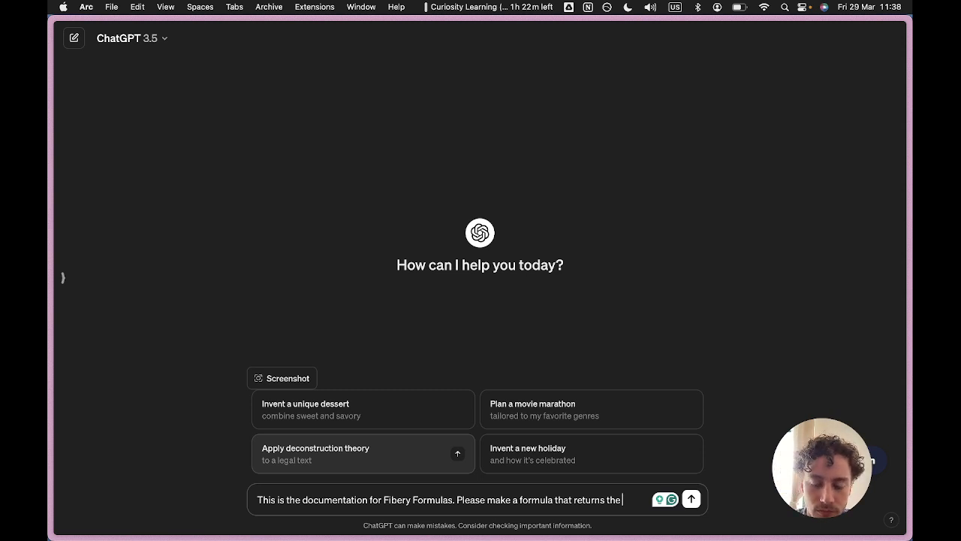
text(Conta)
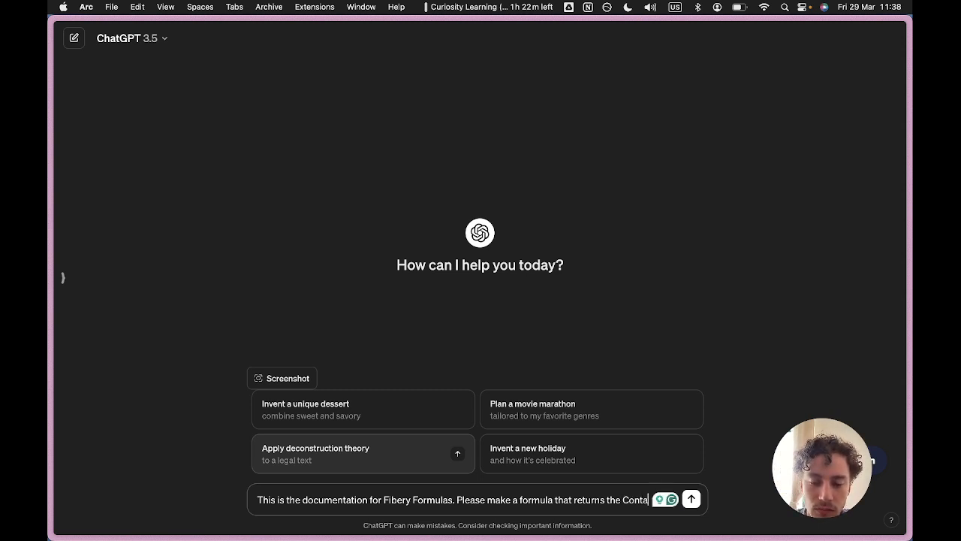
text(ct's)
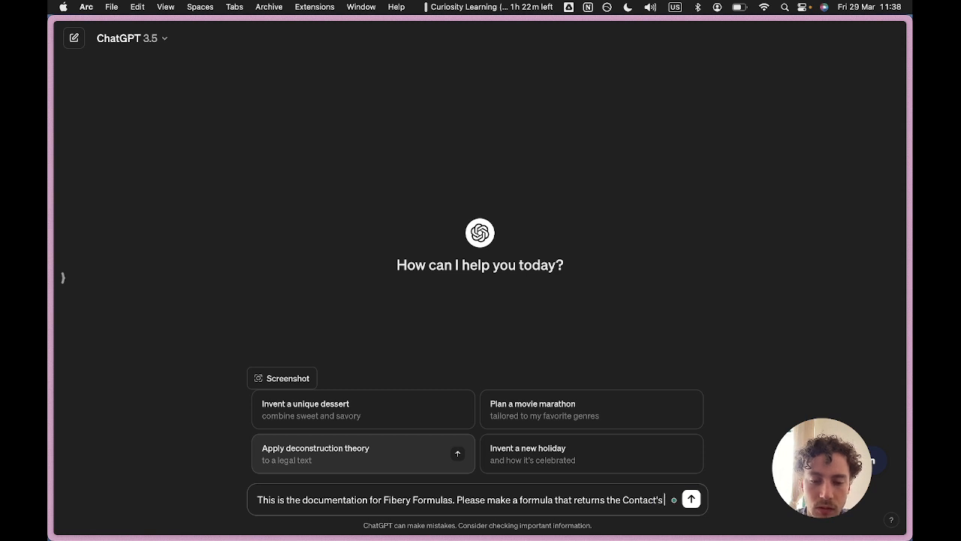
text( Deals which)
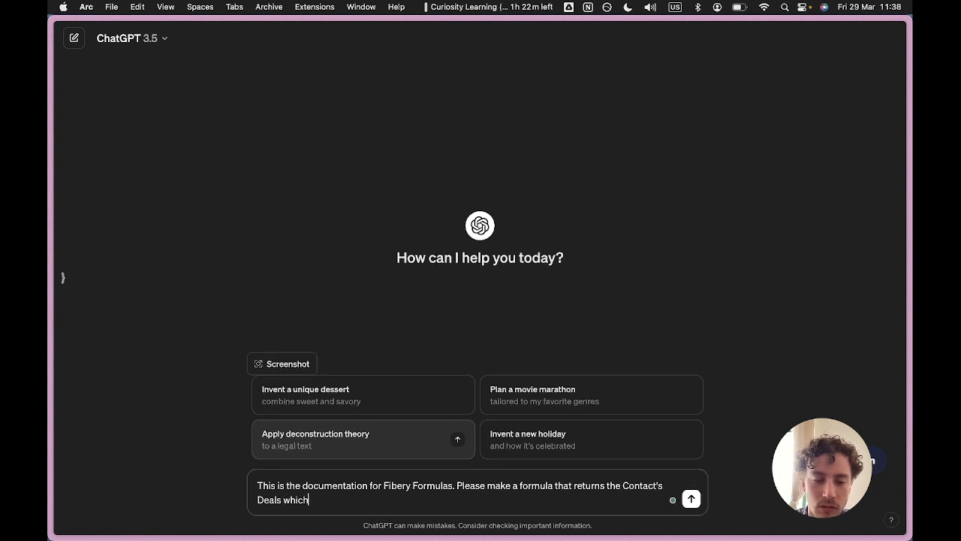
- Return to the Deals formula editor in Fibery and add a Filter function so it reads [Step 1 Contact].Deals.Filter()
mouse_move(123, 464)
click(109, 525)
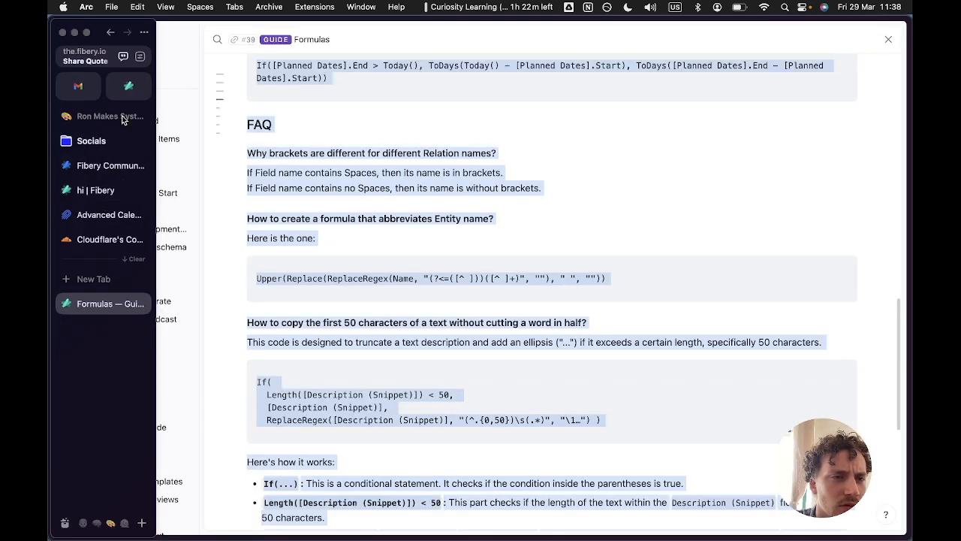
click(129, 86)
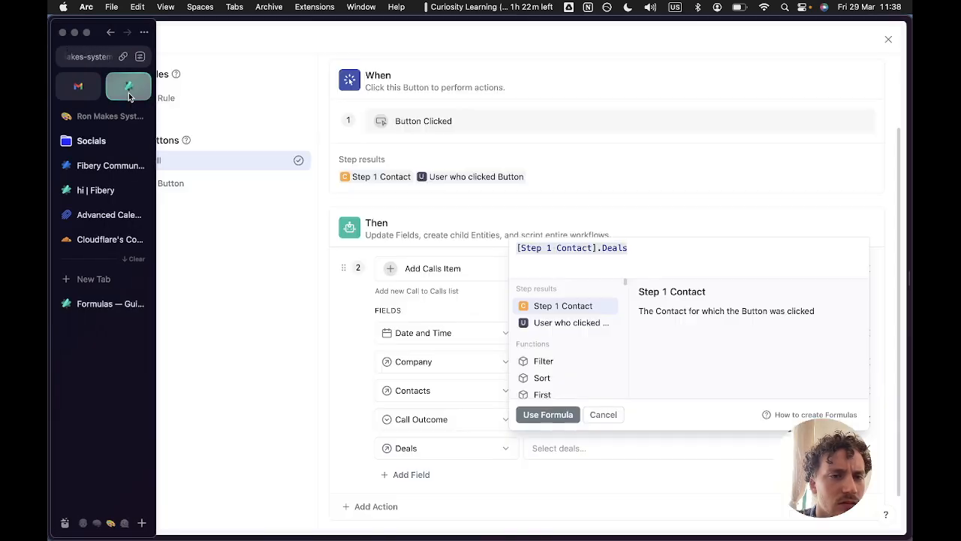
click(638, 245)
text(.)
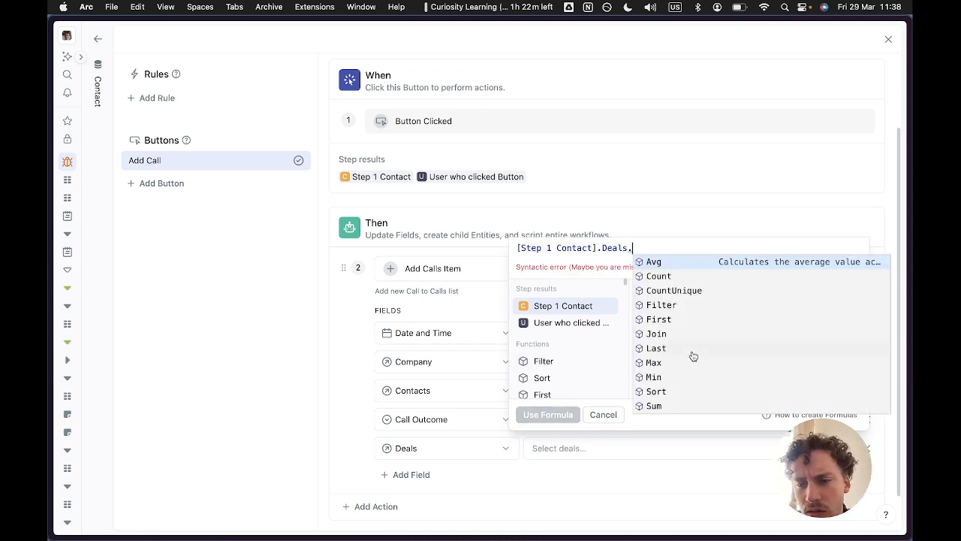
click(670, 308)
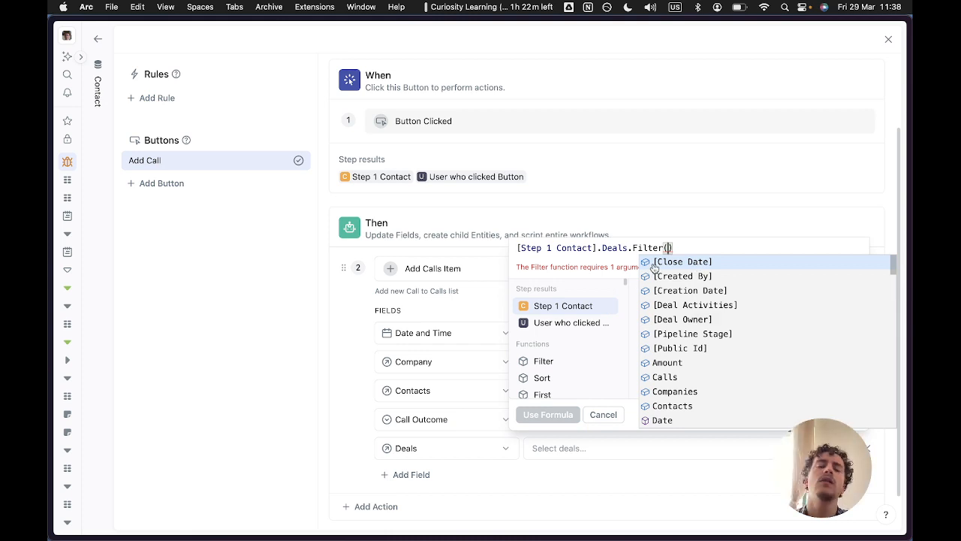
mouse_move(52, 390)
click(83, 525)
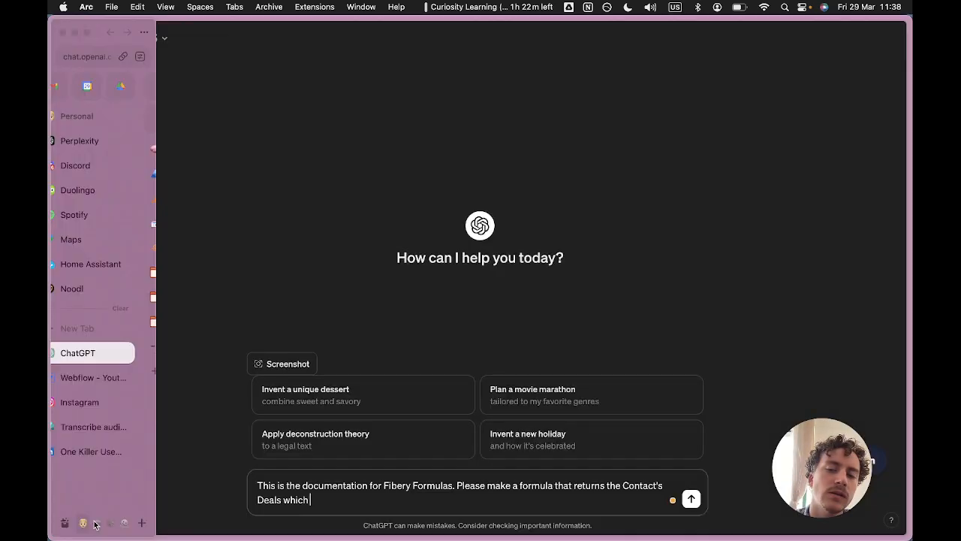
mouse_move(58, 465)
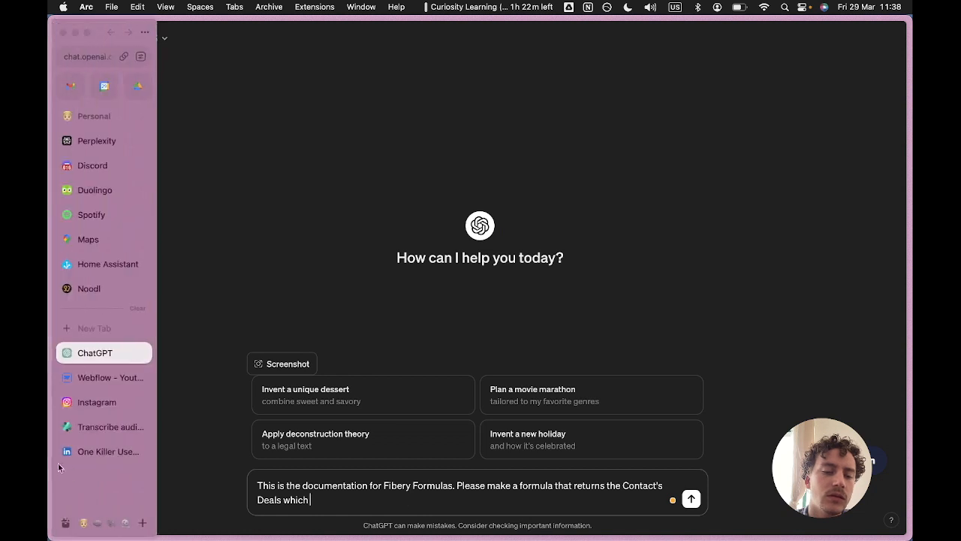
click(109, 523)
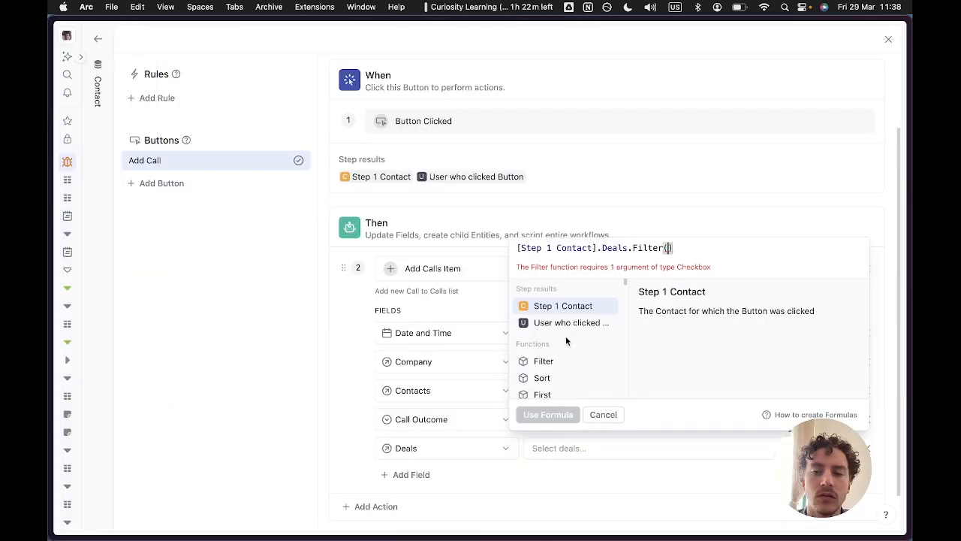
- Enter the condition [Close Date]>Today() inside the Filter function of the Deals formula
click(652, 247)
click(694, 246)
click(669, 248)
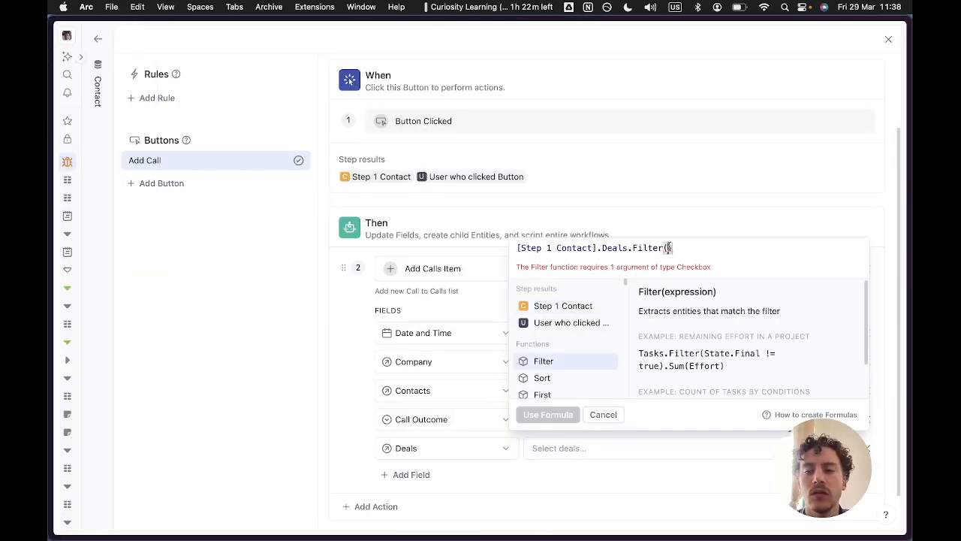
text(d)
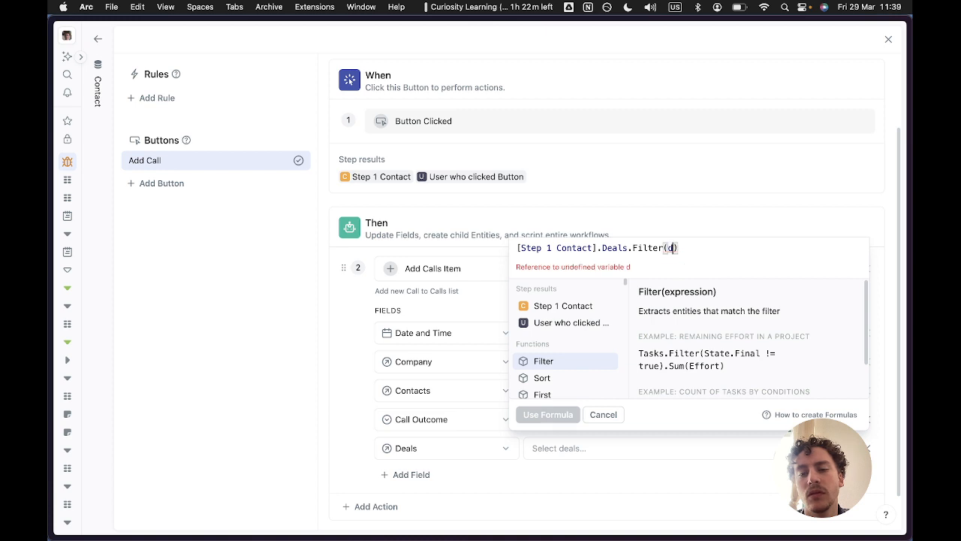
key(BackSpace)
text([Clo)
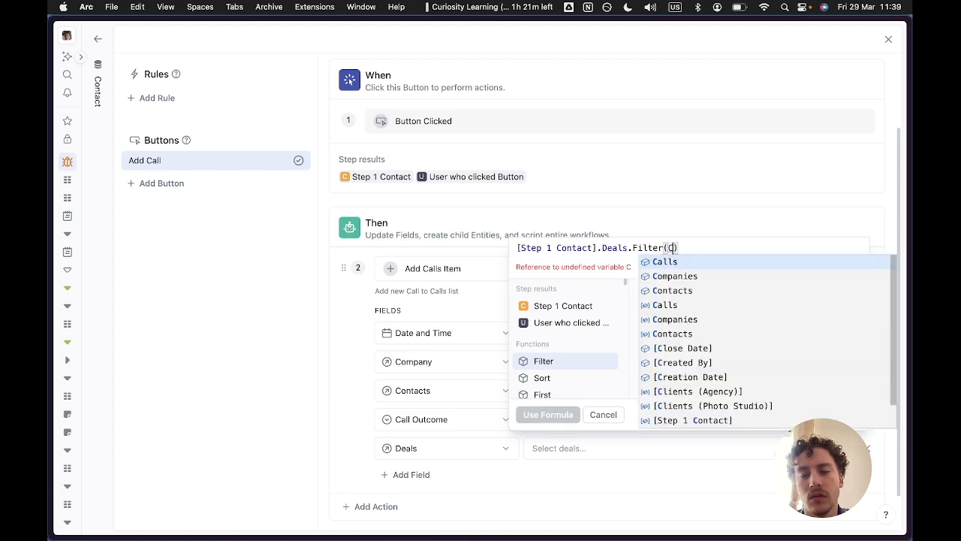
key(Return)
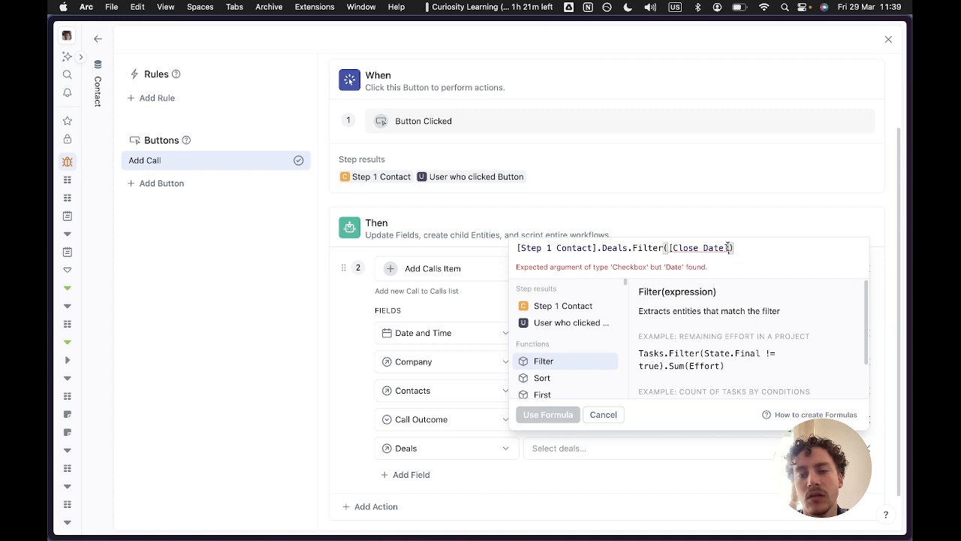
text(>)
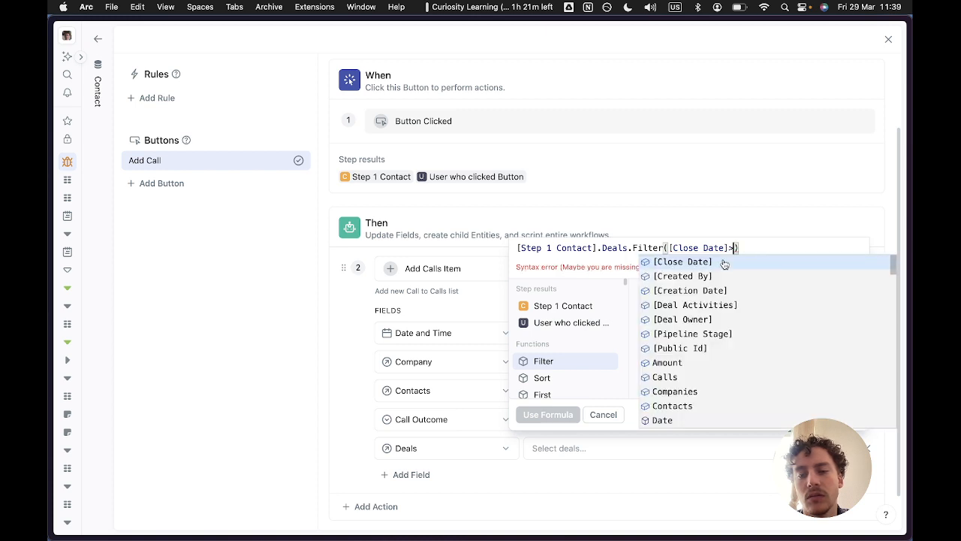
text(Toa)
key(Return)
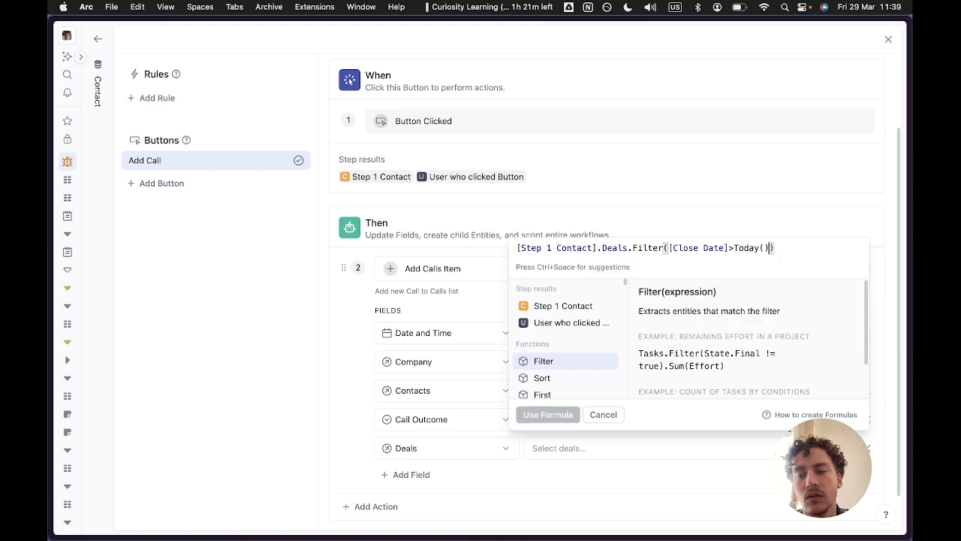
- Change the comparison operator in the Deals filter to less than, making the condition [Close Date]<Today()
click(754, 248)
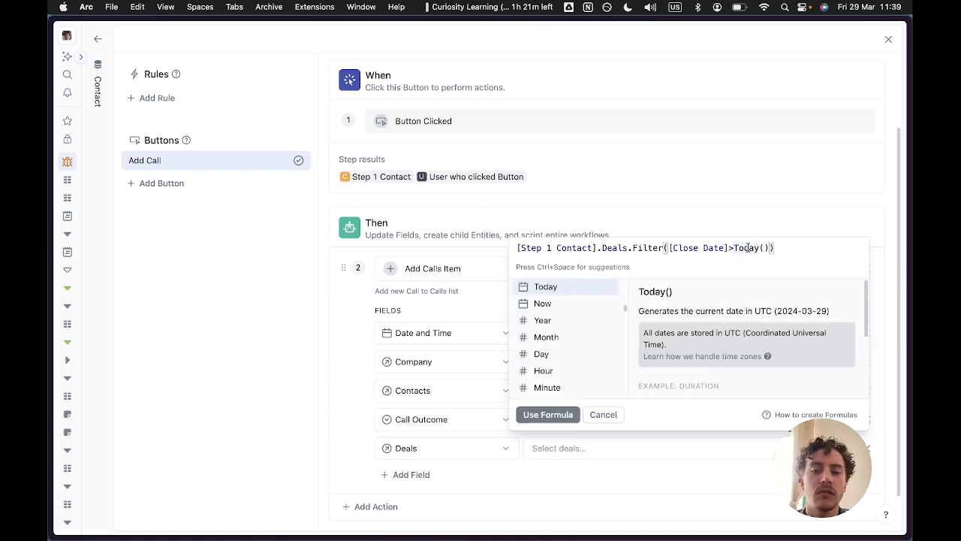
click(727, 248)
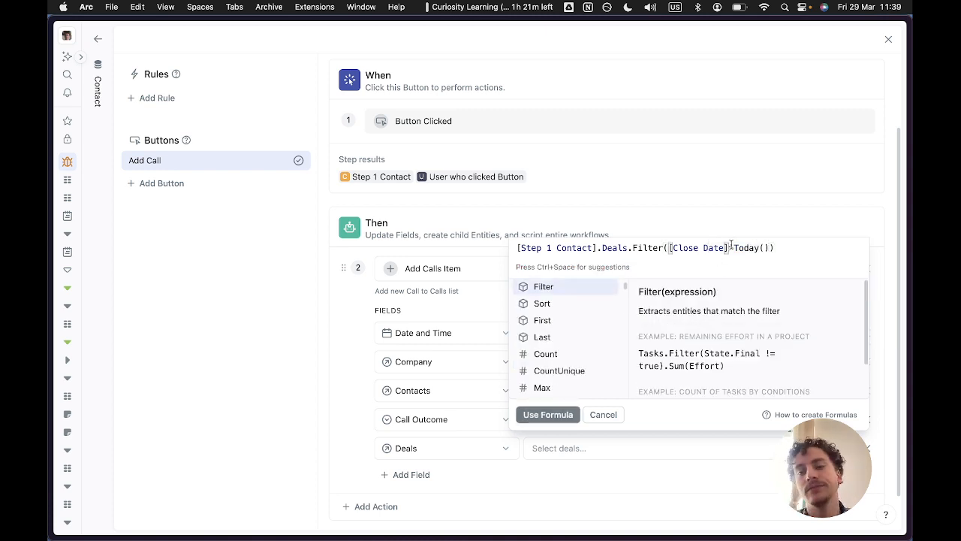
click(731, 246)
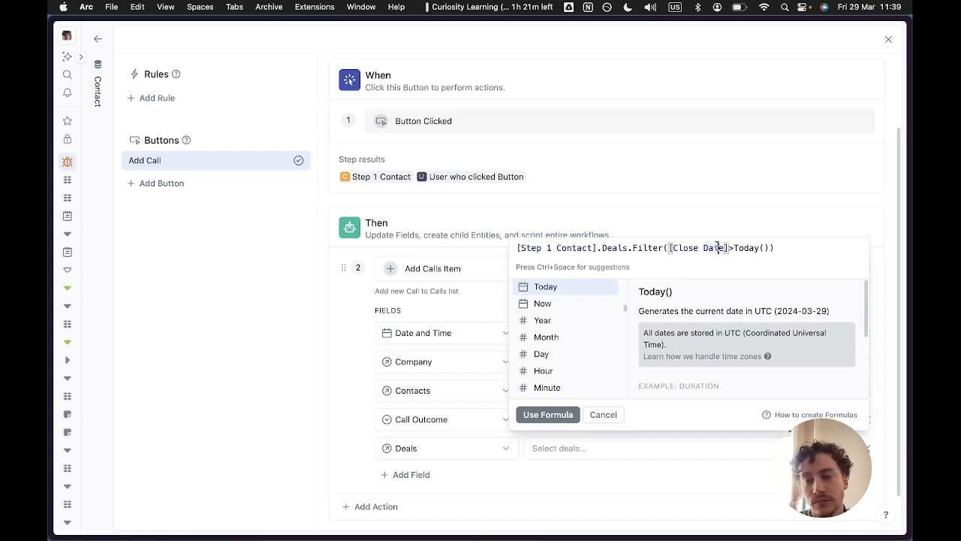
key(Right)
key(Right)
key(Right)
key(BackSpace)
text(>)
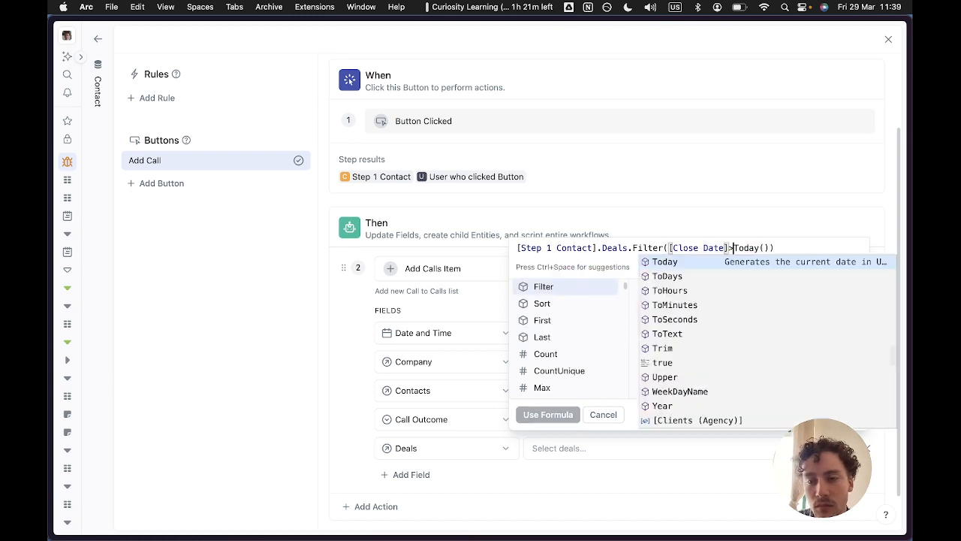
key(BackSpace)
text(<)
key(BackSpace)
text(<)
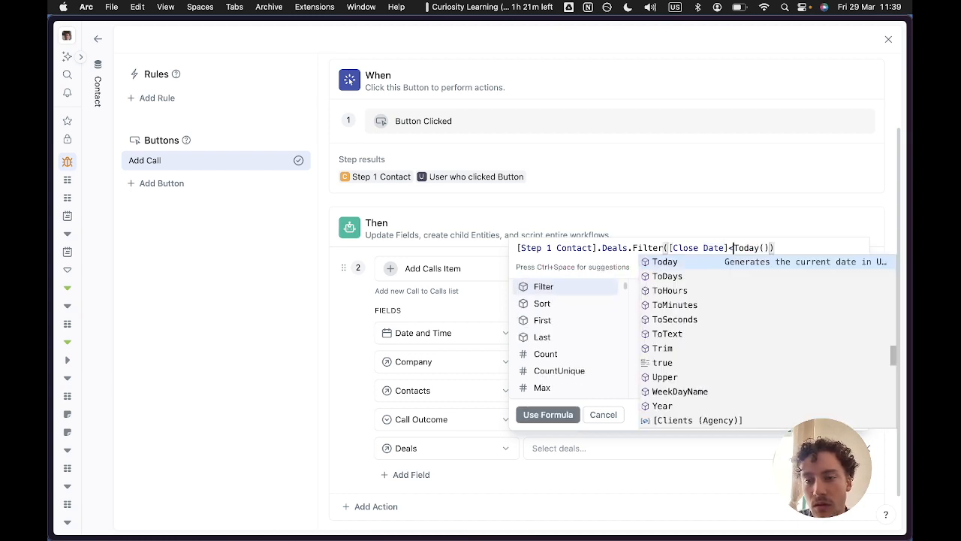
key(alt+Left)
key(alt+Left)
key(BackSpace)
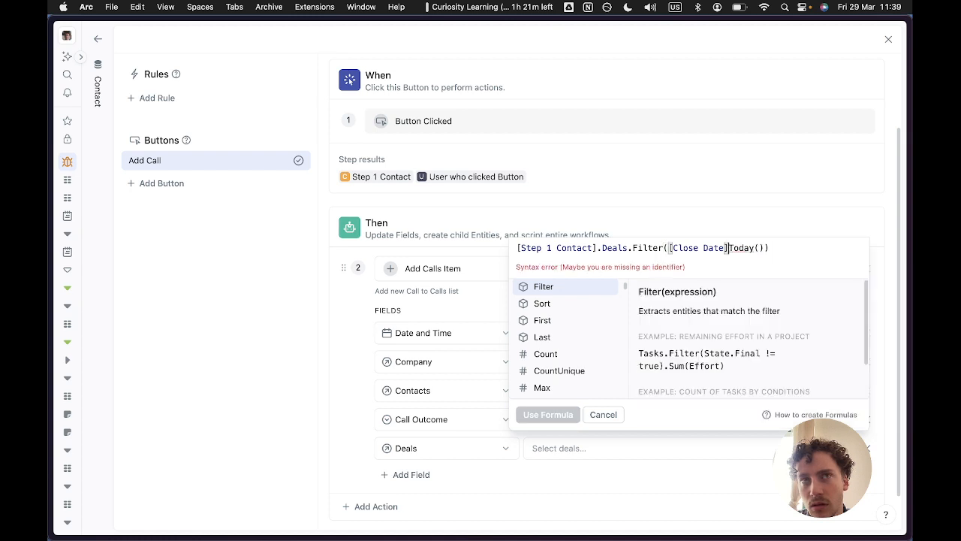
text(<)
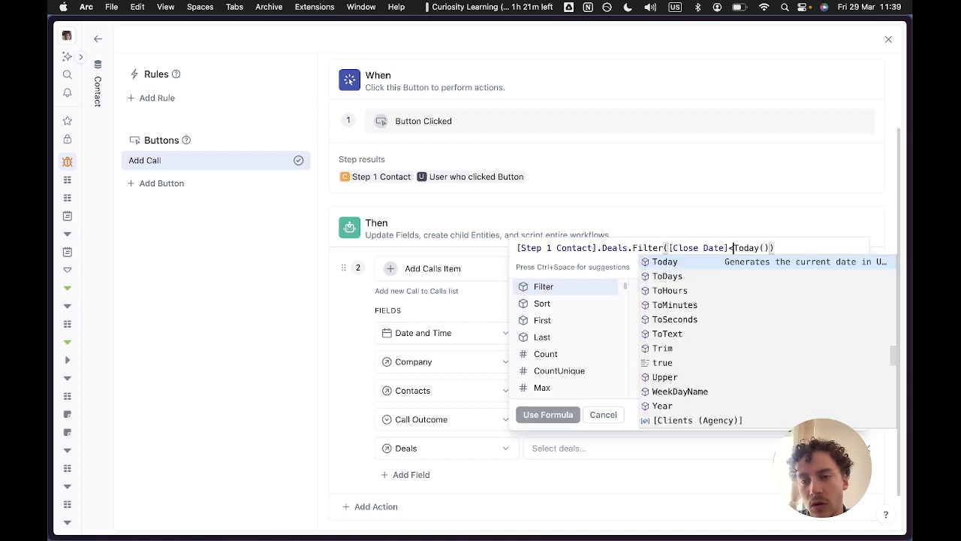
- Apply the finished formula to the Deals field and save the Add Call button
click(787, 242)
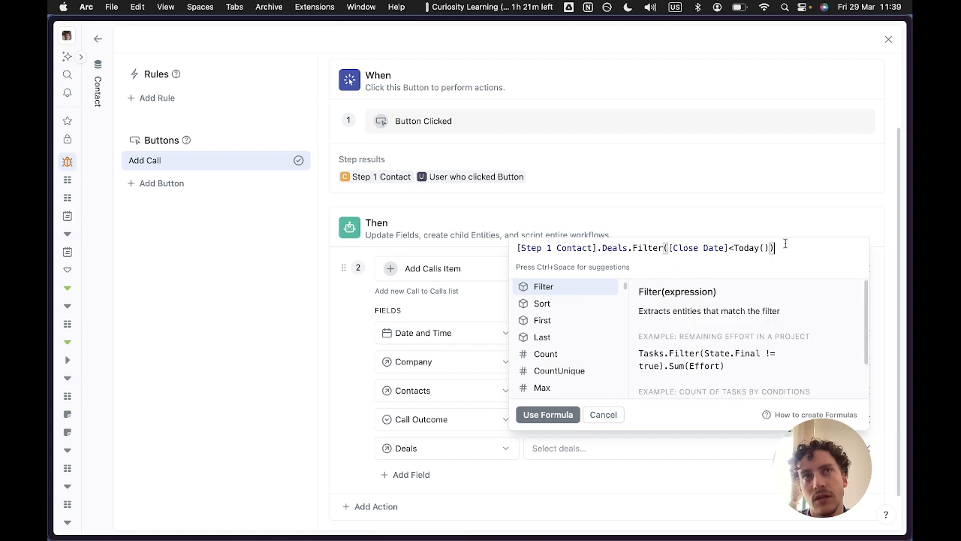
click(568, 414)
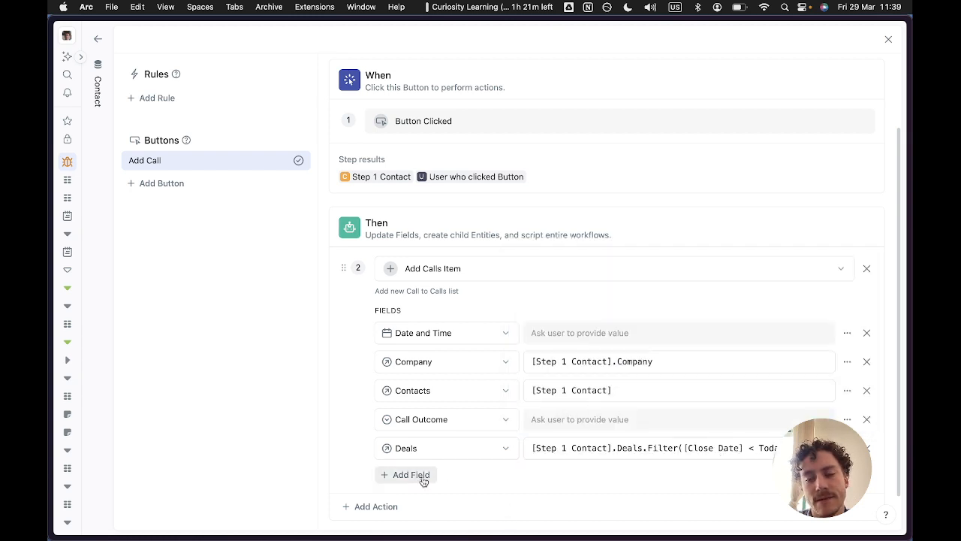
scroll(614, 385, down, 2)
click(361, 509)
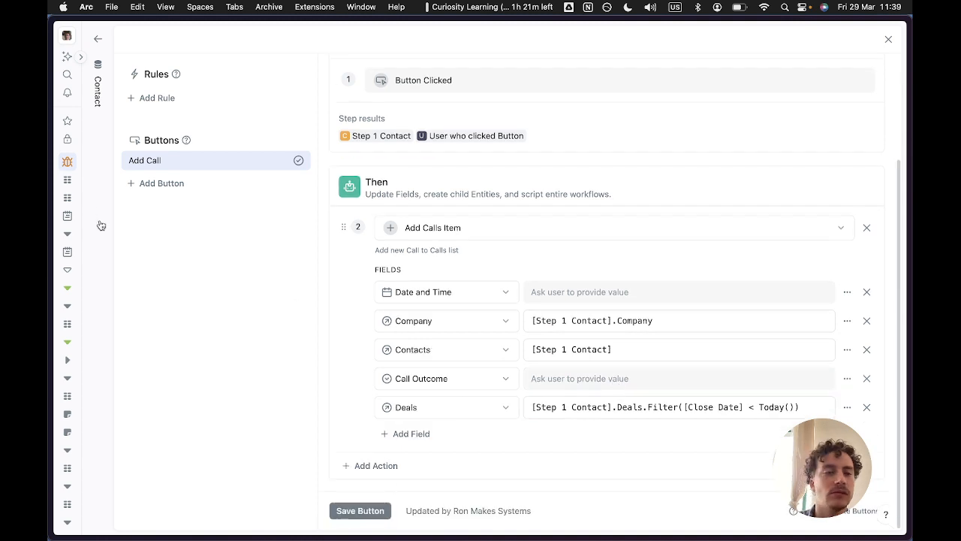
- Create a new table view in the Hubspot in Fibery space with the Deal database as its rows
mouse_move(68, 196)
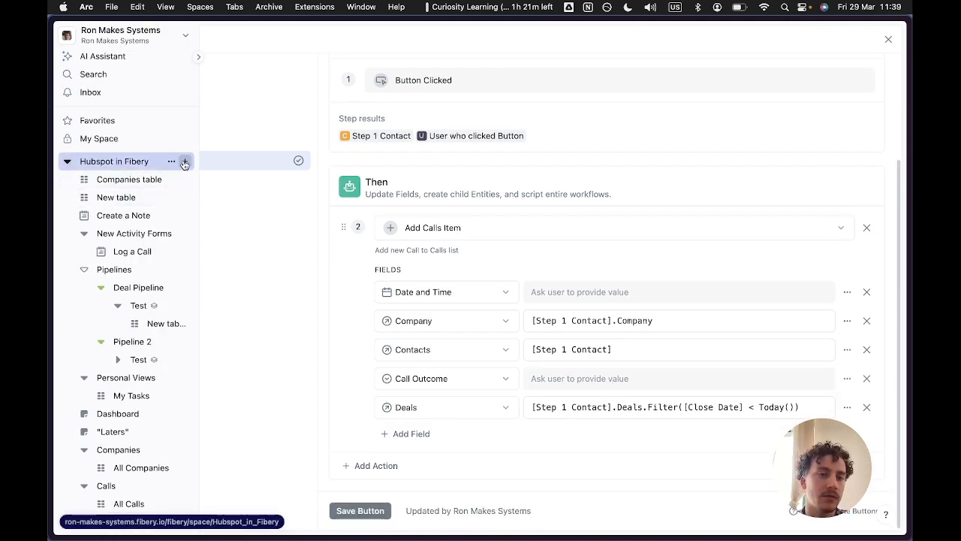
click(184, 161)
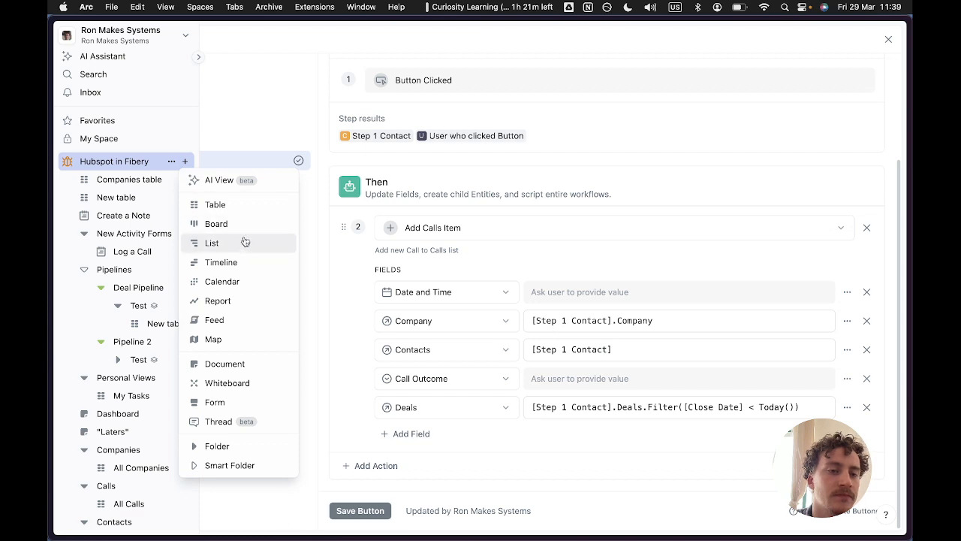
click(248, 208)
click(581, 91)
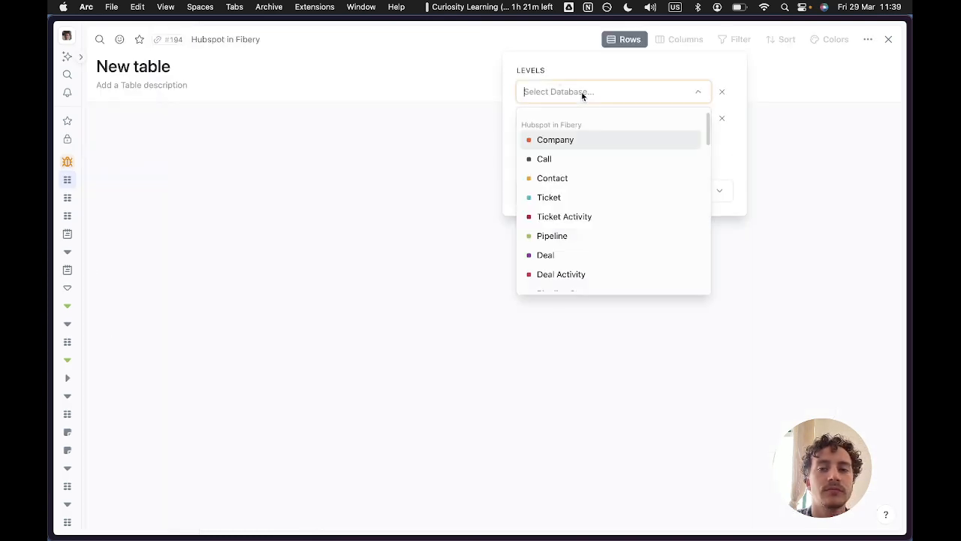
scroll(575, 217, down, 1)
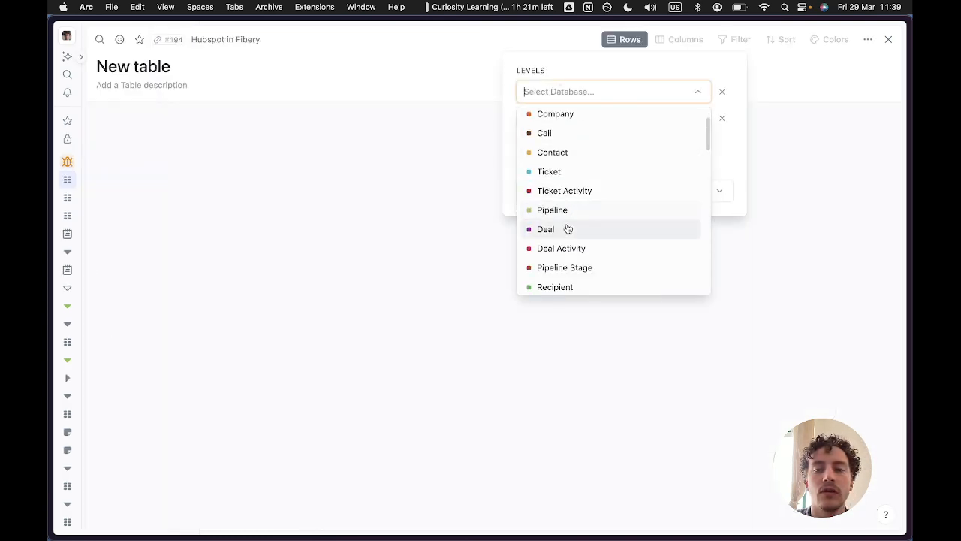
click(566, 227)
click(439, 222)
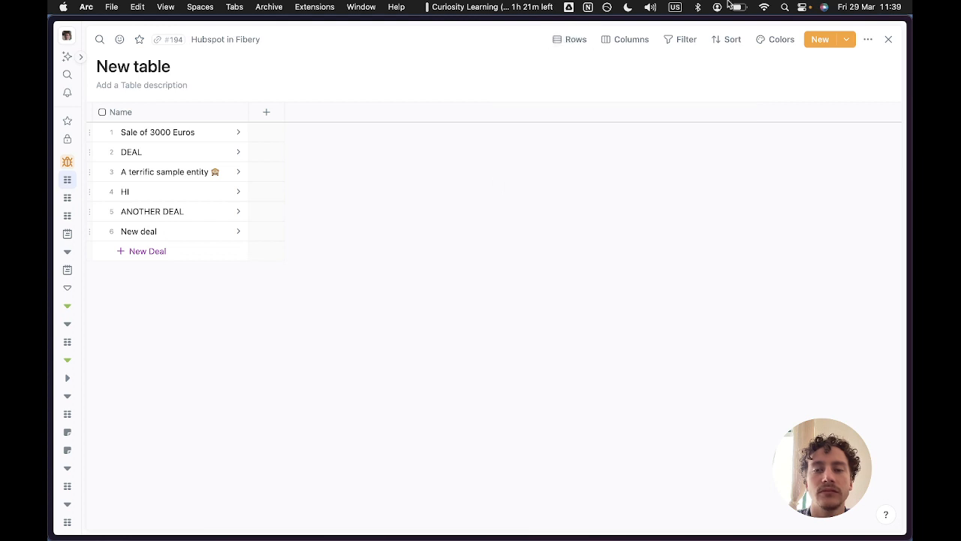
click(682, 39)
click(502, 97)
click(533, 115)
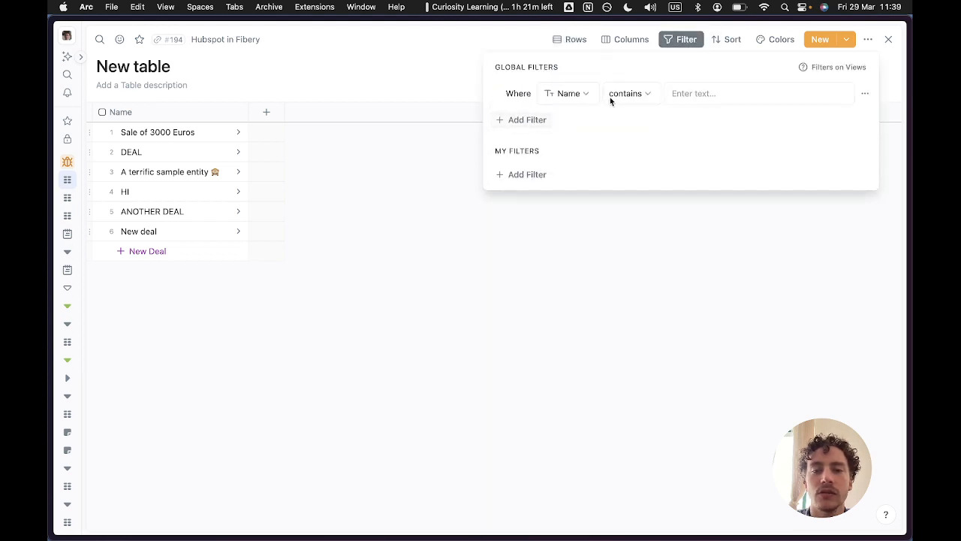
click(580, 94)
scroll(600, 202, down, 3)
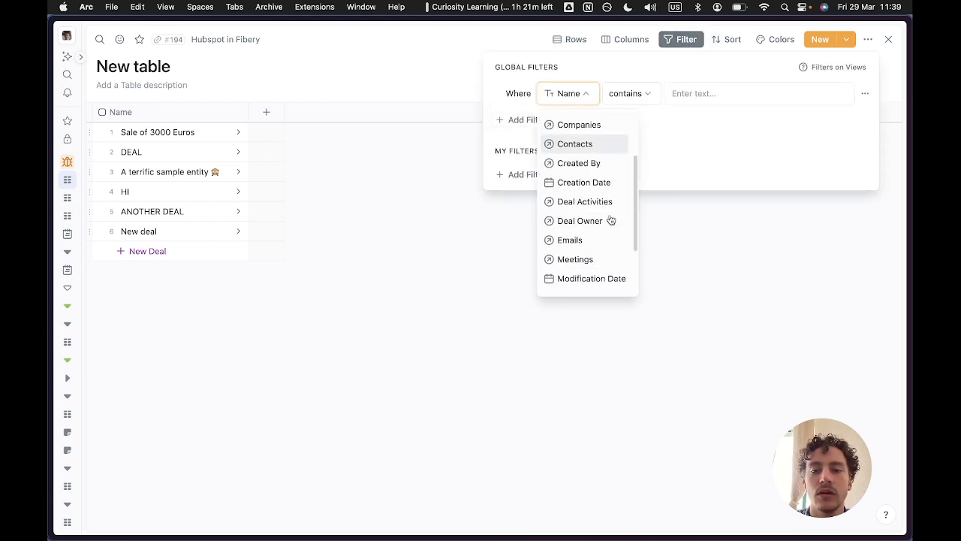
scroll(586, 248, up, 3)
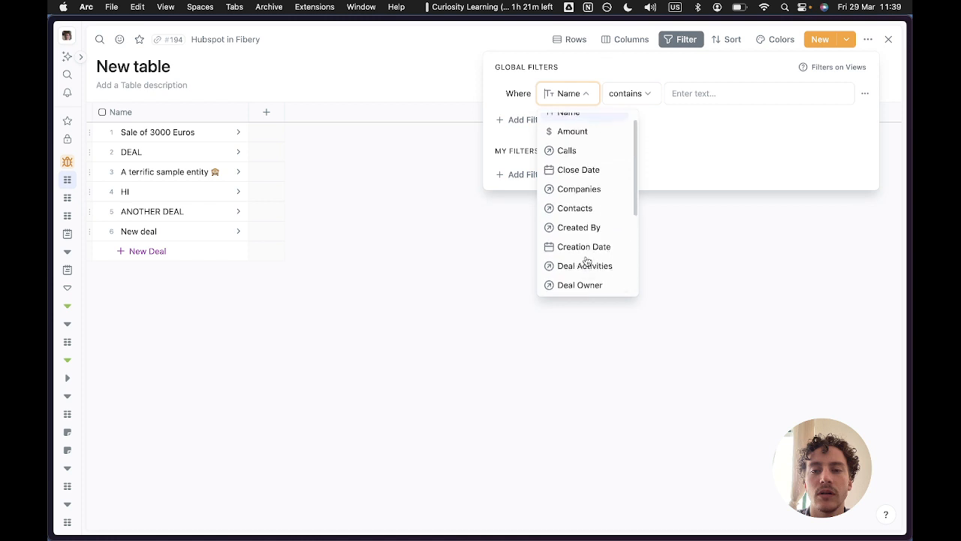
click(851, 92)
click(865, 93)
click(817, 112)
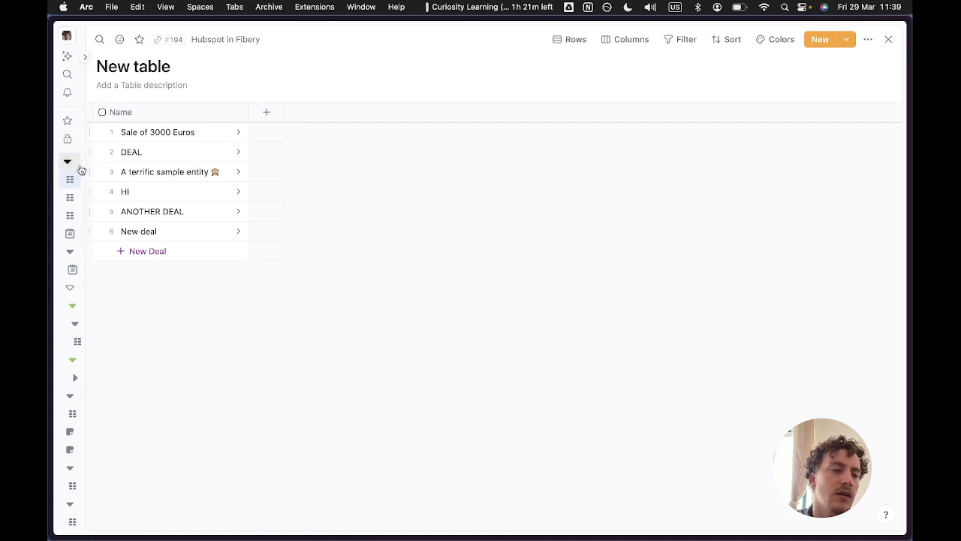
- Delete the new Deal table view from the Hubspot in Fibery space
mouse_move(67, 182)
click(185, 179)
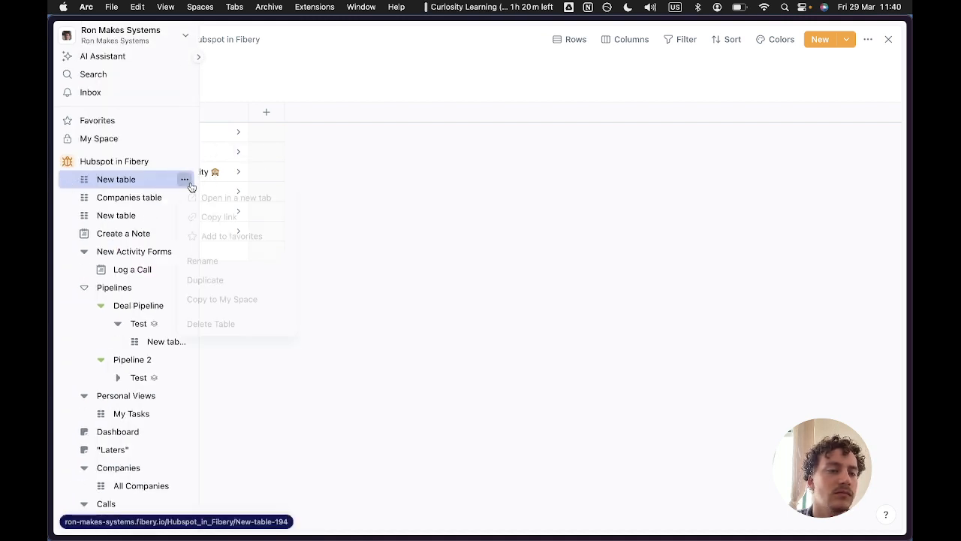
click(200, 324)
click(199, 324)
- Open the first contact's record from the Contact database of the Hubspot in Fibery space
mouse_move(67, 161)
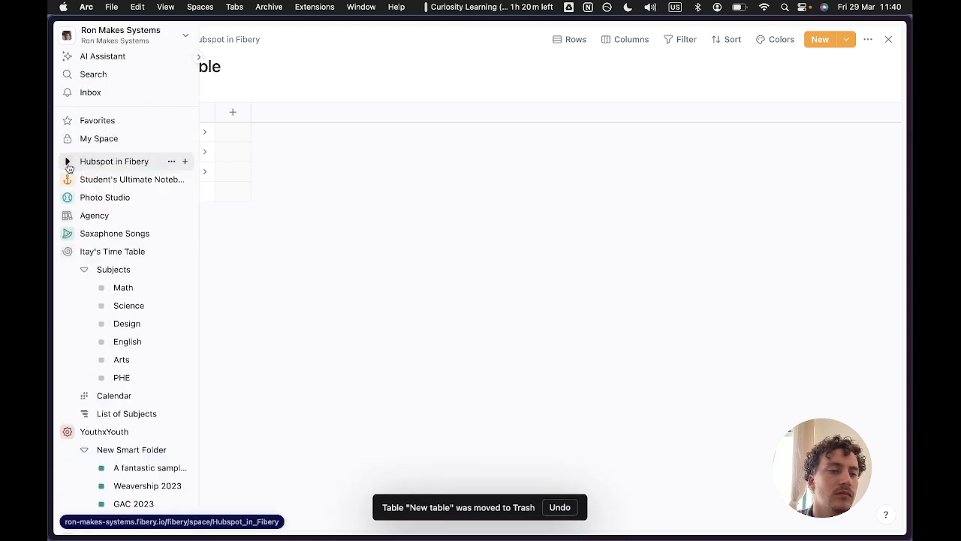
click(119, 165)
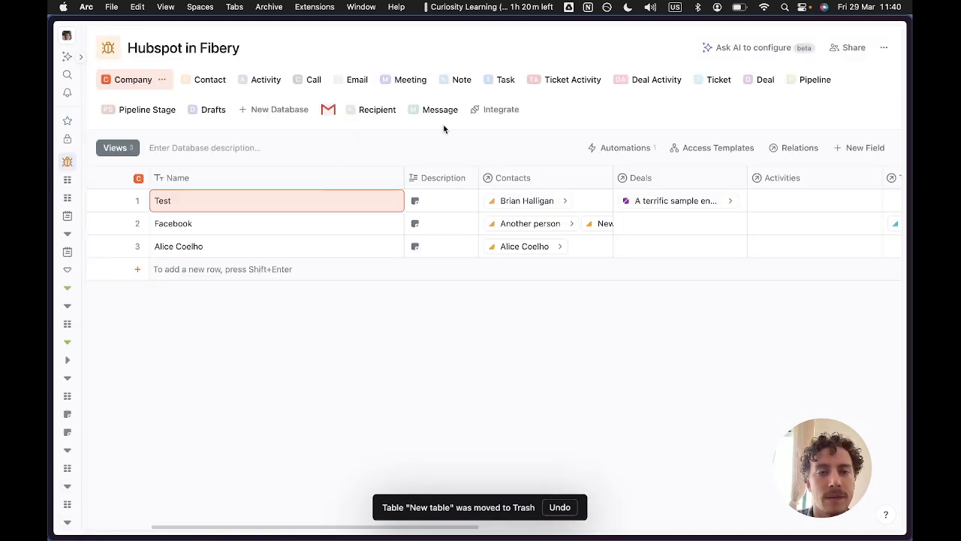
click(212, 86)
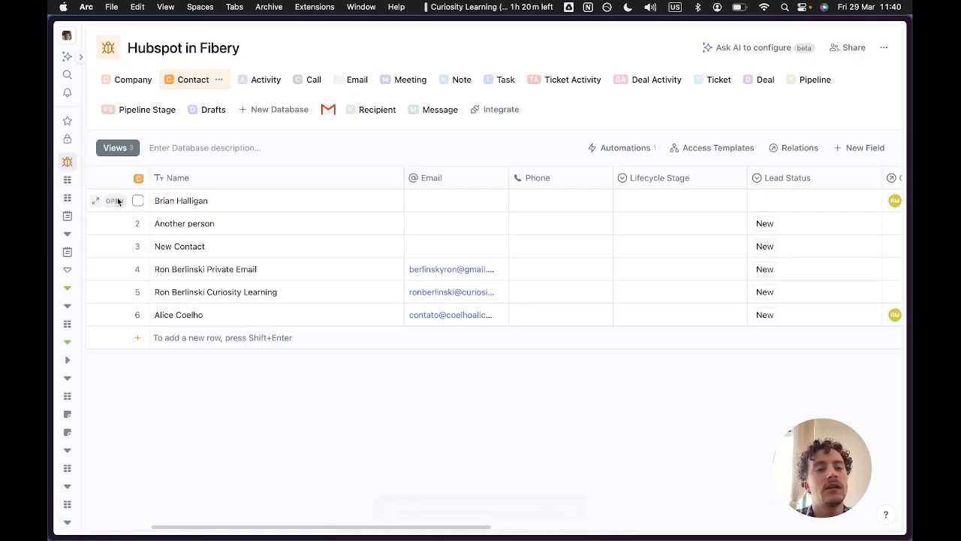
click(113, 201)
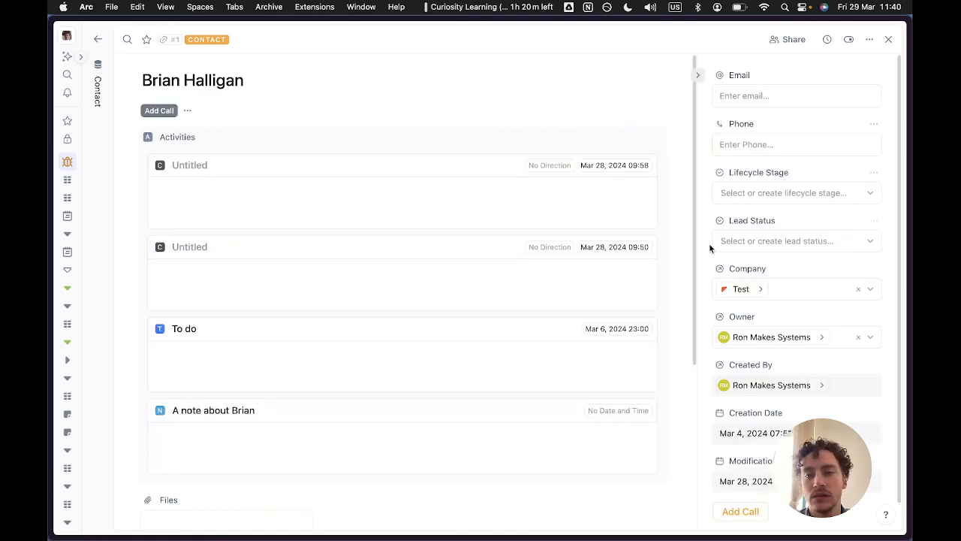
- Create a deal named "This is an open deal" in the contact's Deals list
scroll(590, 338, down, 5)
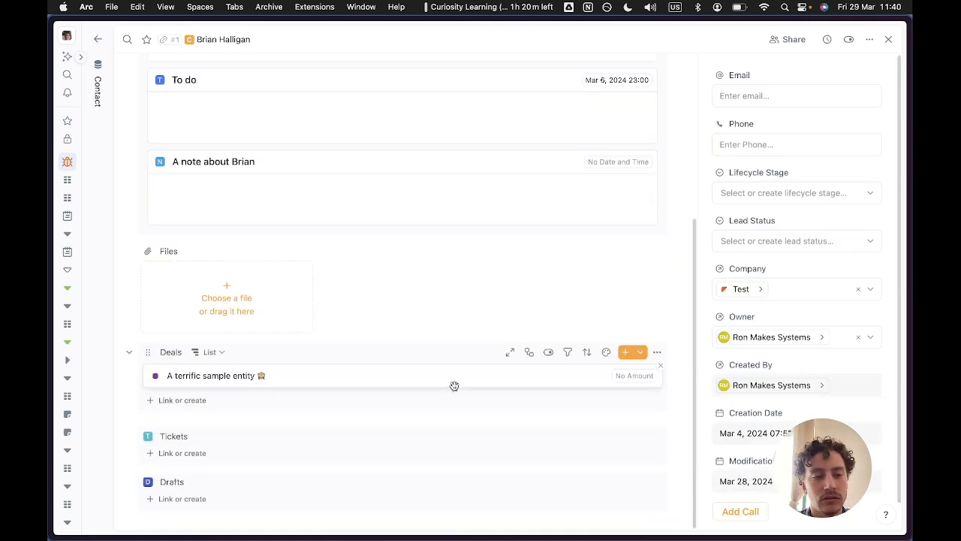
click(635, 353)
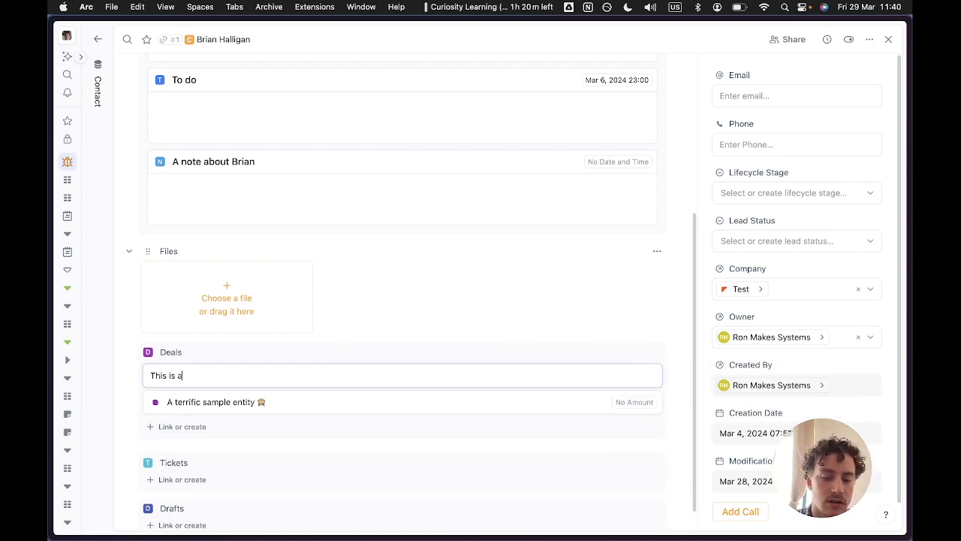
text(This is an open )
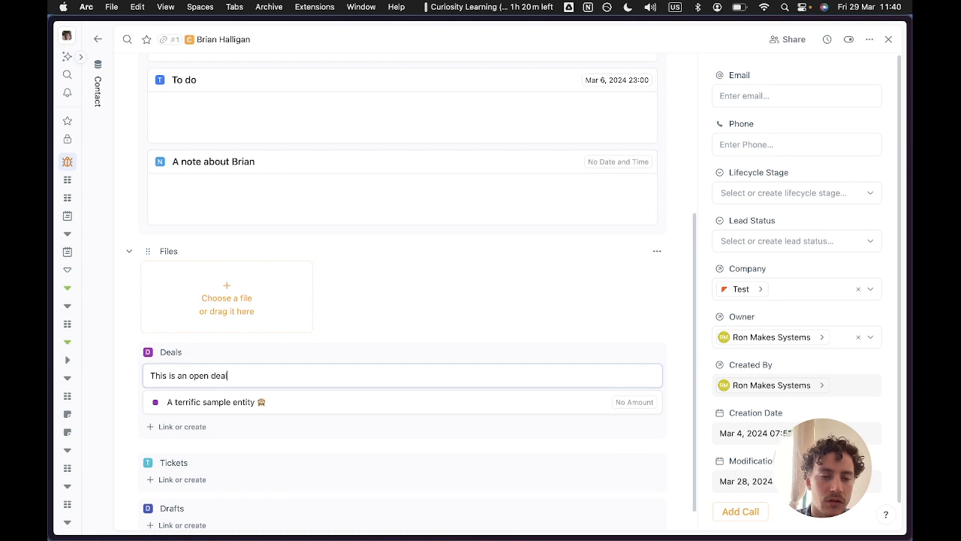
text(deal)
key(Return)
key(Escape)
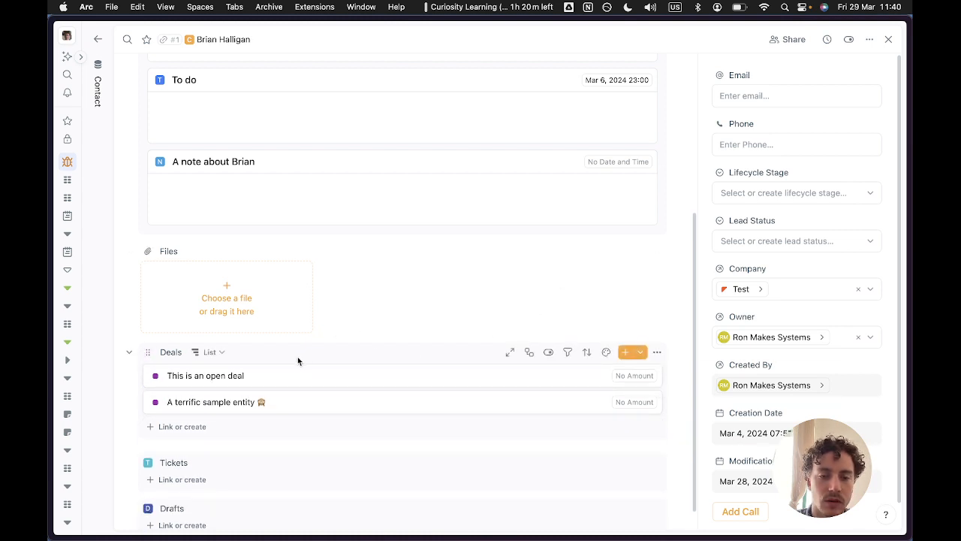
- Open the deal "This is an open deal" and set its Close Date to Apr 5, 2024
click(299, 376)
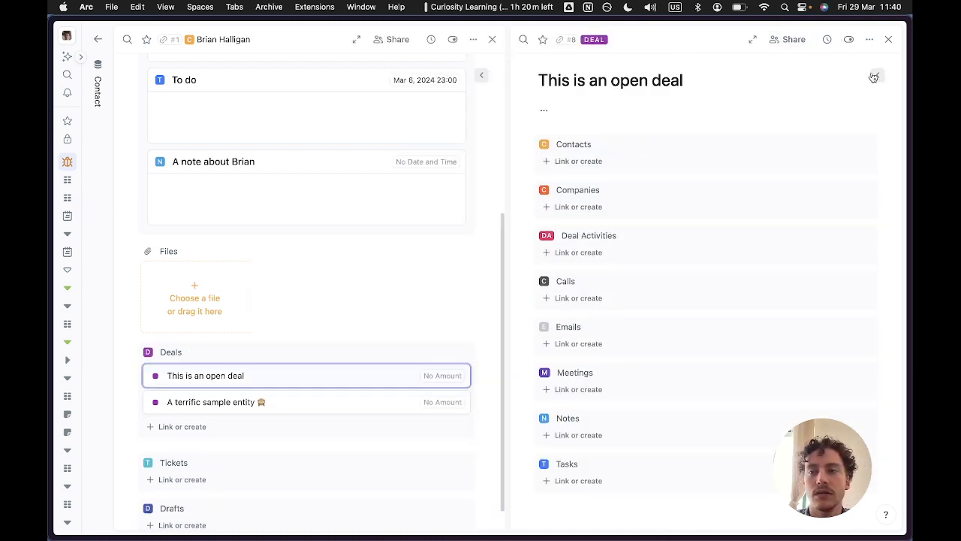
click(874, 78)
click(751, 96)
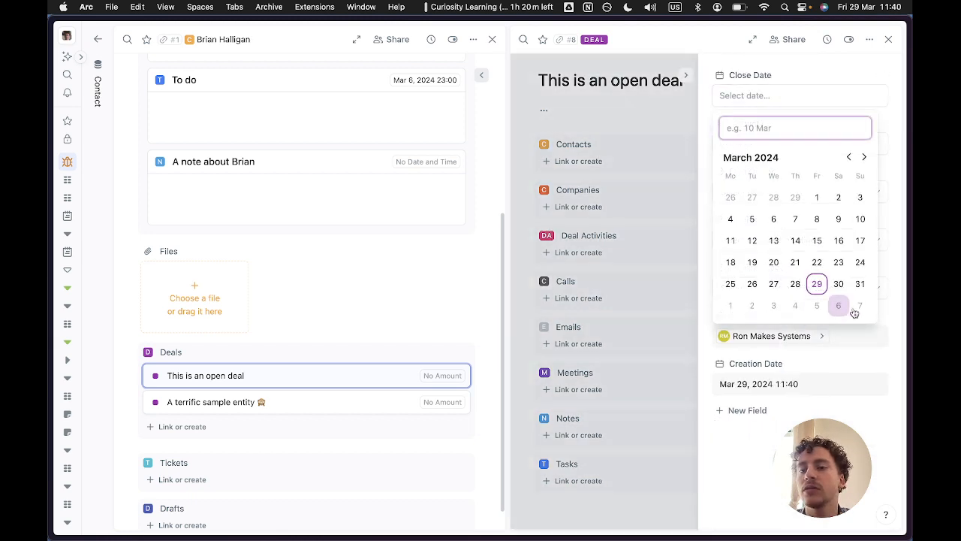
click(817, 305)
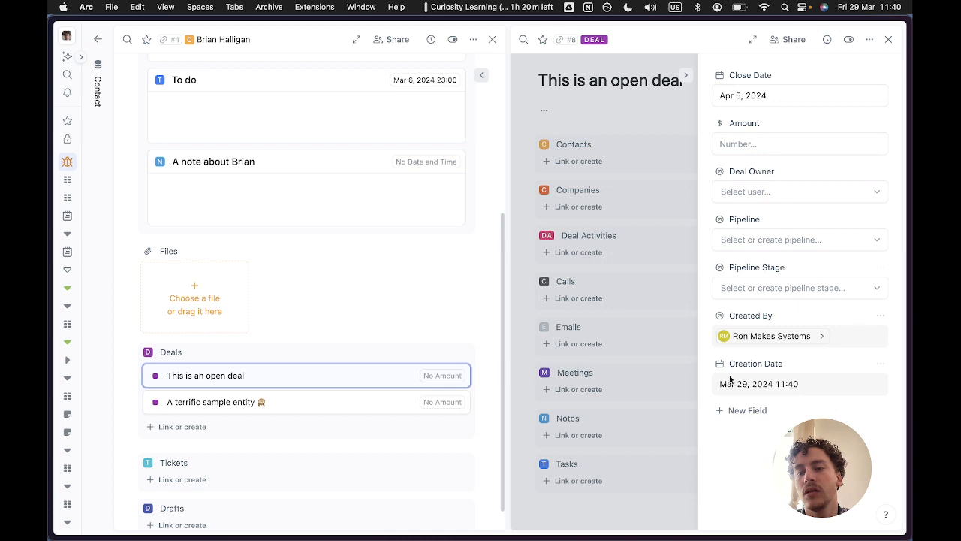
click(672, 417)
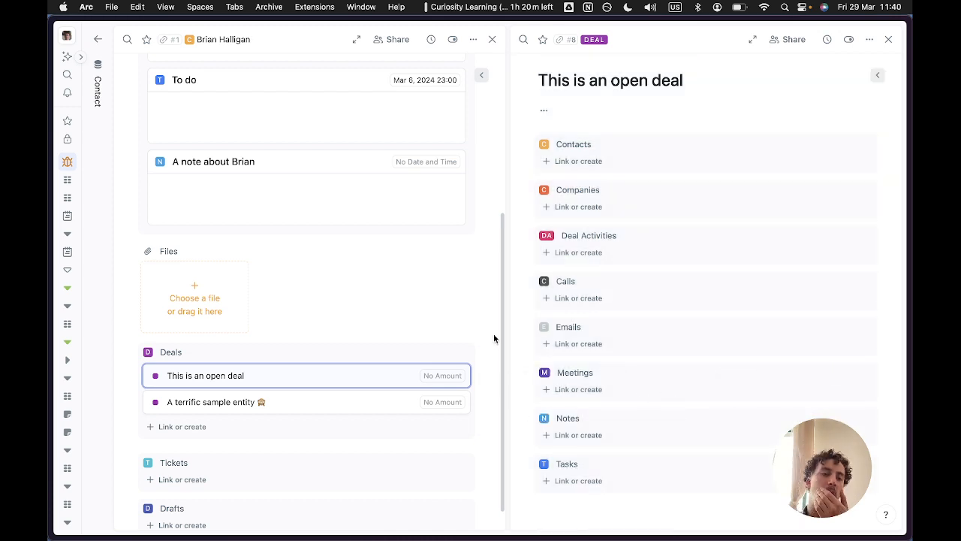
- Run the contact's Add Call button with the date Mar 29, 2024 00:00 and the call outcome Busy
scroll(409, 314, up, 5)
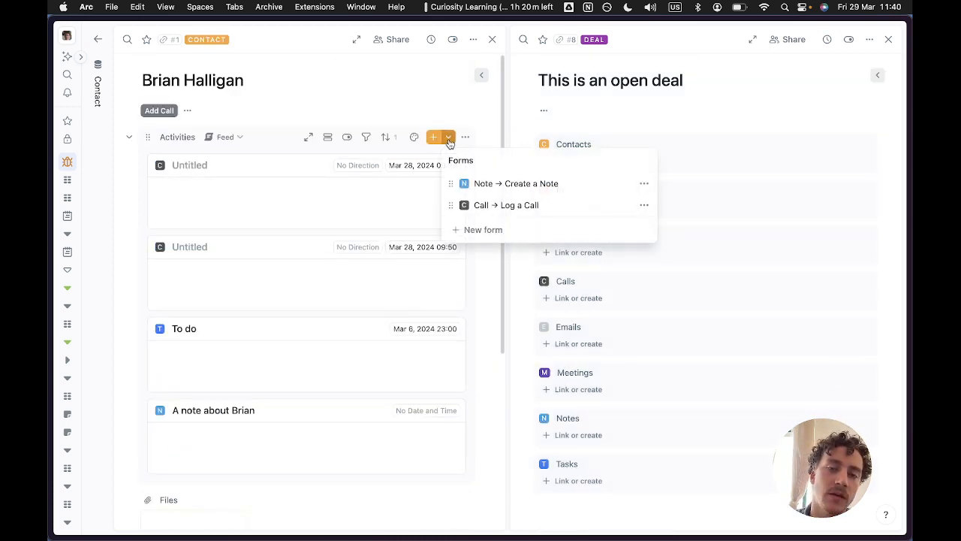
scroll(439, 195, down, 5)
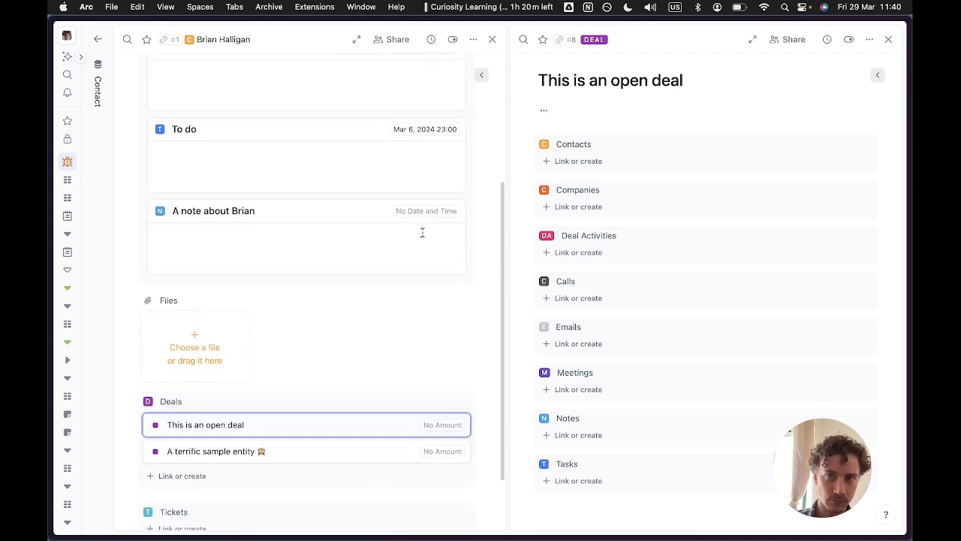
scroll(422, 233, up, 5)
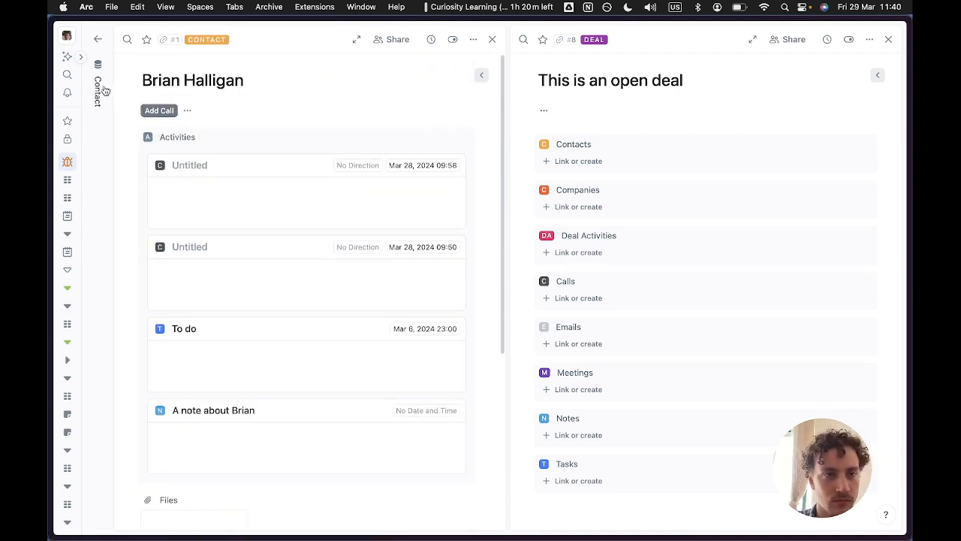
click(159, 111)
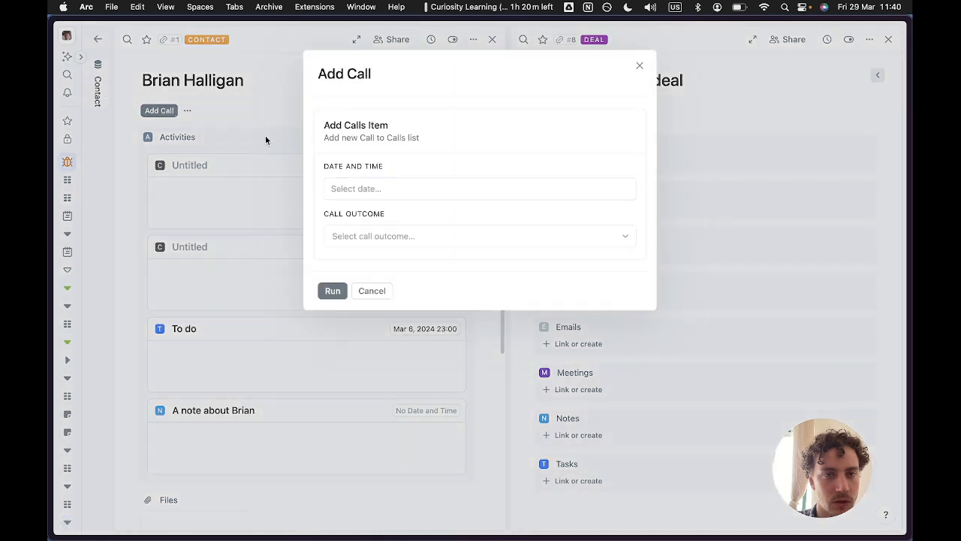
click(395, 190)
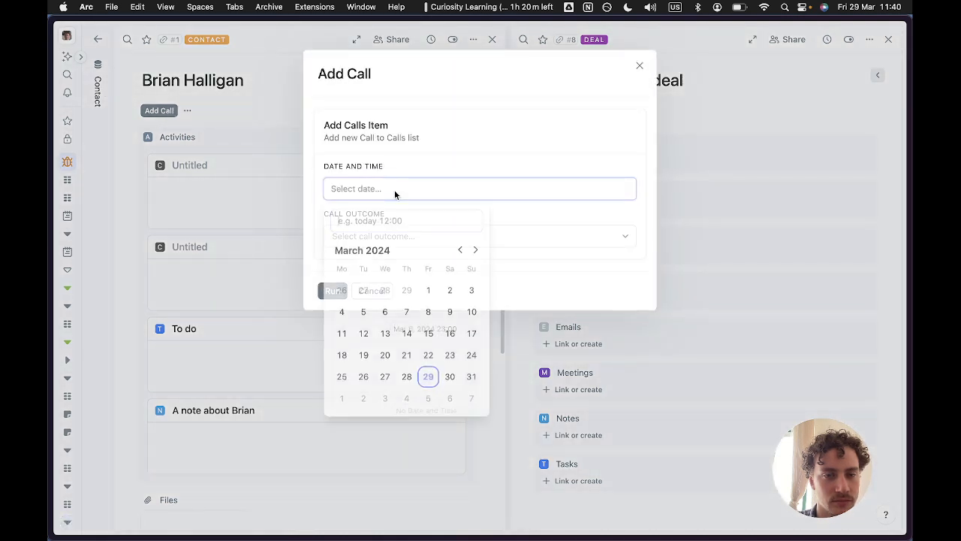
click(429, 377)
click(513, 247)
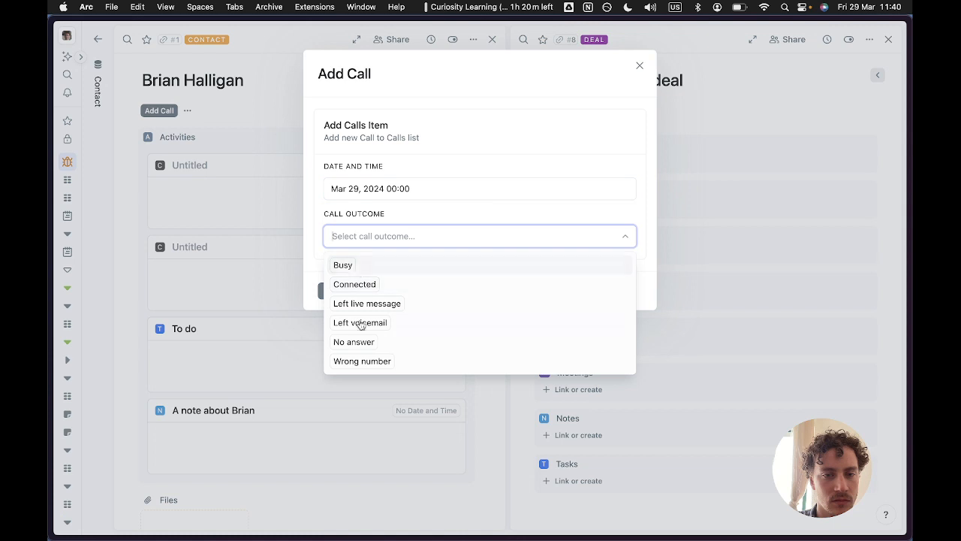
click(352, 268)
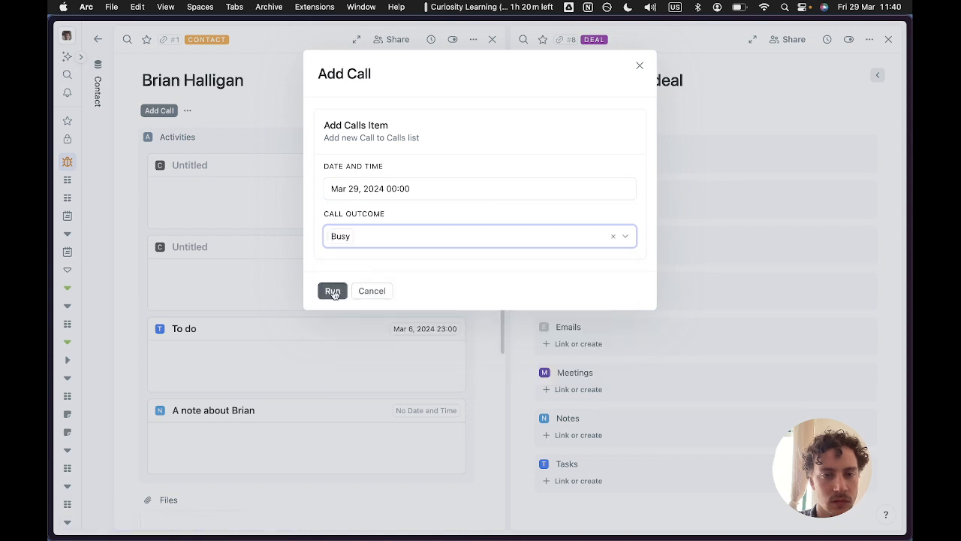
click(335, 291)
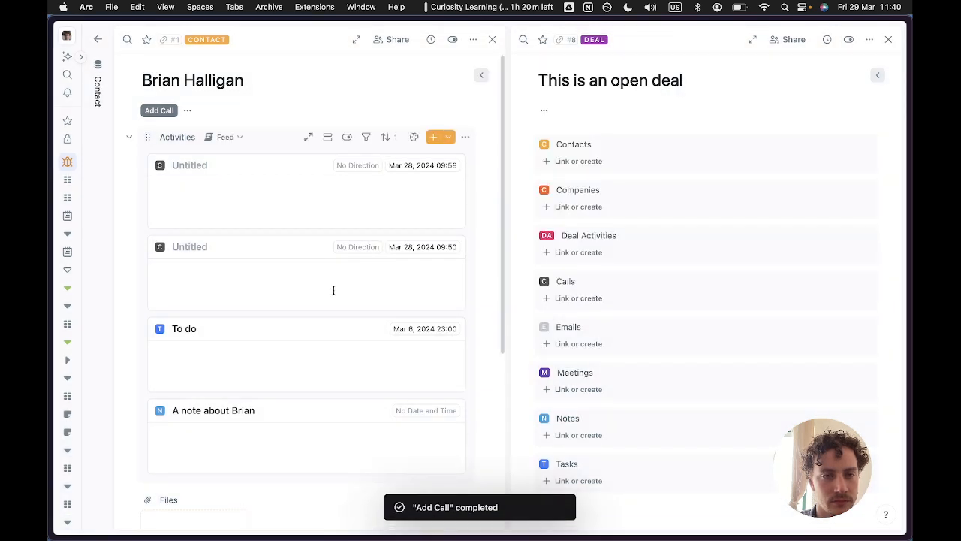
- Open the Mar 29 call from the contact's Activities and check its fields and linked deals against the contact's details
click(290, 173)
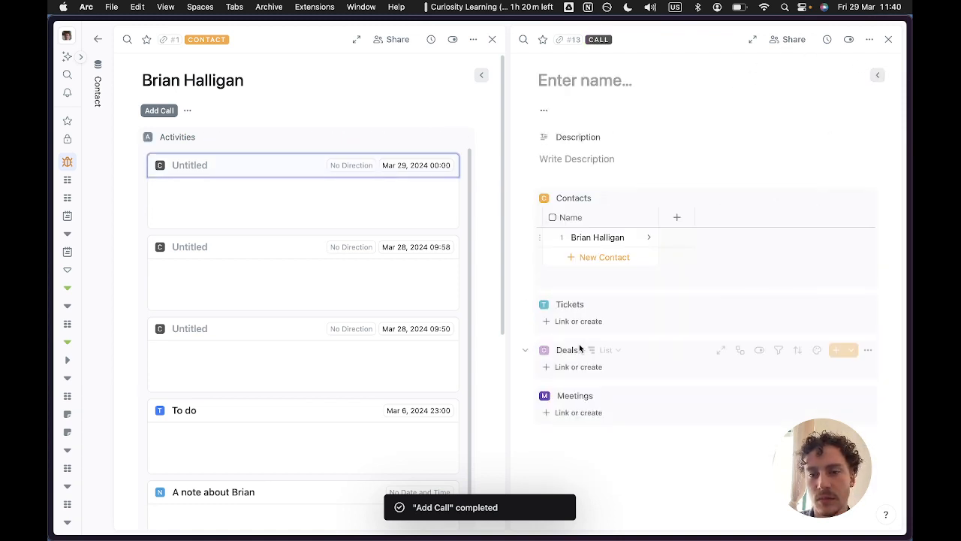
click(879, 75)
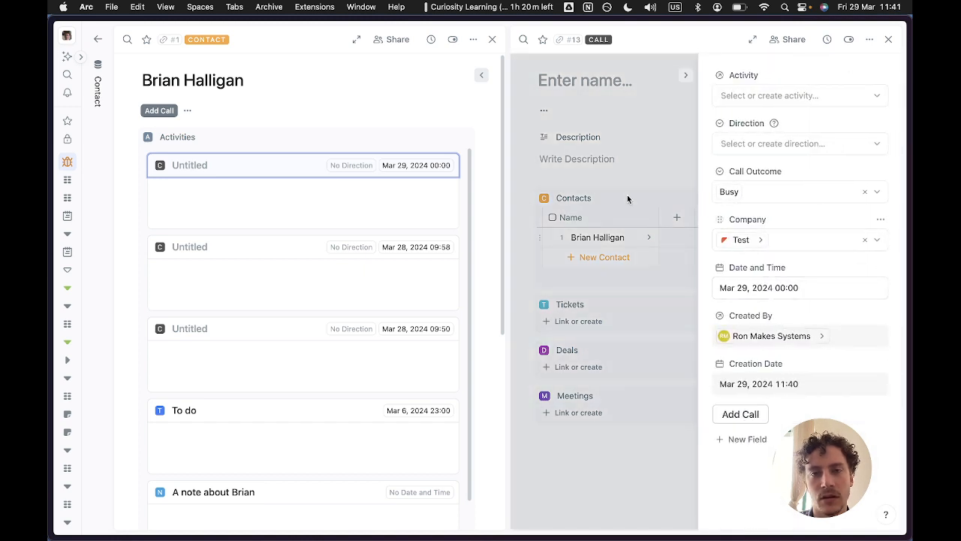
click(481, 74)
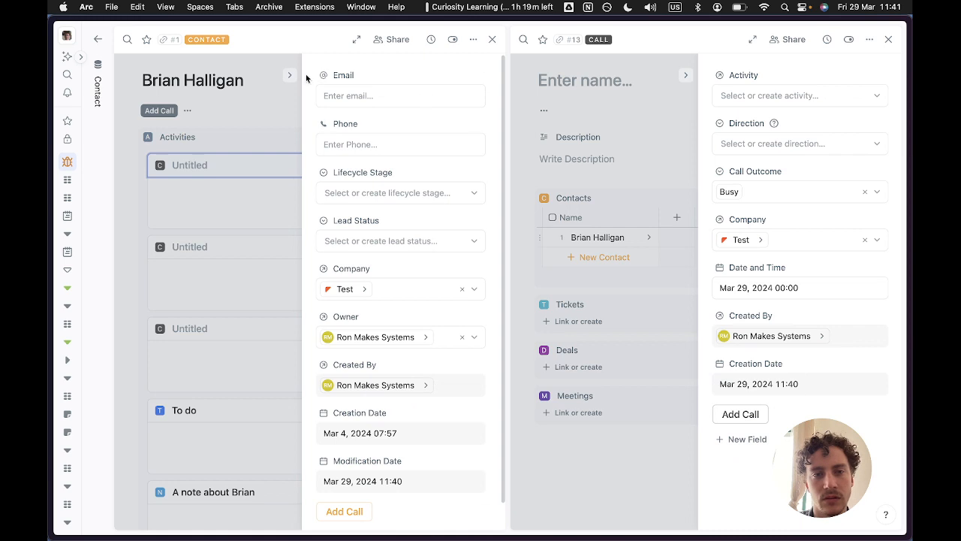
click(289, 76)
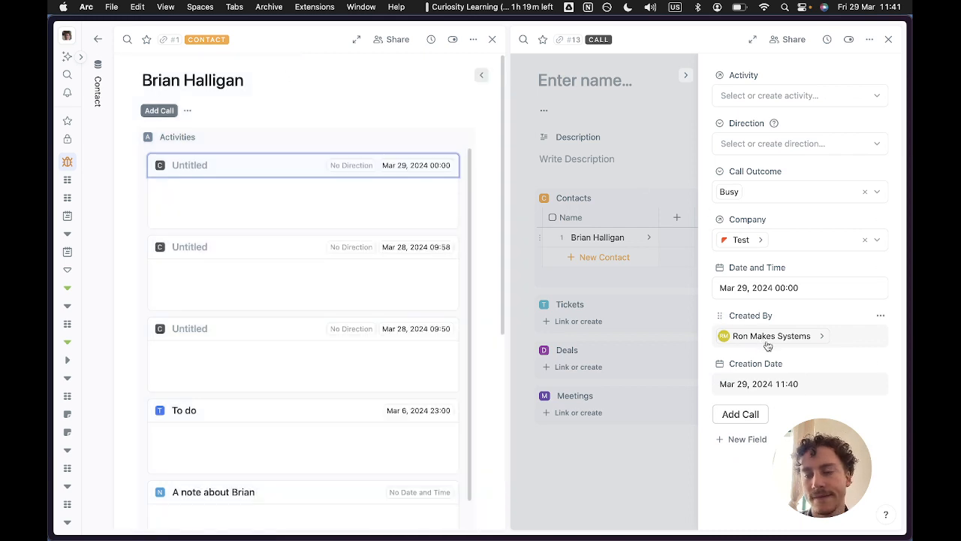
click(768, 143)
click(767, 144)
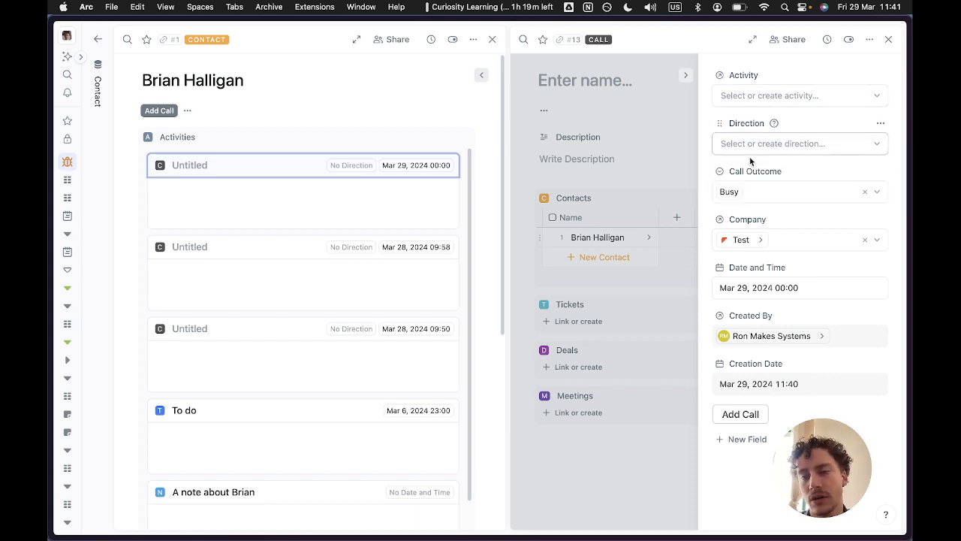
- Create a deal named "This is a closed date" in the contact's Deals list
click(652, 162)
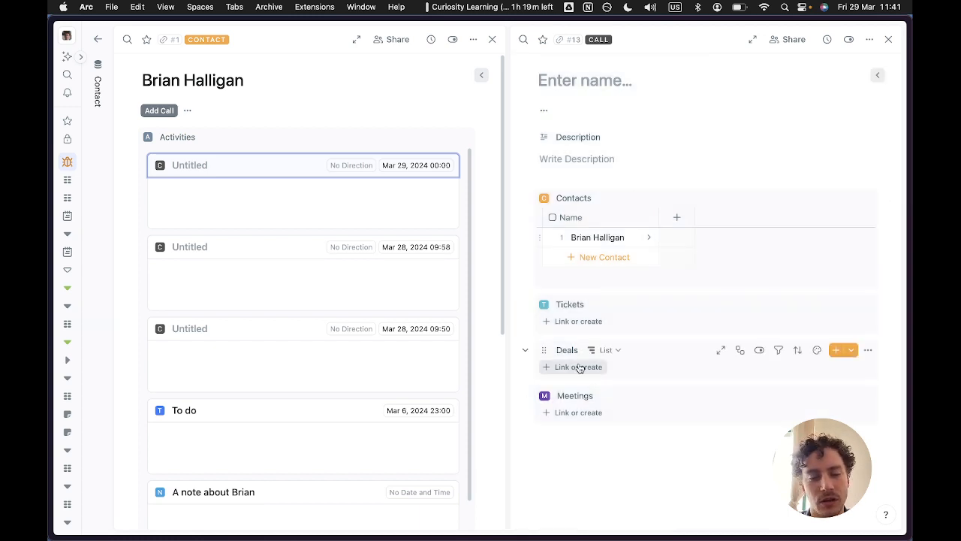
scroll(363, 368, down, 10)
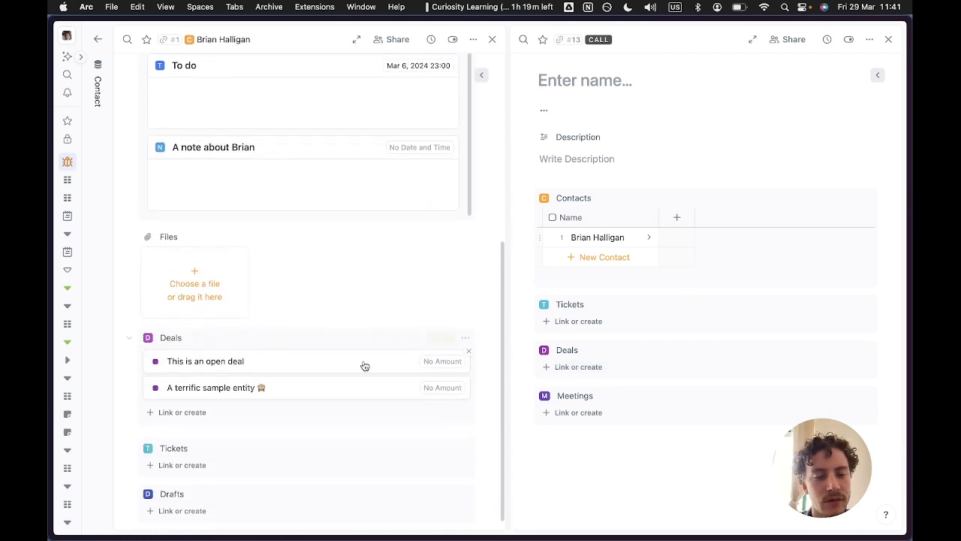
click(434, 331)
text(This is a clos)
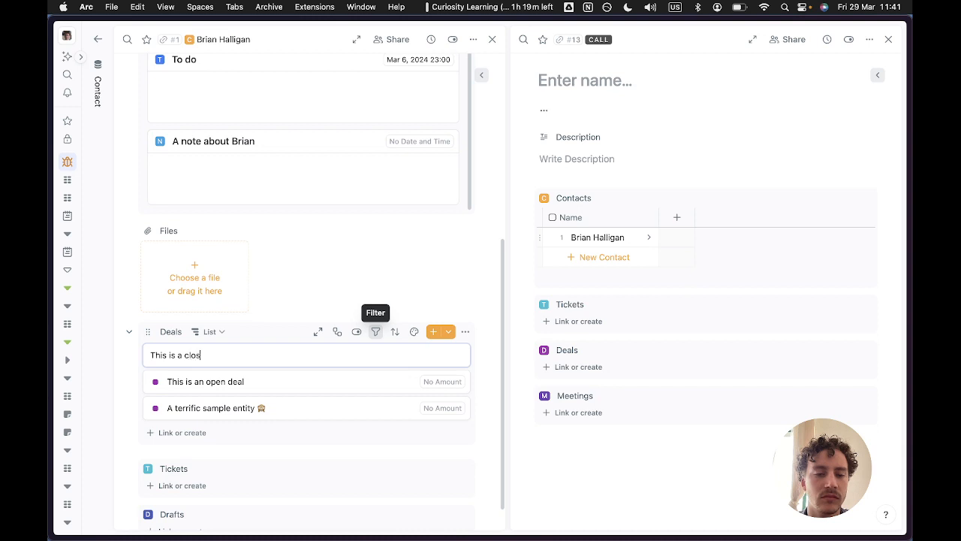
text(ed date)
key(Return)
key(Escape)
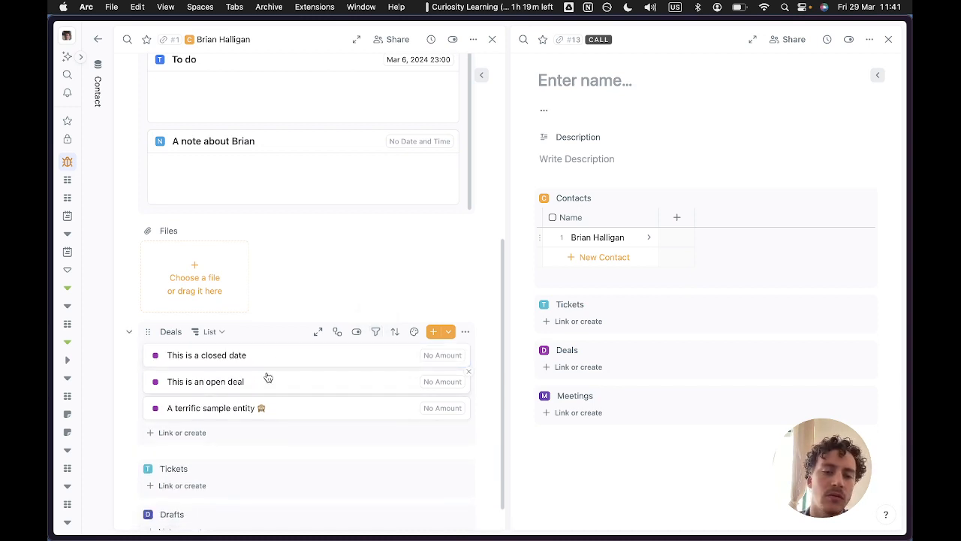
- Open the deal "This is a closed date" and show the Close Date field in the contact's Deals list
click(264, 360)
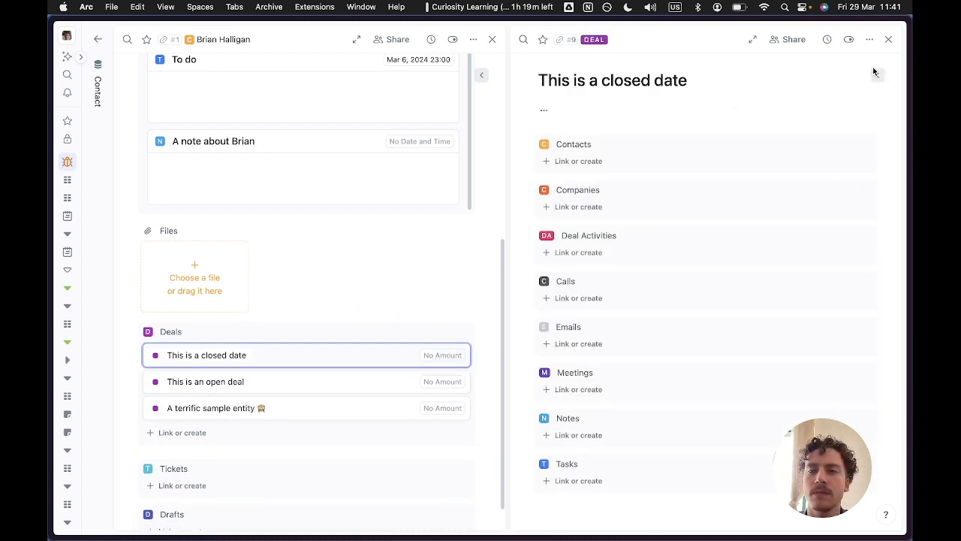
click(875, 74)
click(768, 99)
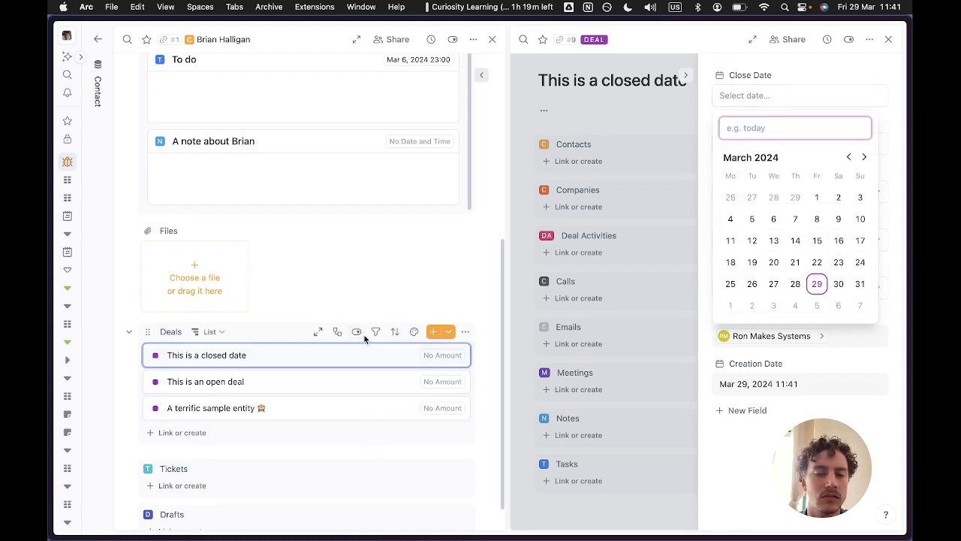
click(357, 333)
scroll(293, 192, down, 1)
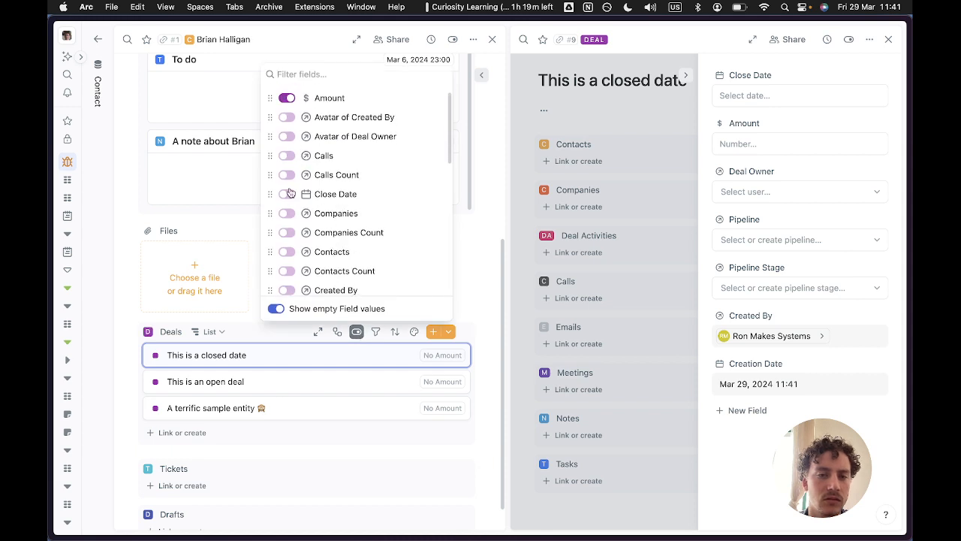
click(290, 195)
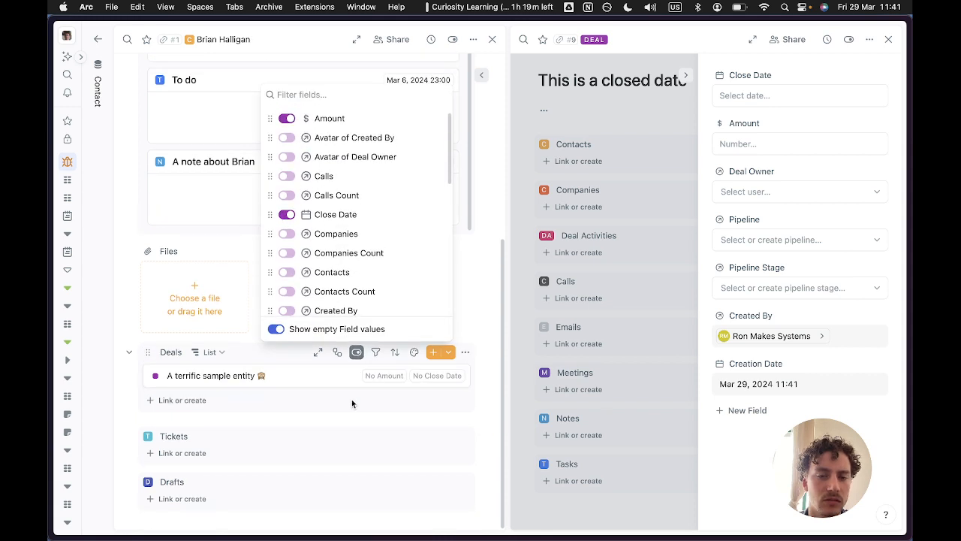
click(309, 414)
- Check the filters and displayed fields of the contact's Deals list for anything that hides deals
click(372, 353)
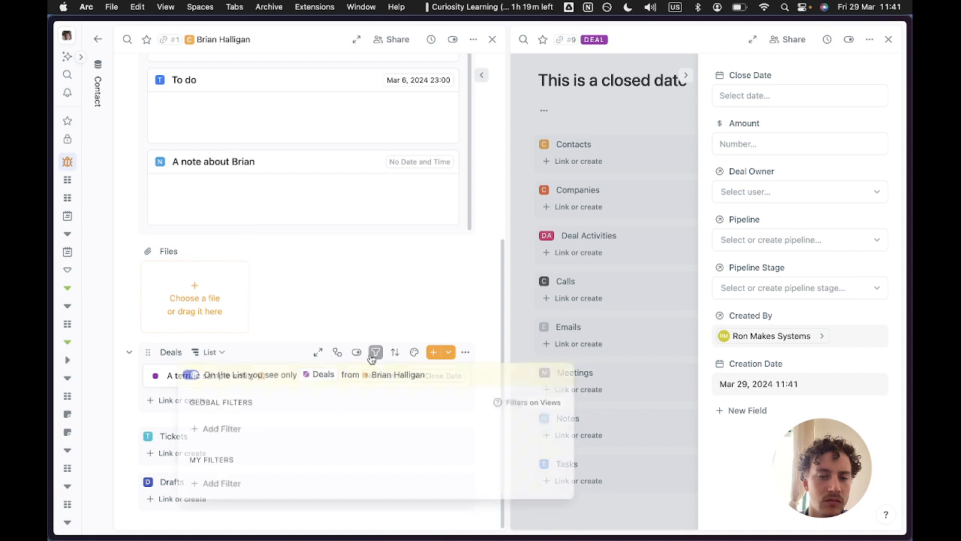
click(373, 354)
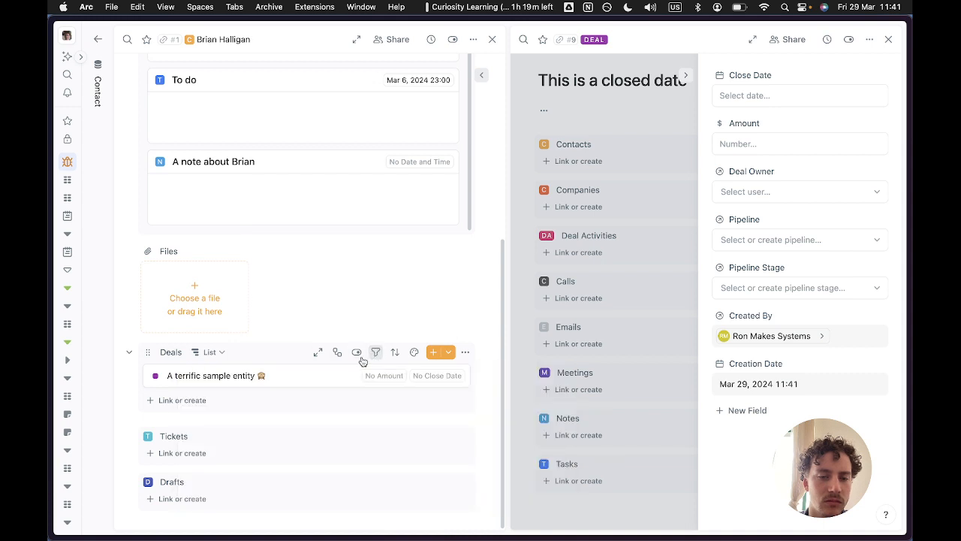
click(357, 353)
click(325, 417)
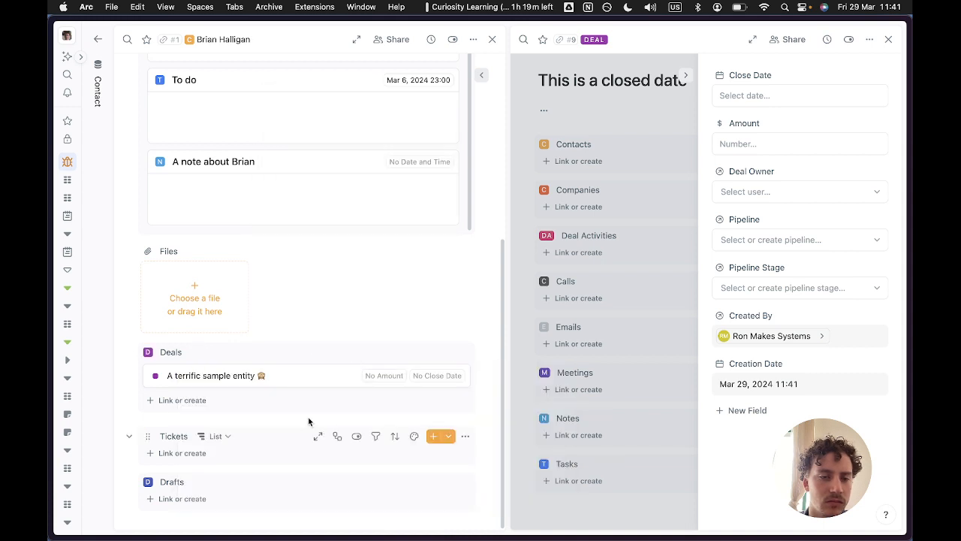
click(618, 120)
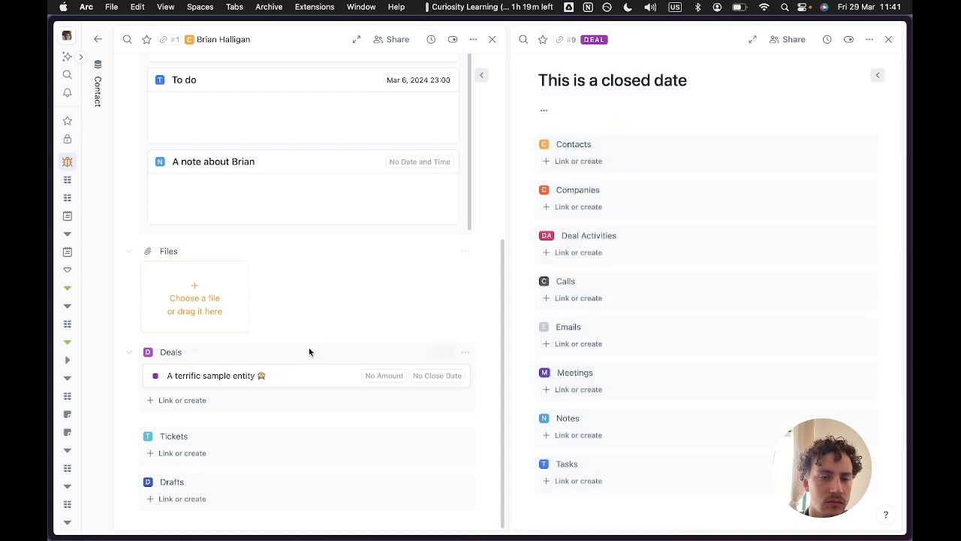
click(376, 352)
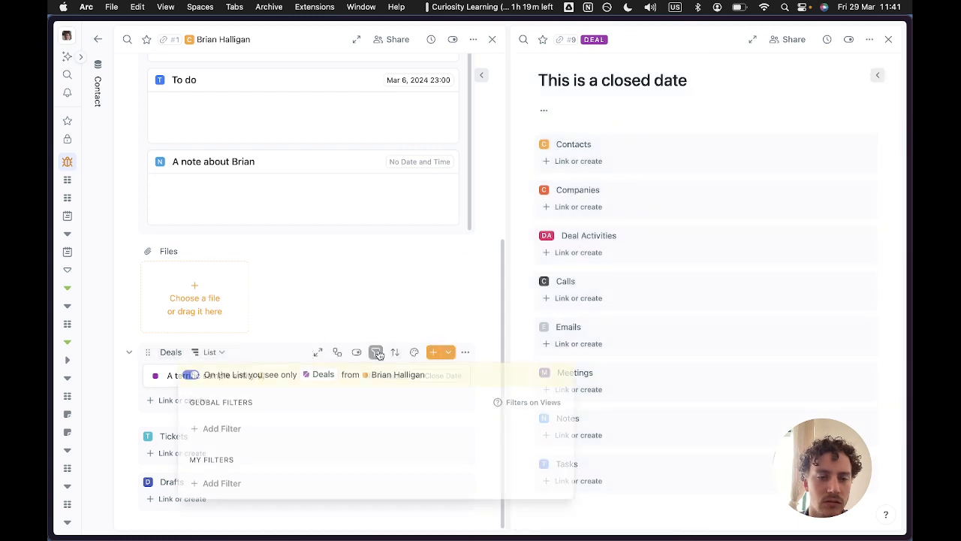
click(376, 352)
click(377, 352)
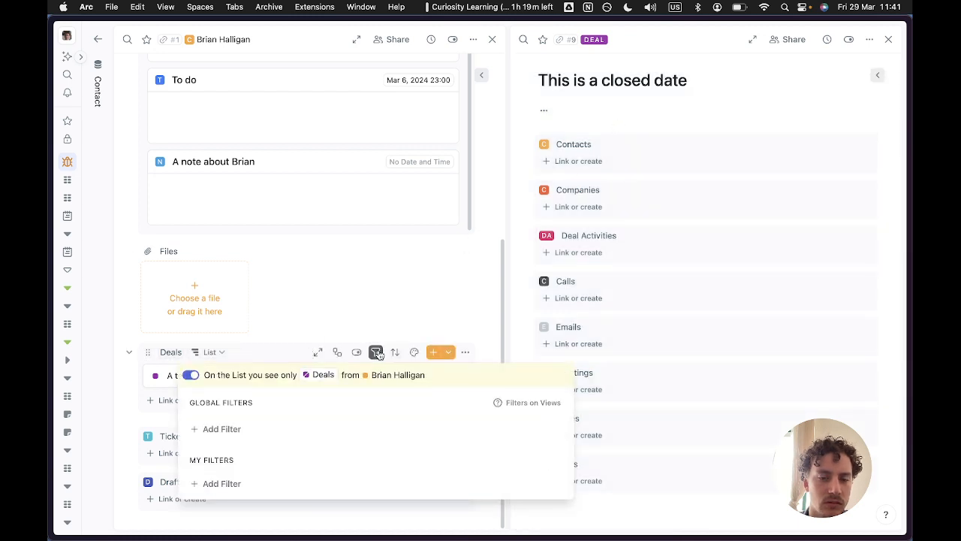
click(376, 352)
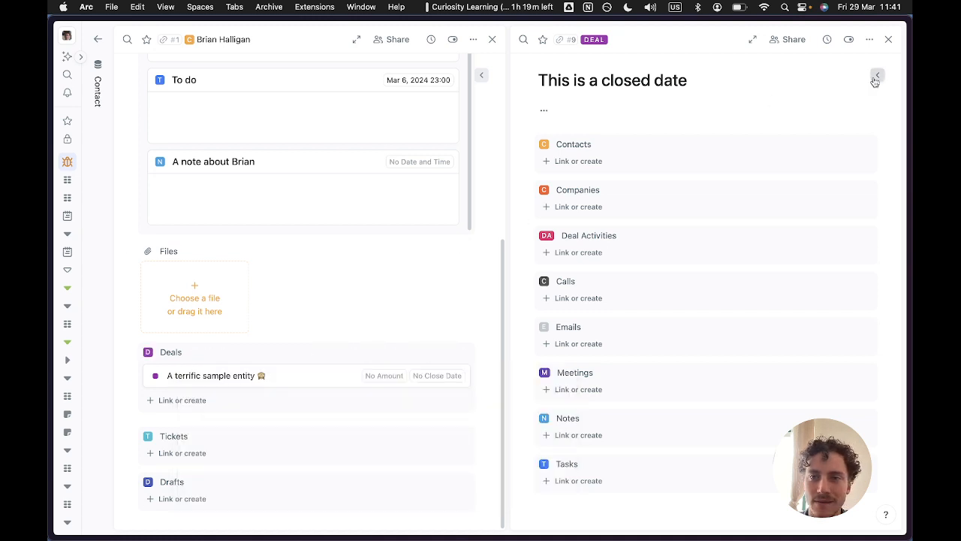
- Link the contact to the deal "This is a closed date" and link "This is an open deal" in the contact's Deals list
click(590, 162)
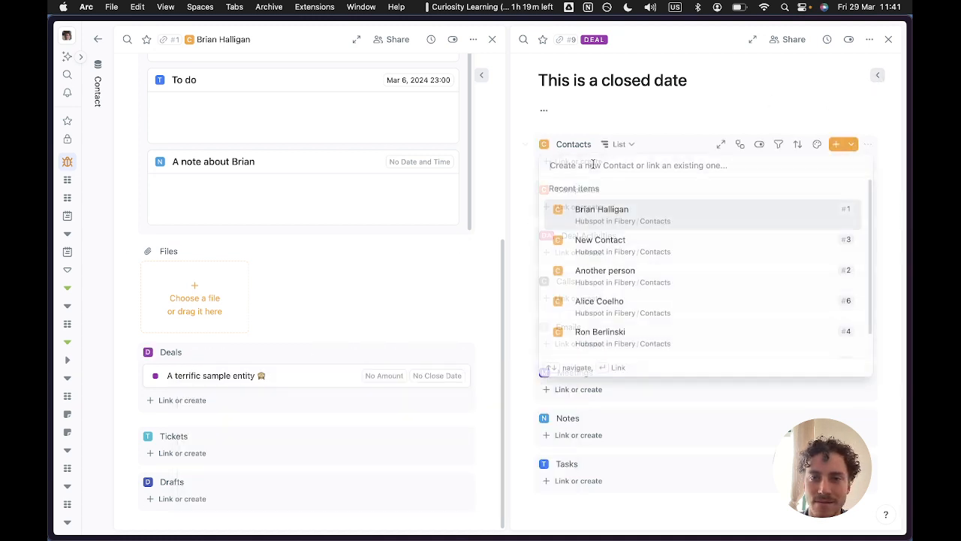
click(613, 218)
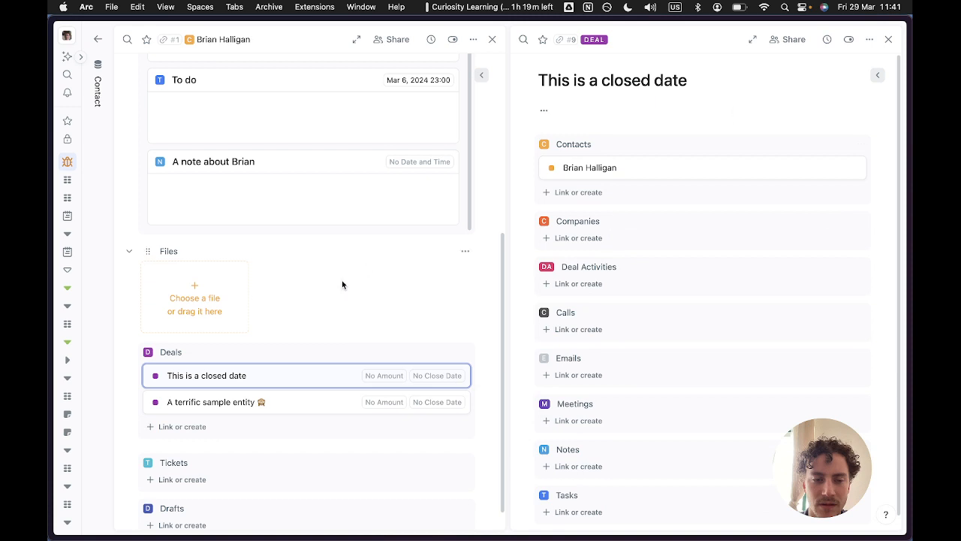
click(197, 426)
click(259, 295)
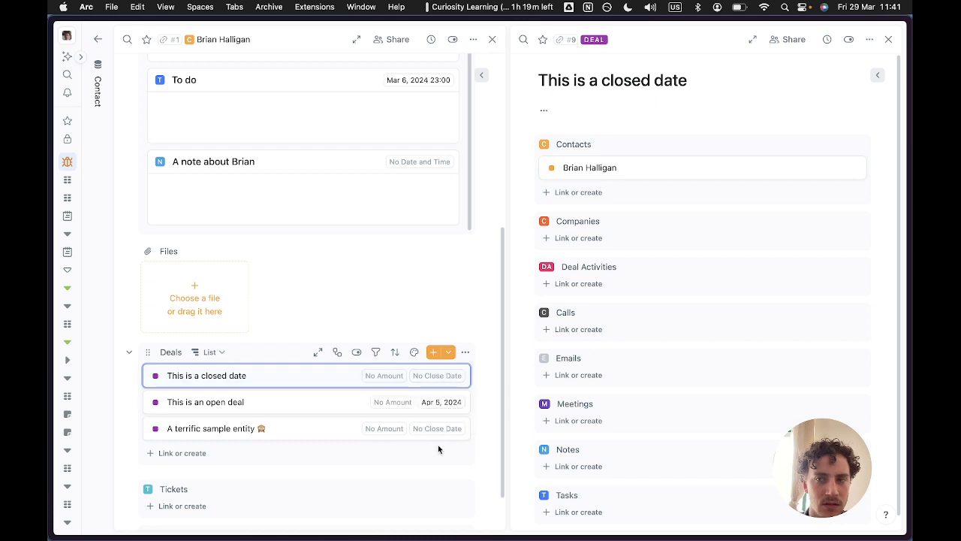
- Set the Close Date of the deal "This is a closed date" to Mar 15, 2024
click(439, 377)
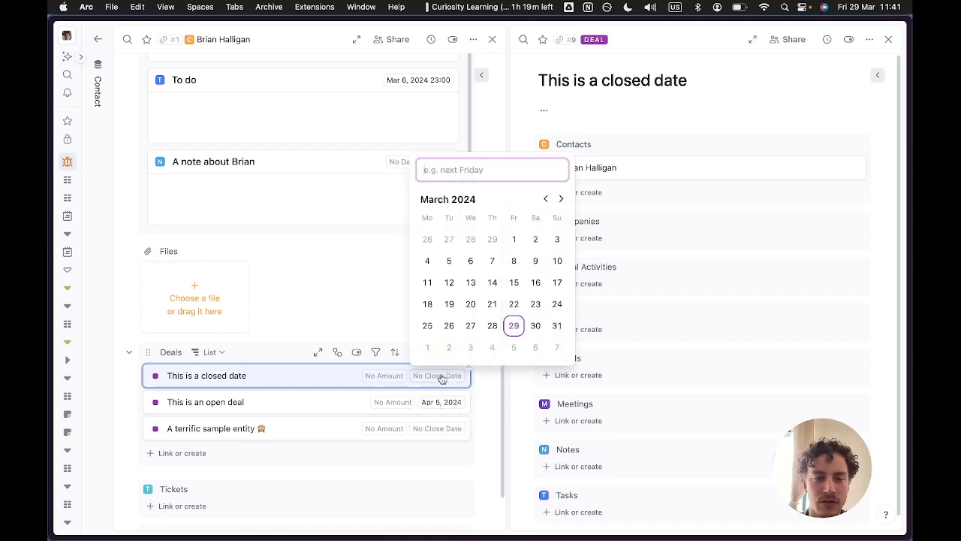
click(514, 285)
click(487, 369)
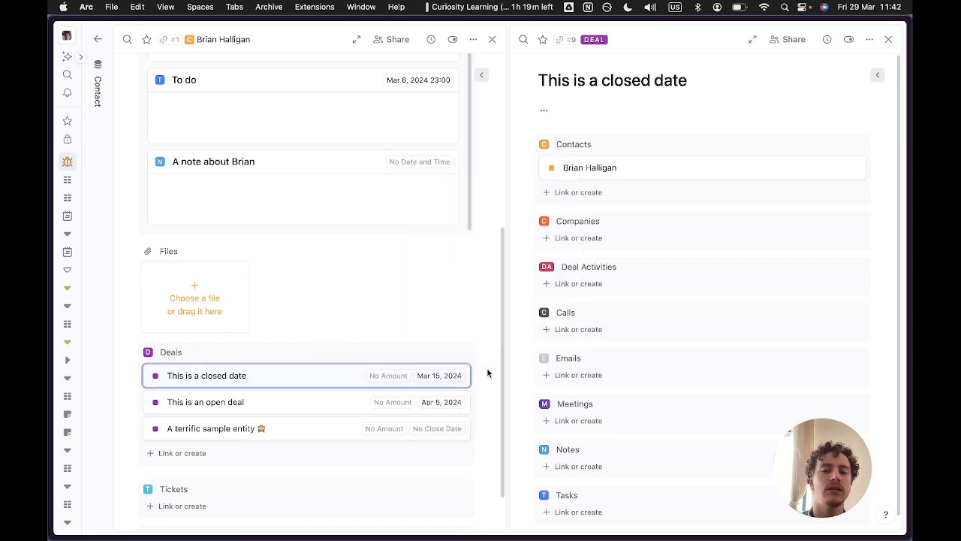
- Run the contact's Add Call button with the date Mar 29, 2024 00:00 and a call outcome
scroll(421, 194, up, 1)
scroll(424, 280, up, 8)
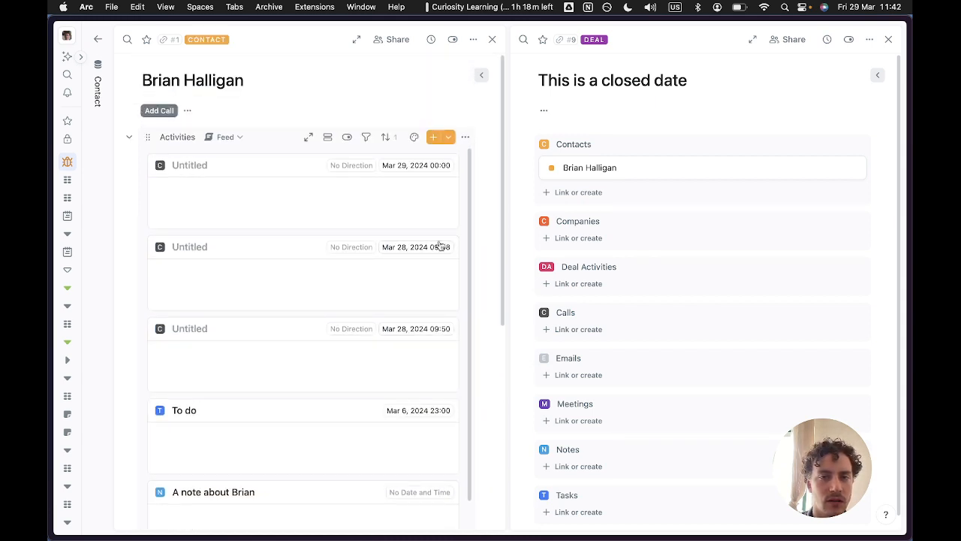
click(448, 136)
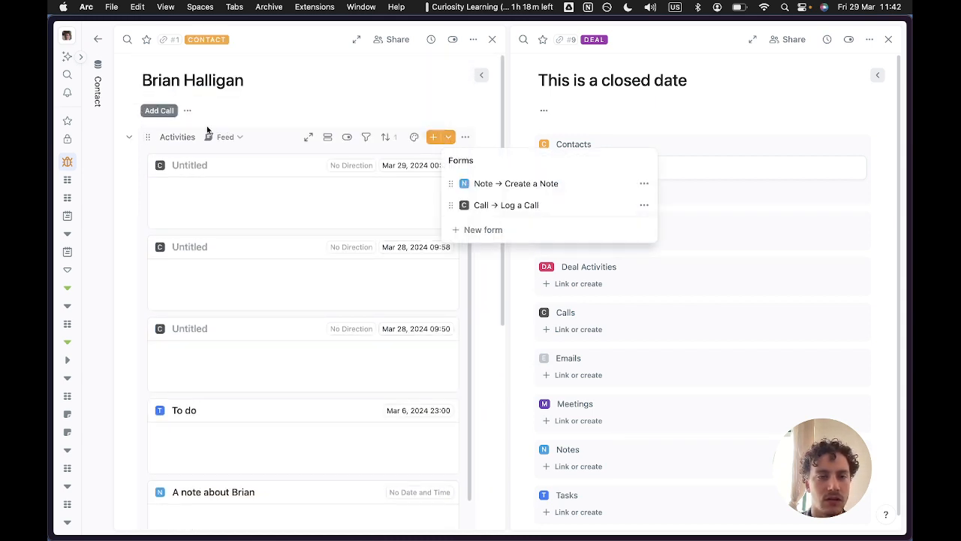
click(153, 112)
click(435, 188)
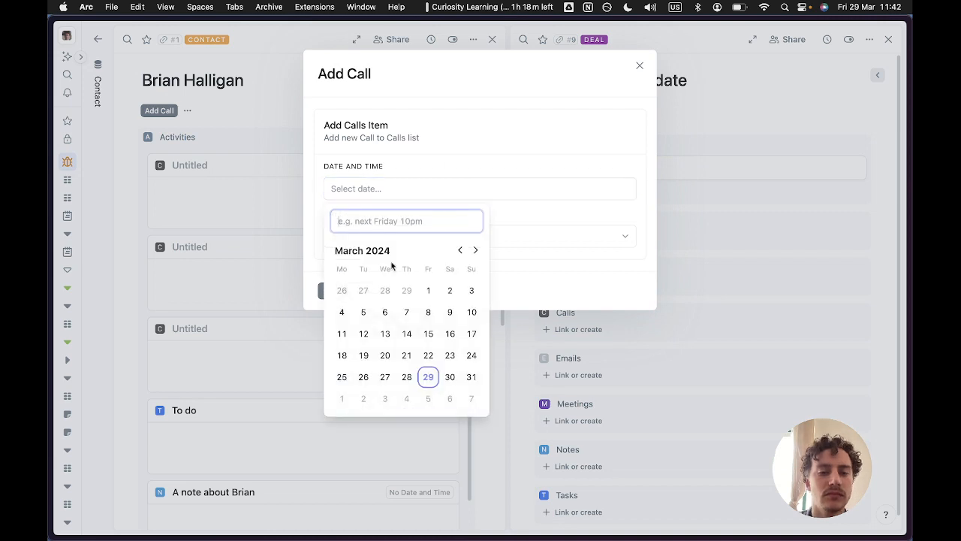
click(428, 377)
click(521, 237)
click(402, 303)
click(332, 291)
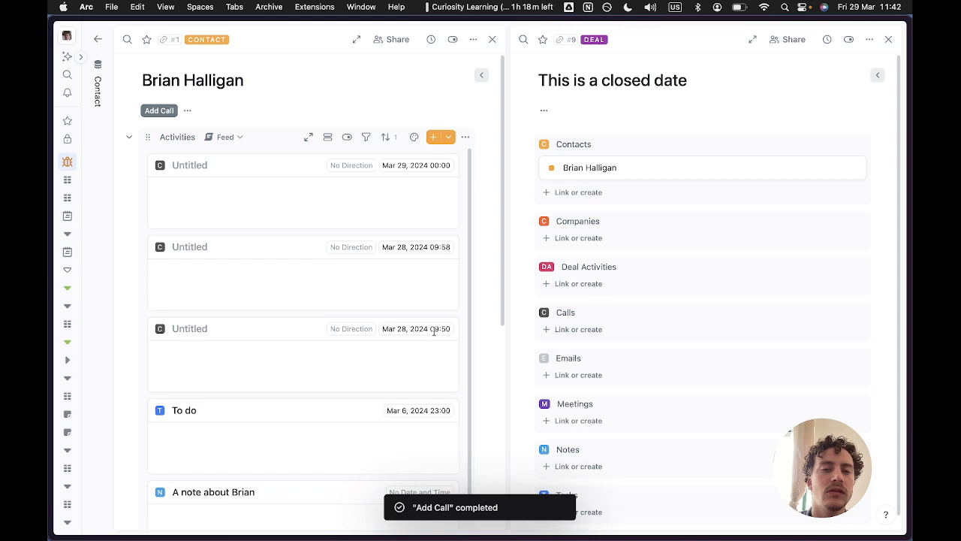
- Open the first Mar 29 call in the contact's Activities and compare its linked deals with the contact's Deals list
click(236, 166)
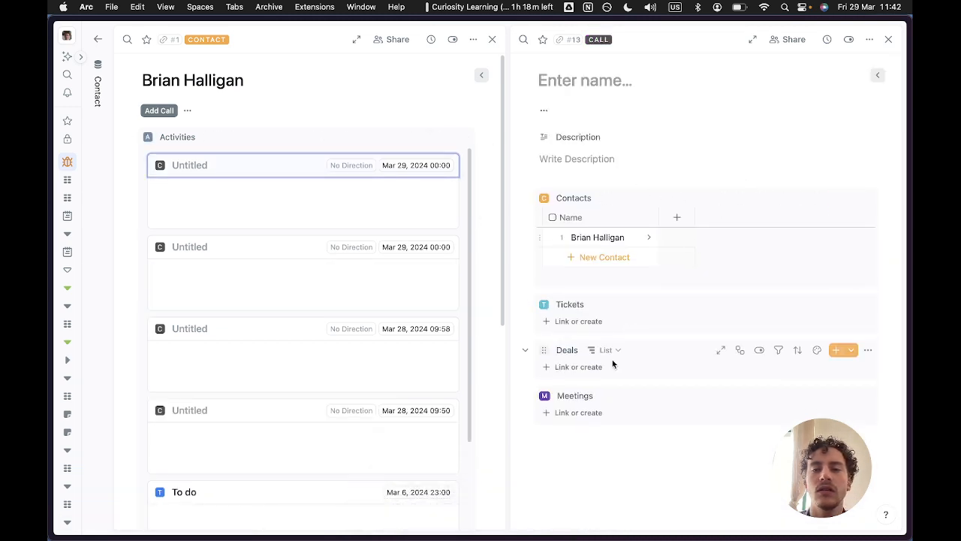
scroll(419, 287, down, 10)
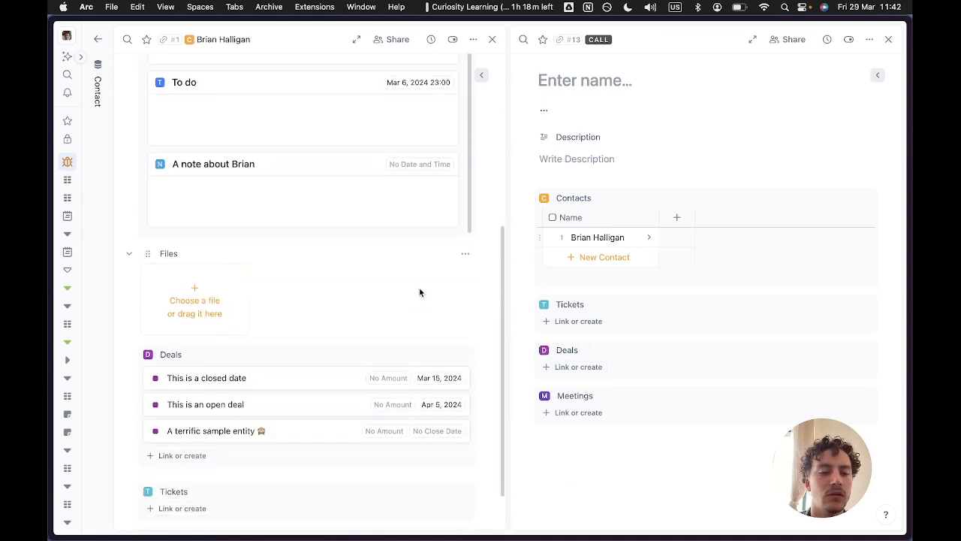
key(super+r)
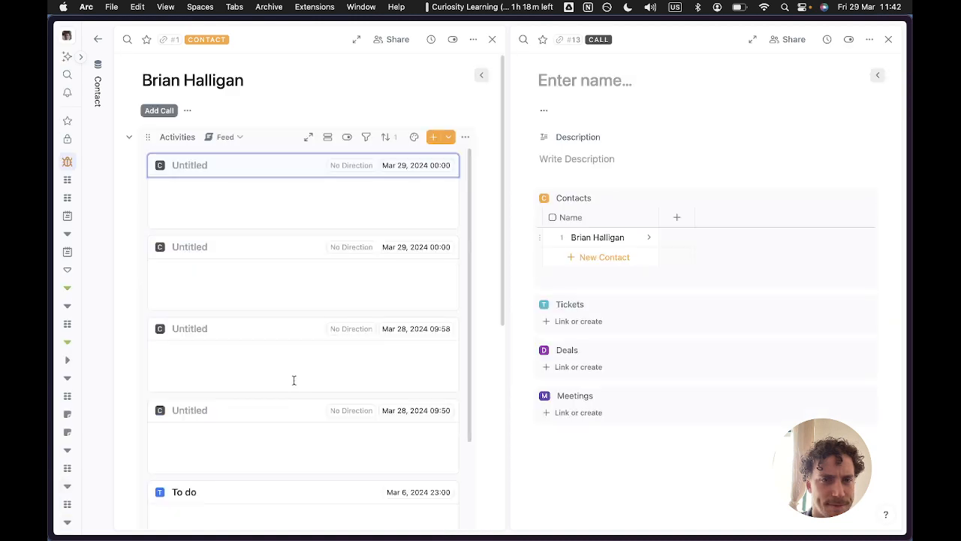
scroll(294, 383, down, 10)
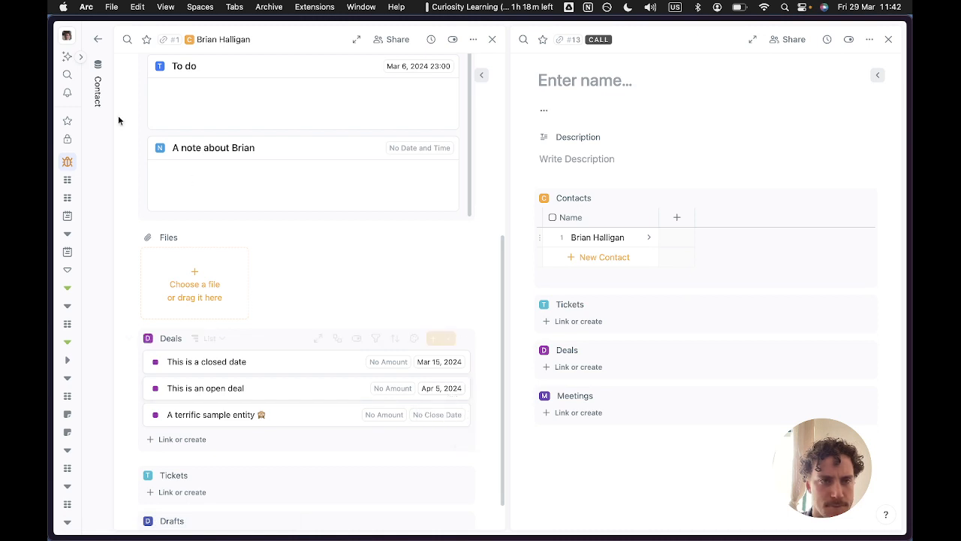
- Open the Add Call button's automation in the Contact database and bring up its Add Calls Item fields
click(97, 98)
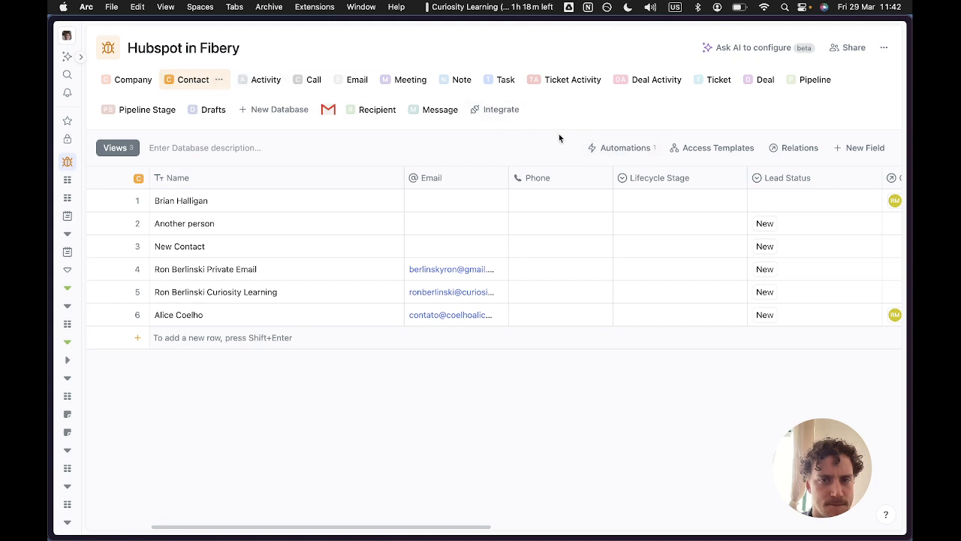
click(601, 147)
click(242, 158)
scroll(601, 367, down, 5)
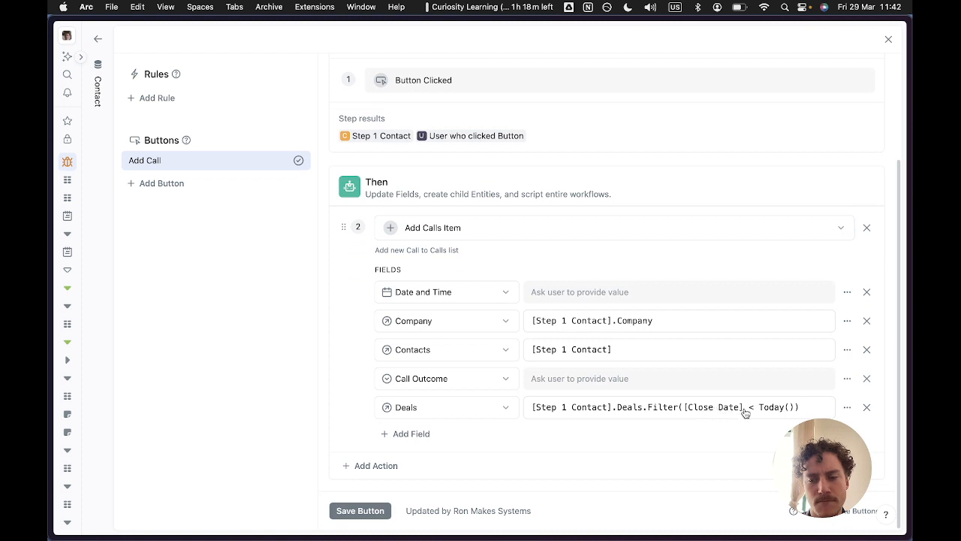
- Try changing the comparison between [Close Date] and Today() to greater-than in the Deals formula, looking through the available formula functions
click(748, 412)
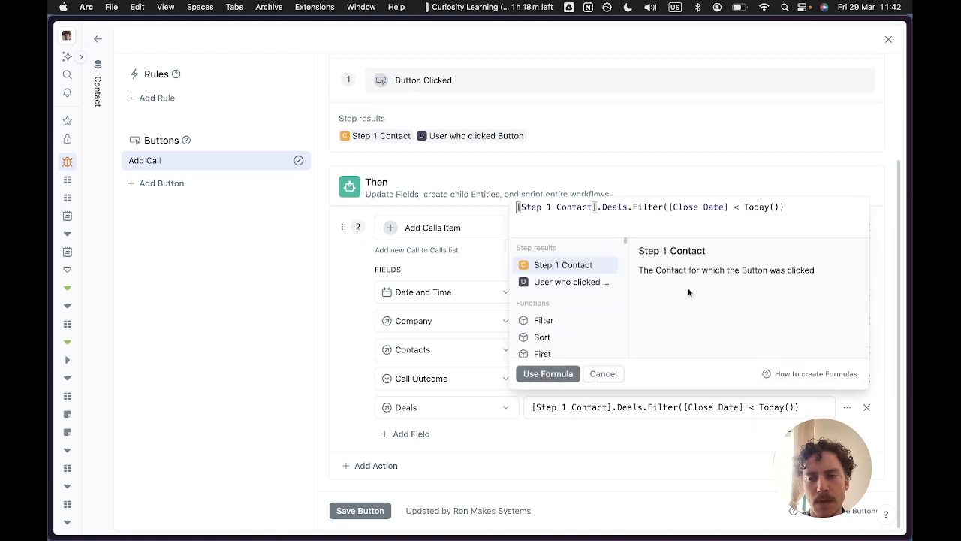
click(737, 211)
key(BackSpace)
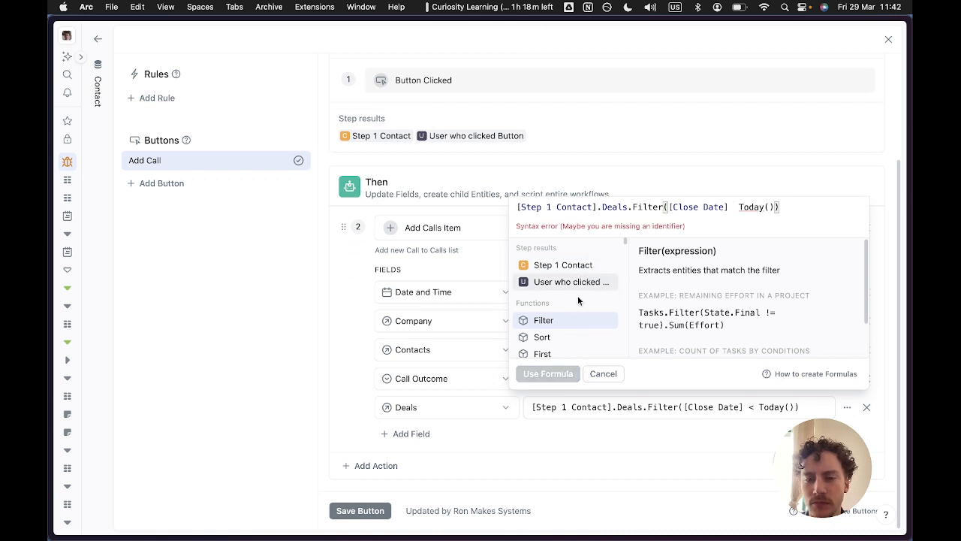
scroll(577, 302, down, 3)
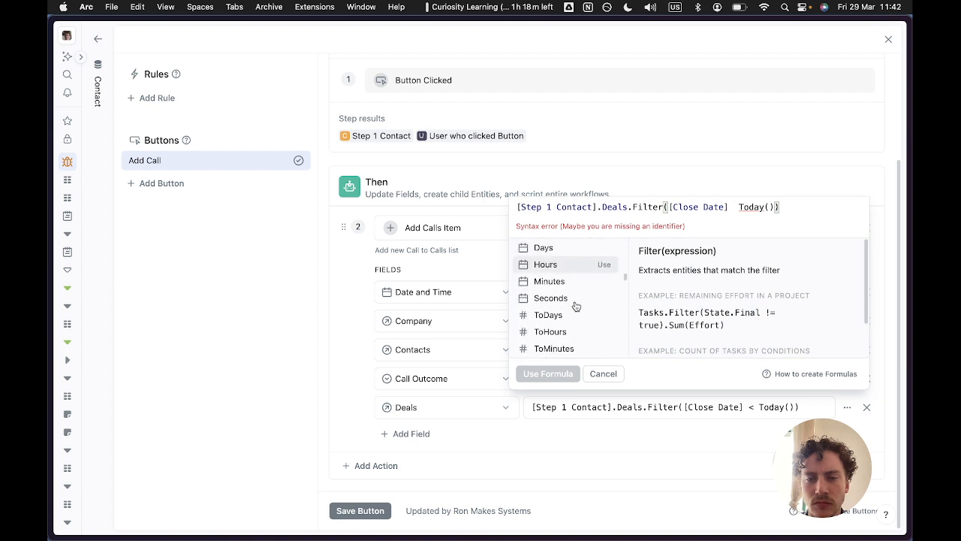
scroll(576, 305, down, 6)
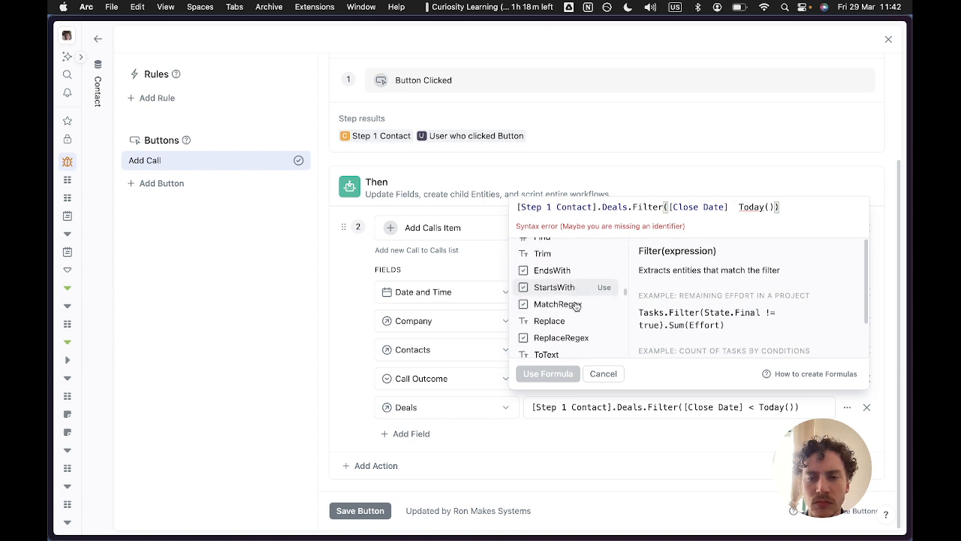
scroll(576, 306, down, 3)
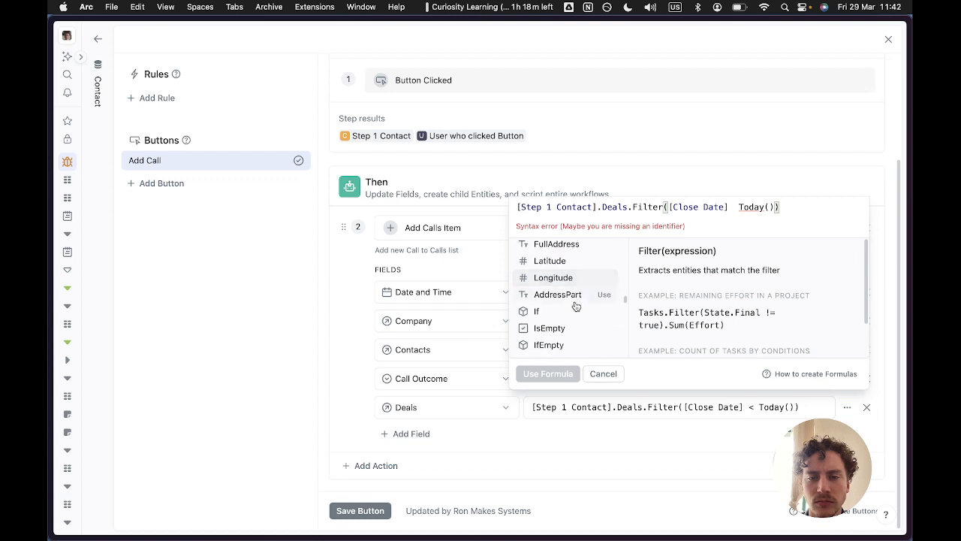
scroll(576, 306, up, 4)
scroll(576, 306, down, 10)
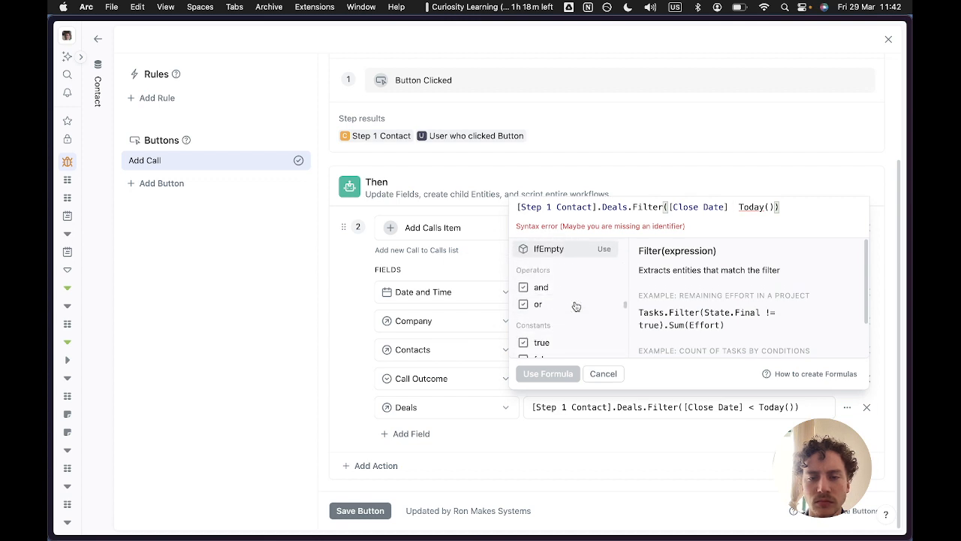
scroll(576, 306, up, 10)
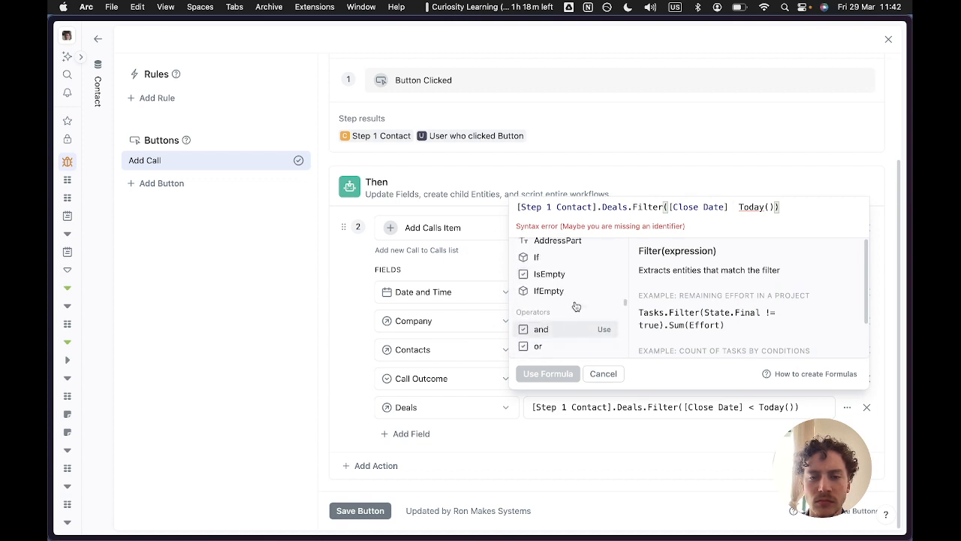
text(=)
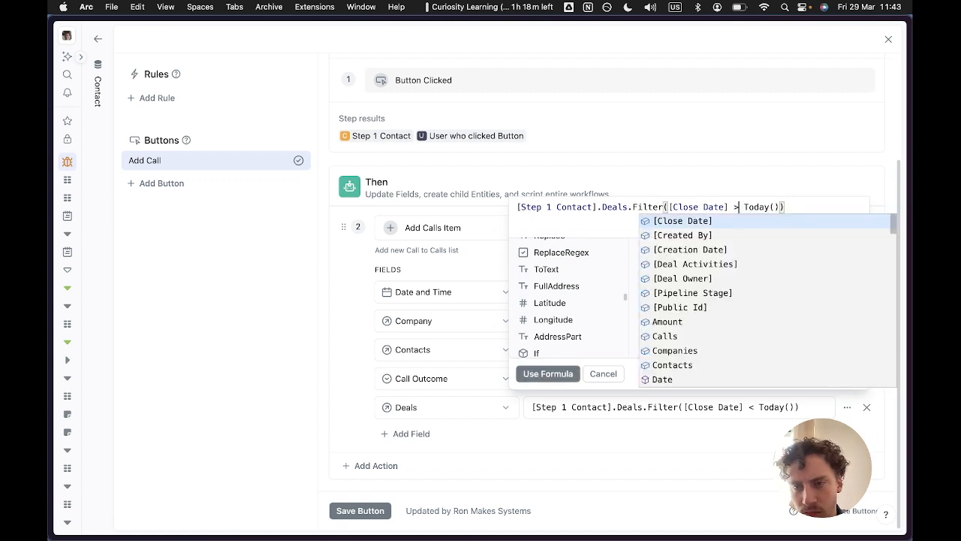
key(BackSpace)
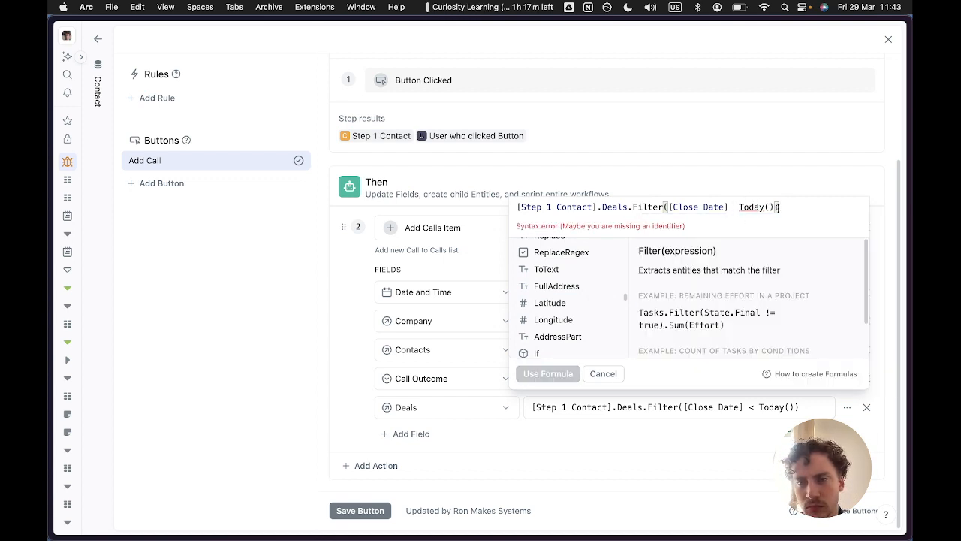
- Remove the filter from the Deals formula so it reads [Step 1 Contact].Deals, apply it and save the button
drag(776, 207, 668, 207)
key(BackSpace)
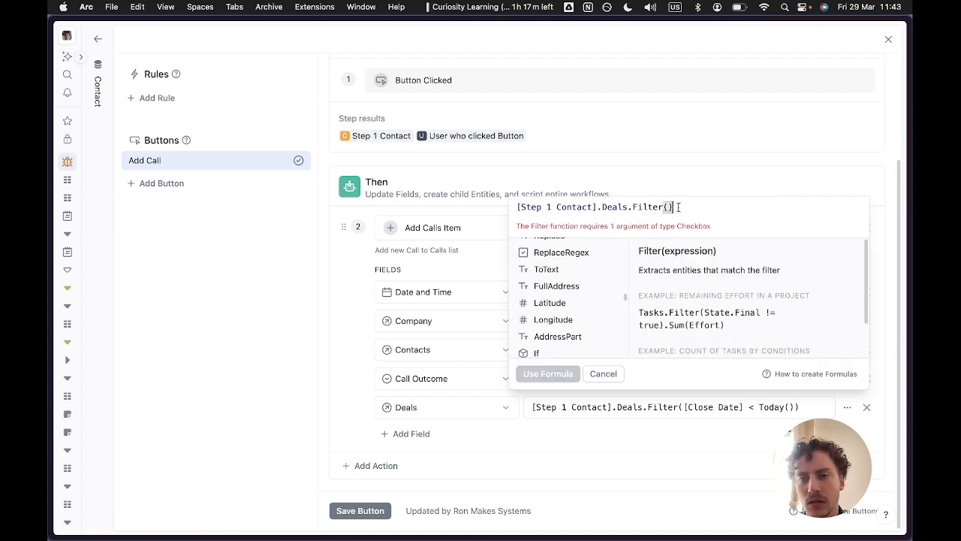
key(BackSpace)
key(BackSpace)
key(BackSpace)
key(BackSpace)
key(BackSpace)
key(BackSpace)
key(BackSpace)
key(BackSpace)
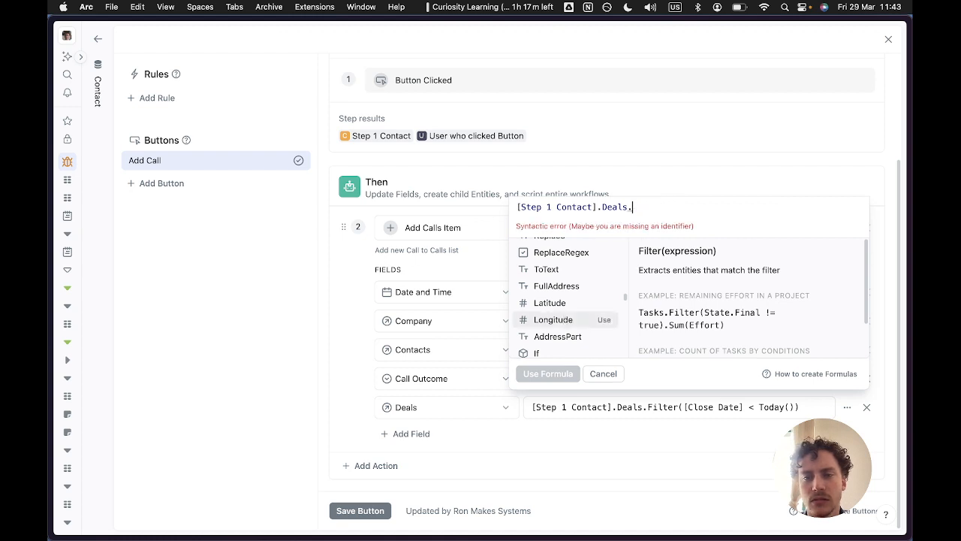
click(548, 374)
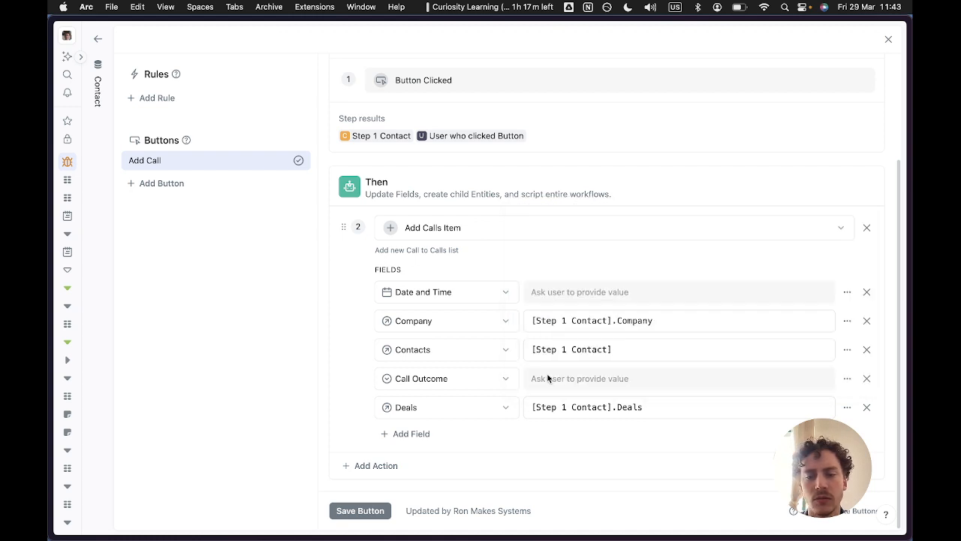
click(342, 512)
- Go to the Contact database in the Hubspot in Fibery space and open the first contact
mouse_move(71, 161)
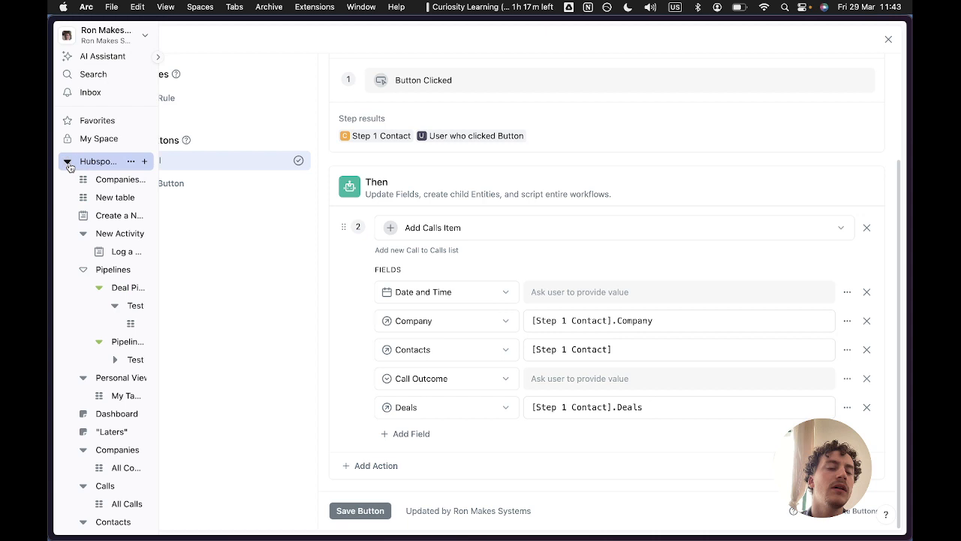
click(120, 162)
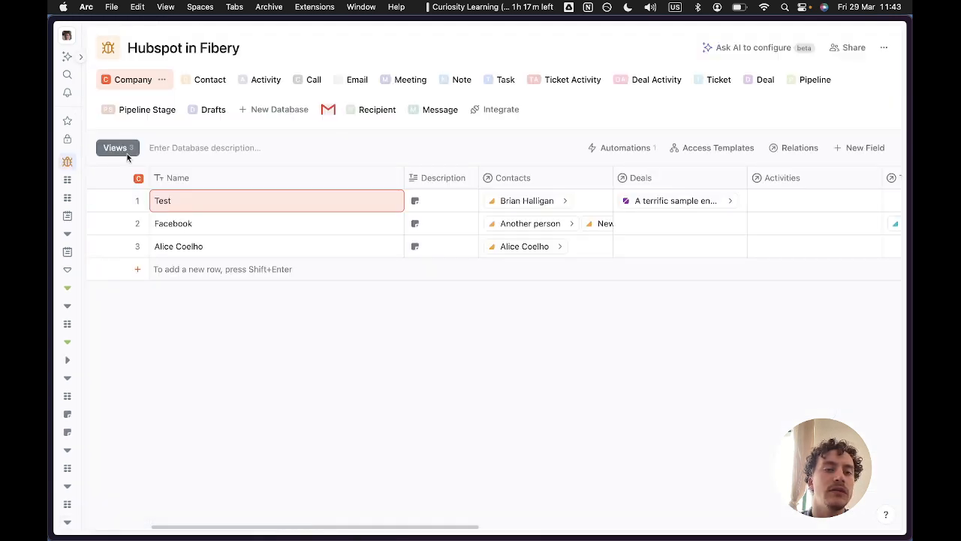
click(193, 81)
click(114, 200)
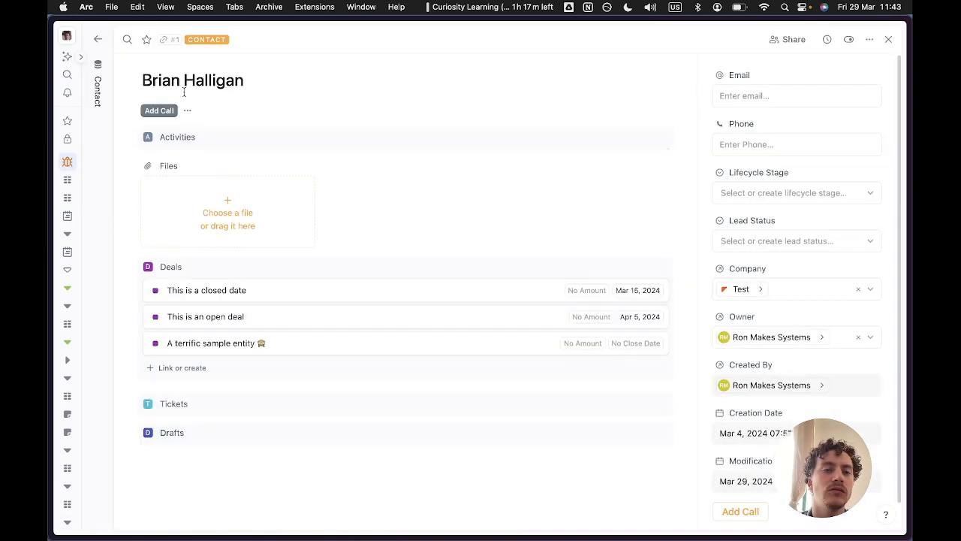
- Run Add Call with the date Mar 22, 2024 00:00 and the outcome Left live message, and open the second Mar 29 call in Activities
click(159, 110)
click(393, 187)
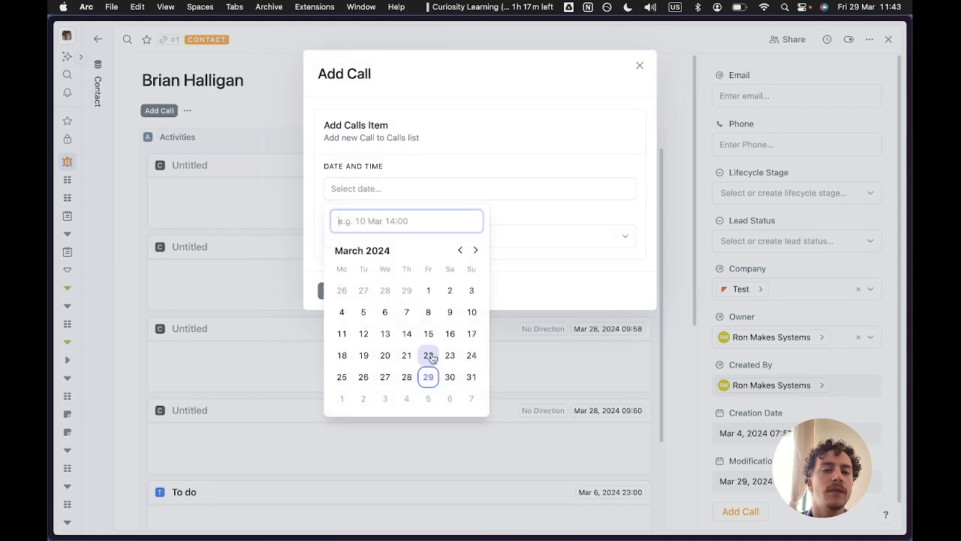
click(429, 356)
click(549, 229)
click(372, 303)
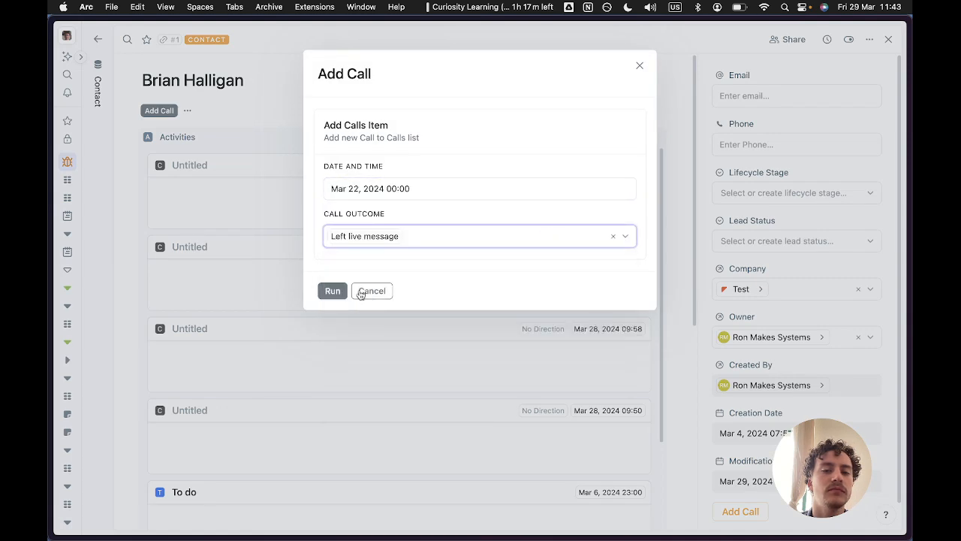
click(339, 291)
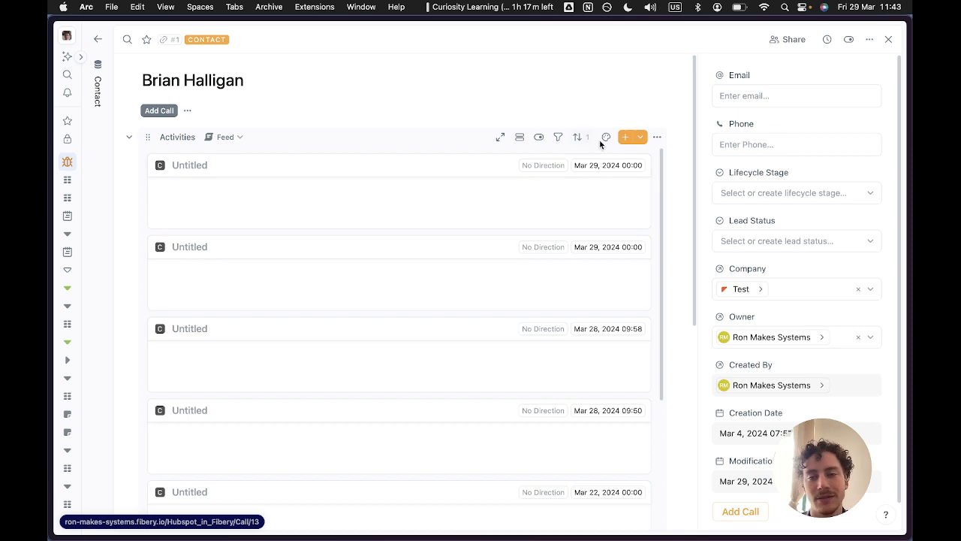
click(385, 253)
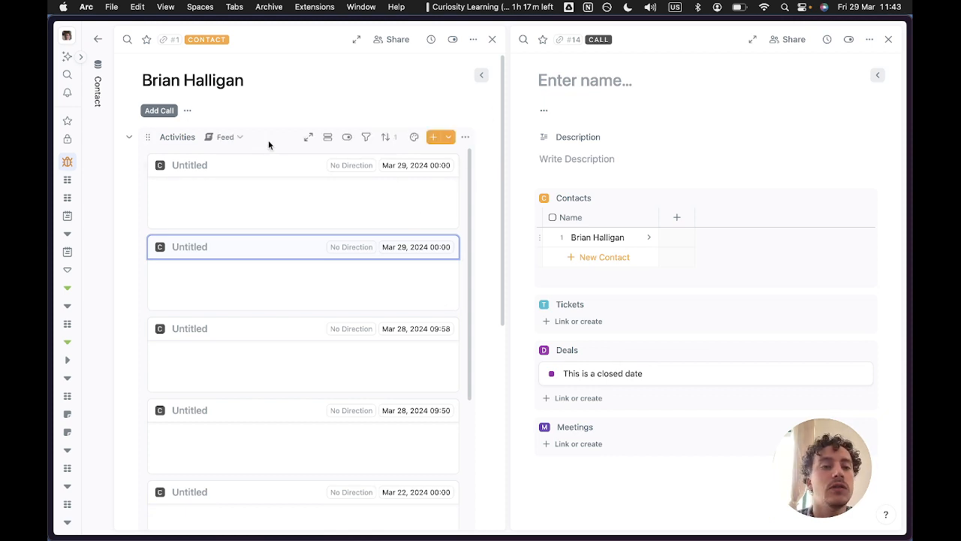
- Return to the Contact database's Add Call button automation and bring up its Add Calls Item fields
click(98, 64)
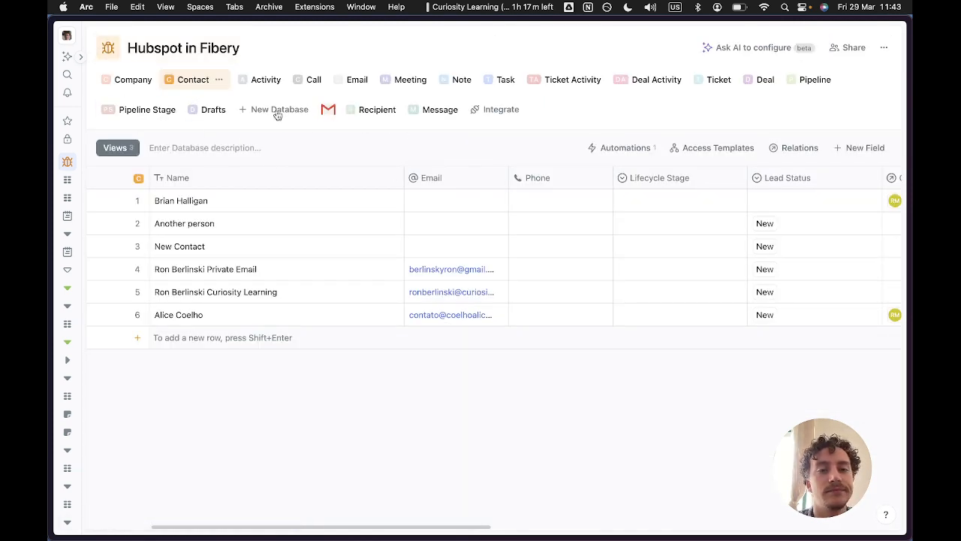
click(616, 148)
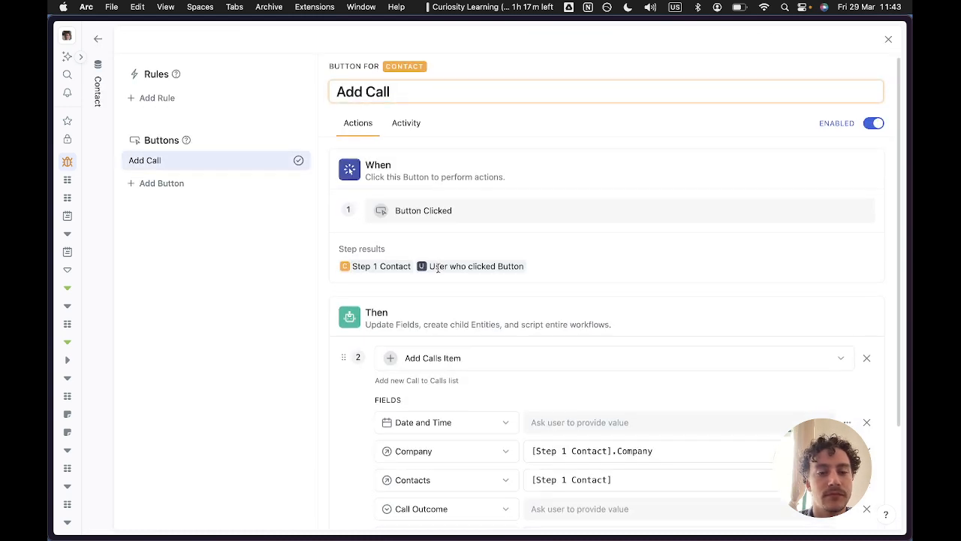
scroll(557, 314, down, 4)
- Set the Deals formula to [Step 1 Contact].Deals.Filter([Close Date] < Today()), apply it and save the button
click(693, 410)
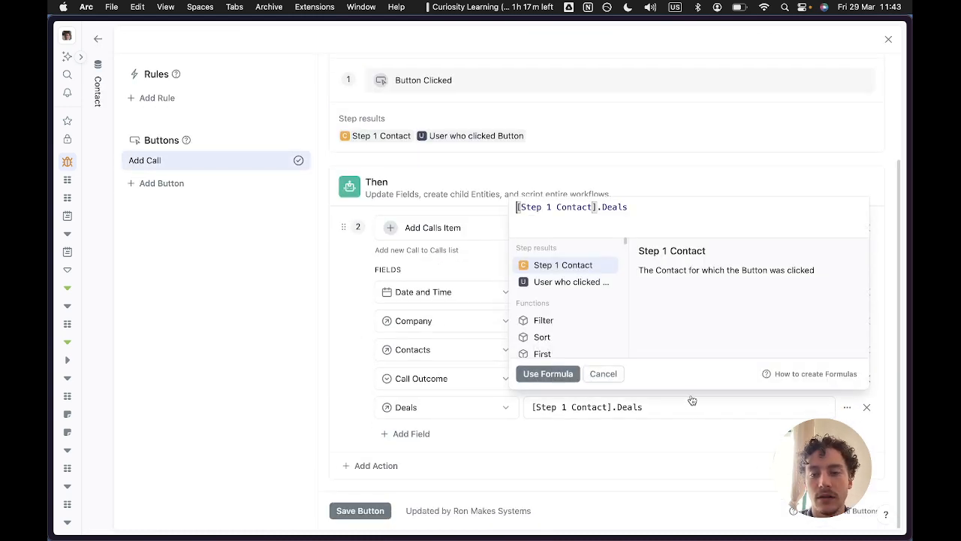
click(694, 217)
text(.Fil)
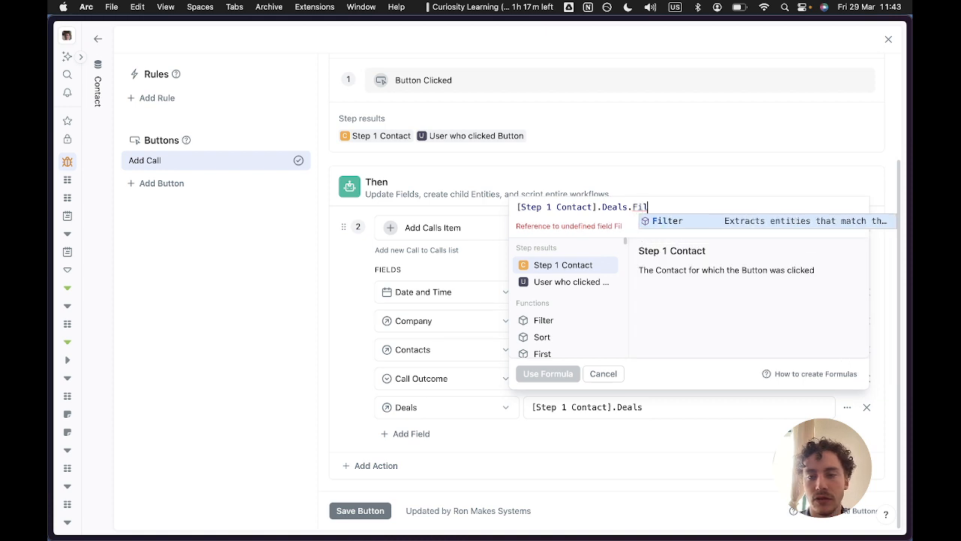
text(\)
key(Return)
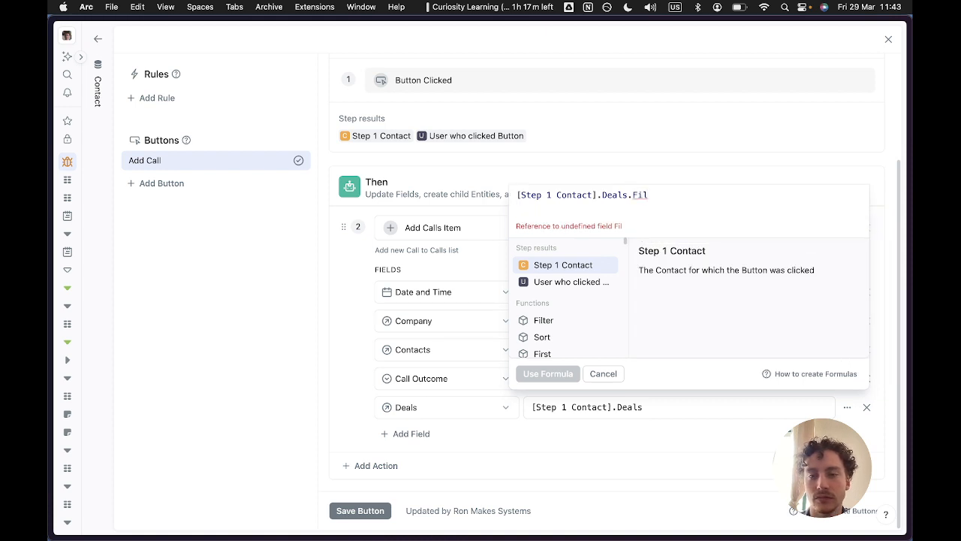
key(Return)
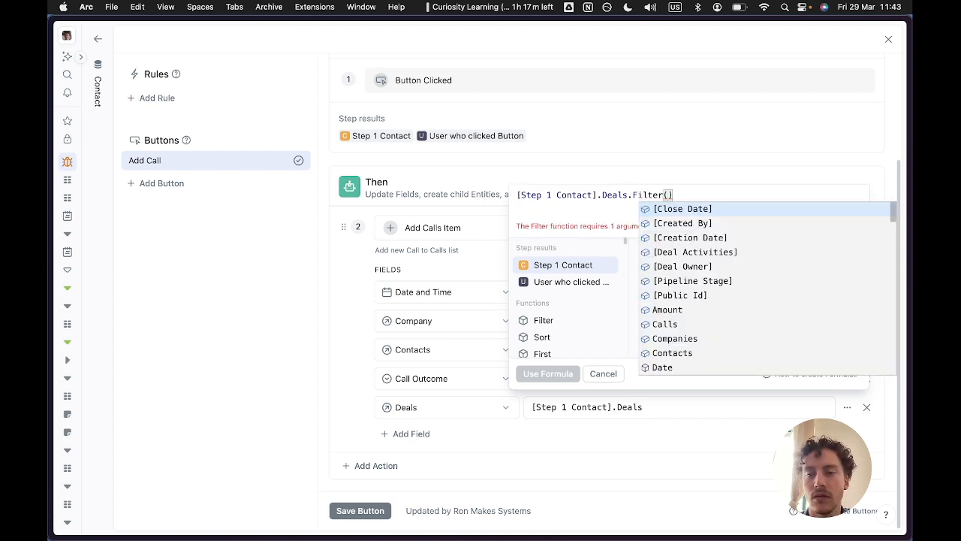
key(Return)
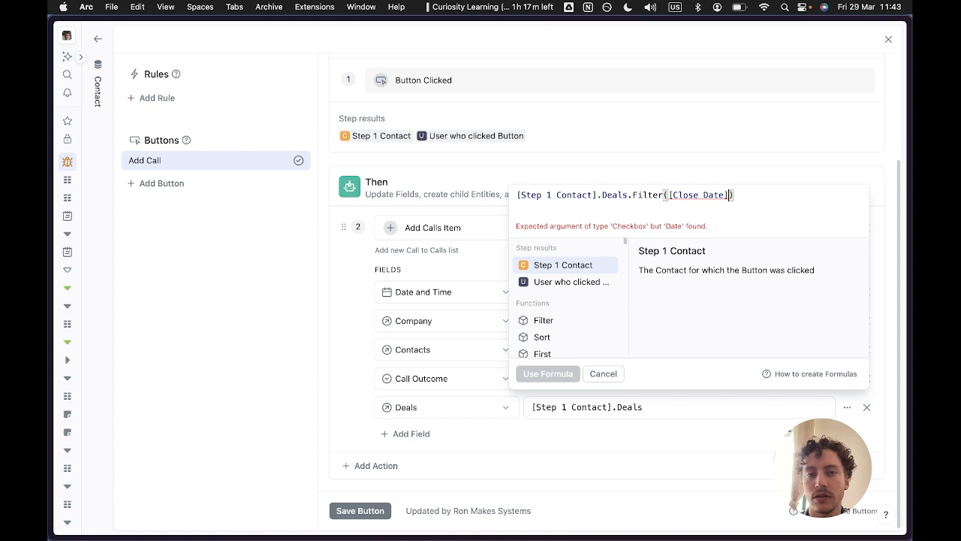
text(<)
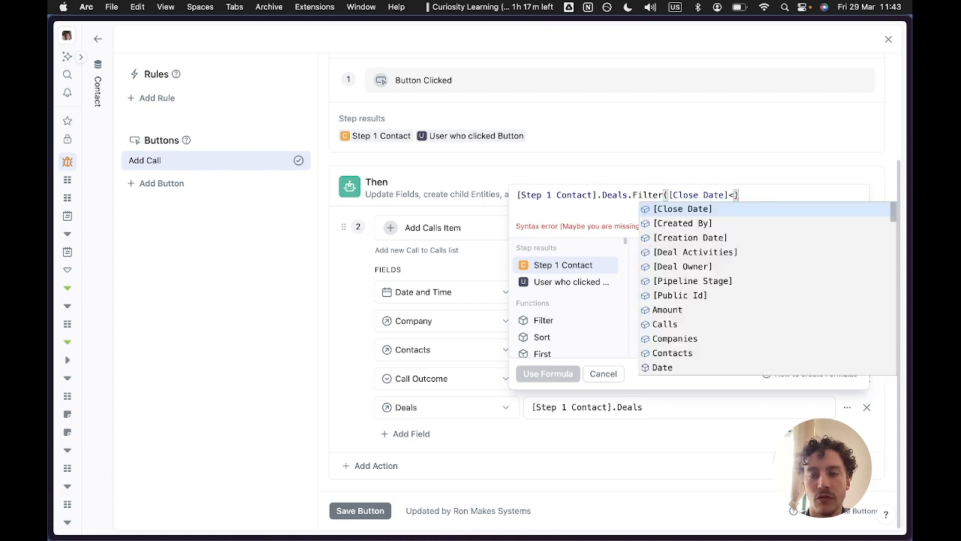
text(To)
key(Return)
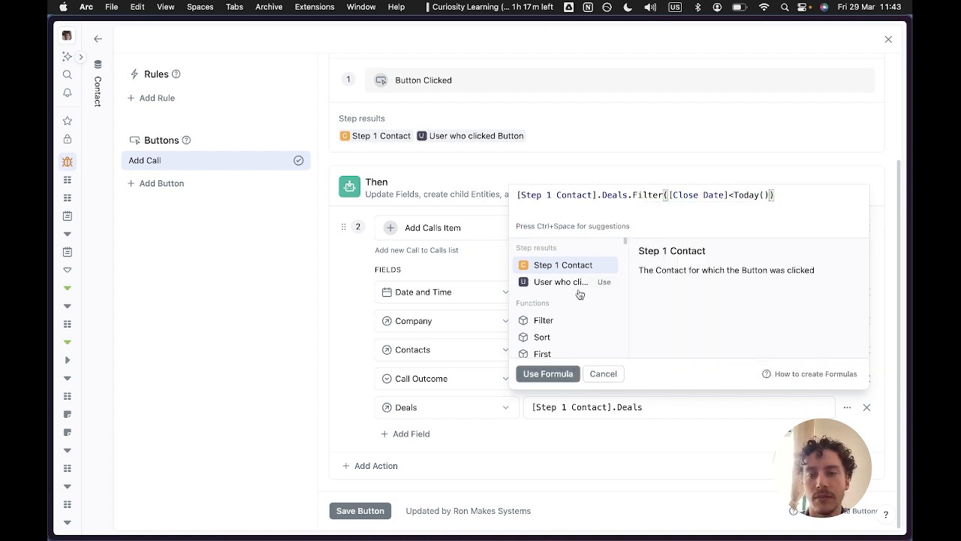
click(542, 375)
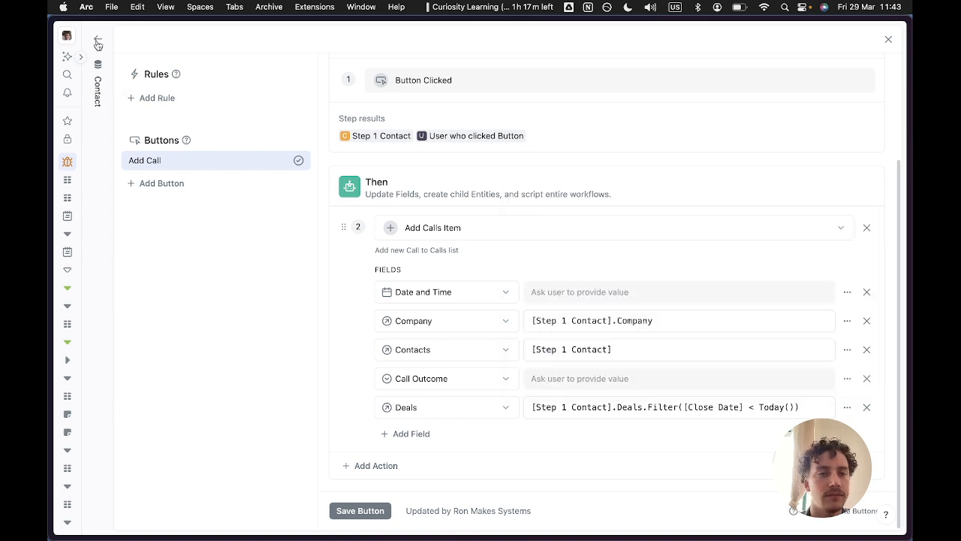
click(97, 42)
click(444, 329)
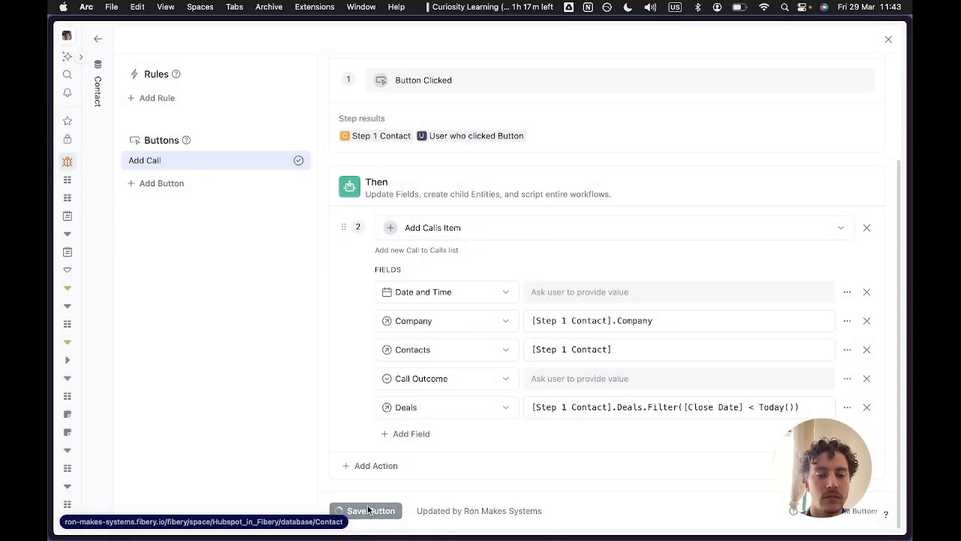
- Reopen the first contact from the Contact database, look through its Activities feed and bring up the choice of new activity types
click(97, 39)
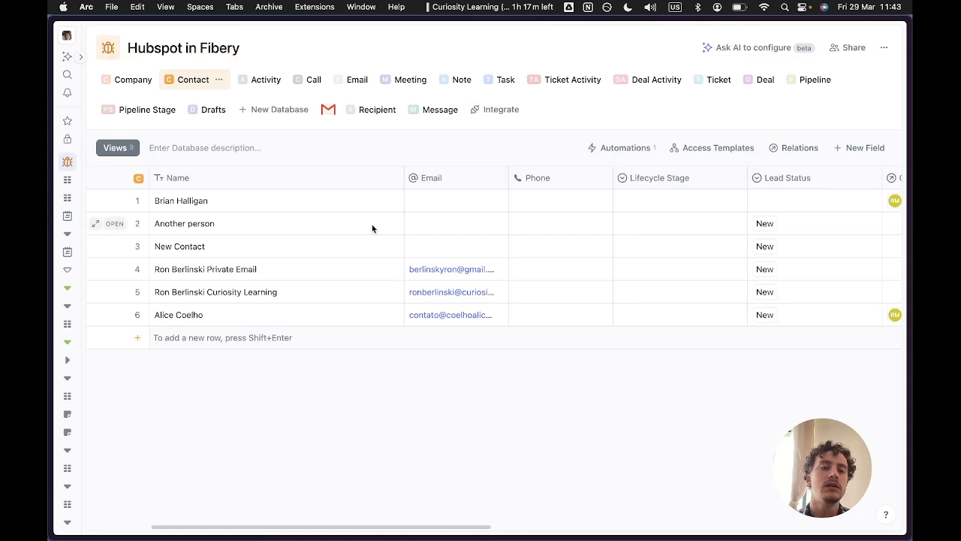
click(113, 201)
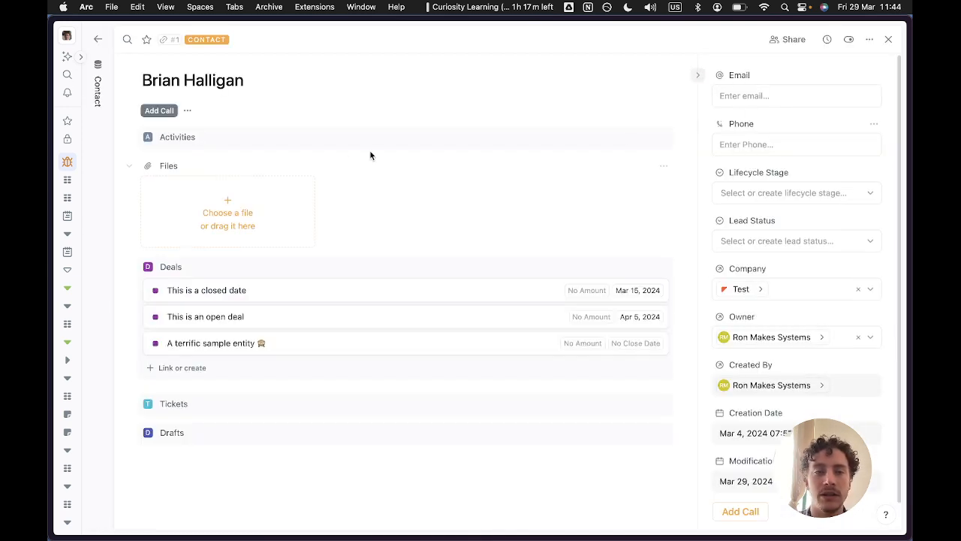
scroll(497, 241, down, 10)
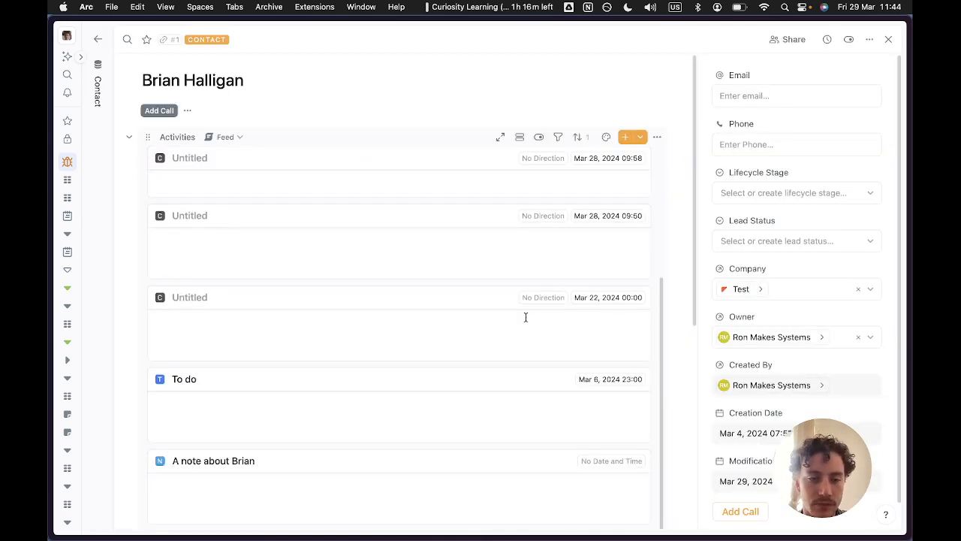
scroll(350, 249, up, 10)
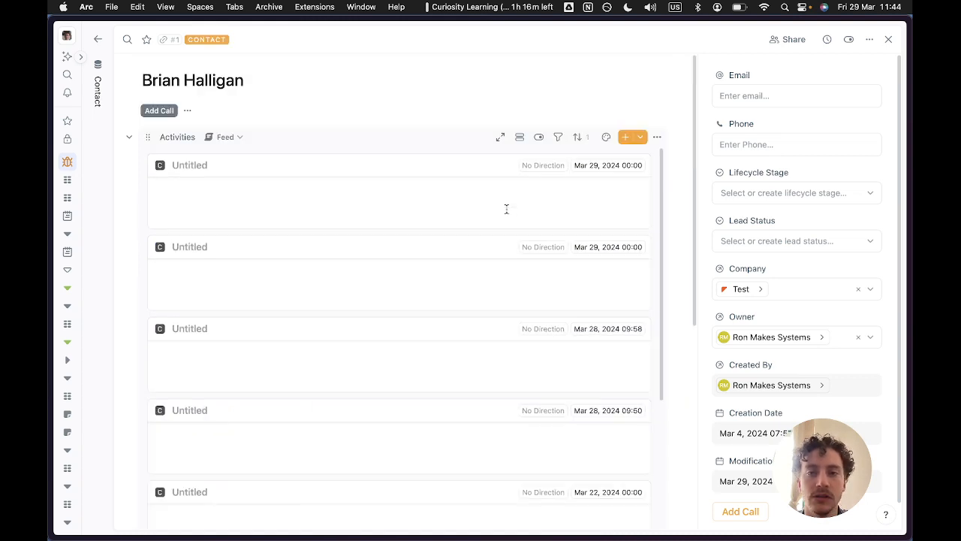
click(626, 138)
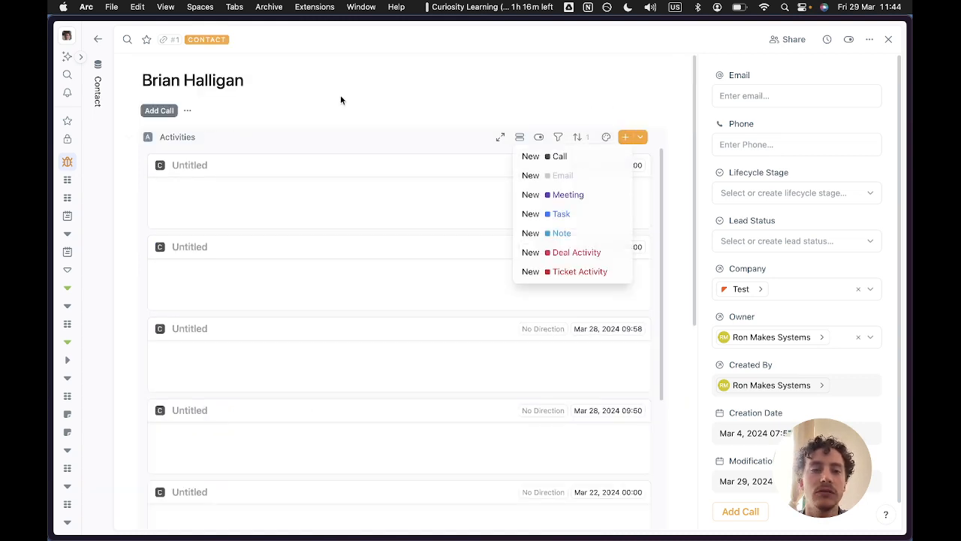
- Run Add Call with the date and time set to now and the outcome Busy, and open the newest call in Activities
click(171, 111)
click(408, 193)
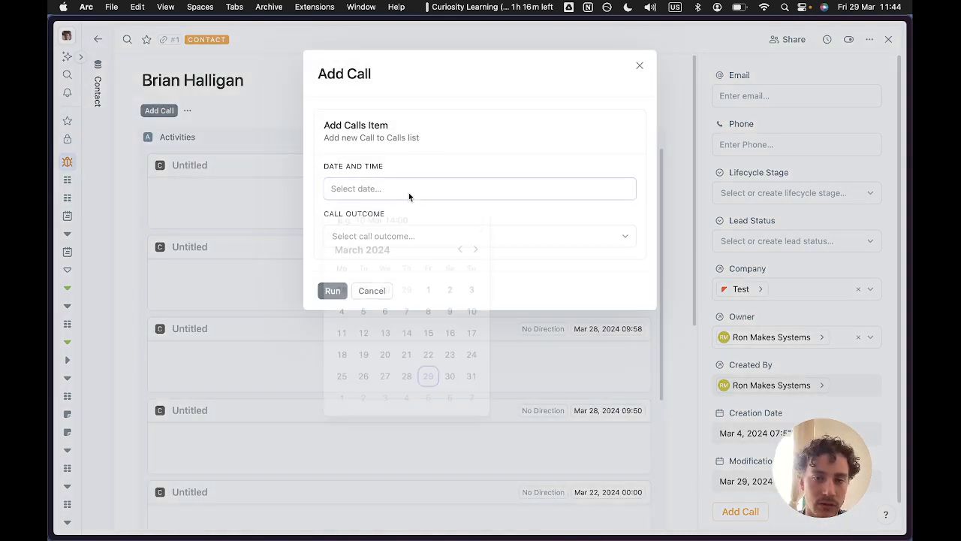
click(450, 377)
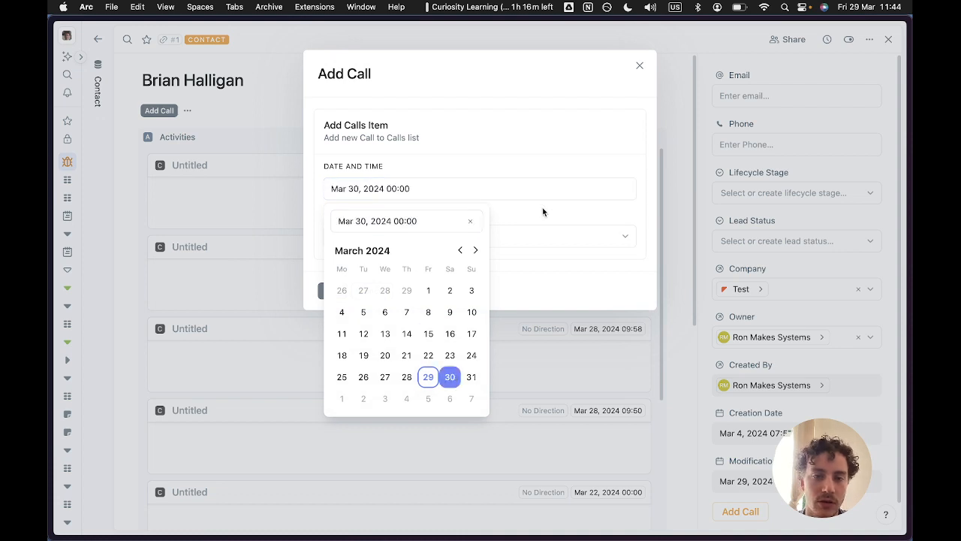
click(480, 234)
click(368, 265)
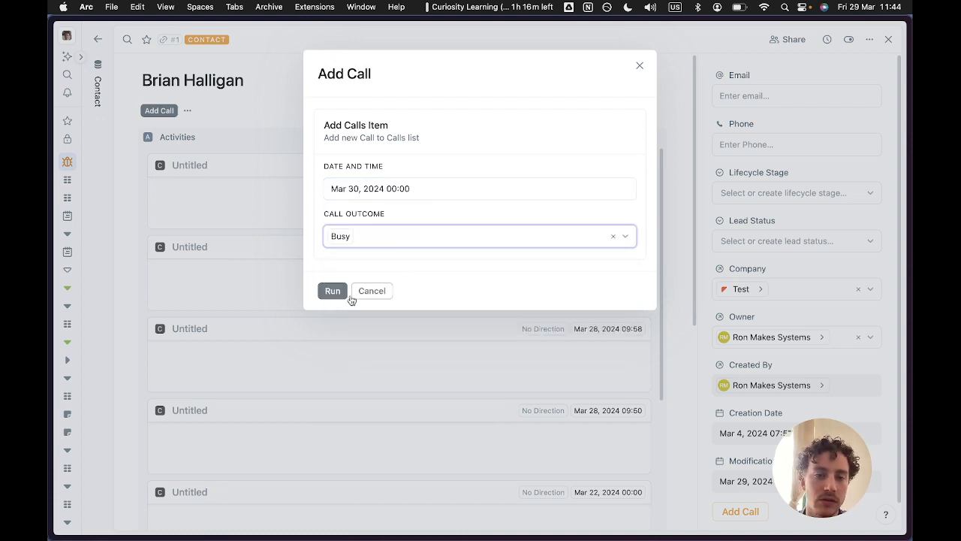
click(412, 189)
text(now)
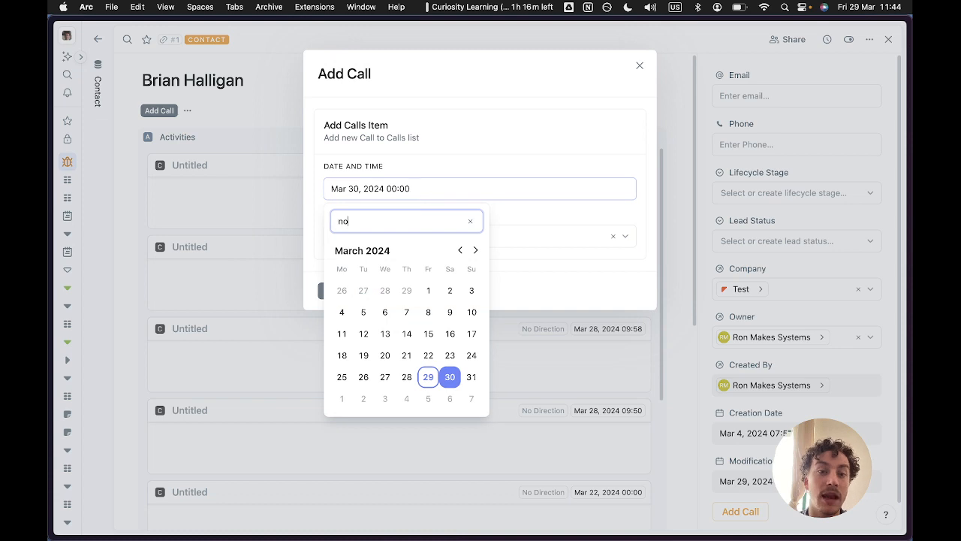
click(439, 166)
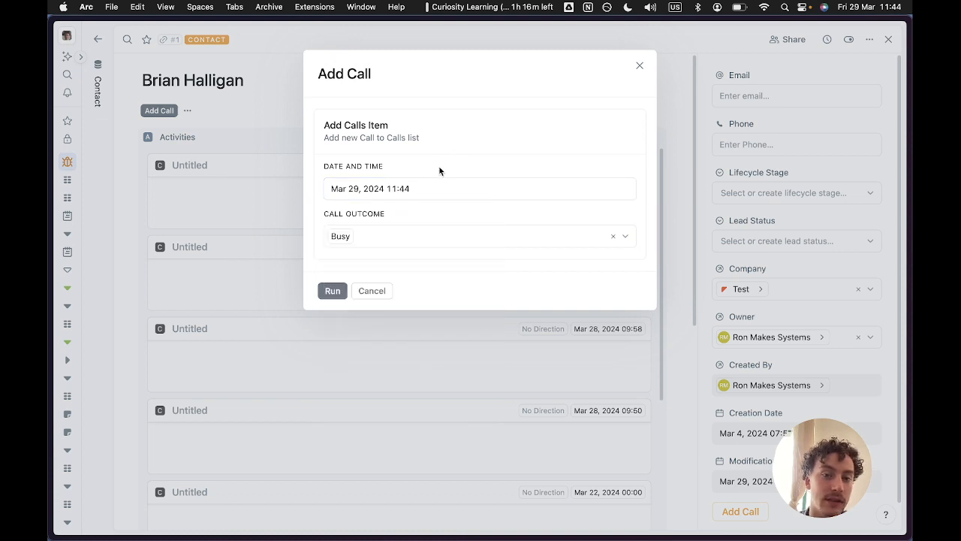
click(333, 292)
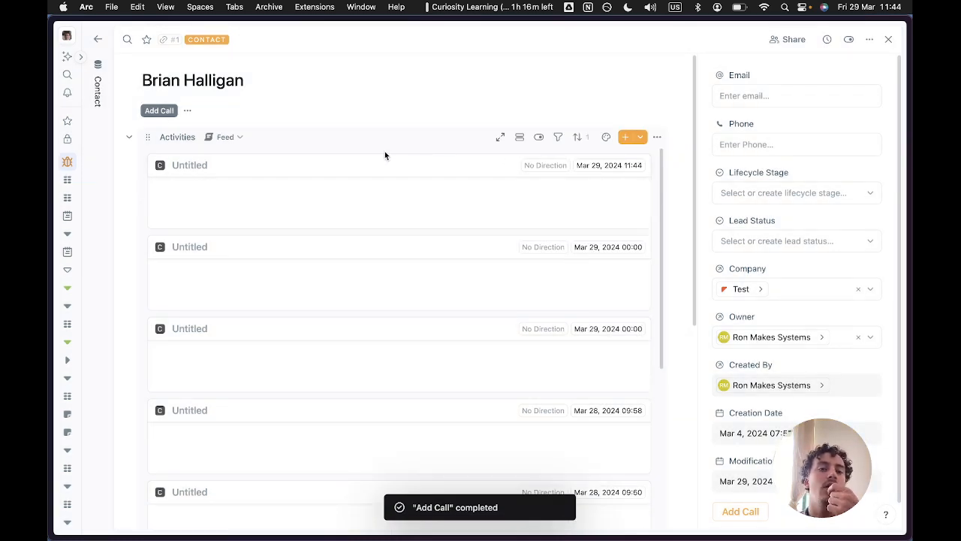
click(356, 164)
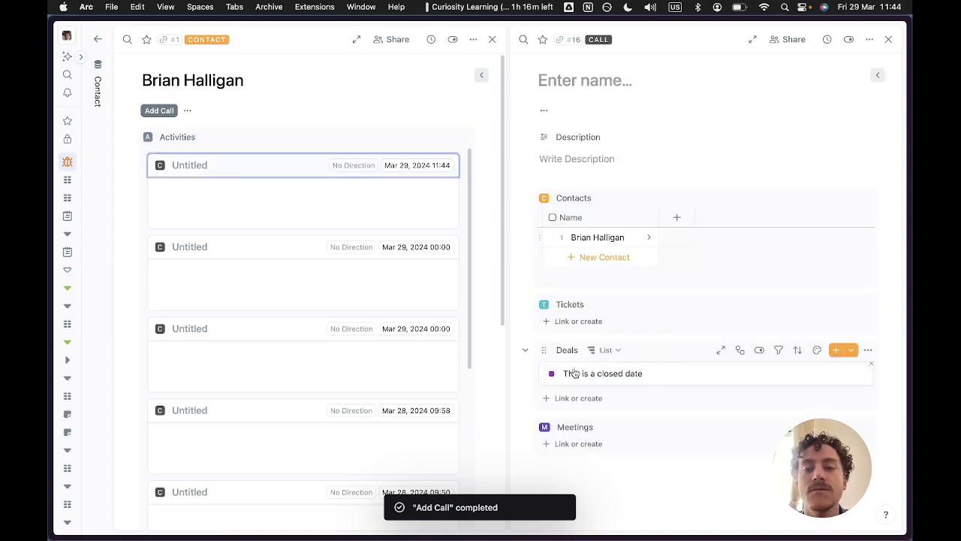
scroll(349, 341, down, 1)
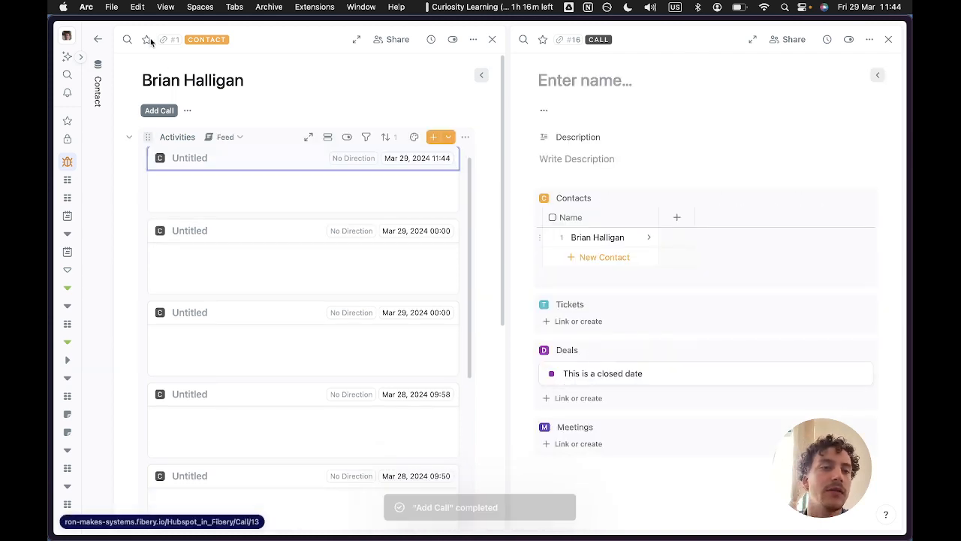
- Go back to the Contact database and open the Add Call button's automation
click(98, 42)
click(113, 204)
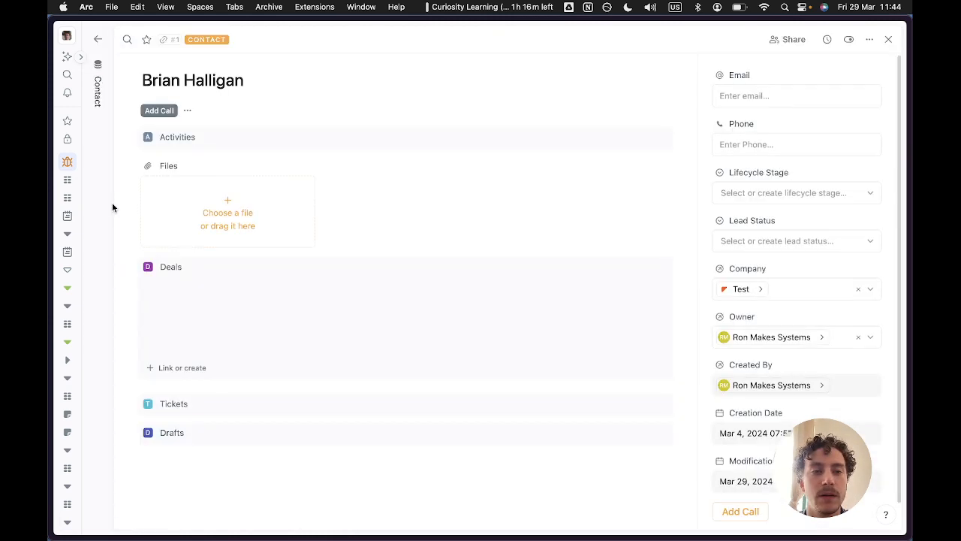
click(98, 66)
click(623, 148)
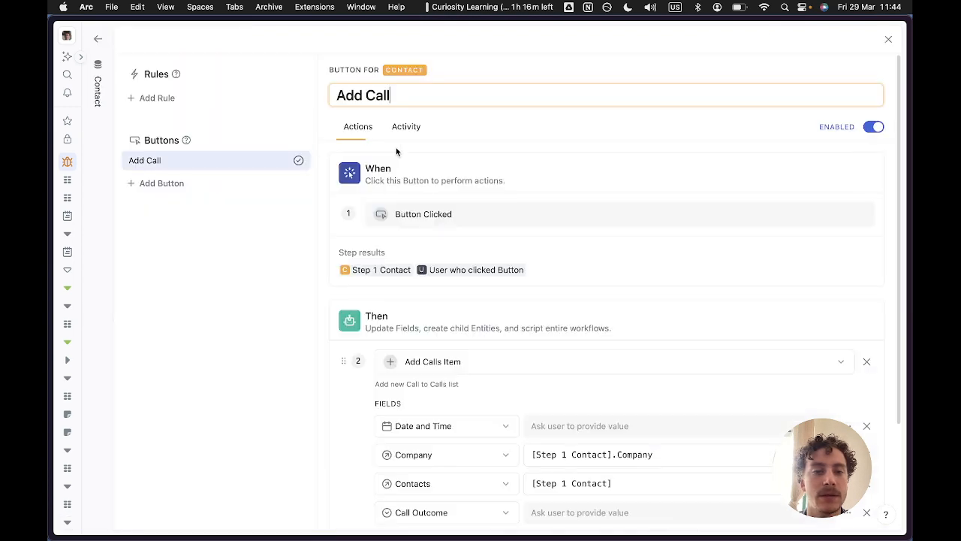
click(505, 257)
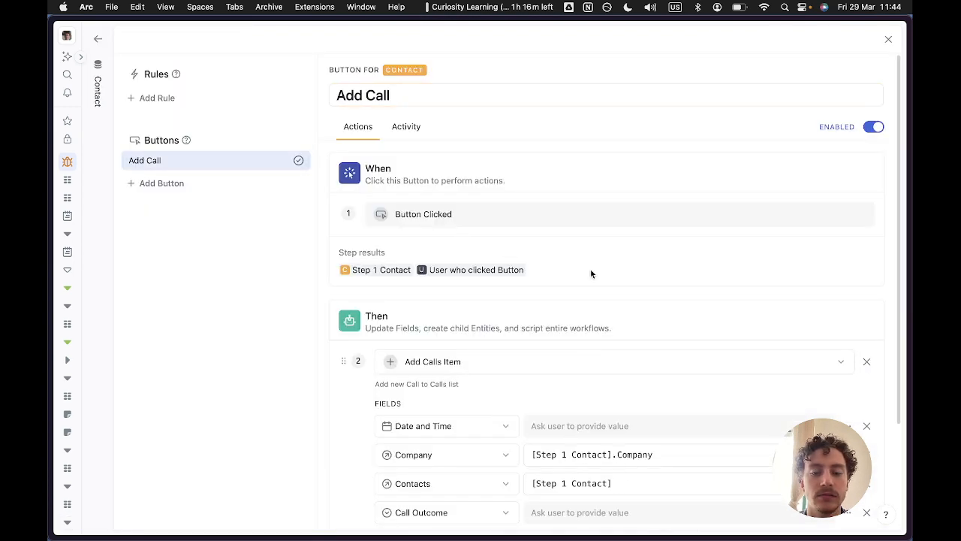
- Change the Deals formula to [Step 1 Contact].Deals.Filter([Close Date] > Today()), apply it and save the button
scroll(591, 270, down, 3)
click(755, 410)
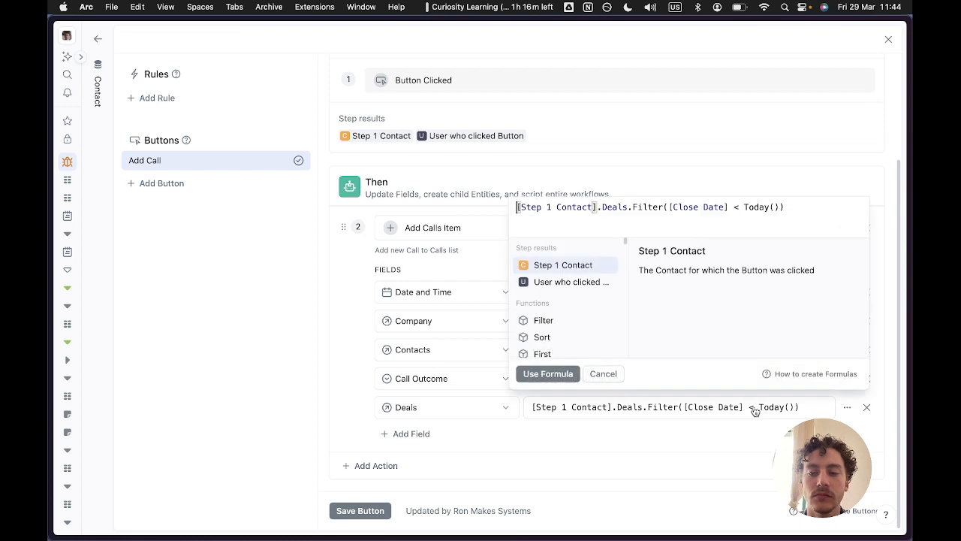
click(737, 209)
key(BackSpace)
text(>)
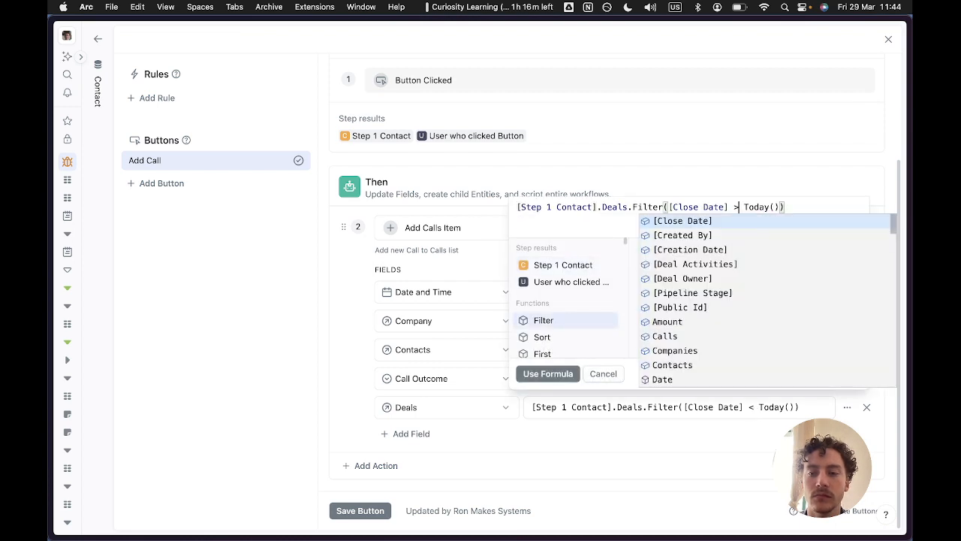
click(548, 373)
click(354, 511)
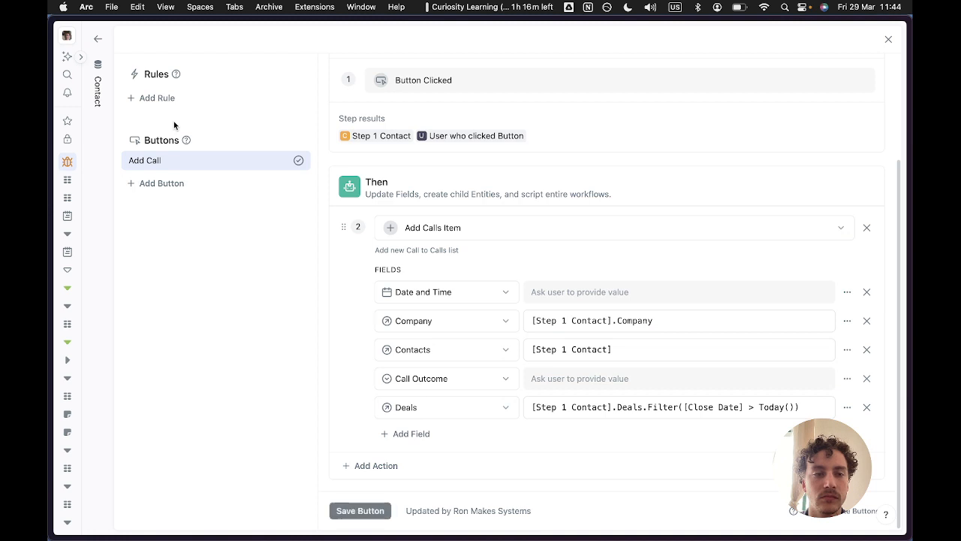
- Reopen the first contact from the Contact database and check the close dates in its Deals list
click(98, 39)
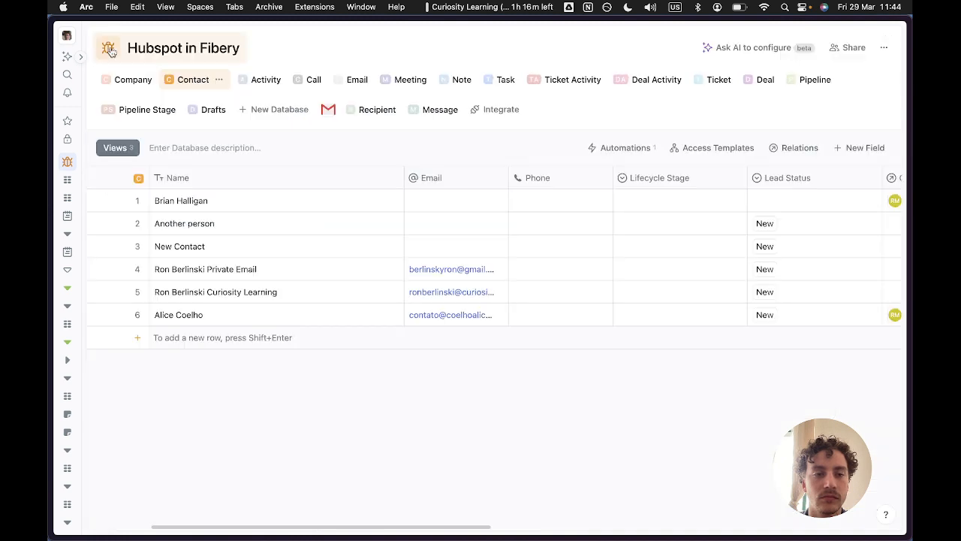
click(115, 201)
scroll(426, 338, down, 2)
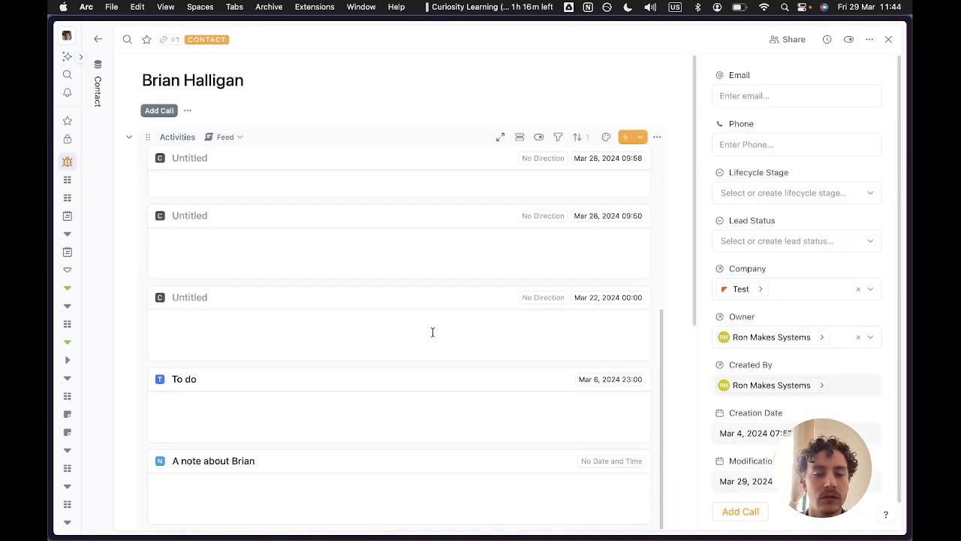
scroll(433, 331, down, 5)
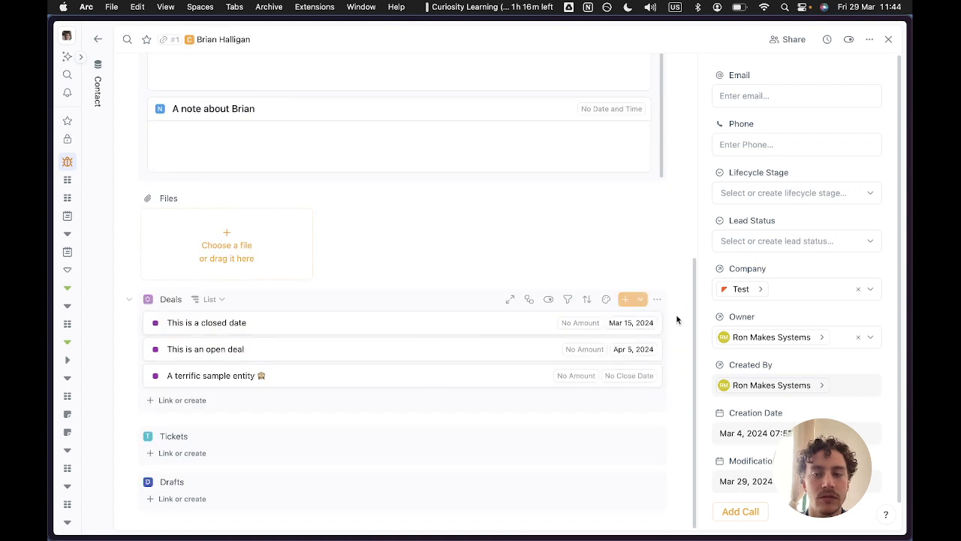
- Run the contact's Add Call action with the date and time set to now and the call outcome set to Connected
scroll(679, 328, up, 10)
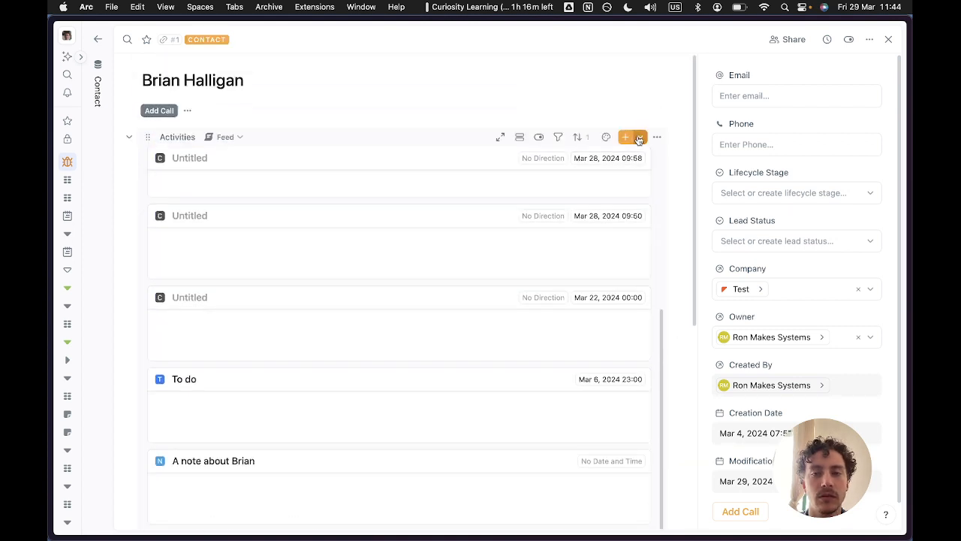
click(160, 110)
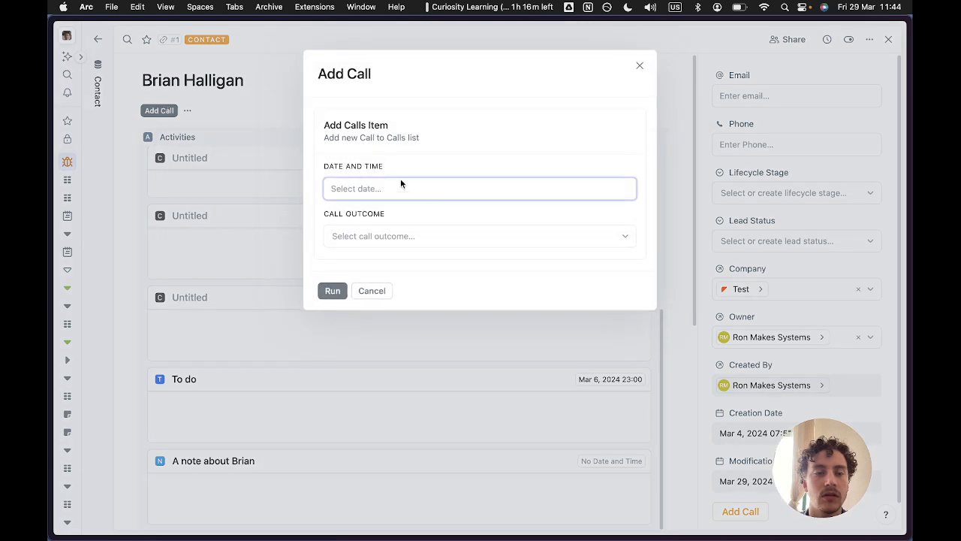
click(401, 185)
text(now)
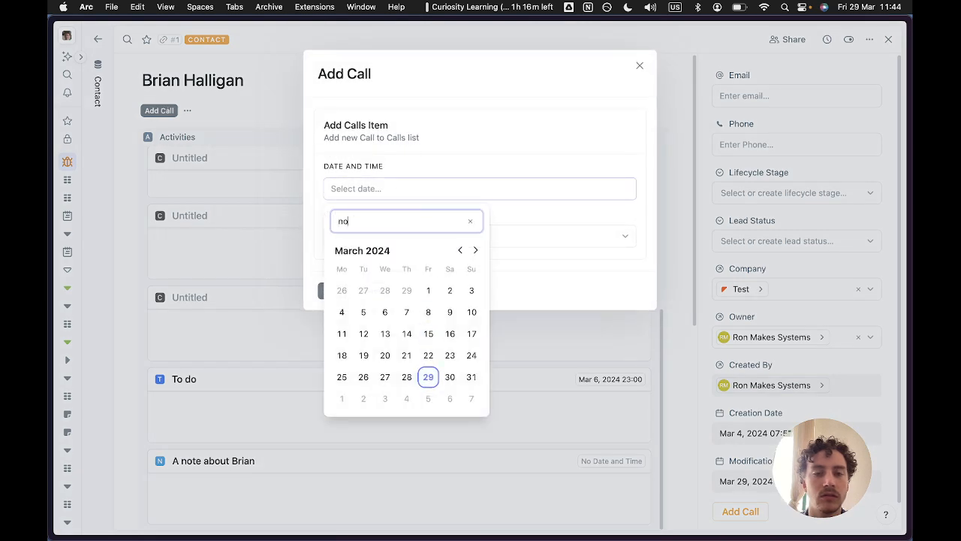
key(Return)
click(528, 164)
click(473, 236)
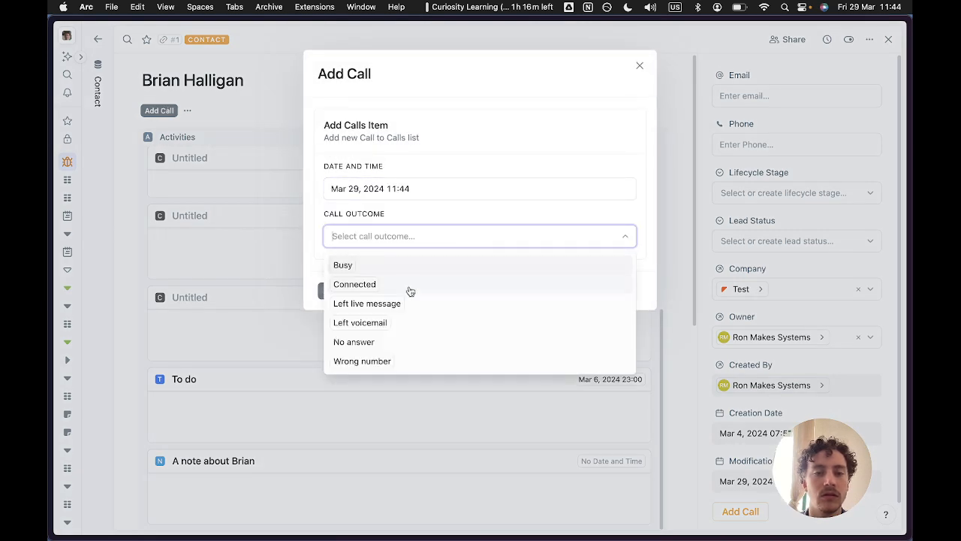
click(408, 284)
click(331, 291)
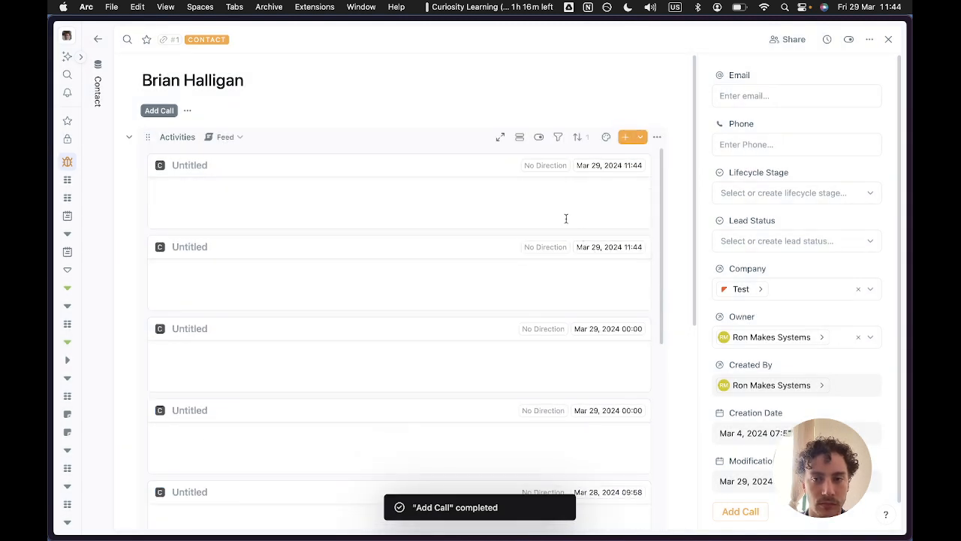
- Inspect the two newest call entries in the contact's activity feed, then return to the Contact database
click(439, 164)
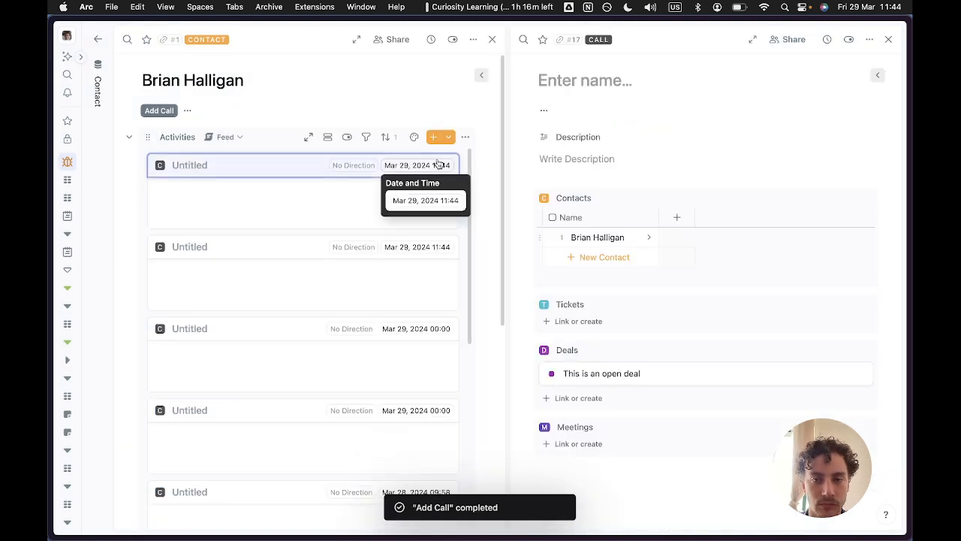
click(280, 256)
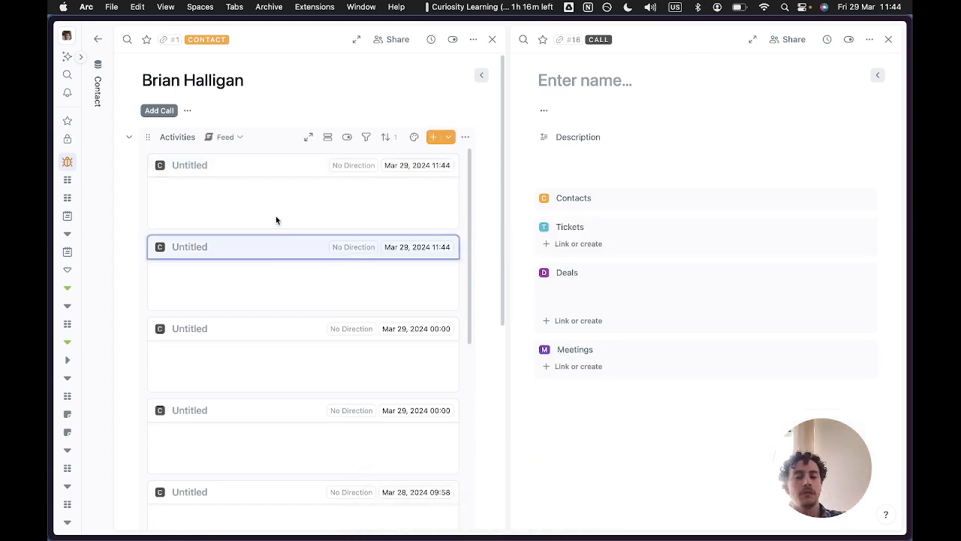
click(276, 162)
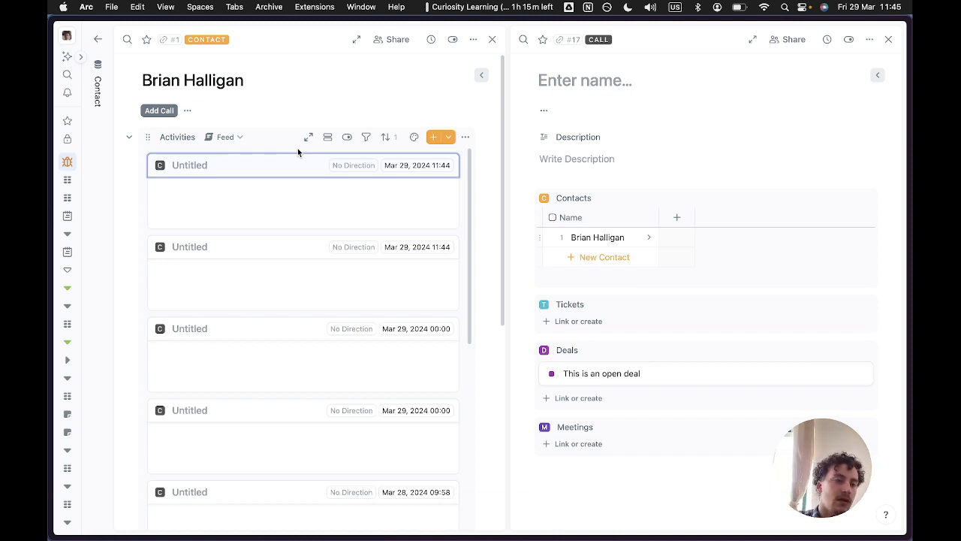
click(97, 39)
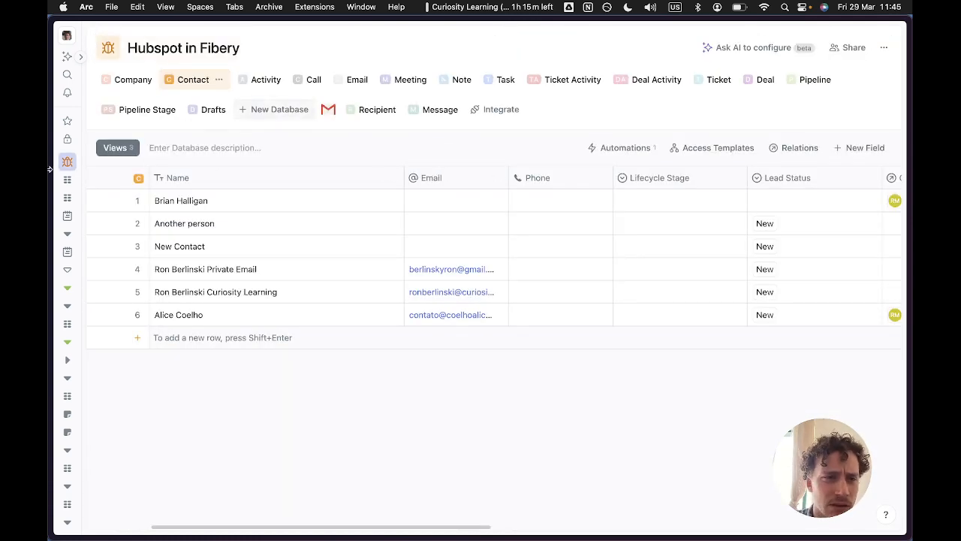
- Switch to HubSpot in a new browser tab and open the Ron Makes Systems account
mouse_move(51, 207)
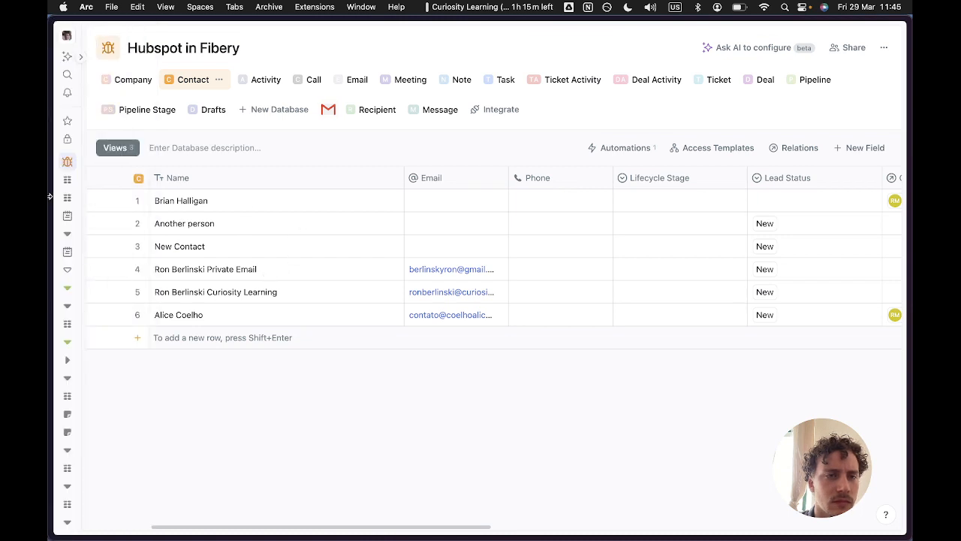
key(super+t)
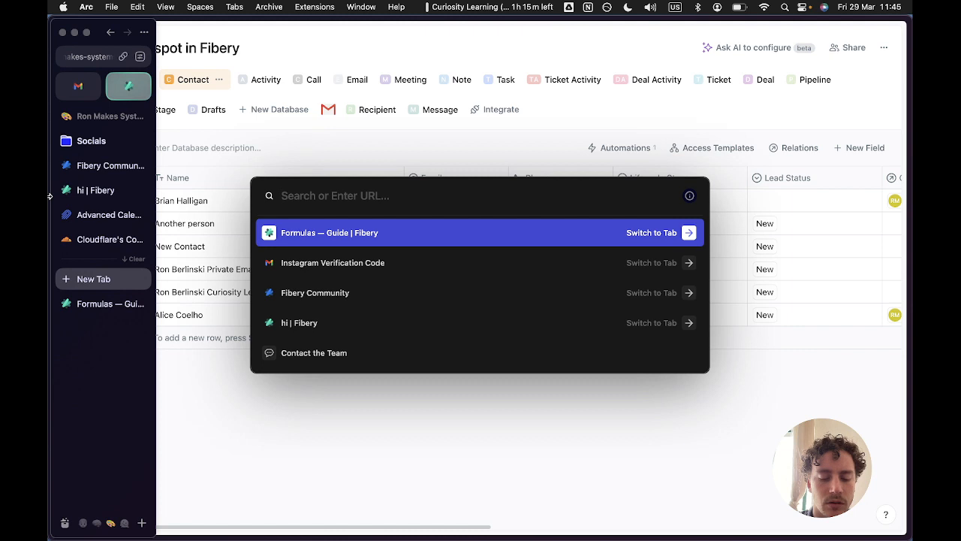
text(hub)
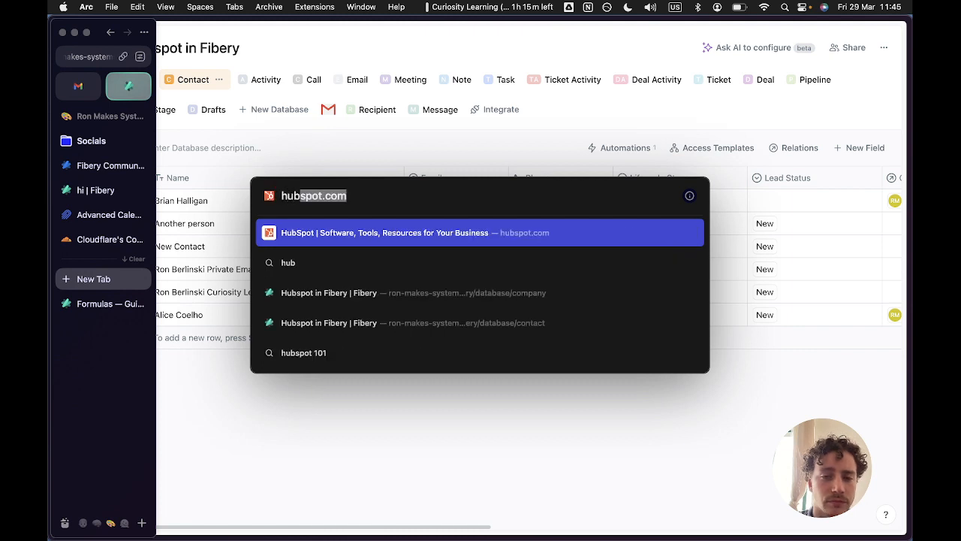
key(Return)
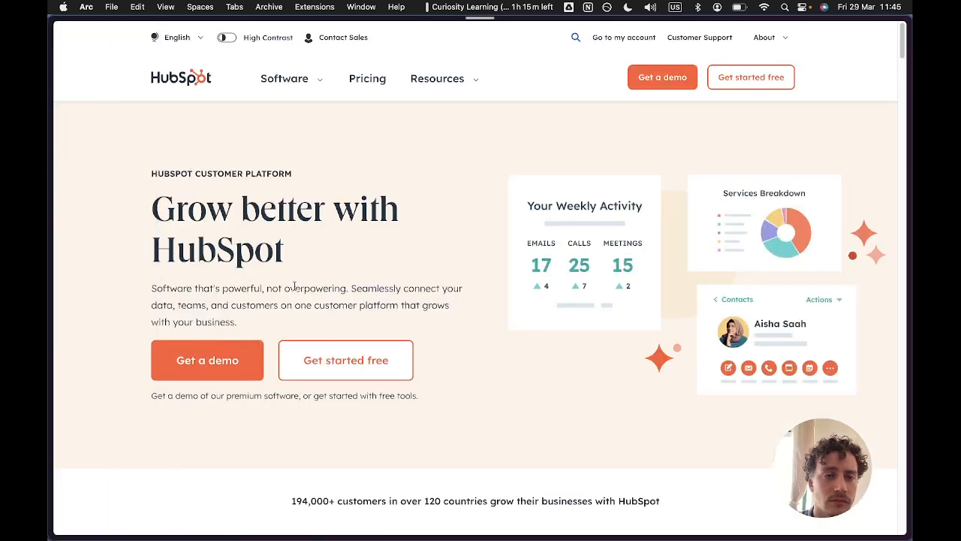
click(645, 37)
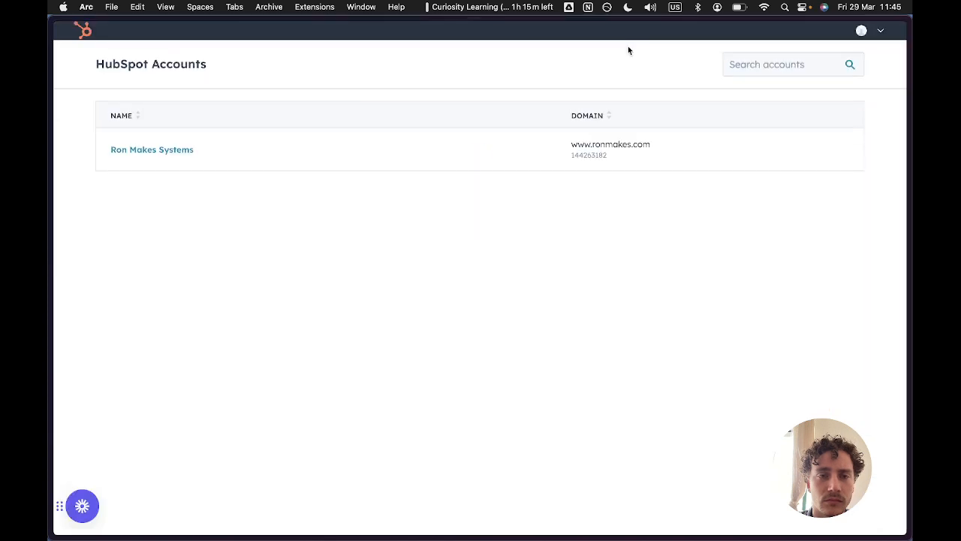
click(175, 153)
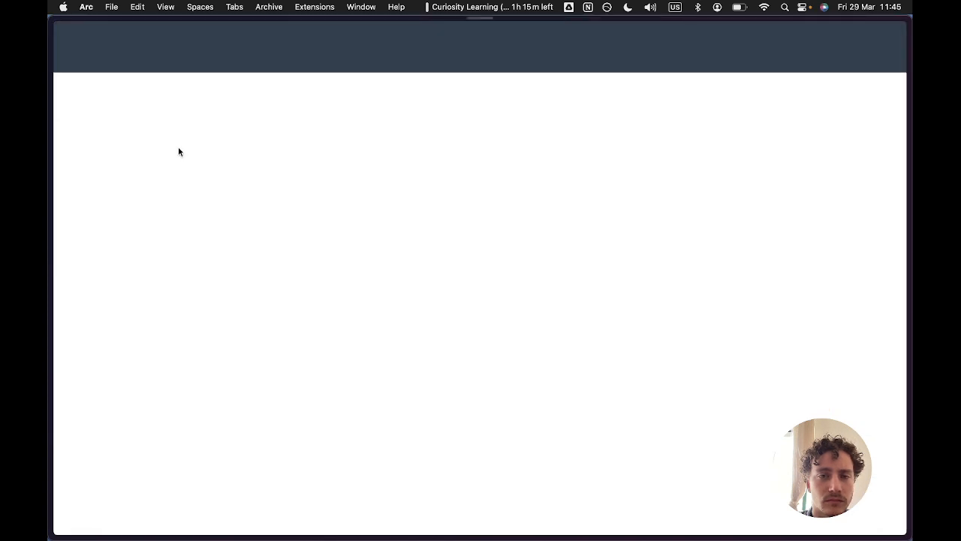
- Open the first sample contact in the HubSpot contacts list and examine how calls are titled in its activity timeline
mouse_move(92, 56)
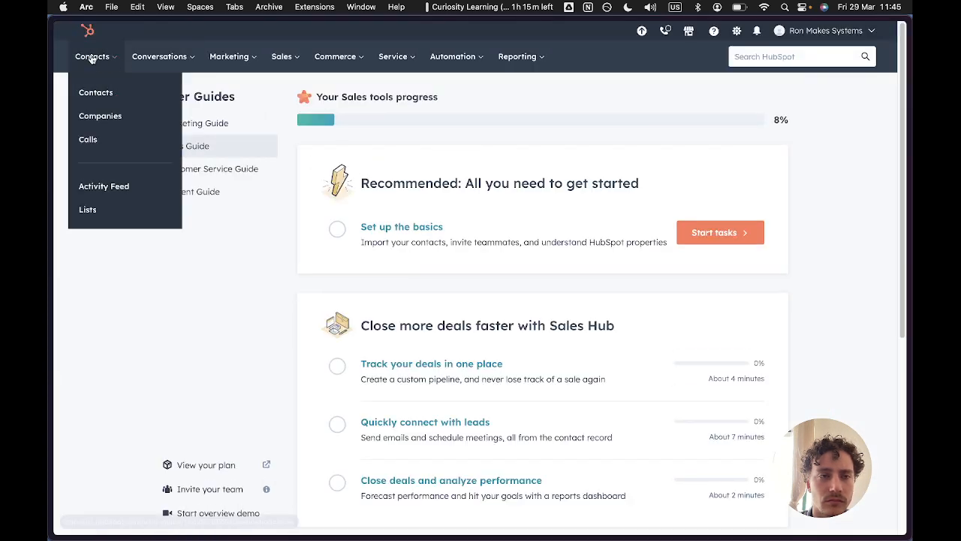
click(112, 102)
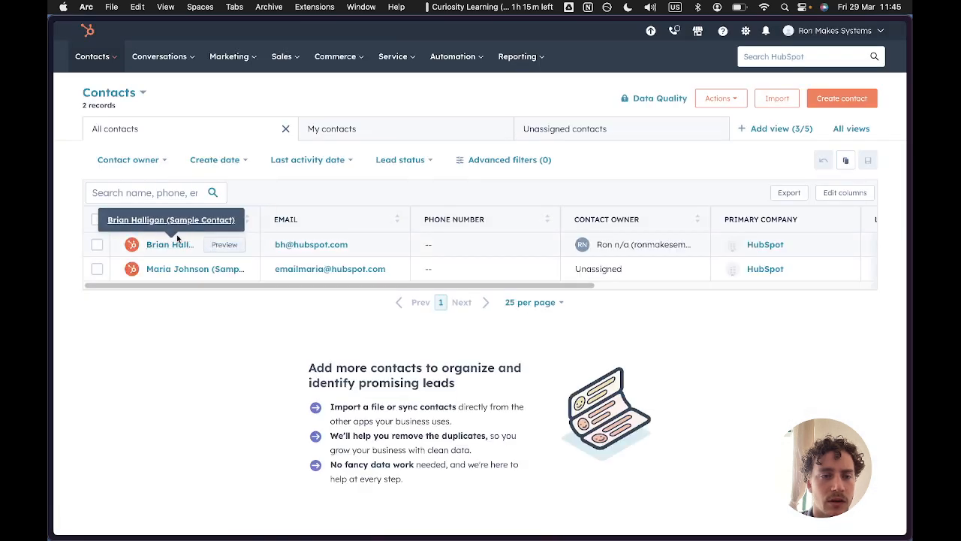
click(177, 245)
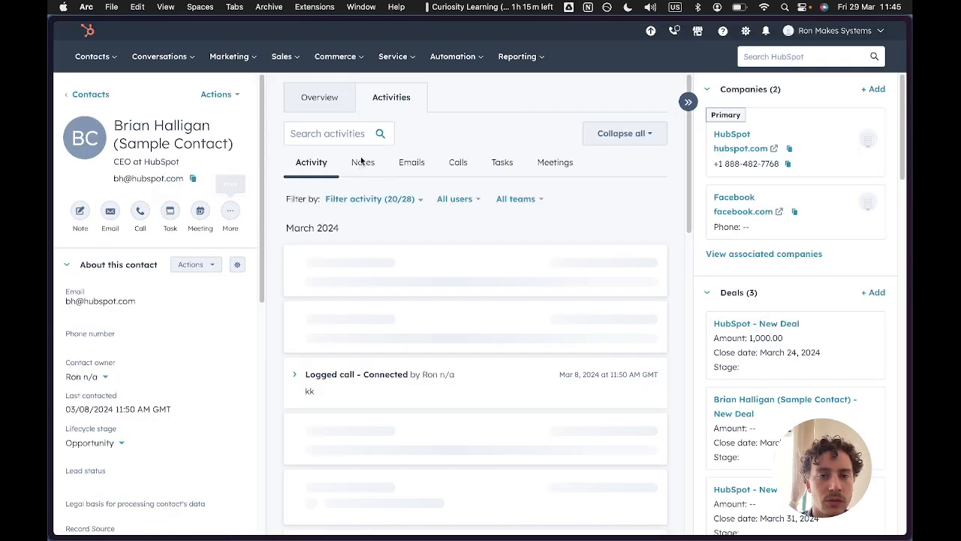
scroll(376, 323, down, 2)
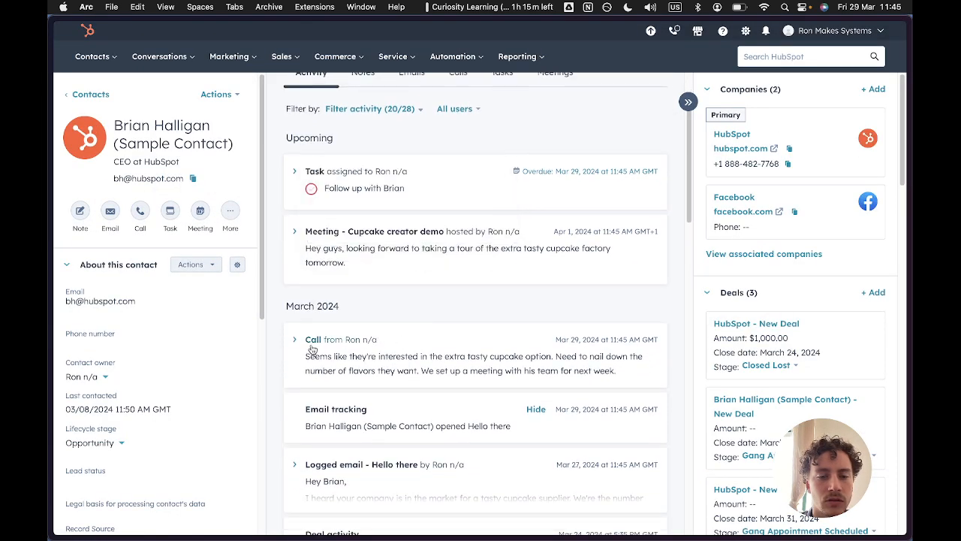
mouse_move(336, 345)
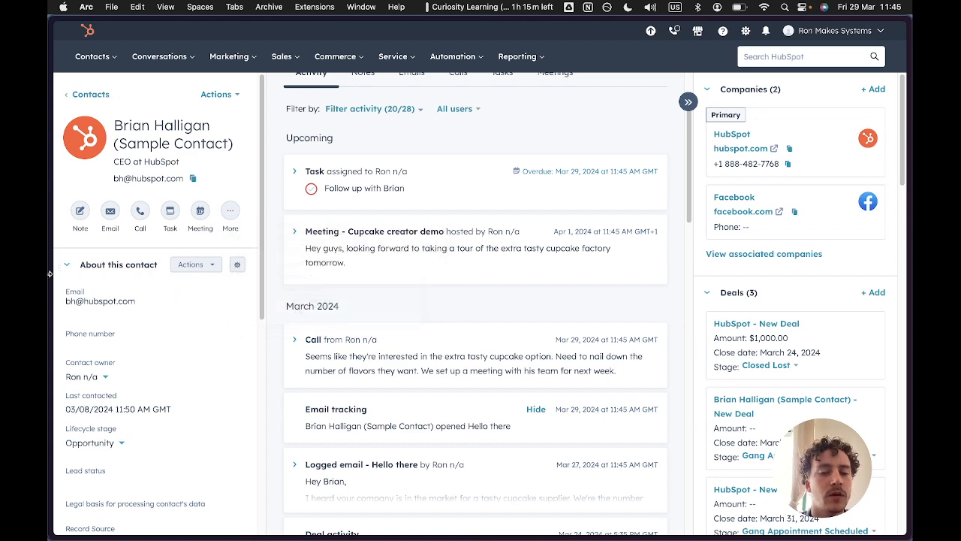
- Switch back to Fibery and open the Contact database's automations with the Add Call button
mouse_move(50, 275)
scroll(108, 353, left, 3)
scroll(108, 353, right, 3)
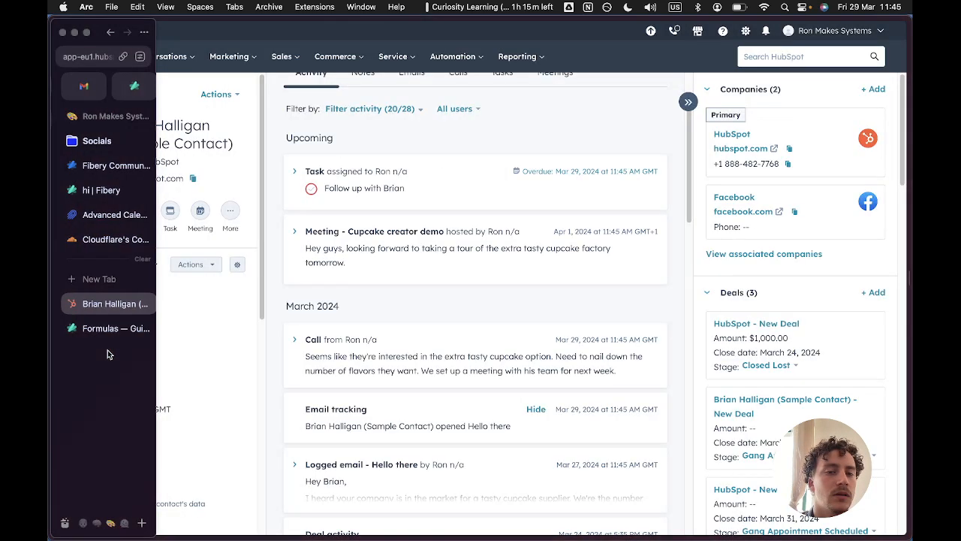
click(129, 89)
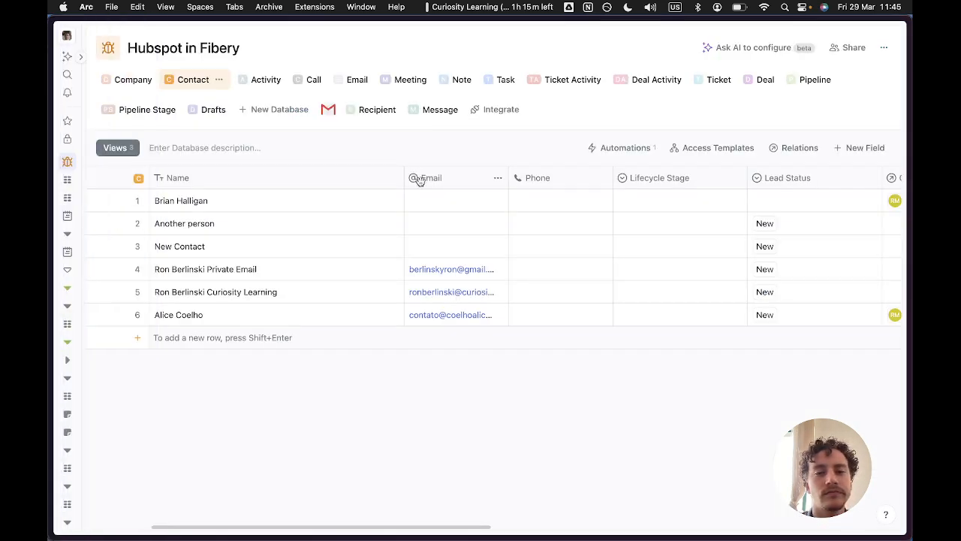
click(622, 147)
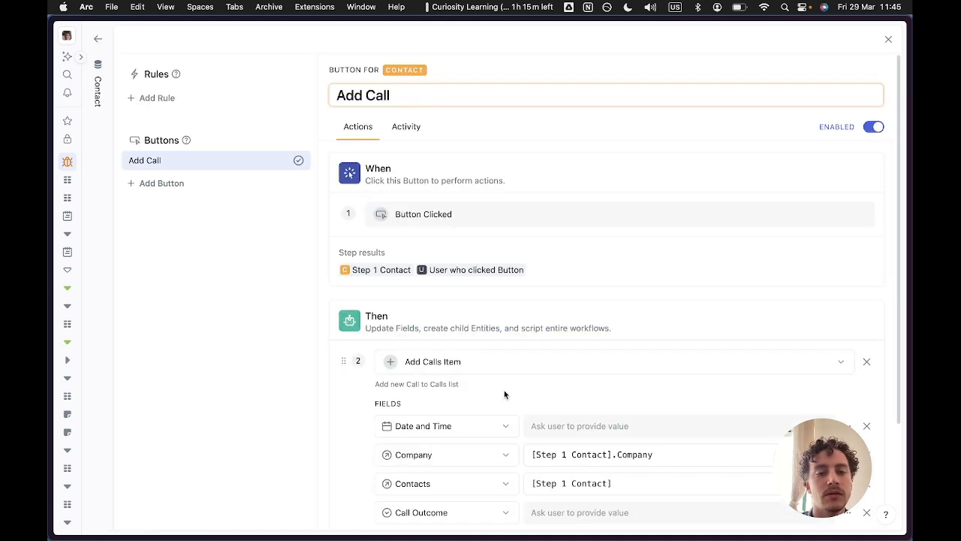
- Add a Name field to the Add Calls Item action and start its formula with the text "Call from"
scroll(504, 394, down, 3)
click(428, 436)
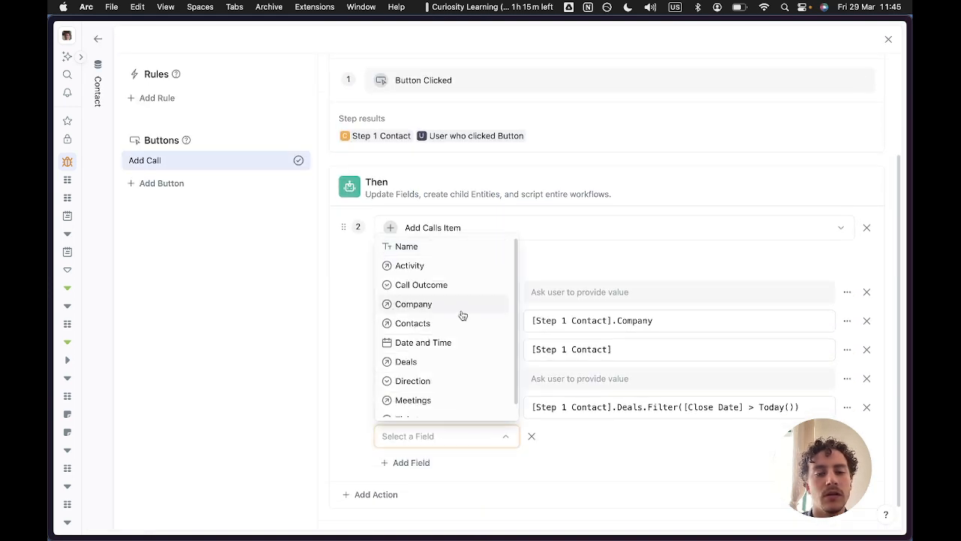
click(442, 249)
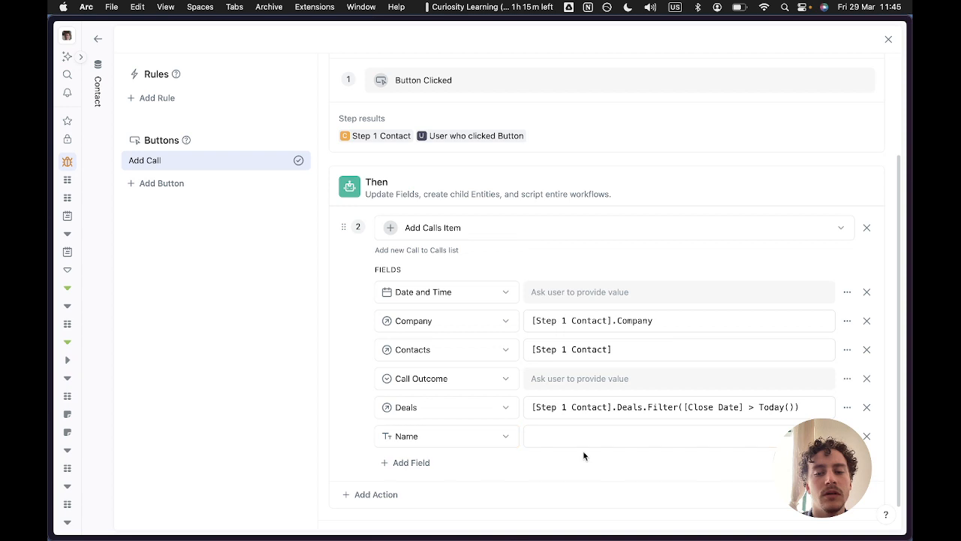
click(847, 436)
click(795, 316)
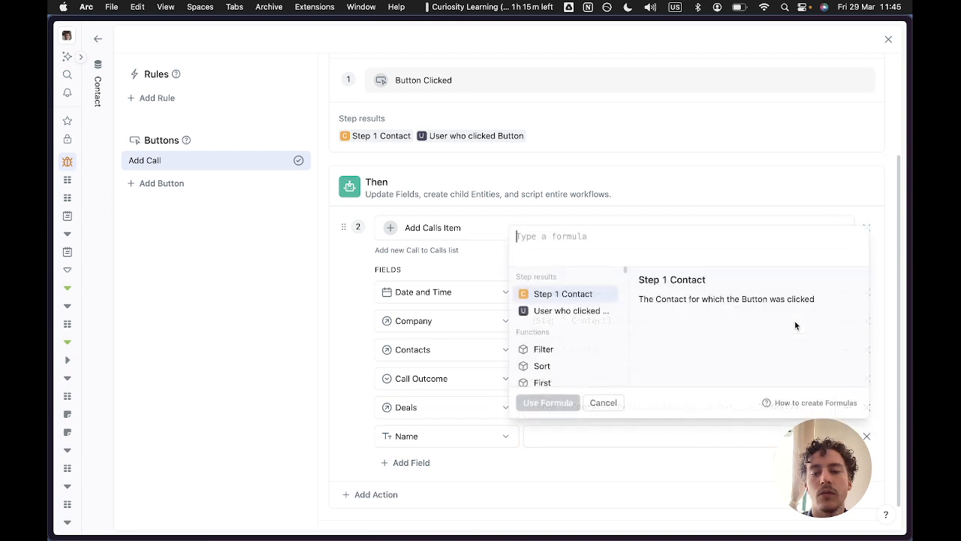
text(")
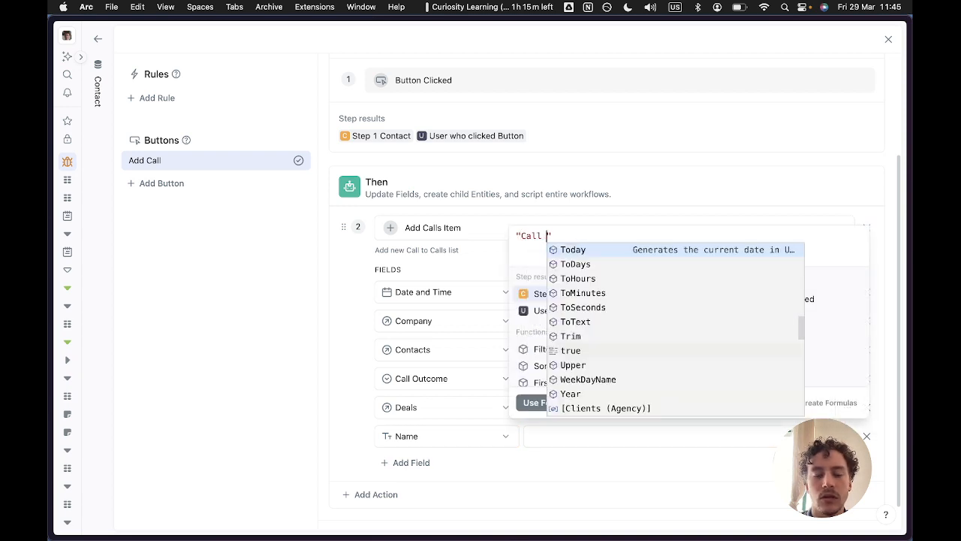
text(Call from)
- Switch to the sample contact in HubSpot and examine how its call activities are titled, including the March 29 call's details
mouse_move(49, 413)
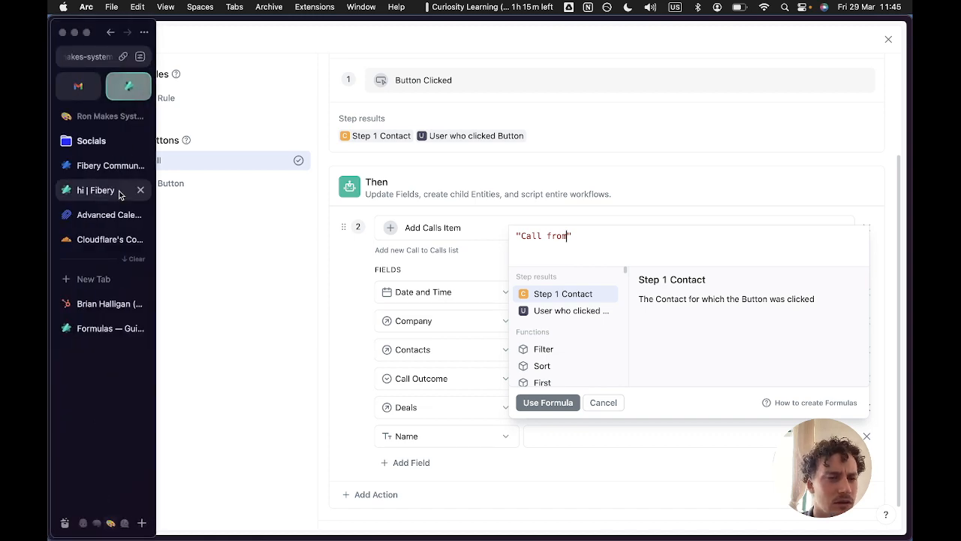
click(101, 304)
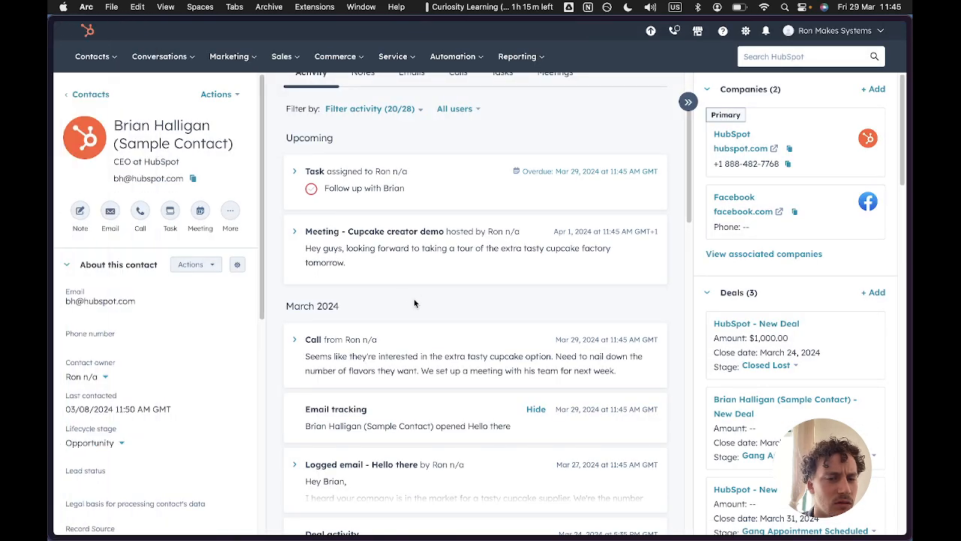
scroll(414, 299, down, 5)
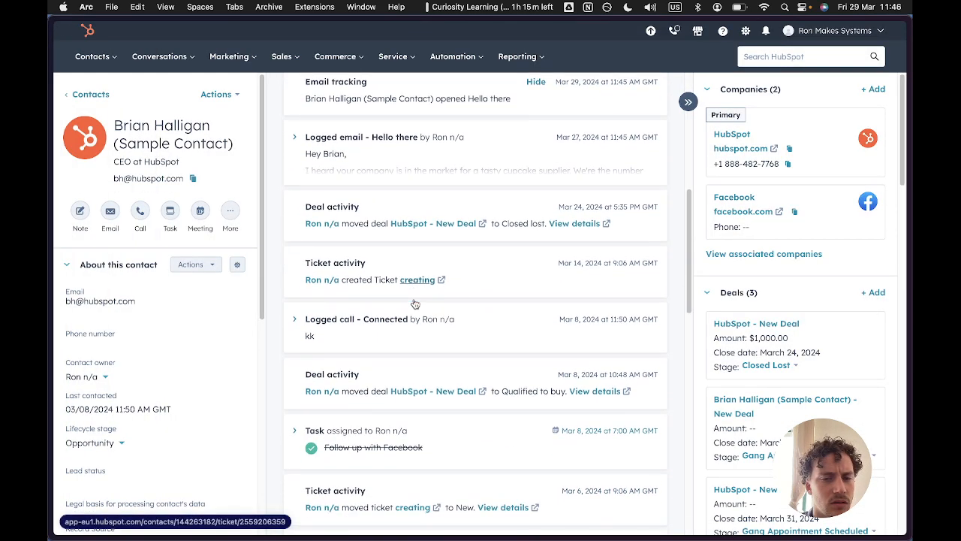
scroll(414, 303, down, 1)
scroll(381, 280, up, 4)
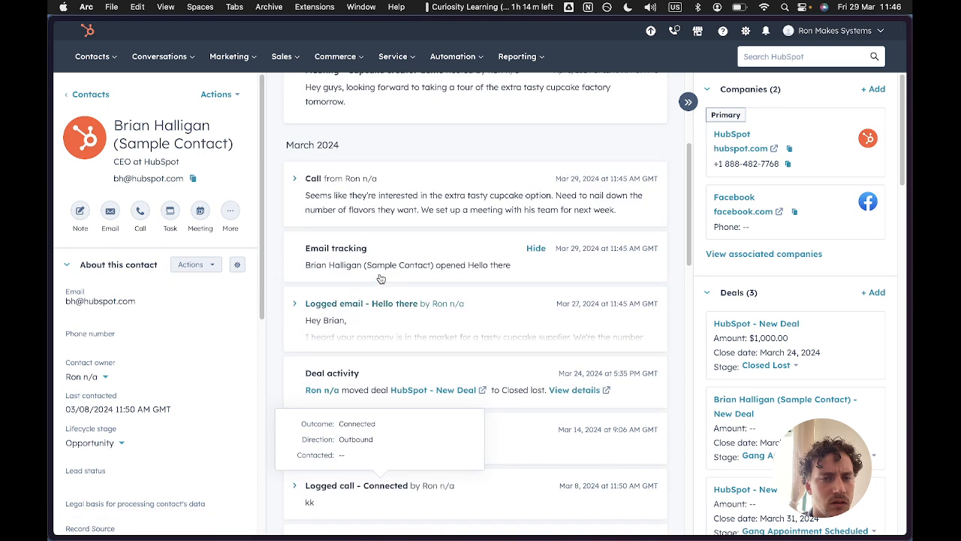
scroll(381, 304, up, 1)
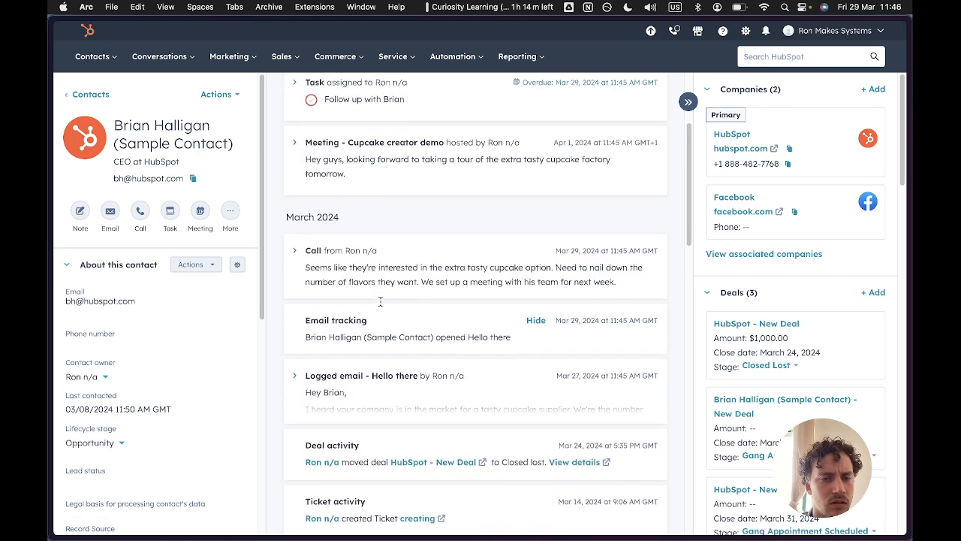
click(297, 279)
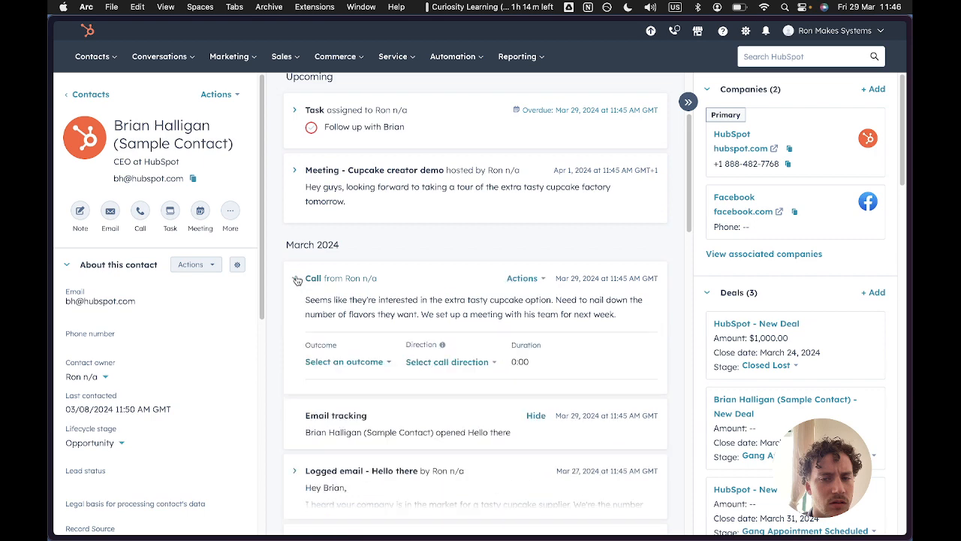
click(297, 280)
- Log an inbound call on the sample contact with the description "Hello new call!"
click(228, 212)
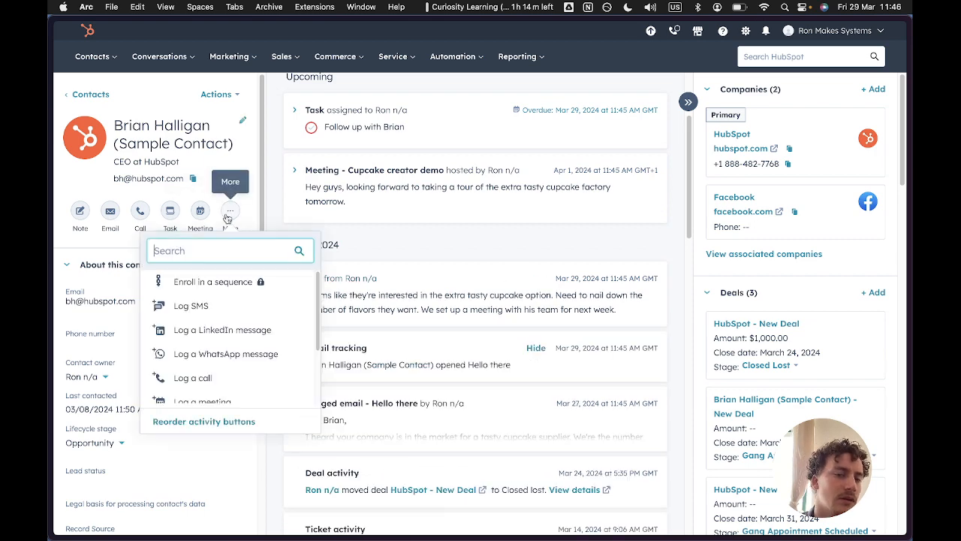
click(228, 377)
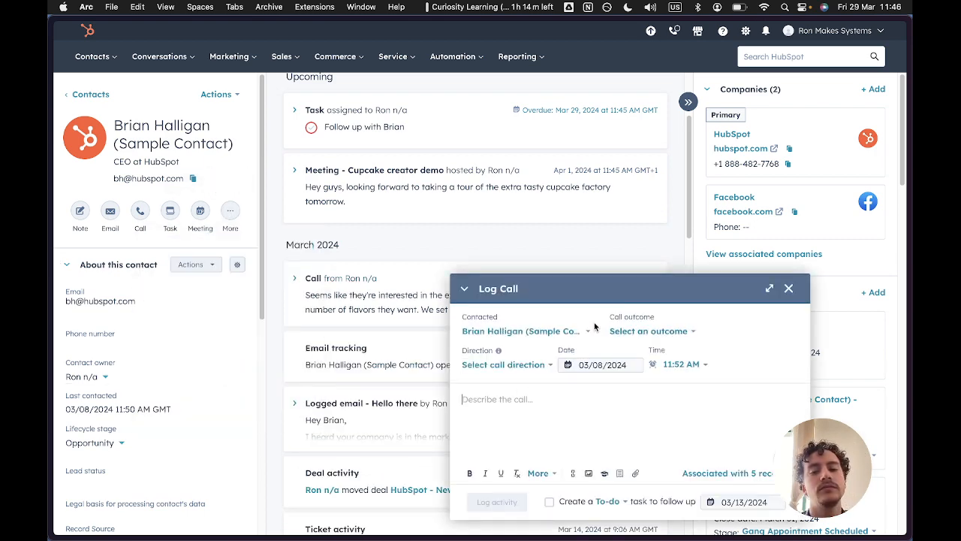
scroll(413, 286, up, 3)
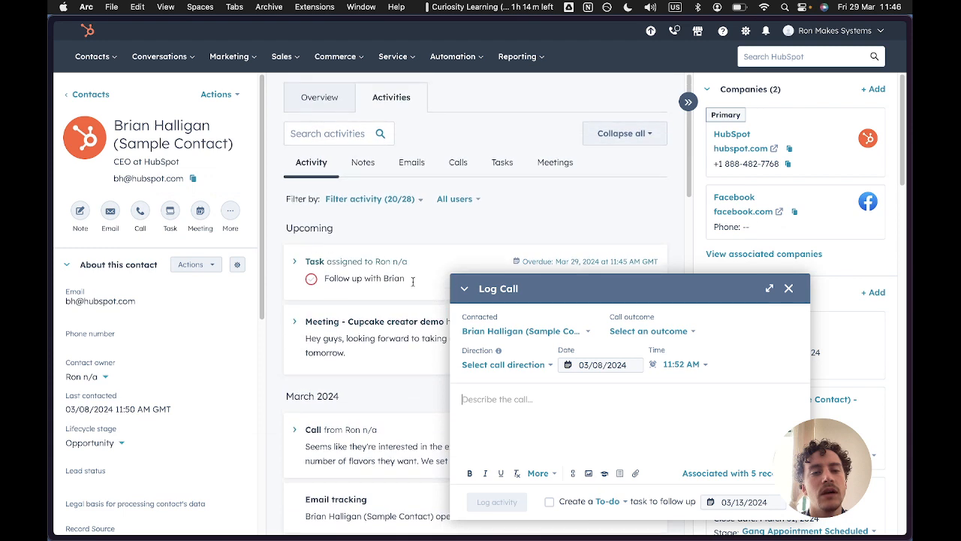
click(651, 332)
click(525, 366)
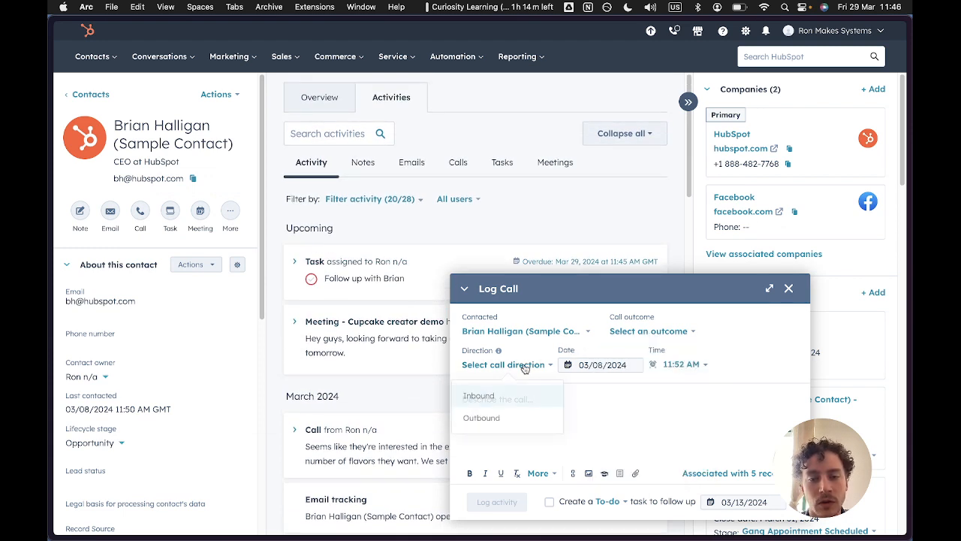
click(518, 396)
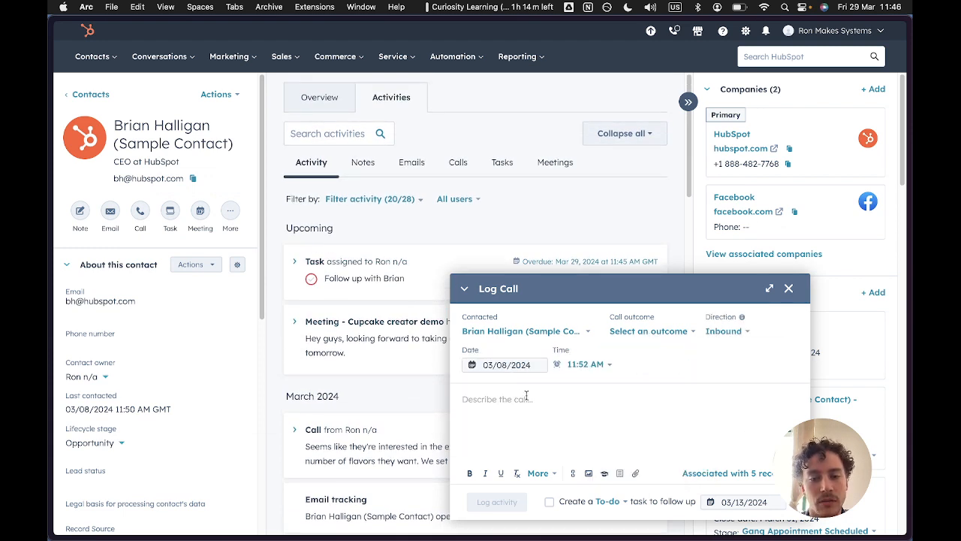
click(568, 408)
text(Hello new call!)
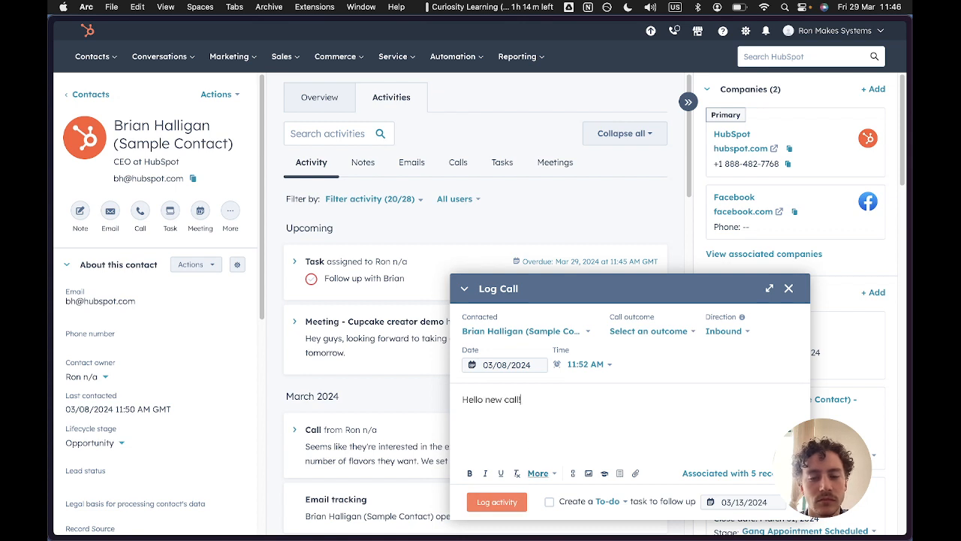
click(497, 501)
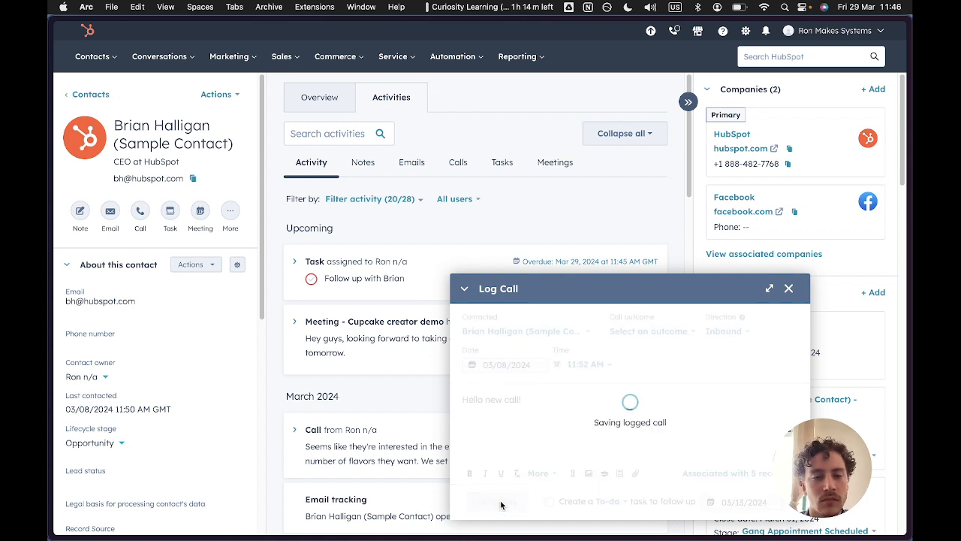
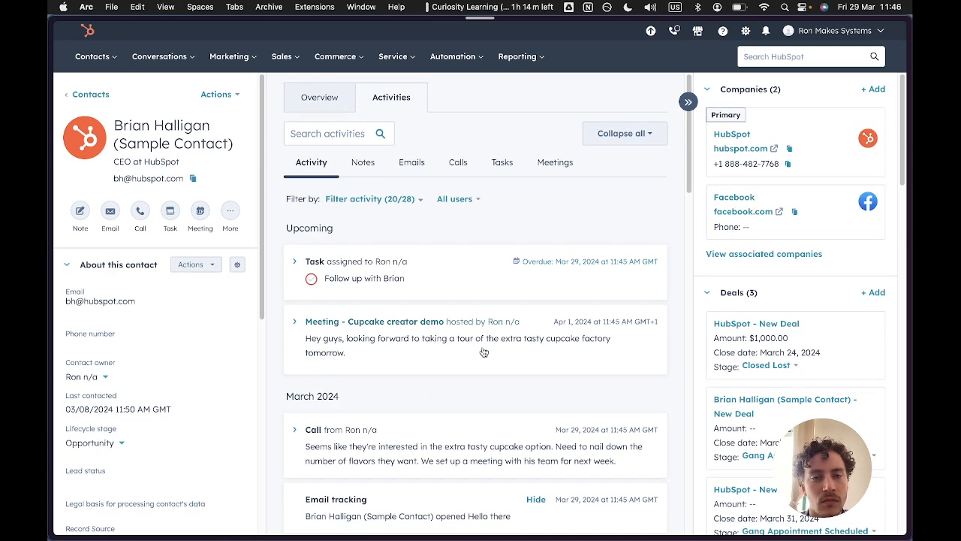
- Reload the contact page and examine how the new logged call is titled in the activity timeline, both collapsed and expanded
key(super+r)
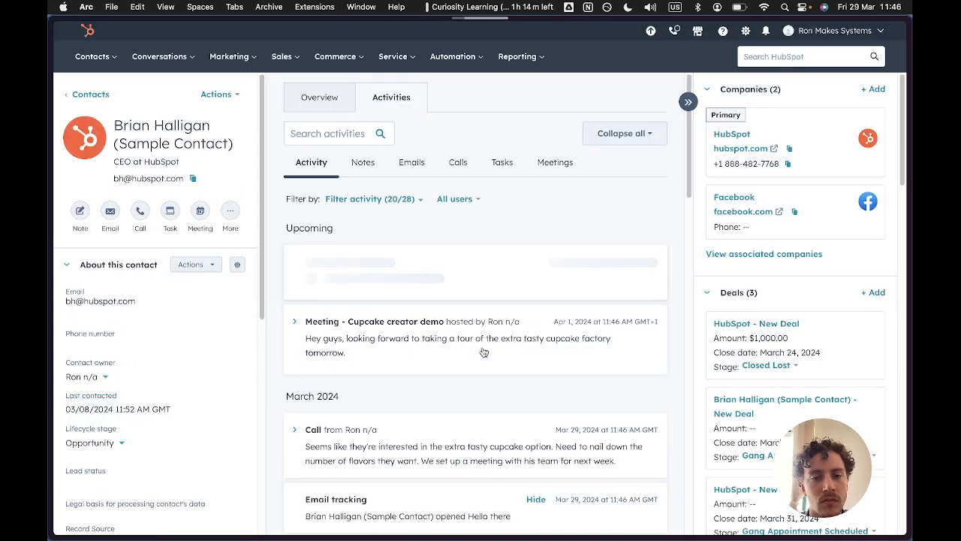
scroll(412, 439, down, 5)
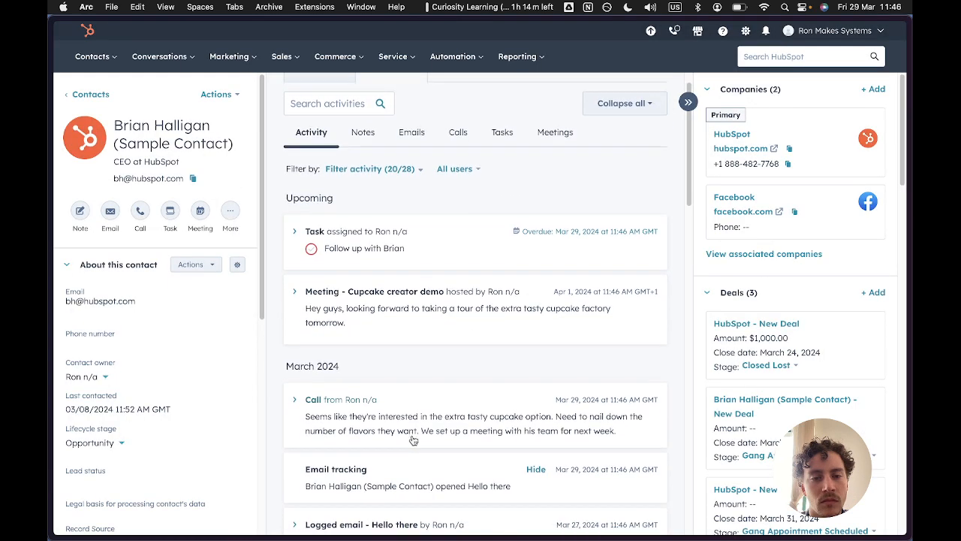
scroll(412, 440, down, 6)
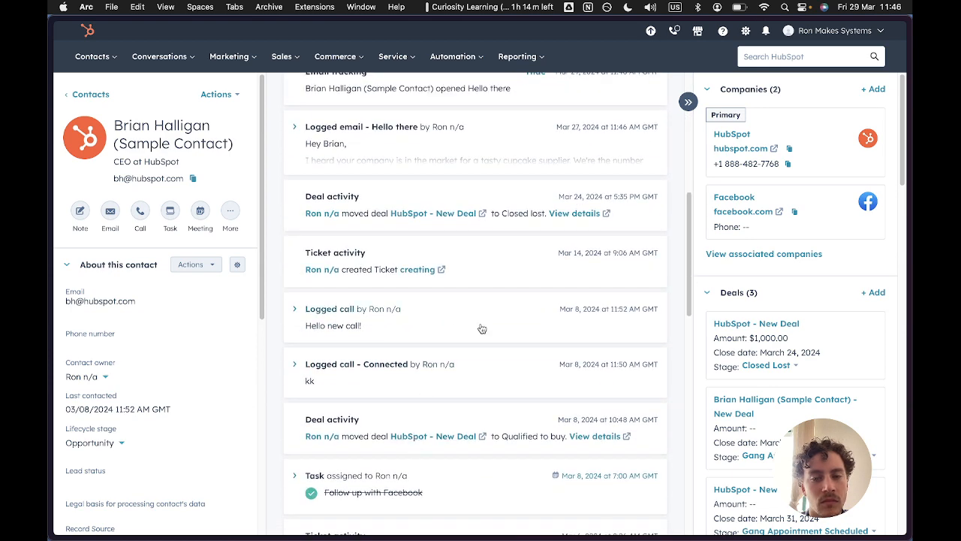
click(297, 311)
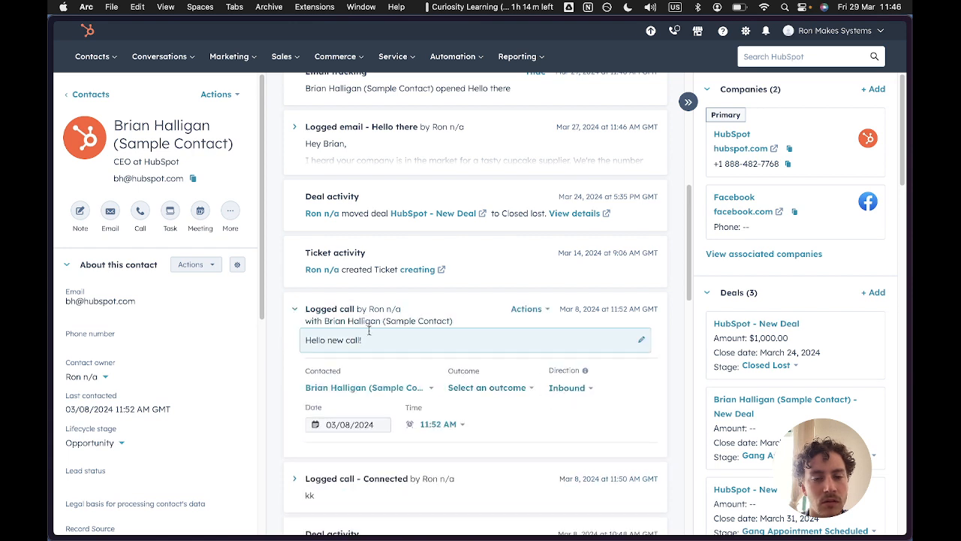
mouse_move(362, 317)
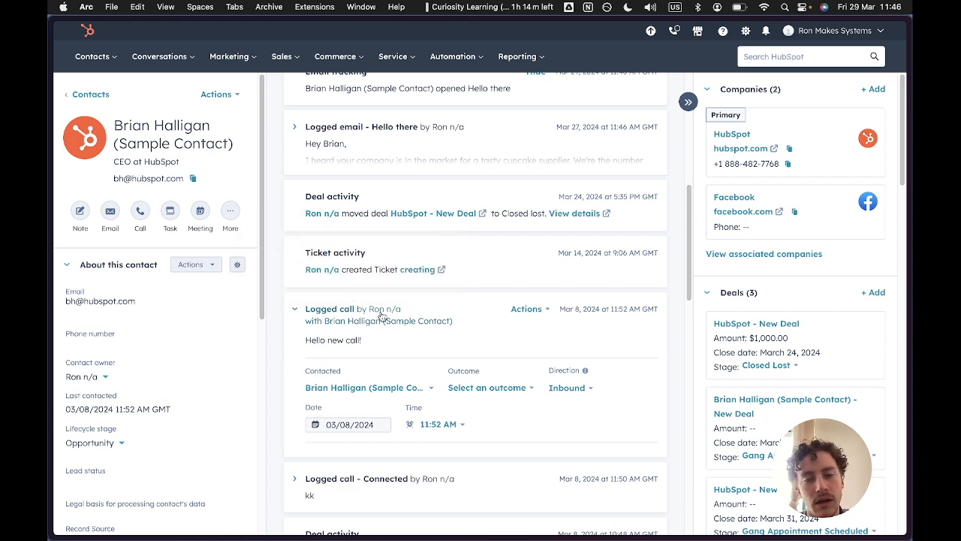
click(295, 309)
click(296, 309)
click(295, 310)
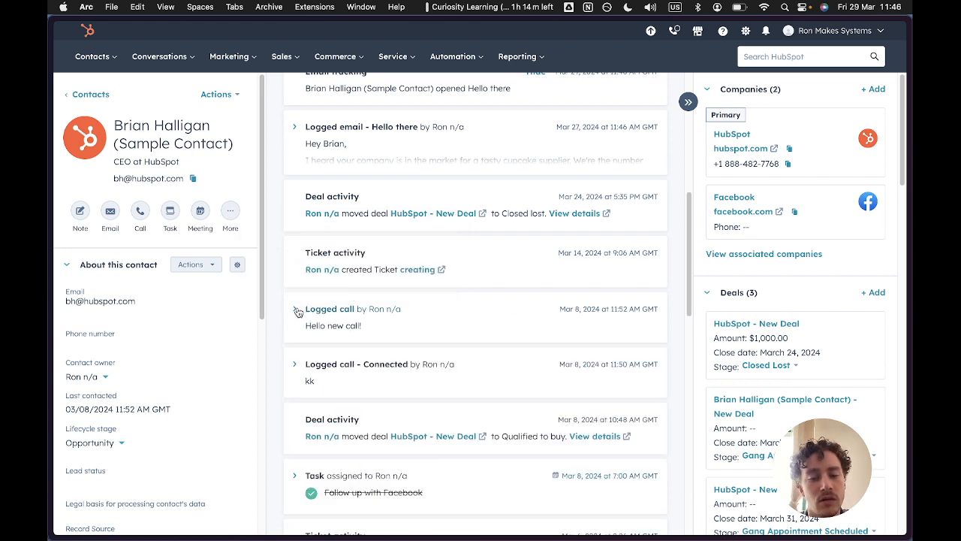
click(295, 309)
- Try the "Hello new call!" entry's direction as Outbound to compare its title, and return it to Inbound
click(579, 391)
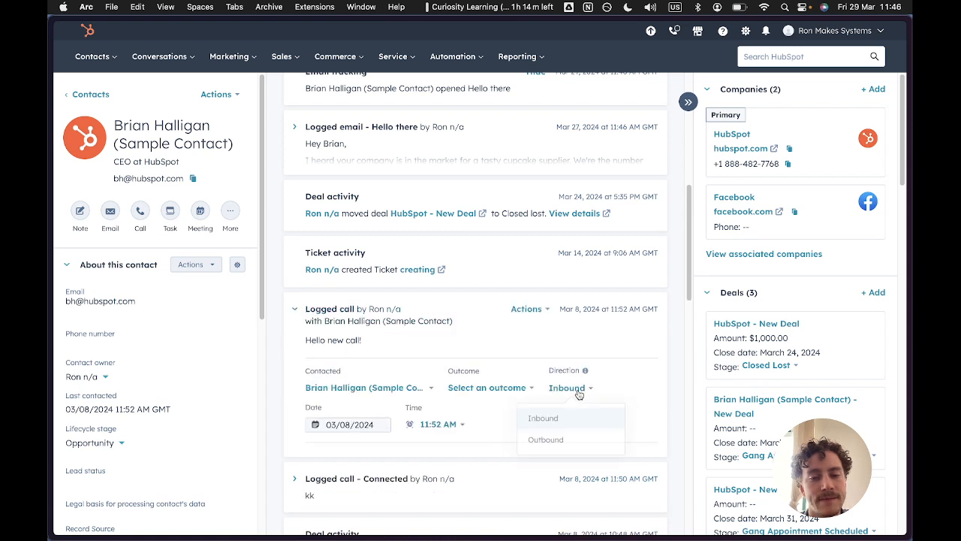
click(574, 440)
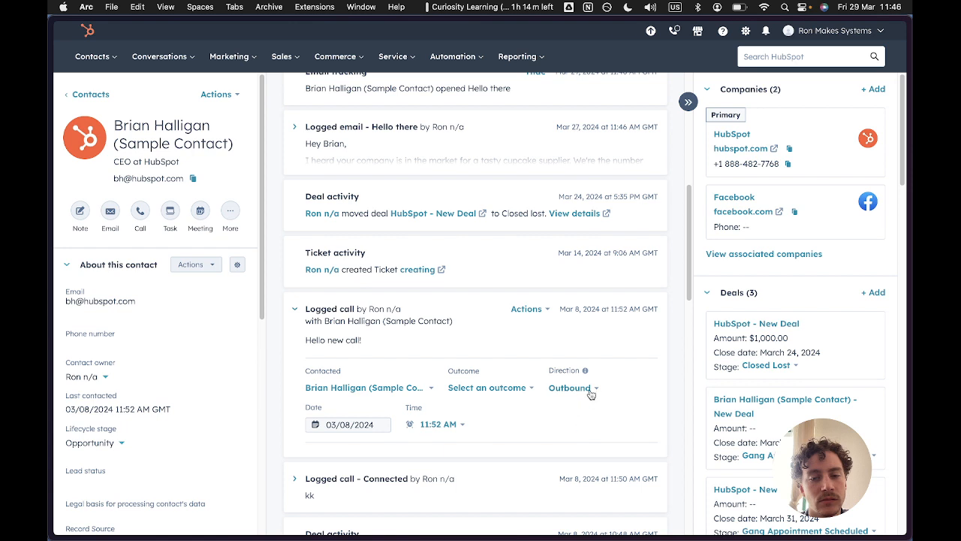
click(572, 388)
click(567, 423)
click(590, 390)
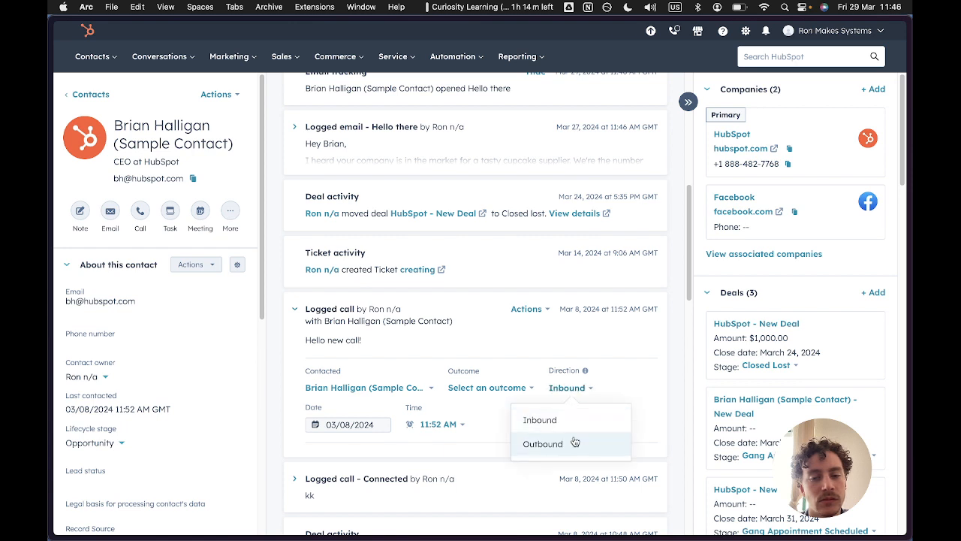
click(575, 442)
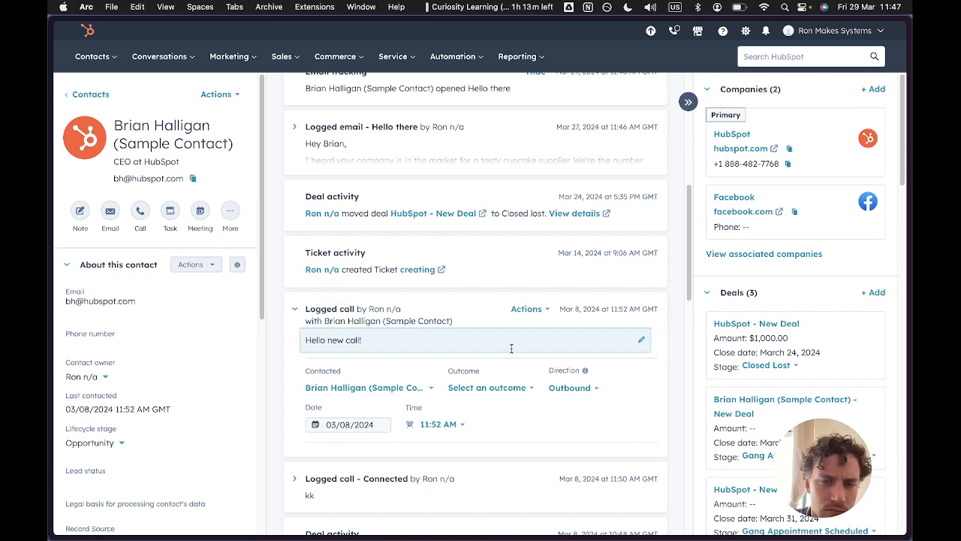
scroll(405, 305, up, 3)
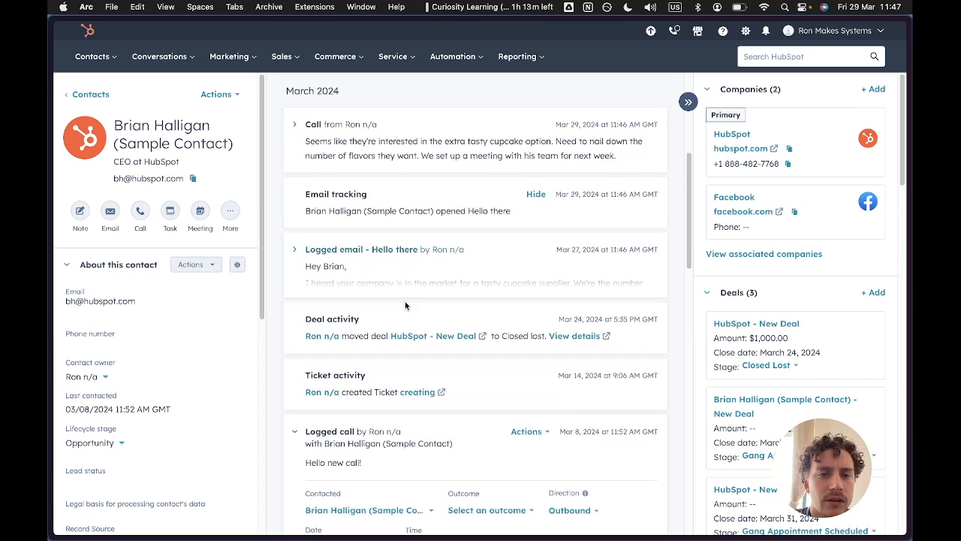
scroll(405, 304, down, 3)
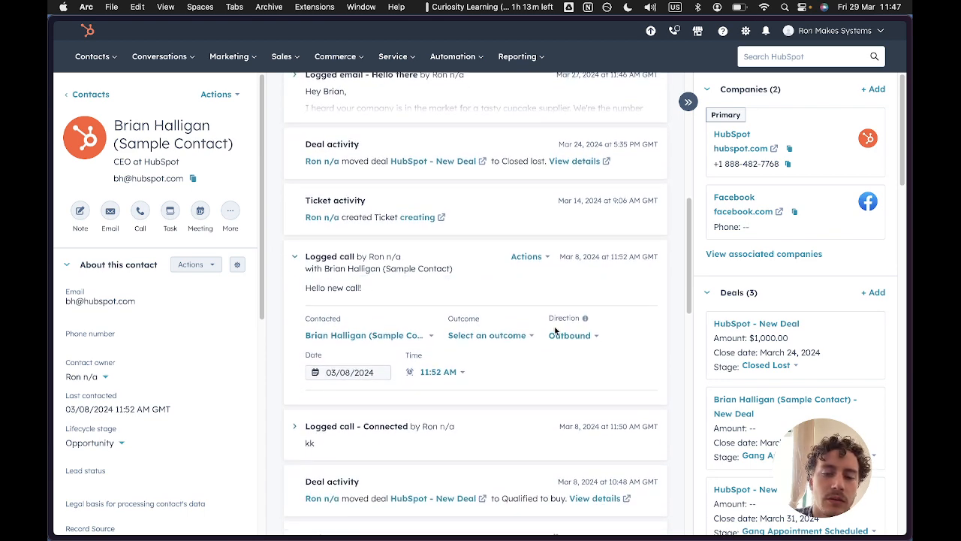
click(556, 334)
click(575, 363)
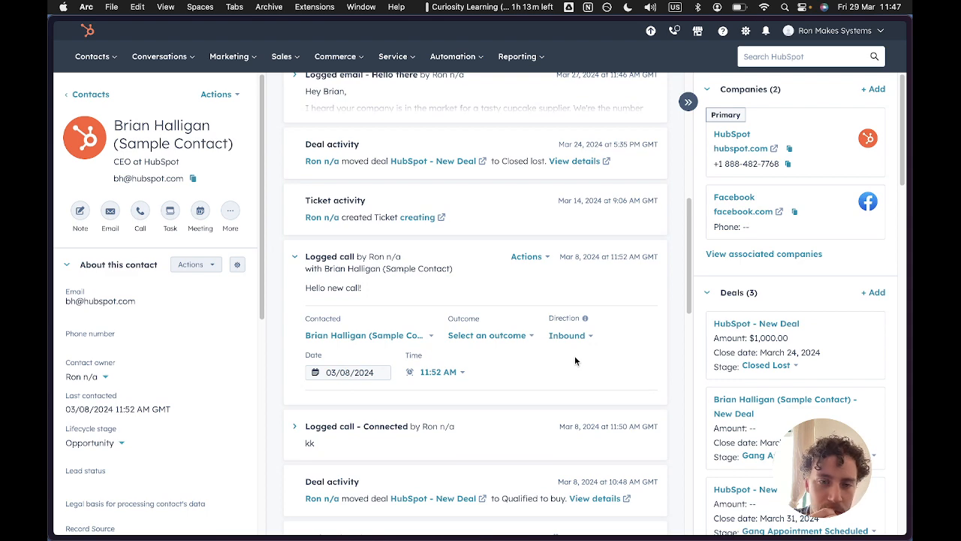
- Examine the logged call's editable description and its list of contacted people, keeping both as they are
scroll(426, 321, down, 1)
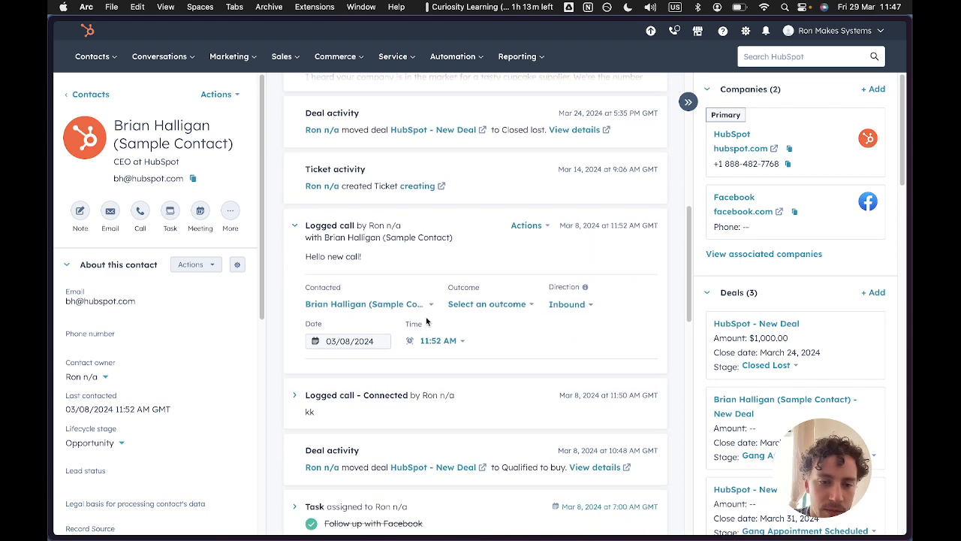
scroll(426, 322, up, 1)
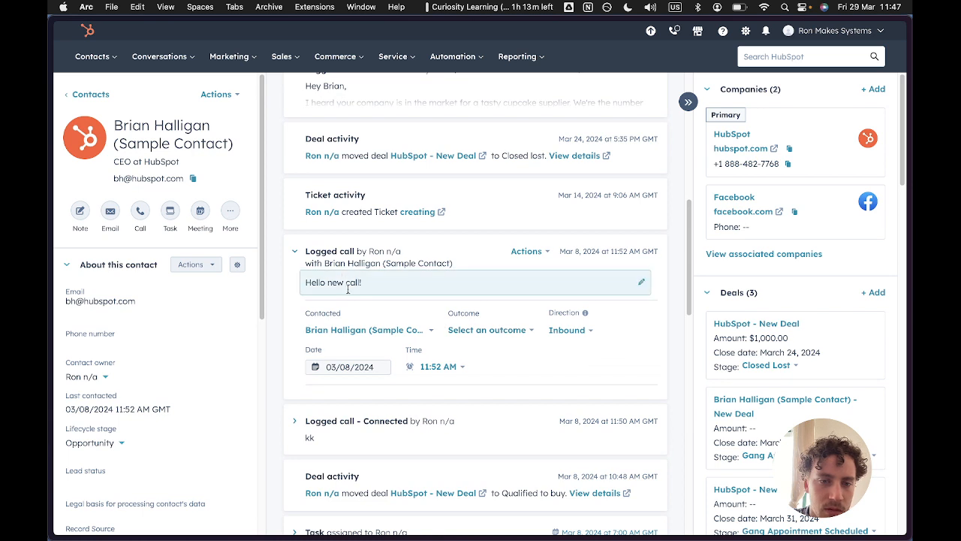
click(427, 279)
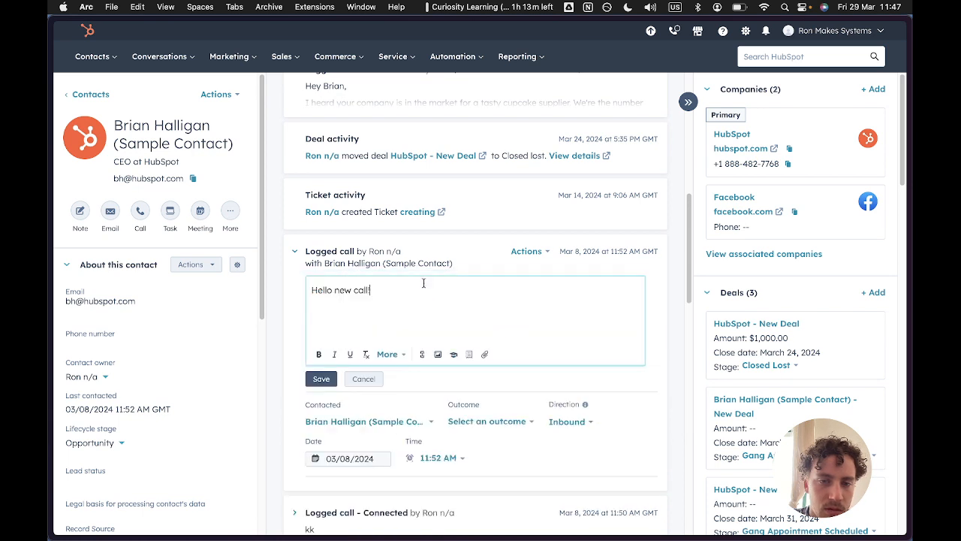
click(322, 379)
click(348, 330)
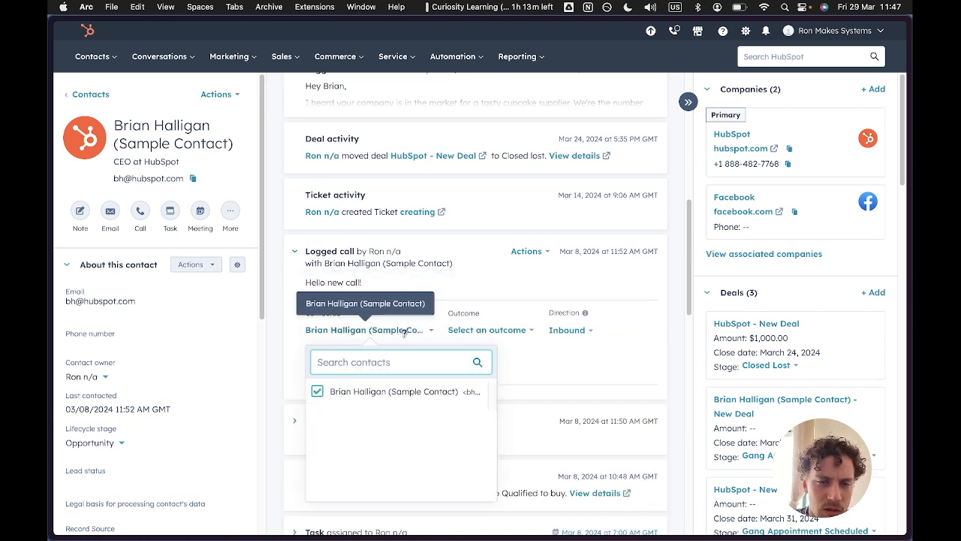
- Test the logged call's title with the outcomes Busy, Left live message and Connected, ending on Busy
click(451, 332)
click(469, 368)
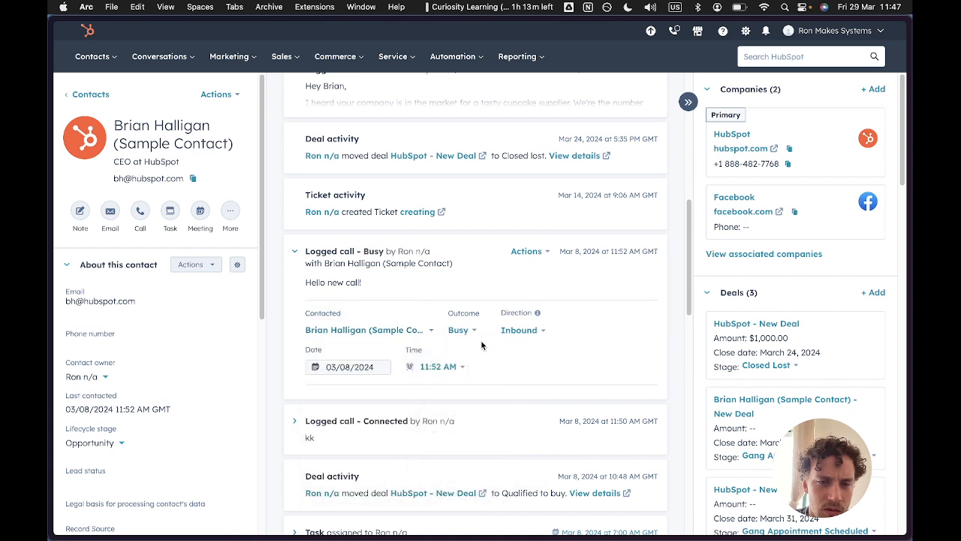
click(469, 336)
click(472, 406)
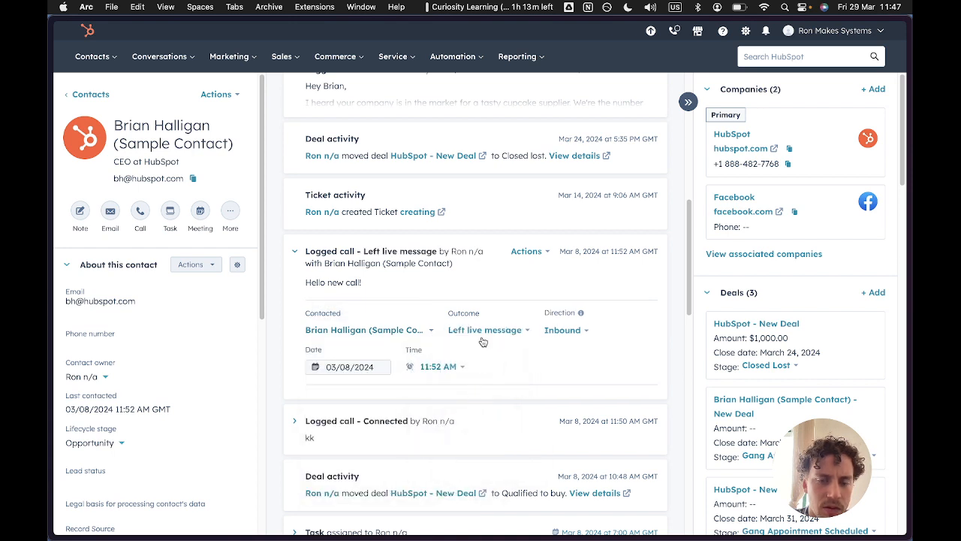
click(483, 339)
click(485, 386)
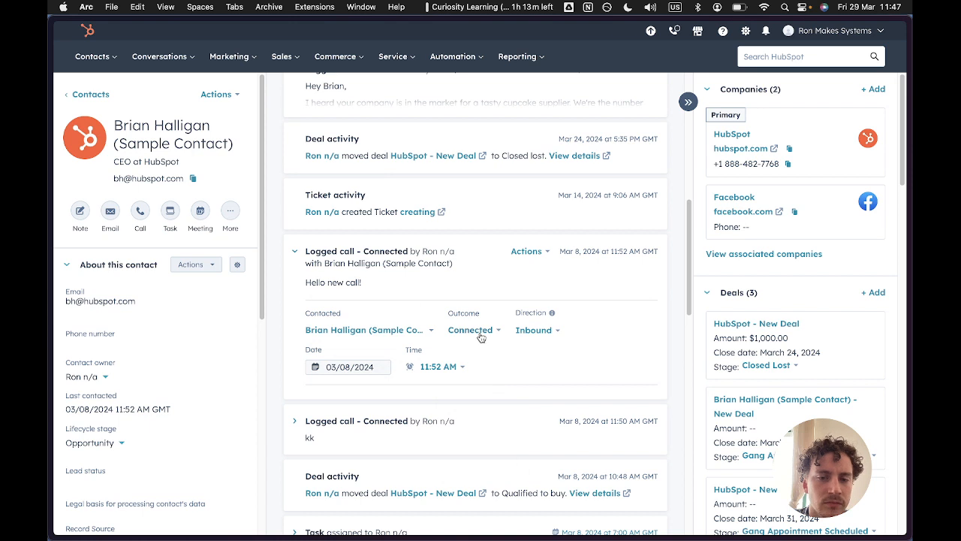
click(480, 338)
click(475, 363)
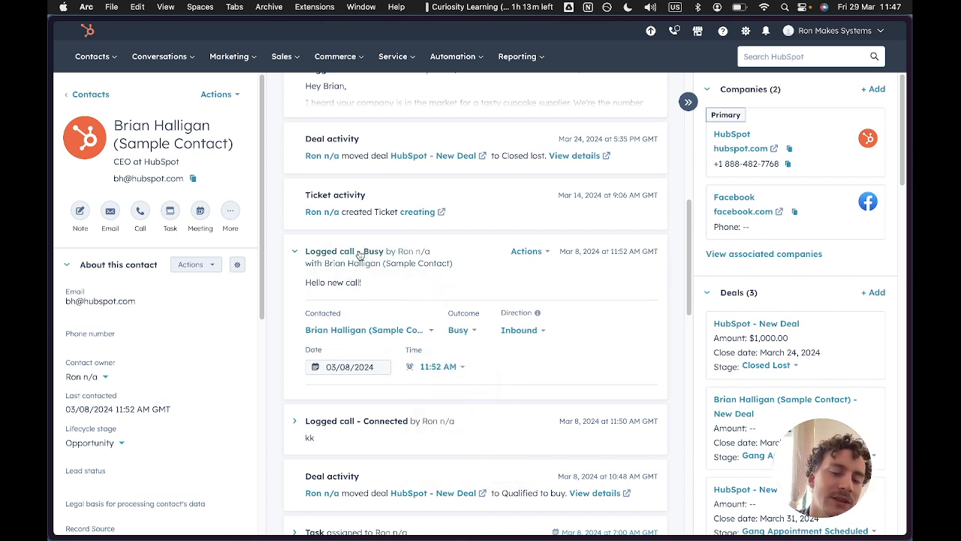
- Switch back to Fibery, remove the Name field with its unfinished formula from the Add Calls Item action, and save the Add Call button
mouse_move(87, 356)
click(98, 330)
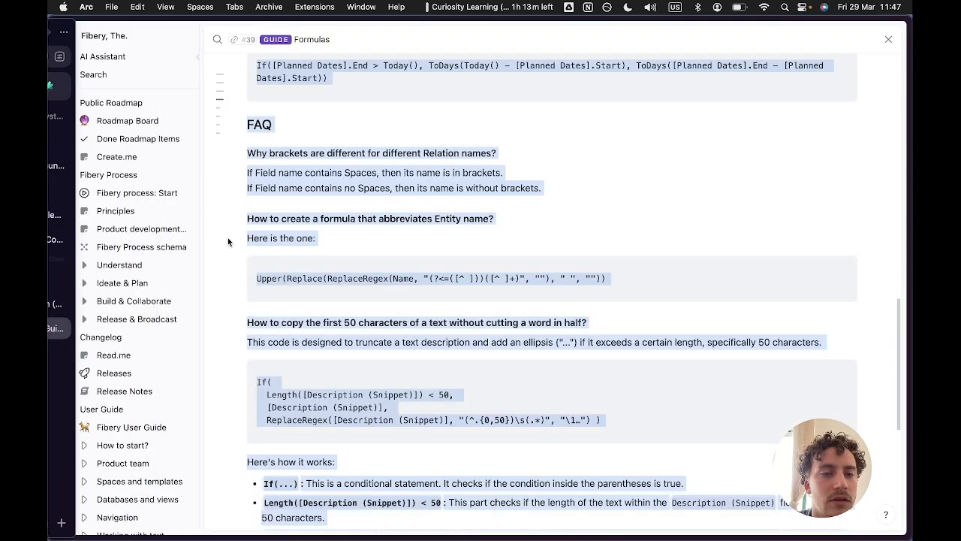
mouse_move(49, 210)
click(141, 79)
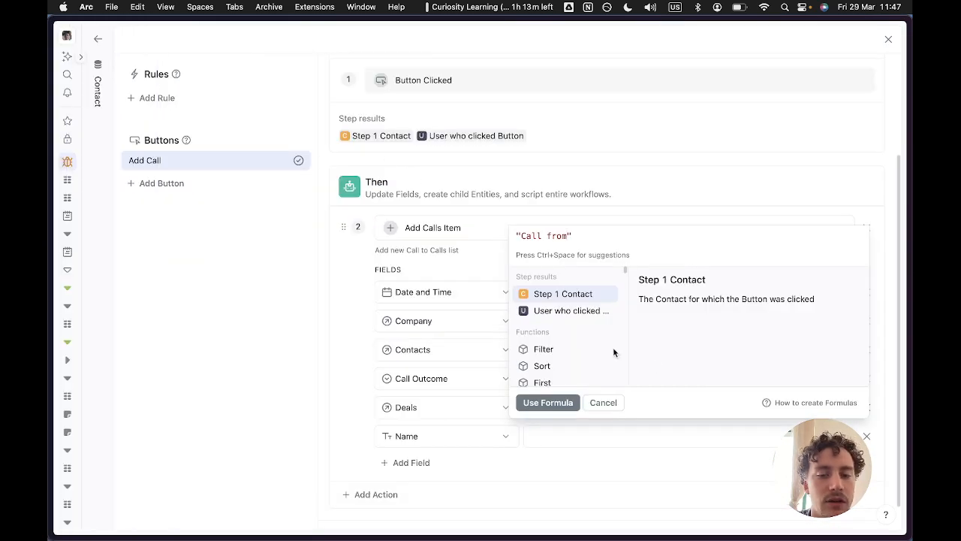
click(604, 405)
click(847, 292)
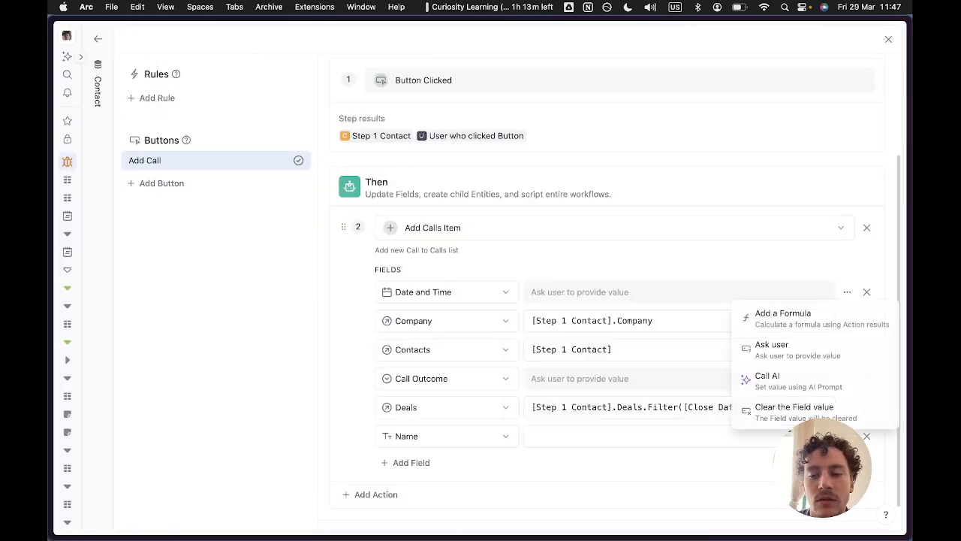
click(868, 440)
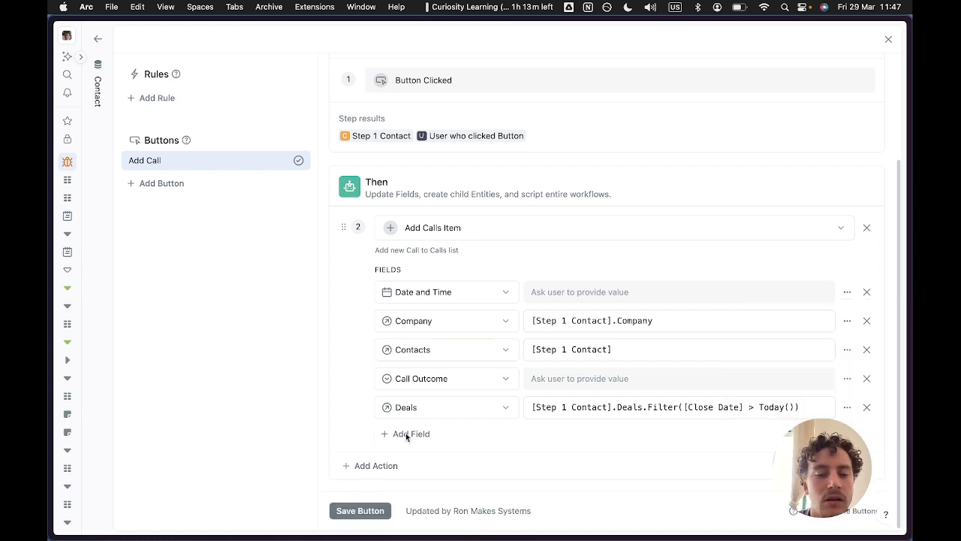
click(361, 511)
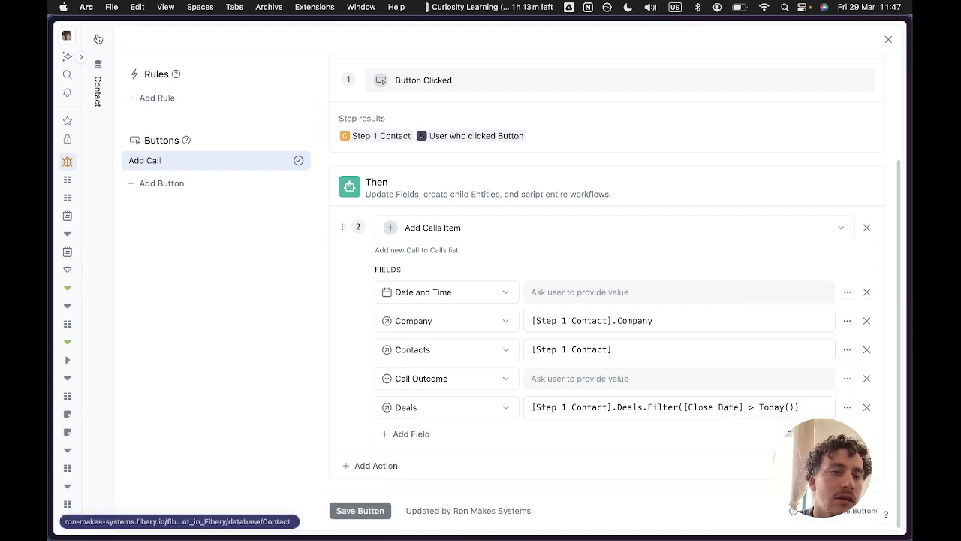
- Leave the Contact automations and open the Call database of the Hubspot in Fibery space
click(98, 39)
click(304, 80)
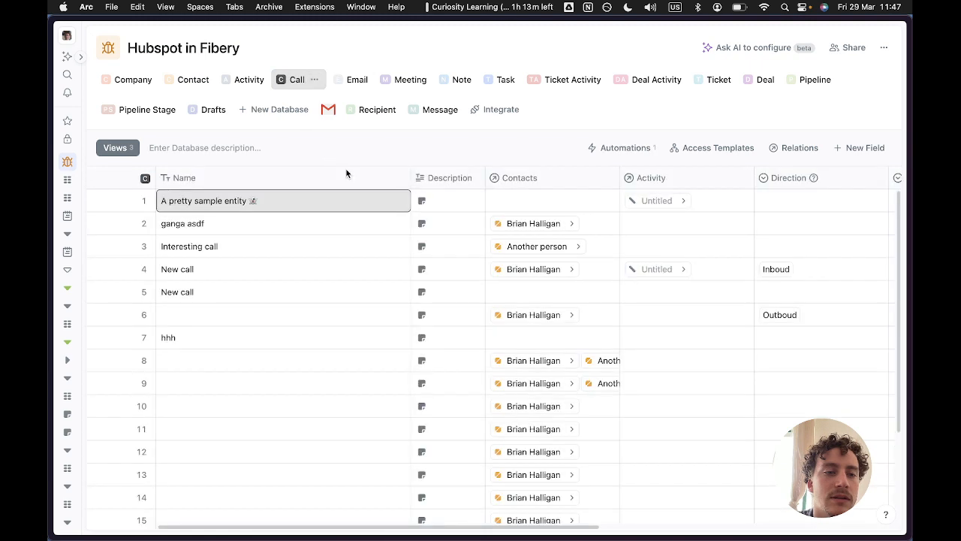
- Start converting the Call database's Name field to a formula, checking HubSpot's logged call title, and begin it with "Call" +
click(393, 182)
click(432, 197)
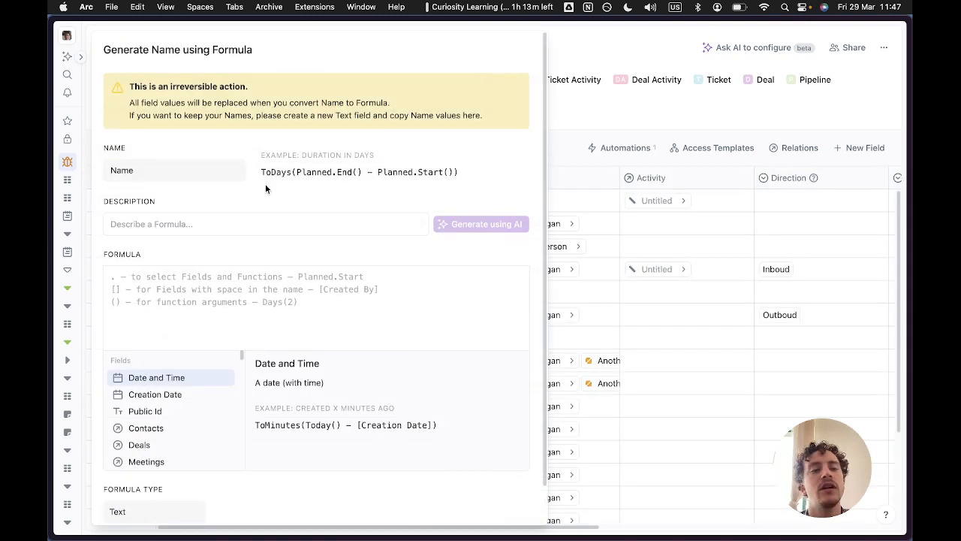
mouse_move(50, 391)
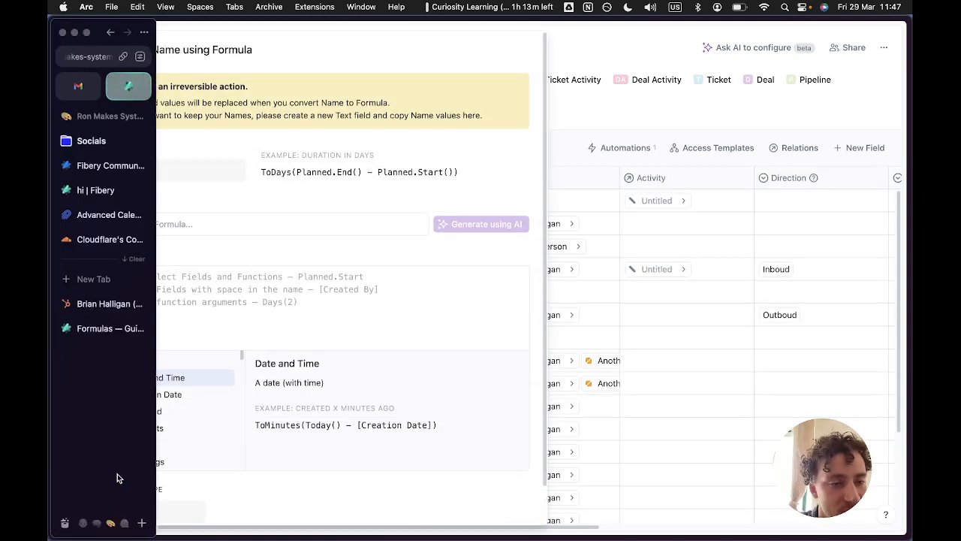
click(96, 303)
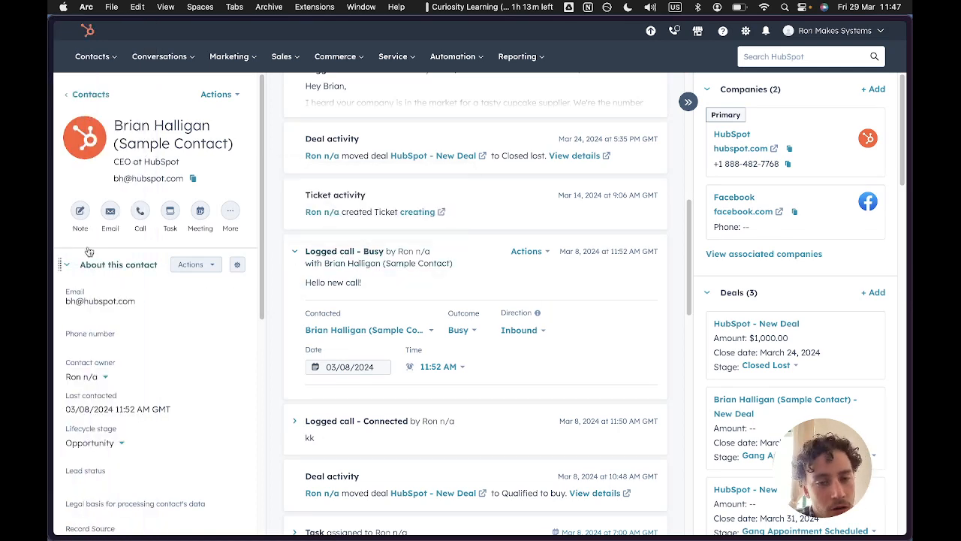
mouse_move(49, 248)
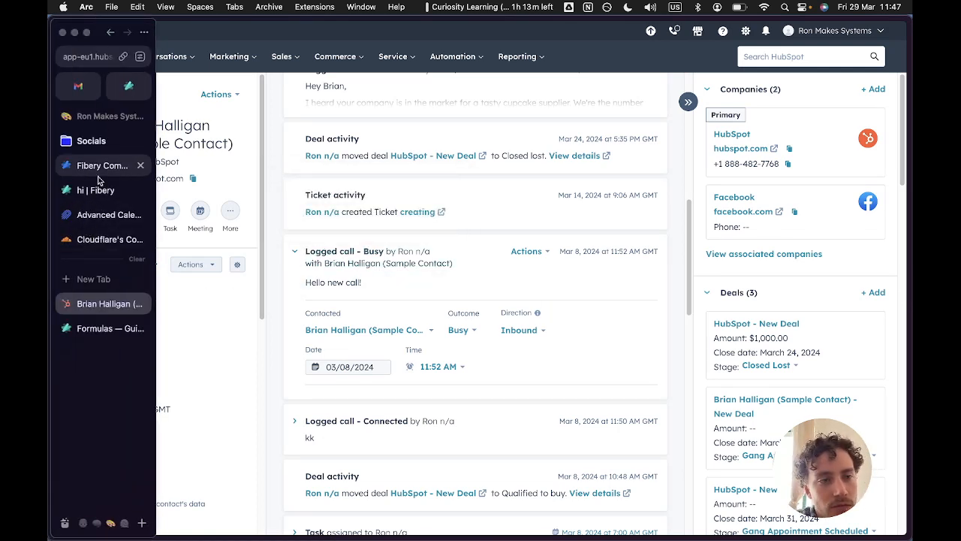
click(128, 86)
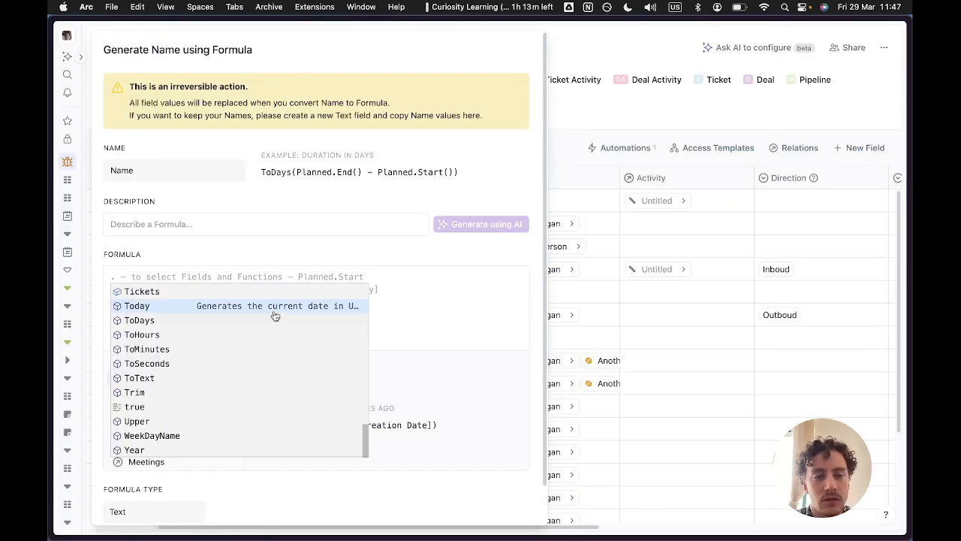
text("Call)
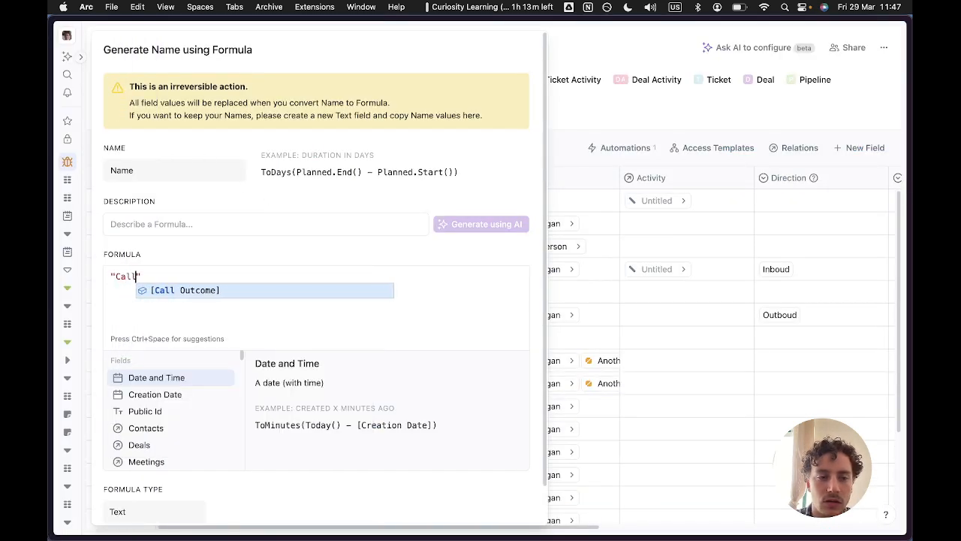
text(" +)
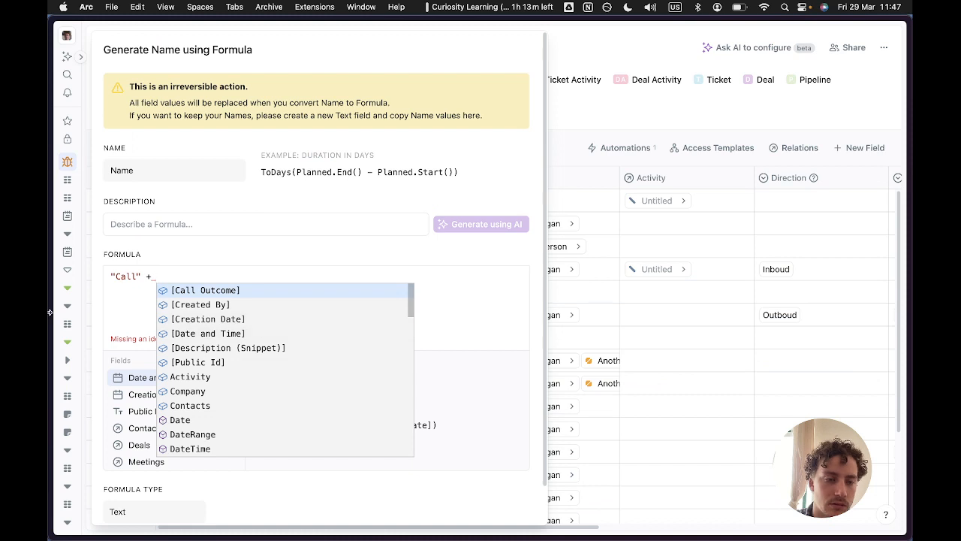
- Show the HubSpot contact page in a split view beside Fibery, widen the Fibery side, and collapse the Busy logged call
mouse_move(49, 312)
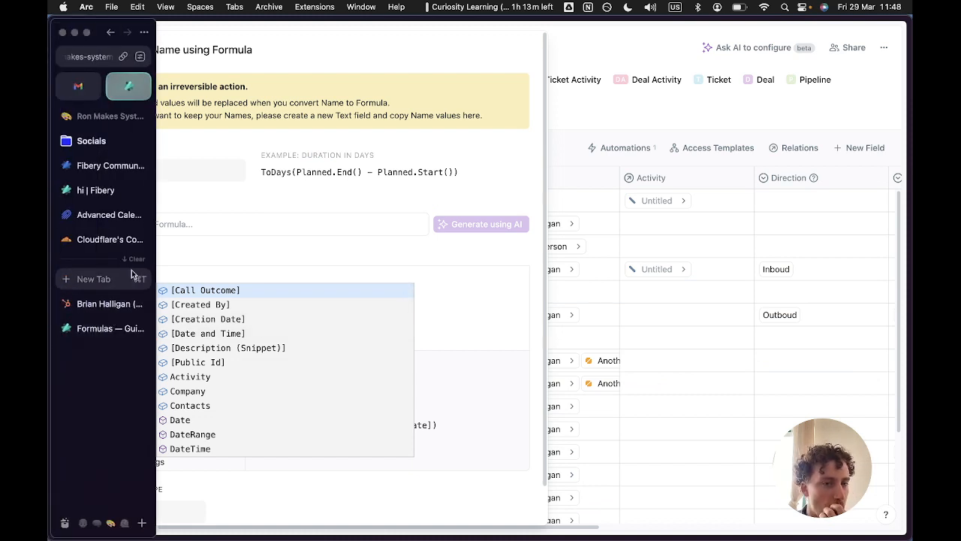
click(104, 303)
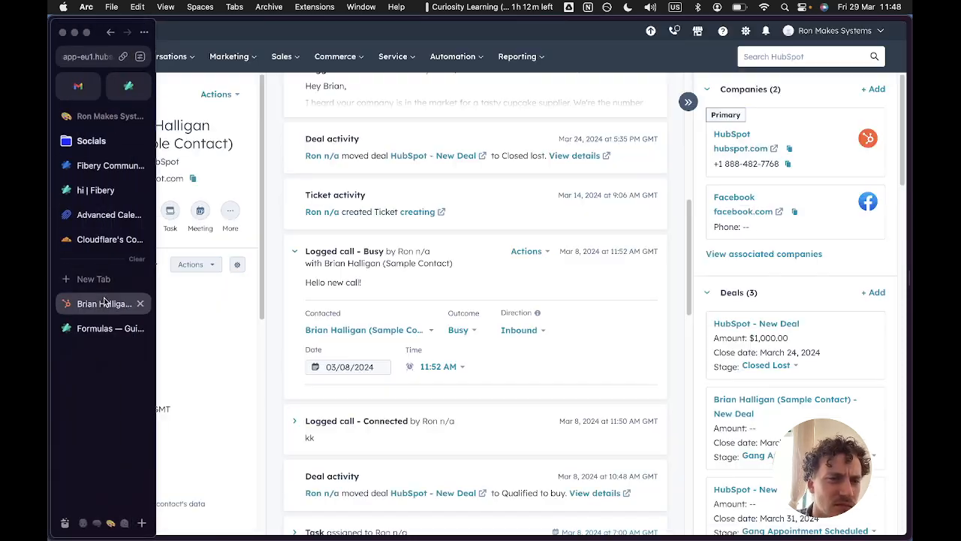
drag(102, 307, 771, 258)
click(130, 89)
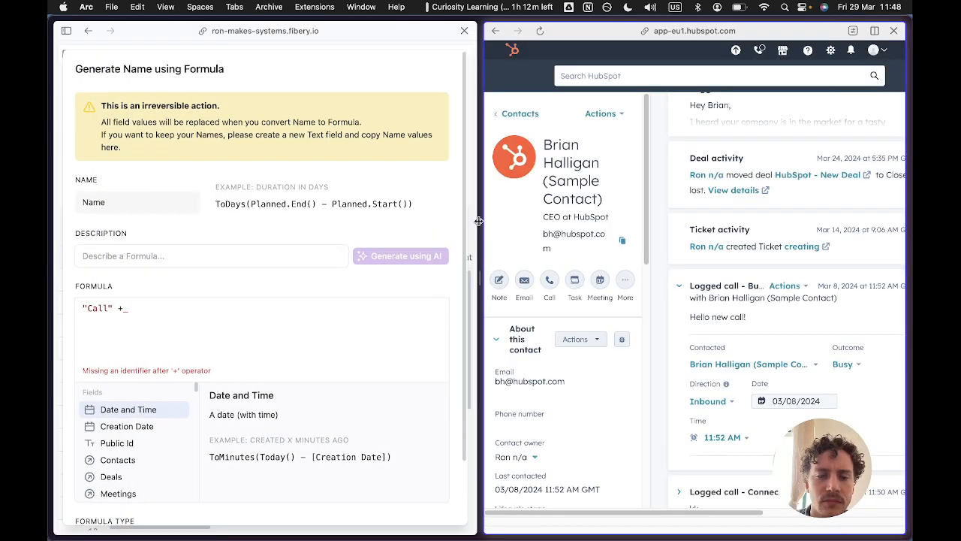
drag(478, 220, 586, 220)
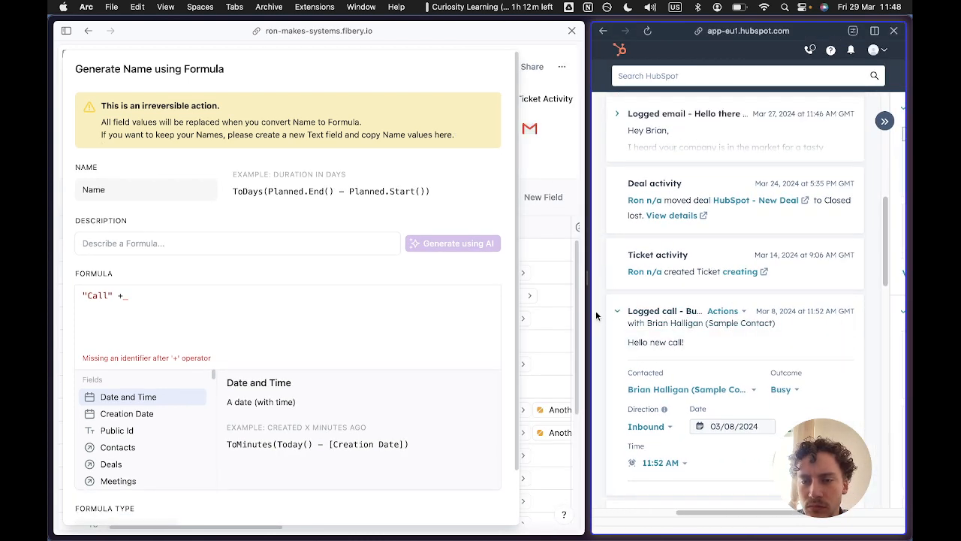
click(617, 311)
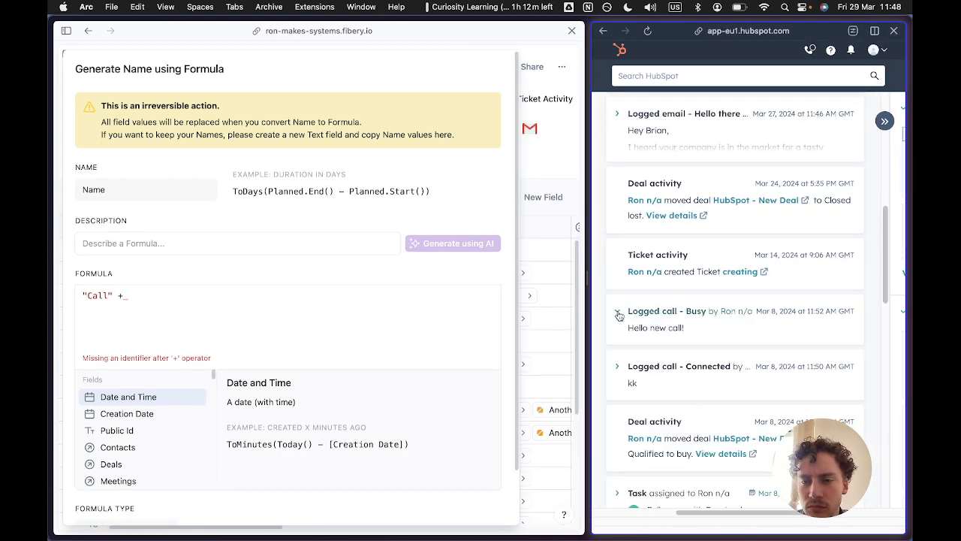
- Extend the Name formula's text to "Call - " and add the Call Outcome field after the plus sign
click(109, 296)
text(-)
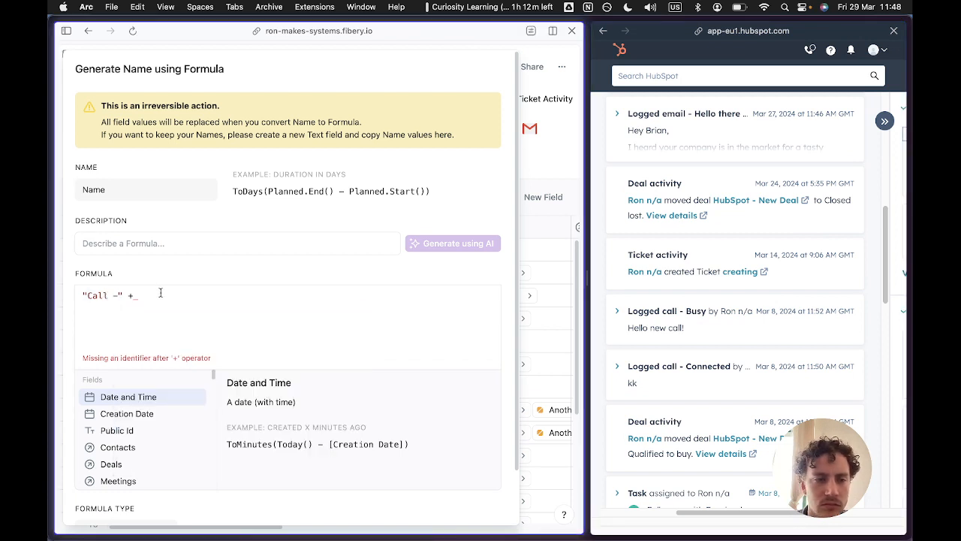
click(178, 295)
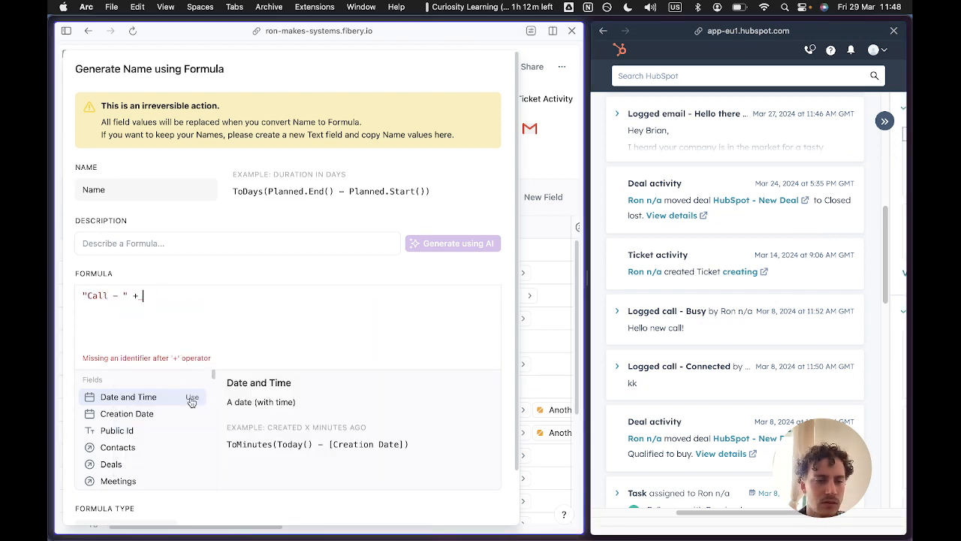
scroll(188, 398, down, 2)
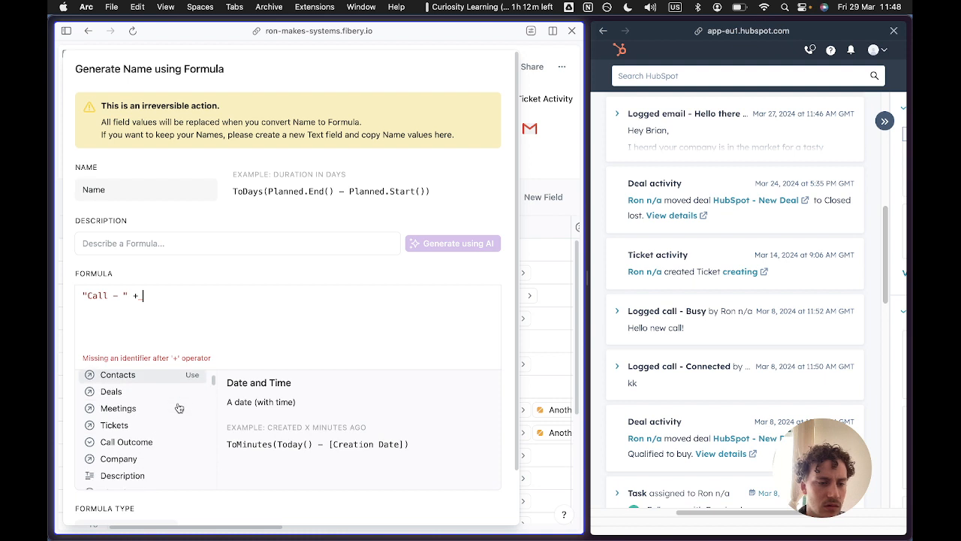
click(193, 442)
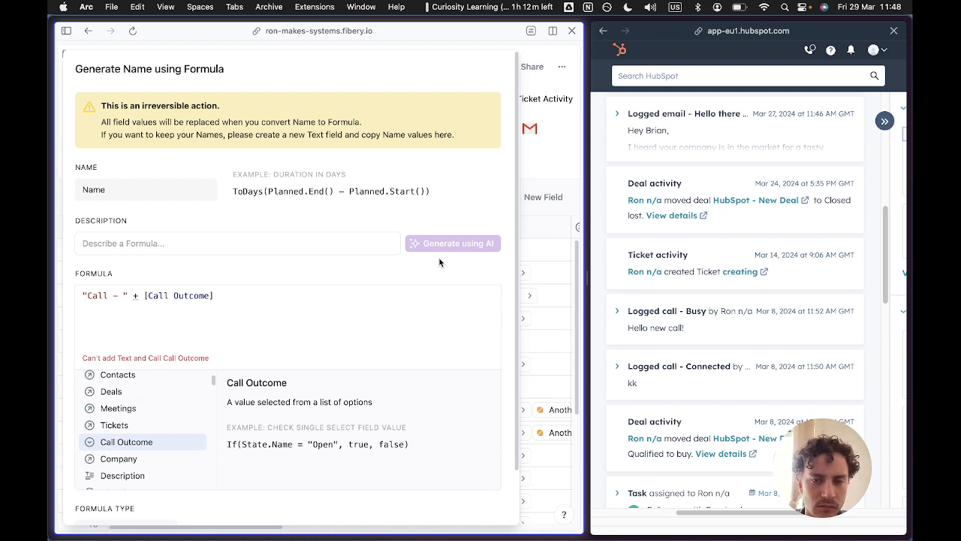
text(by)
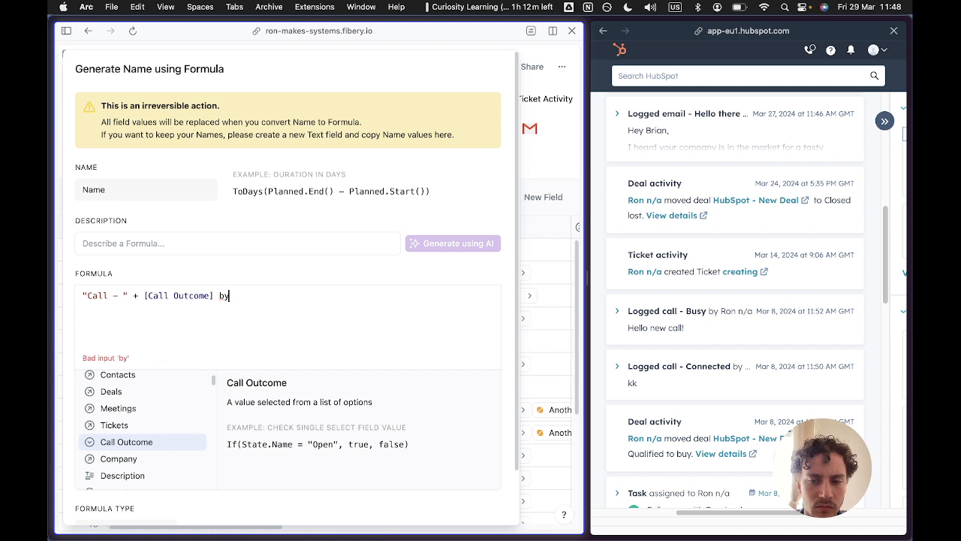
key(BackSpace)
key(BackSpace)
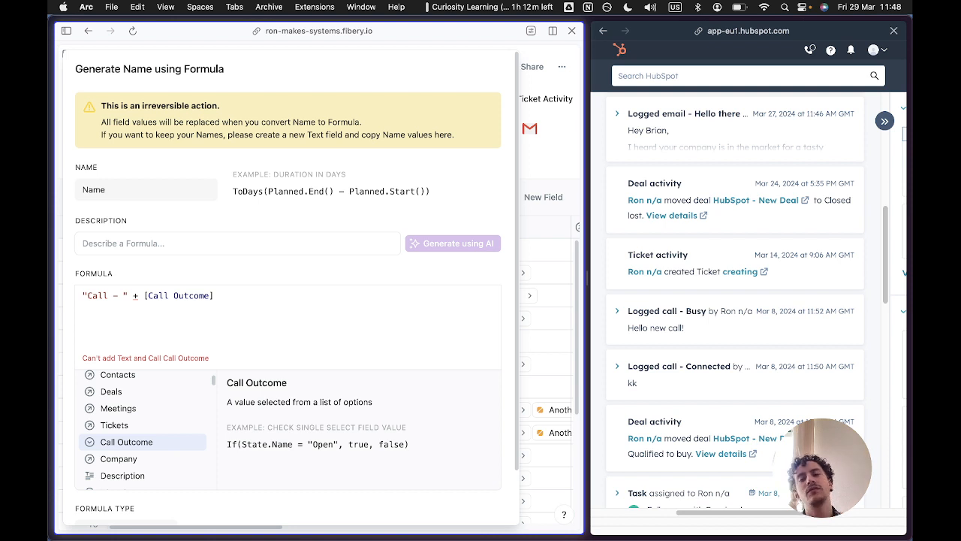
- Compare the Busy logged call's title in HubSpot in its collapsed and expanded states
click(618, 311)
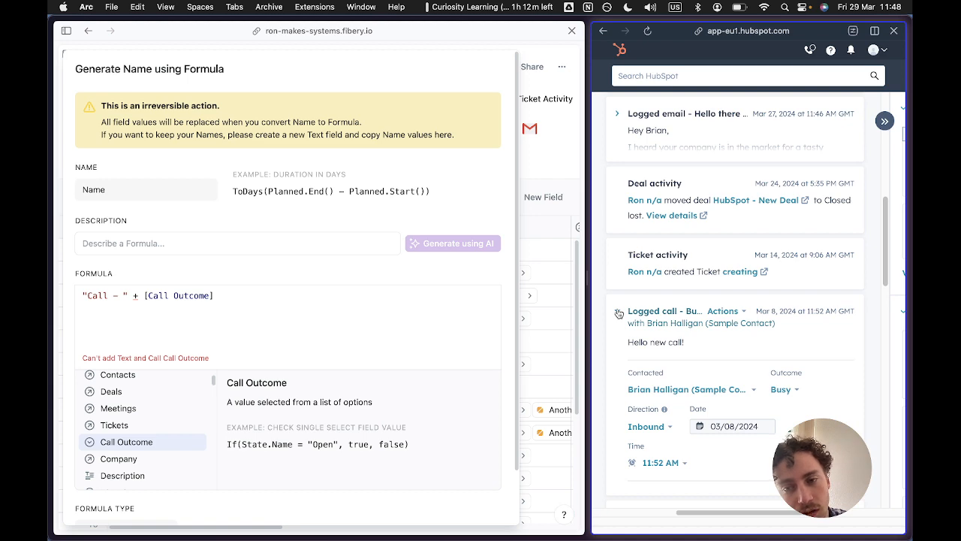
click(619, 314)
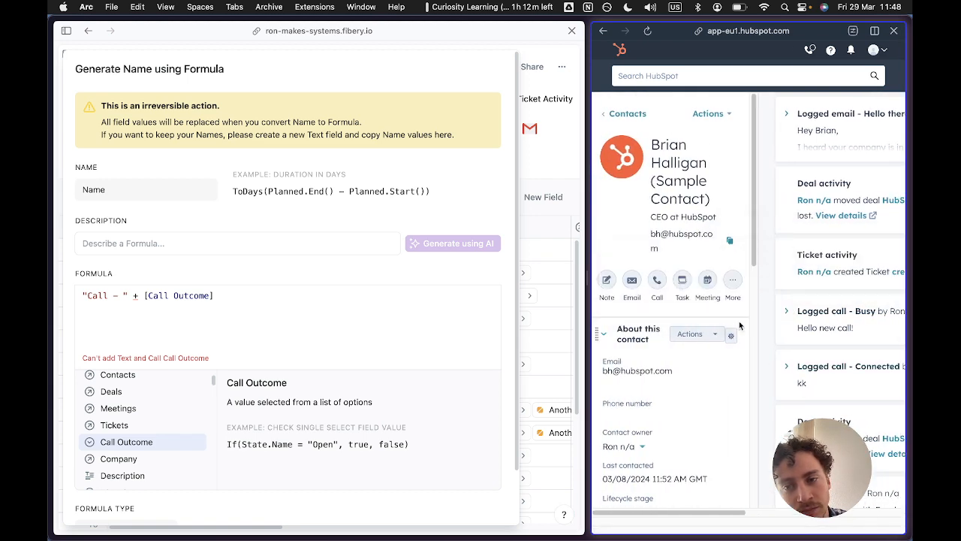
click(762, 253)
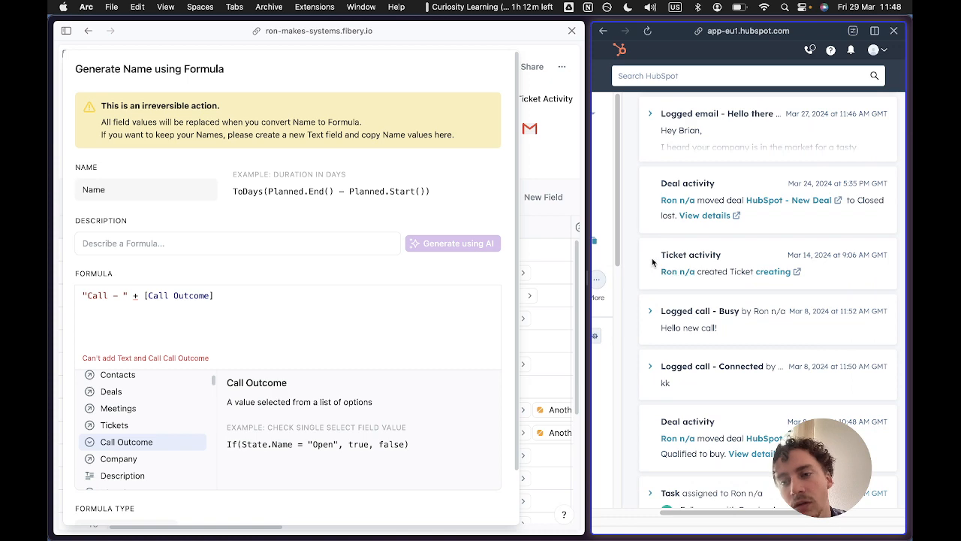
click(650, 314)
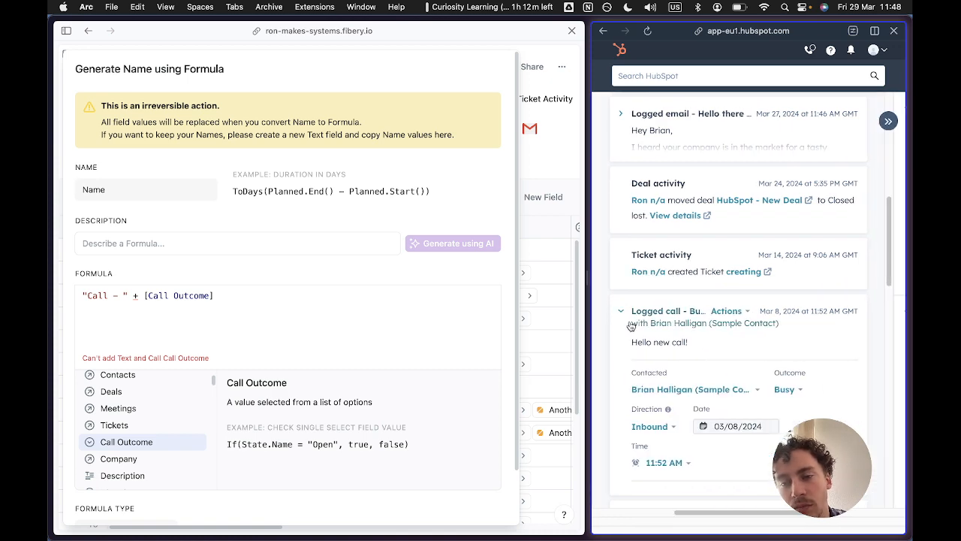
click(622, 312)
click(622, 311)
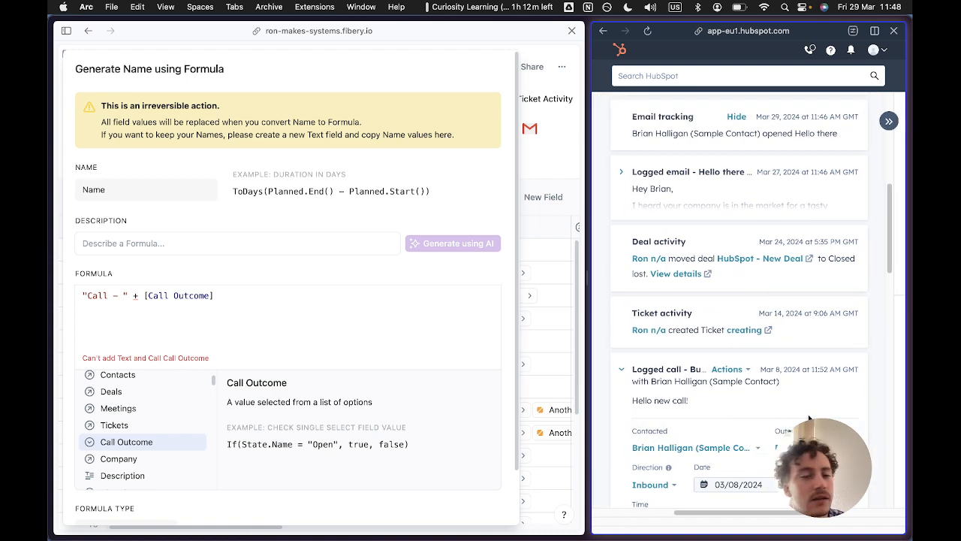
- Append a single-space text and the Created By field to the Name formula, joined with plus signs
click(215, 296)
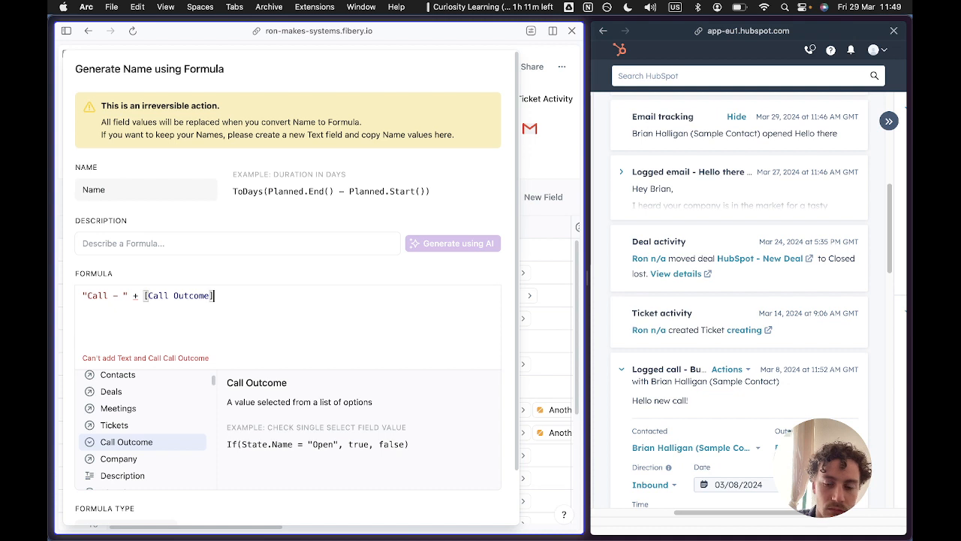
text(")
key(BackSpace)
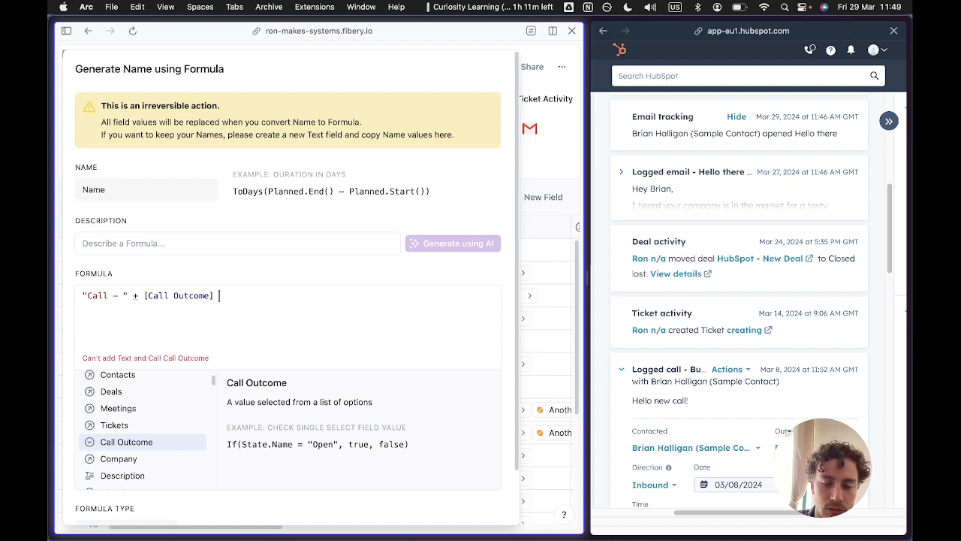
text(+ ")
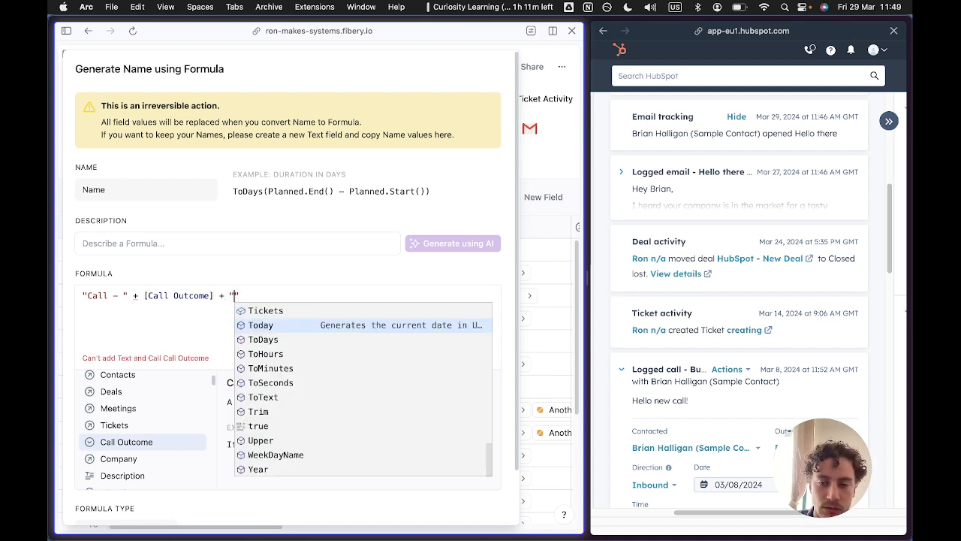
key(BackSpace)
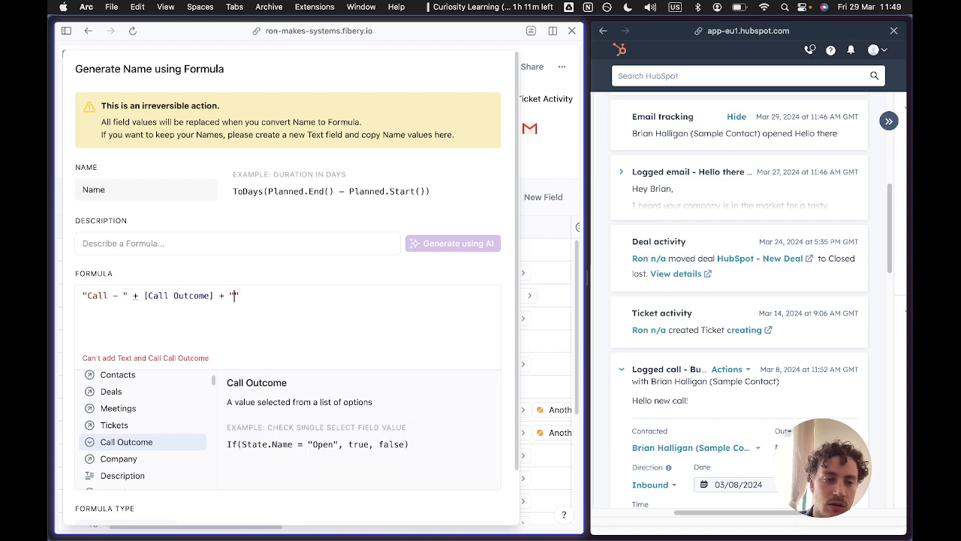
text(")
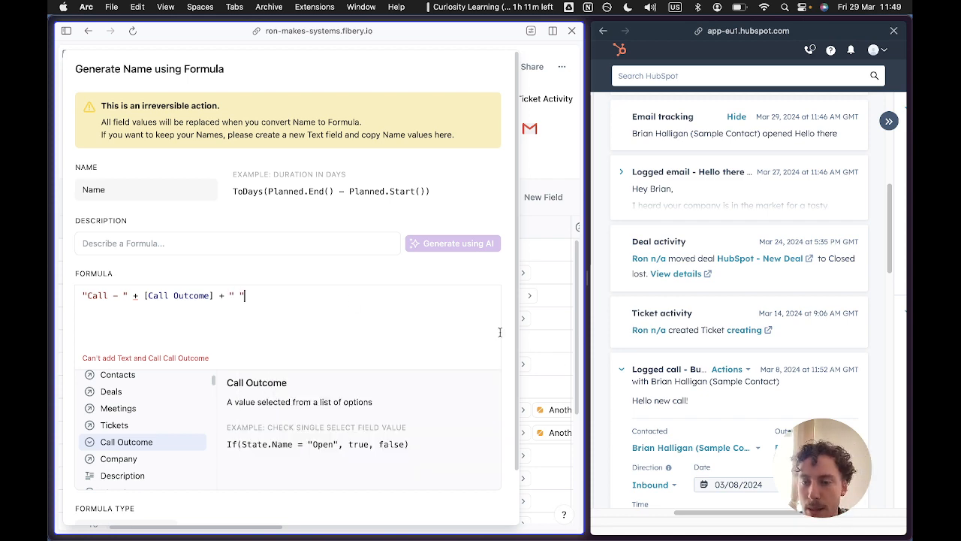
scroll(729, 394, down, 4)
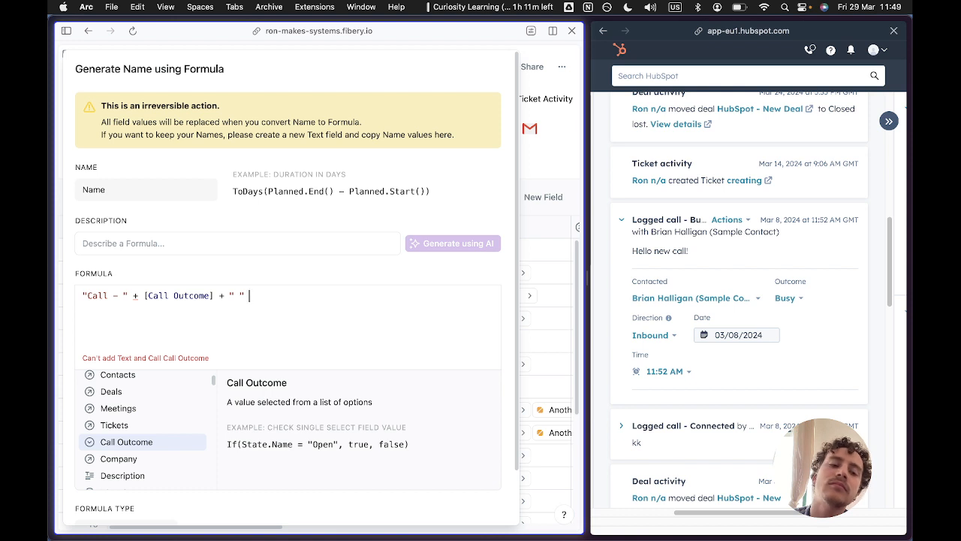
scroll(172, 402, up, 1)
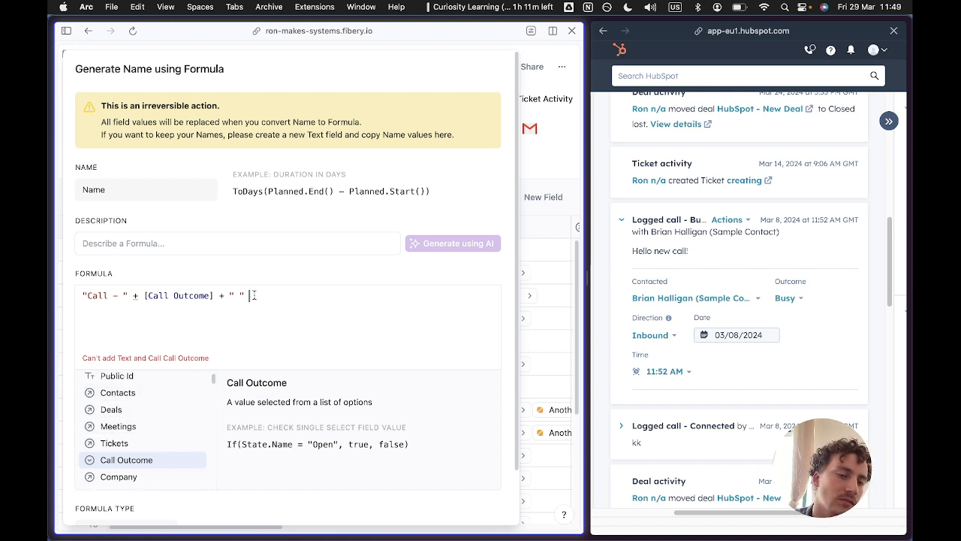
text(+)
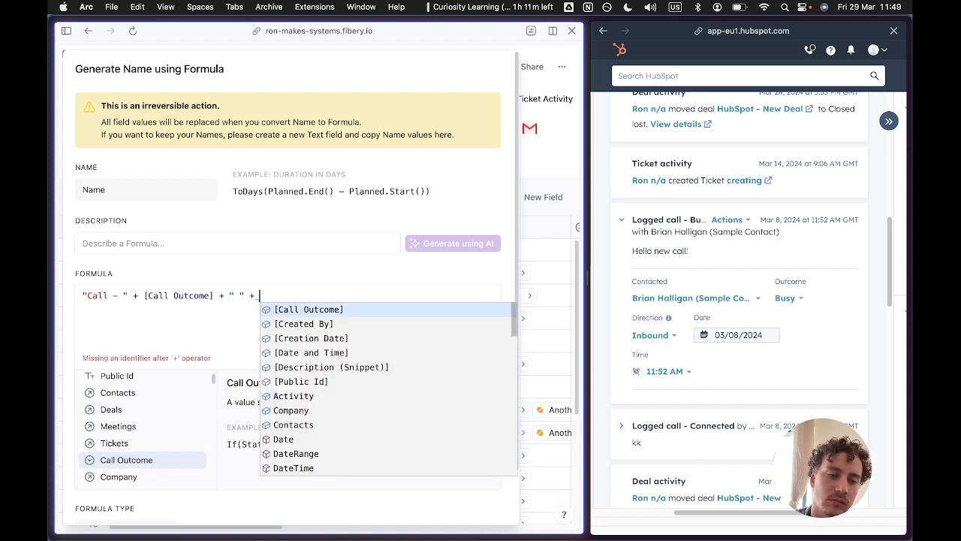
click(297, 323)
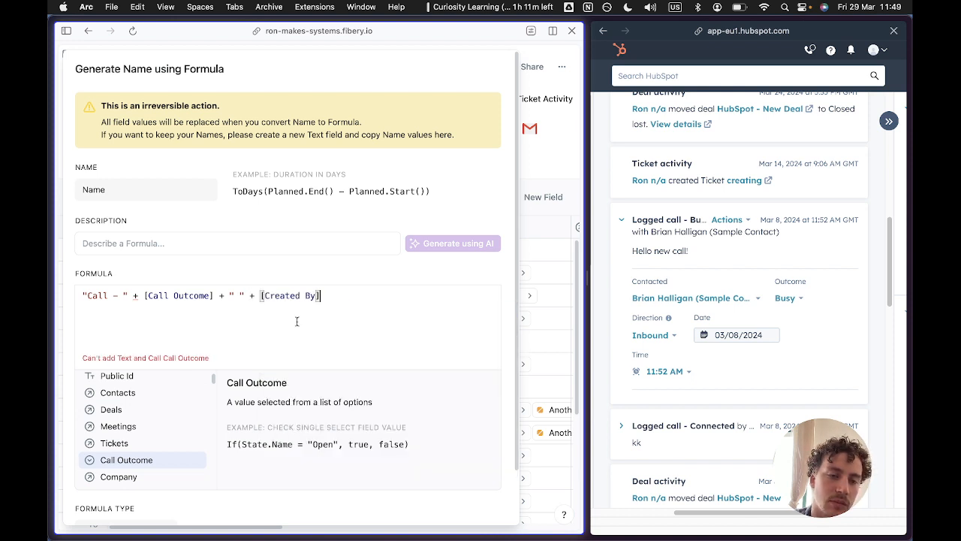
- Compare the Connected logged call's title and contacts in HubSpot in its collapsed and expanded states
click(621, 427)
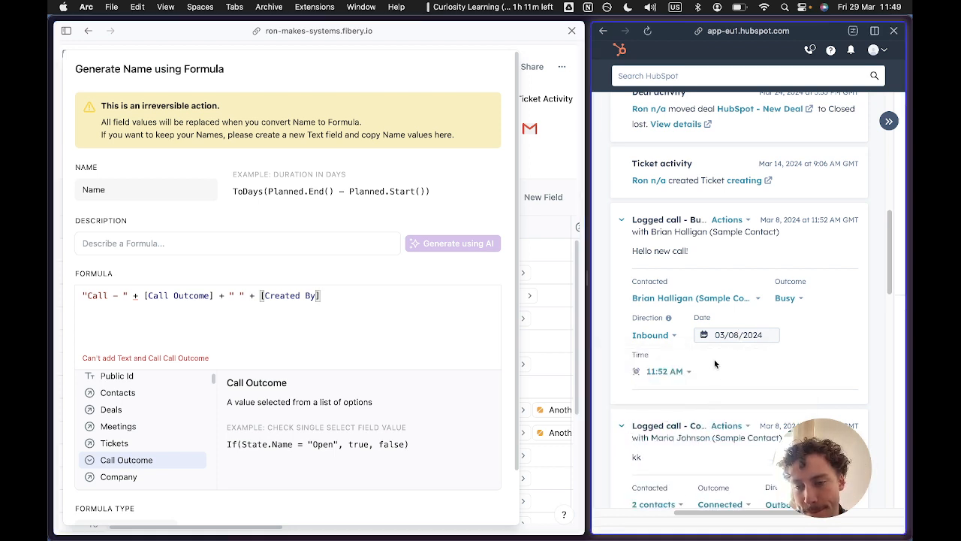
click(623, 428)
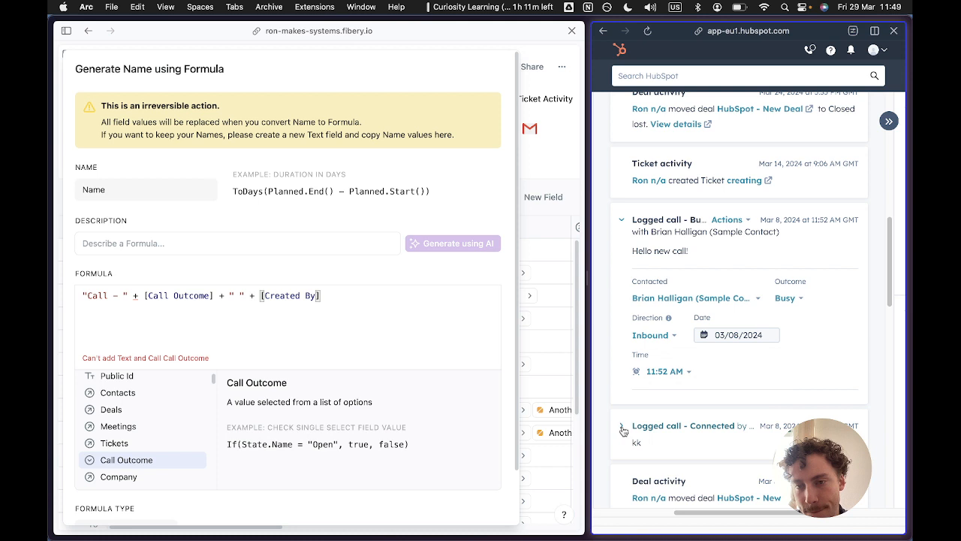
click(622, 428)
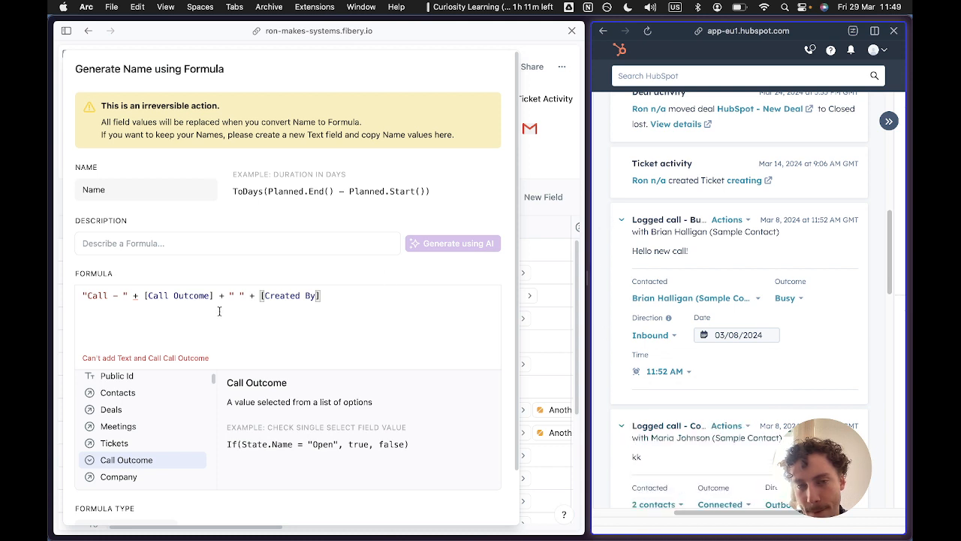
- Examine how the Busy logged call's title in HubSpot presents its outcome and creator when collapsed and when expanded
click(236, 296)
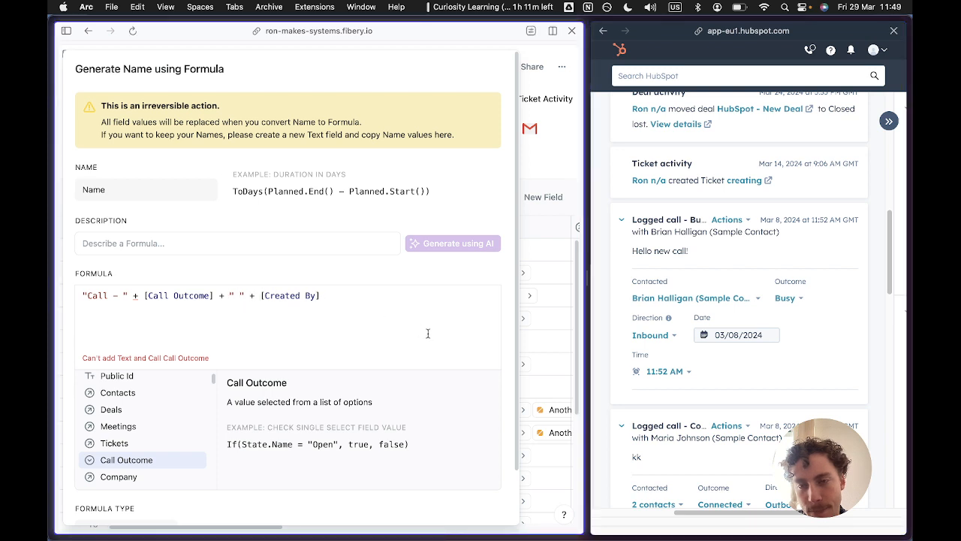
click(615, 221)
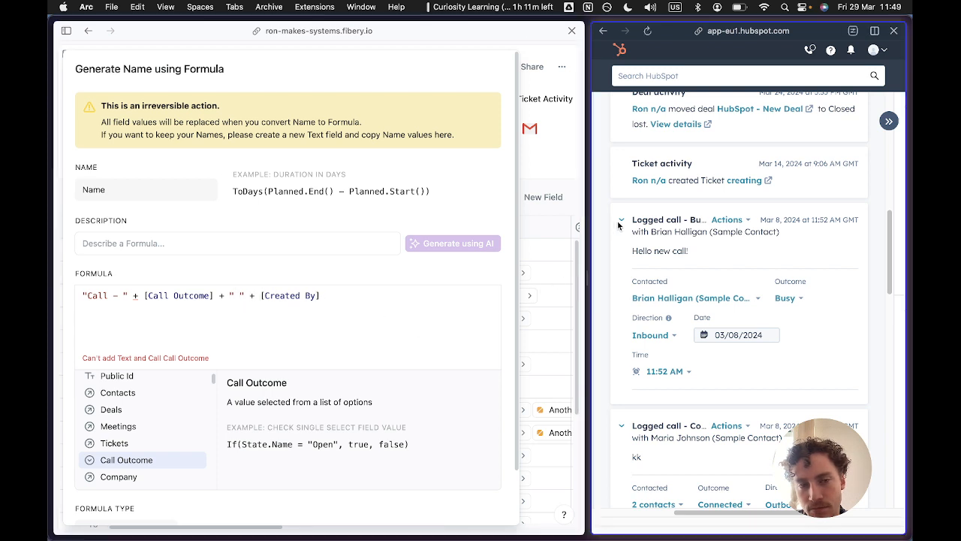
click(621, 221)
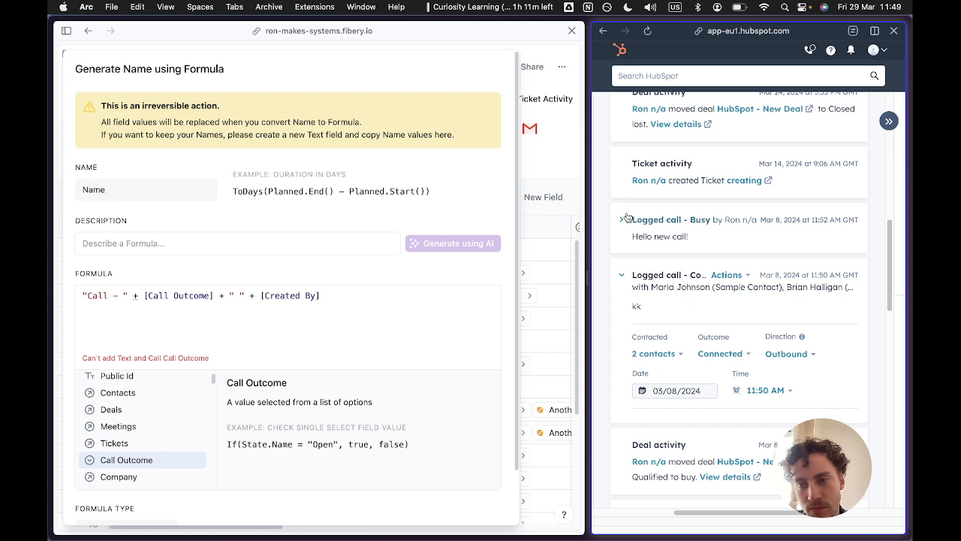
click(627, 217)
mouse_move(663, 225)
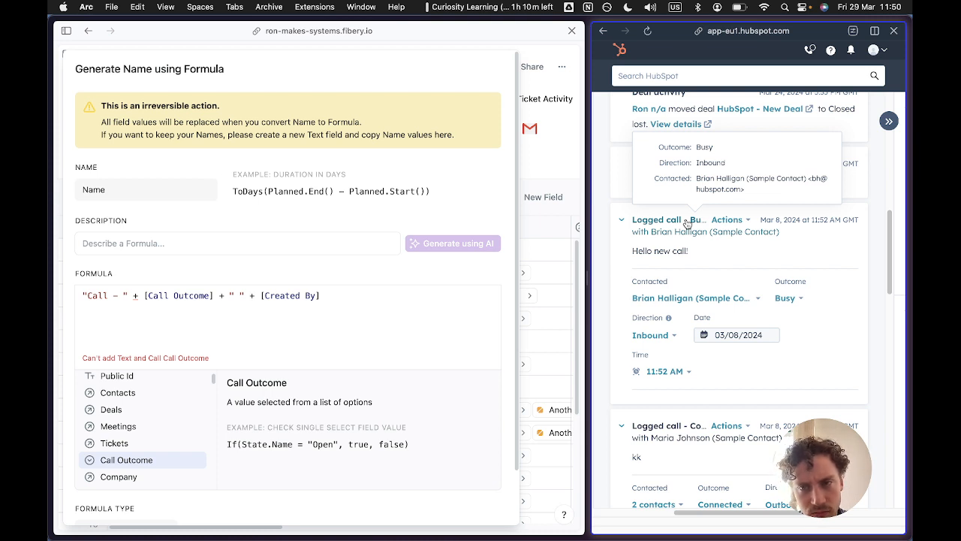
click(620, 221)
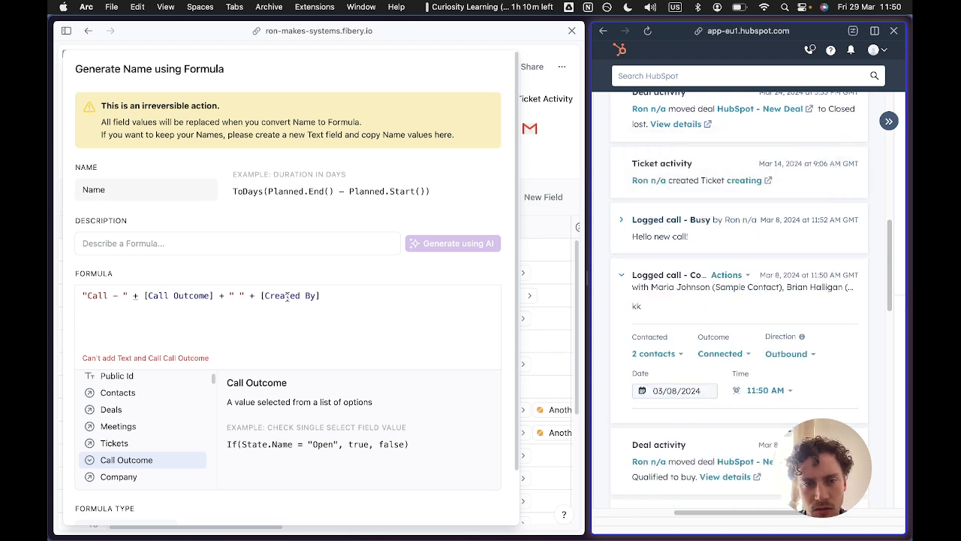
- Change the Name formula's opening text to "Logged call - " and the text before Created By to " by "
click(238, 294)
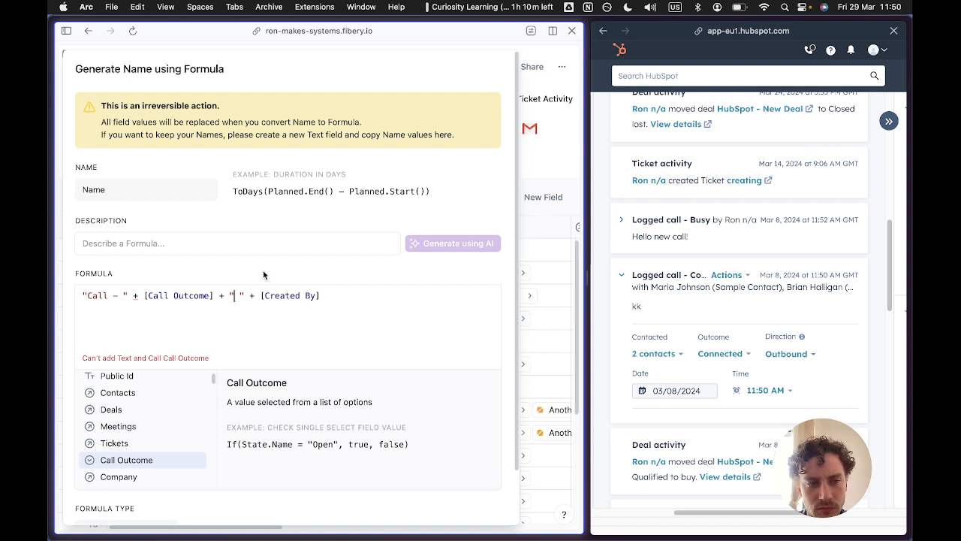
click(92, 295)
text(Logged)
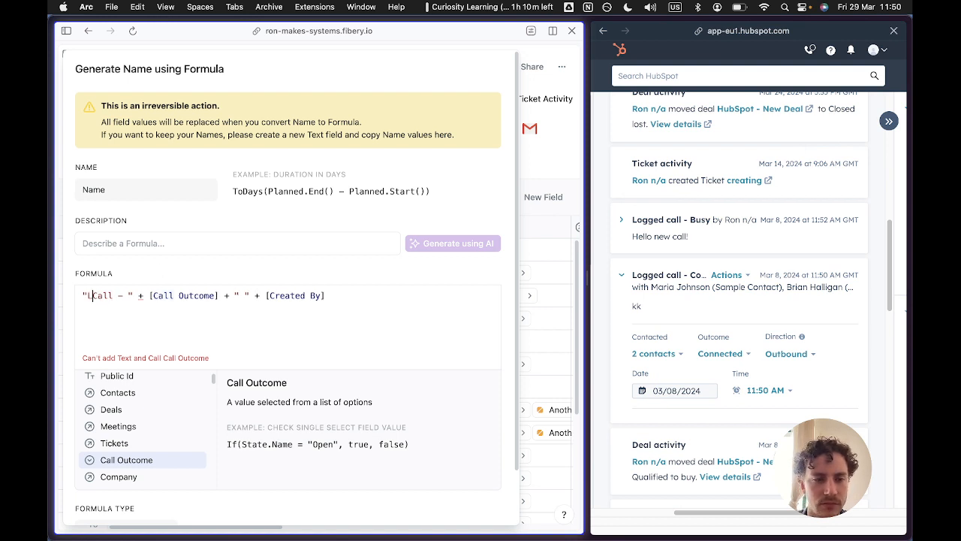
key(Delete)
text(c)
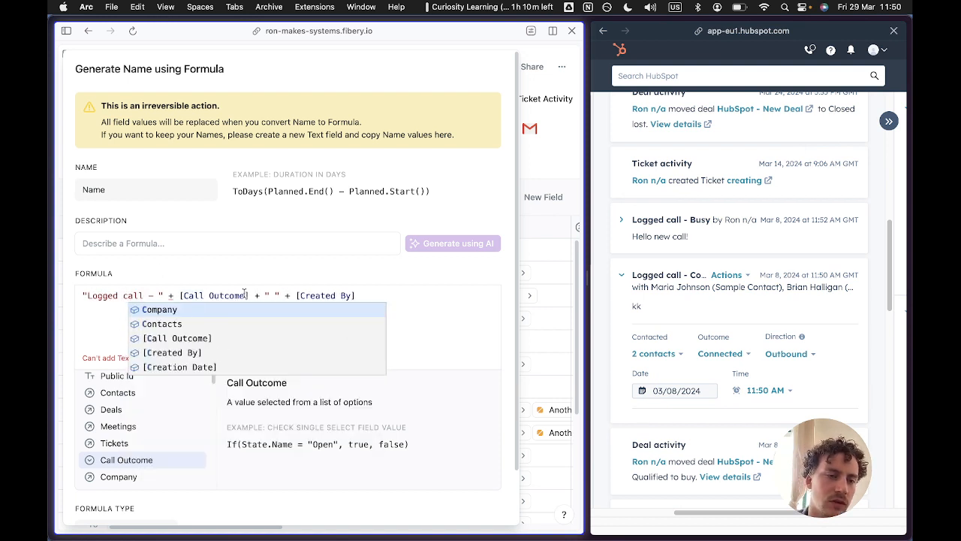
click(320, 296)
click(264, 296)
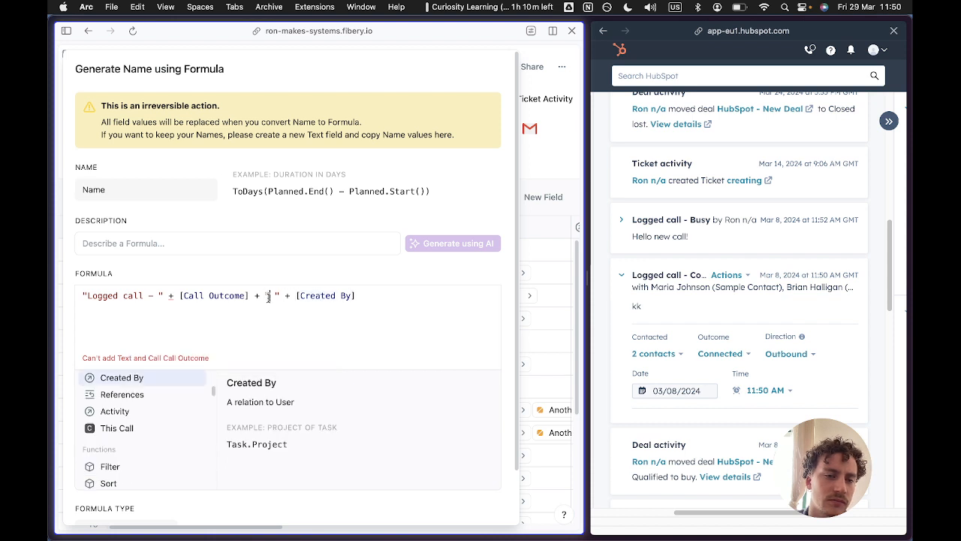
text(by)
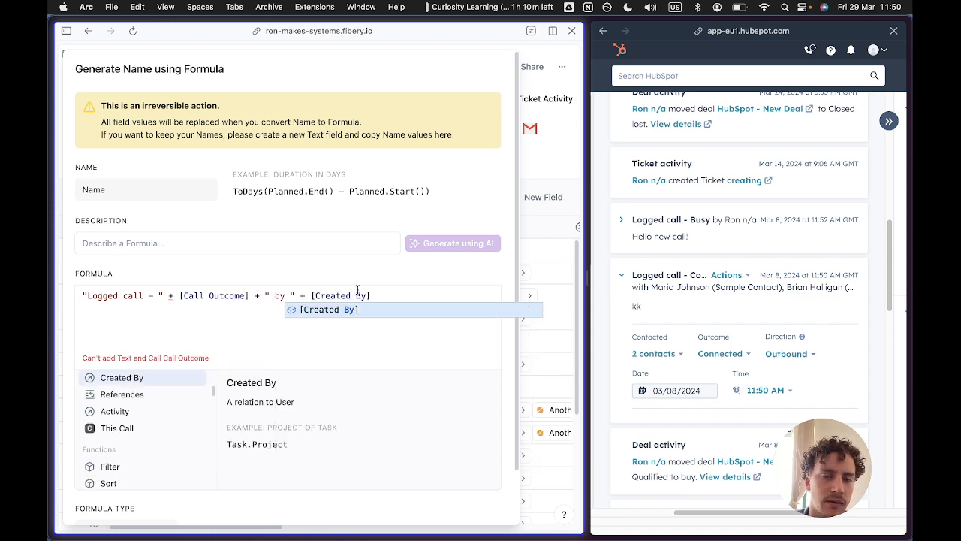
- Append .Name to the Call Outcome and Created By fields, and add the formula to the Call database
scroll(150, 409, down, 3)
scroll(421, 391, down, 2)
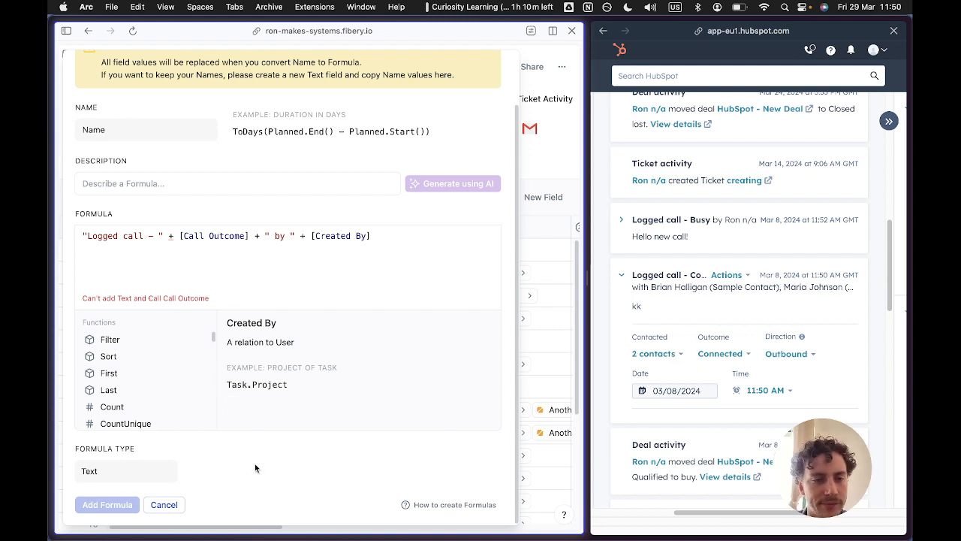
drag(121, 295, 185, 295)
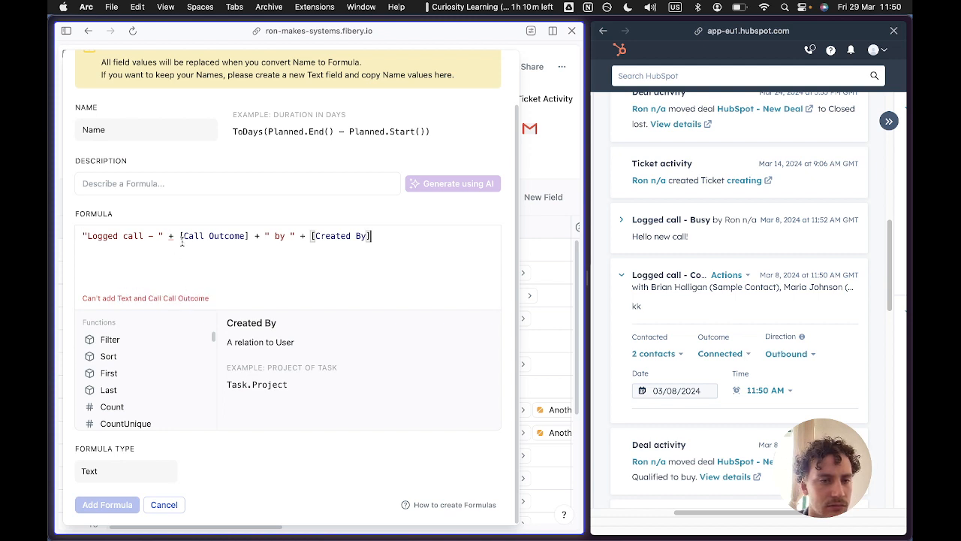
click(250, 236)
text(.)
click(290, 304)
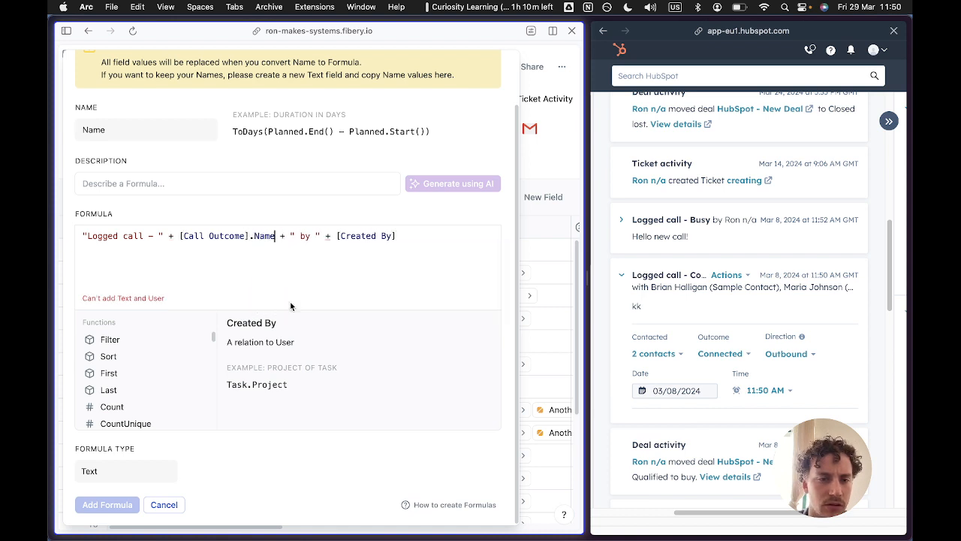
click(410, 235)
text(.)
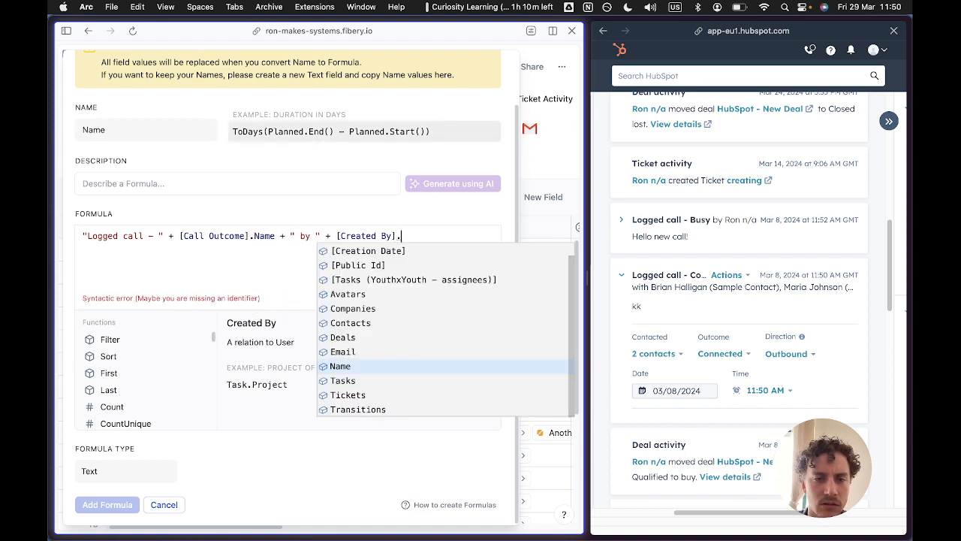
click(388, 366)
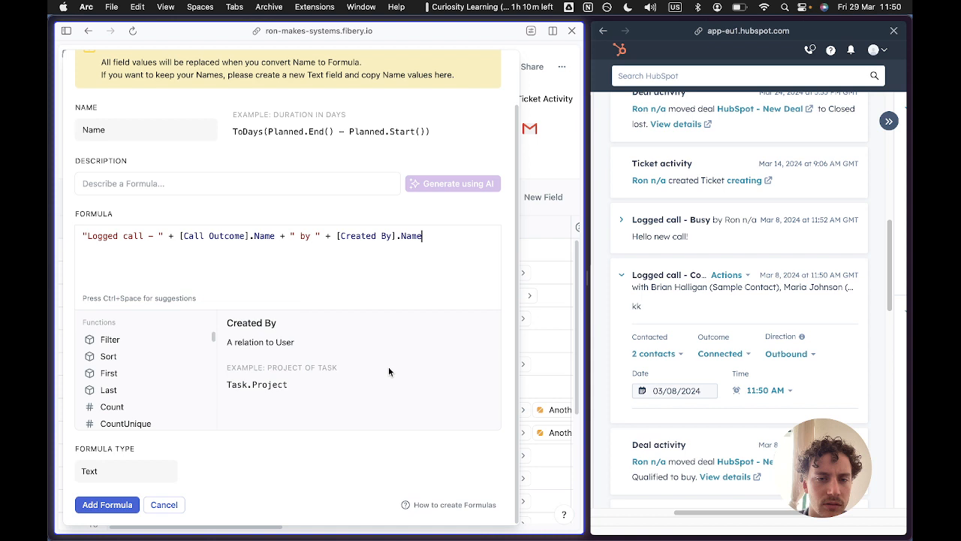
click(105, 503)
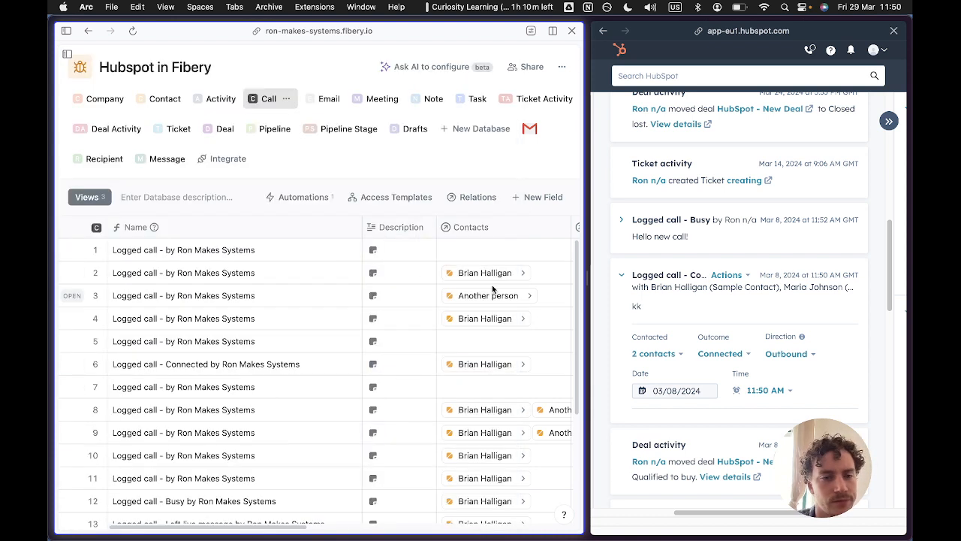
- Review the generated call names in Fibery against the title and outcome of the Connected logged call in HubSpot
scroll(281, 345, down, 5)
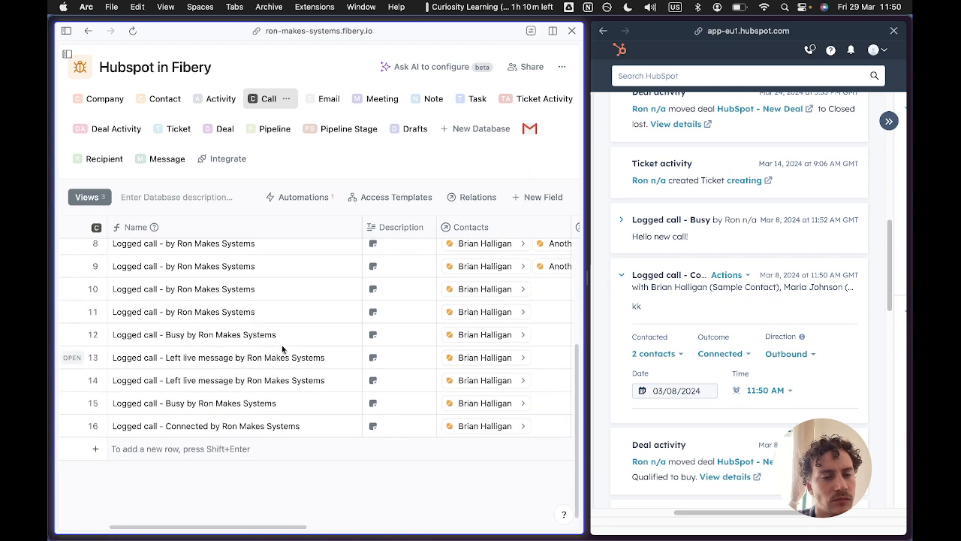
scroll(282, 345, up, 1)
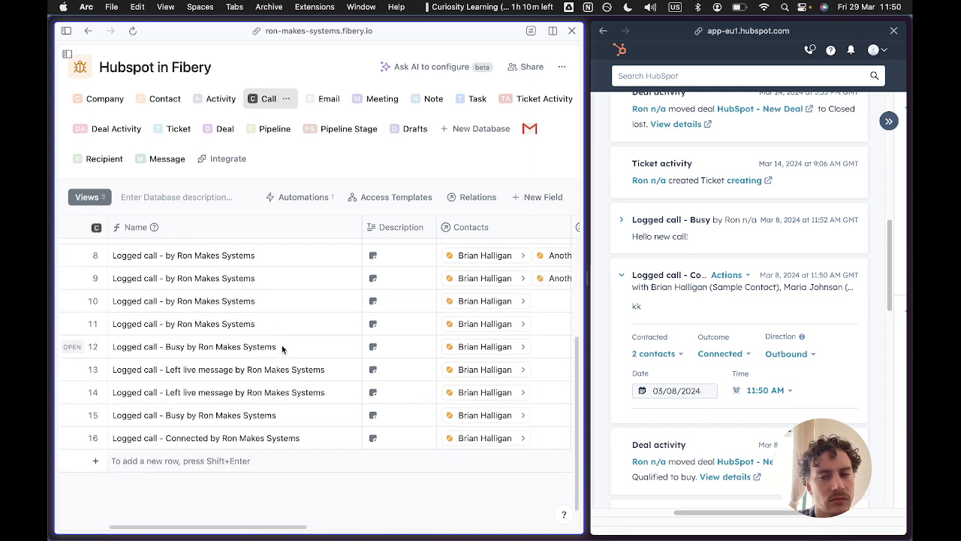
click(622, 276)
click(625, 276)
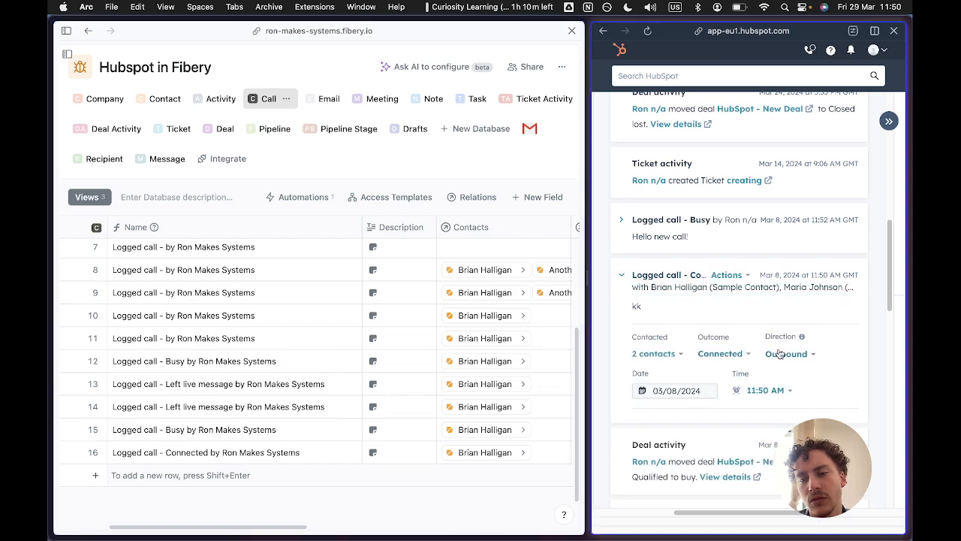
click(730, 360)
click(641, 169)
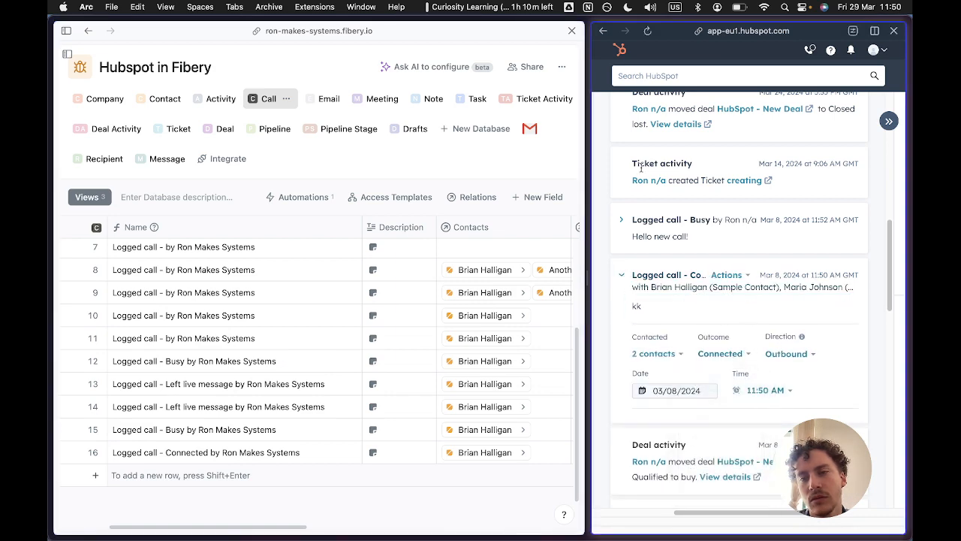
- Widen the HubSpot pane and log a call described as "asdf" on the open contact, leaving outcome and direction unset
drag(592, 225, 311, 225)
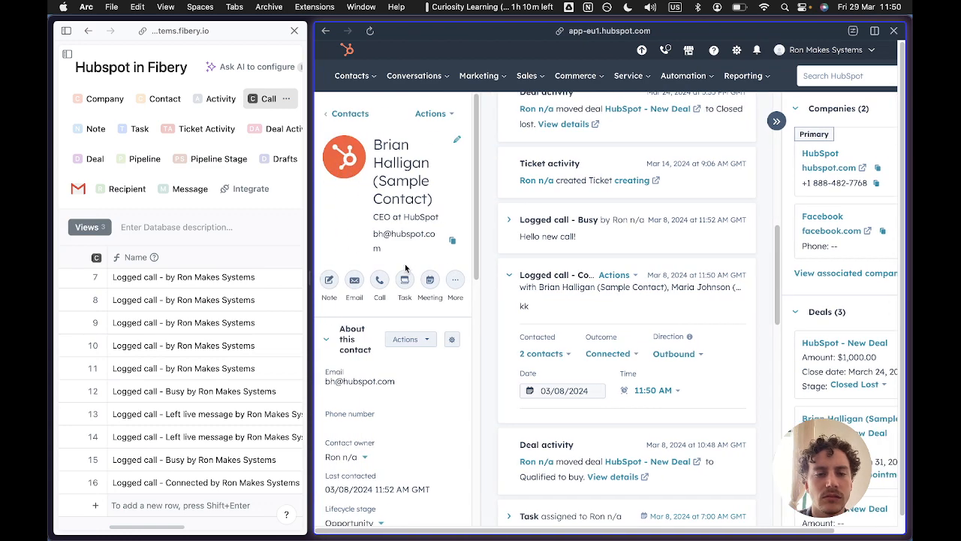
click(455, 279)
click(418, 447)
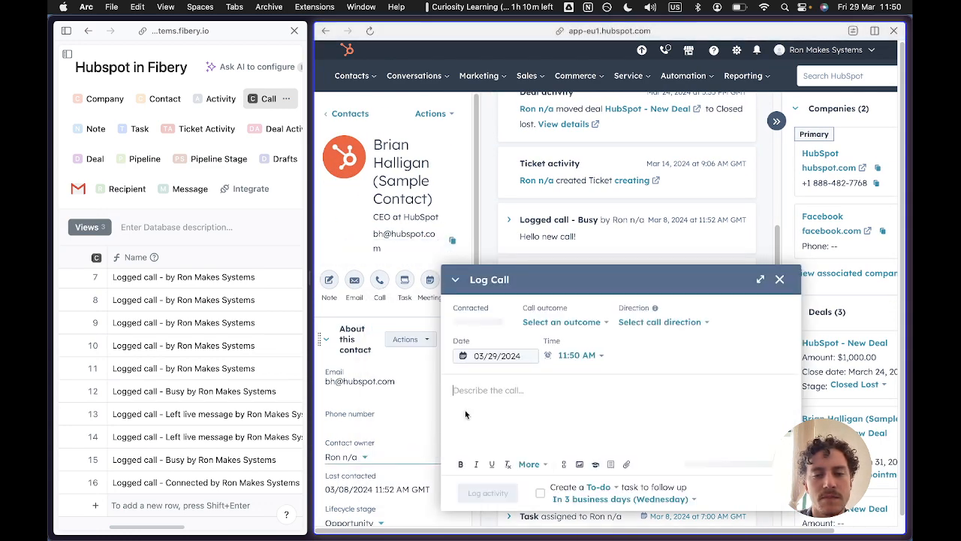
text(kk)
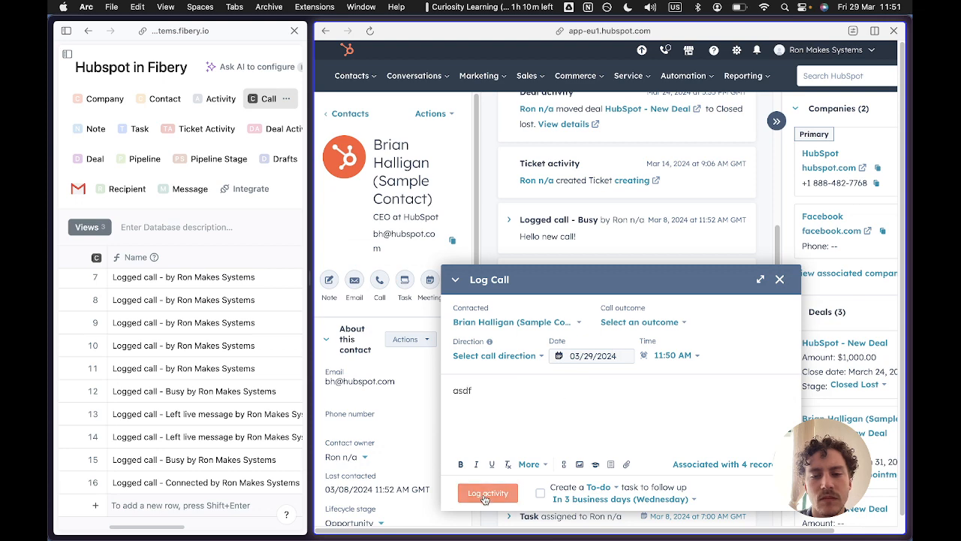
click(487, 492)
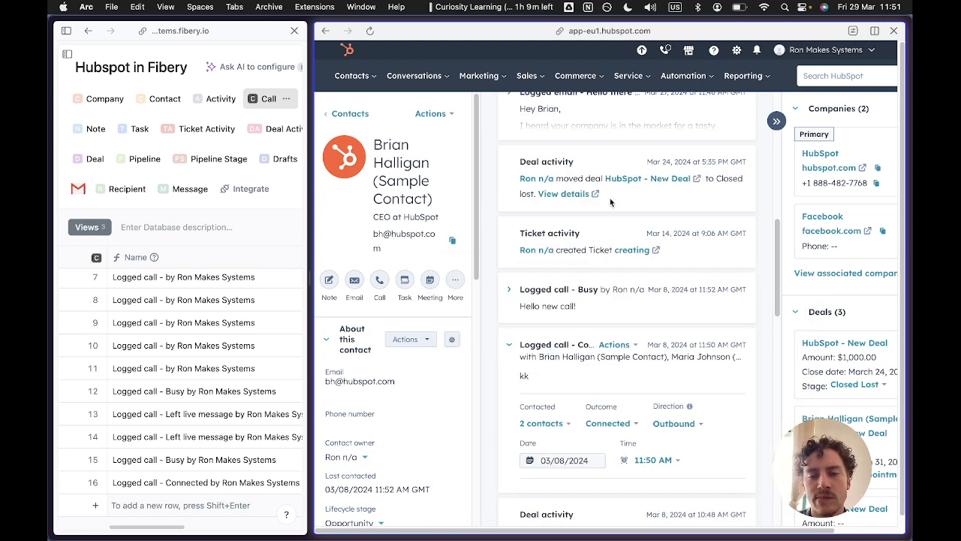
- Examine the titles of logged calls with and without an outcome in the HubSpot contact's activity timeline
scroll(618, 255, up, 2)
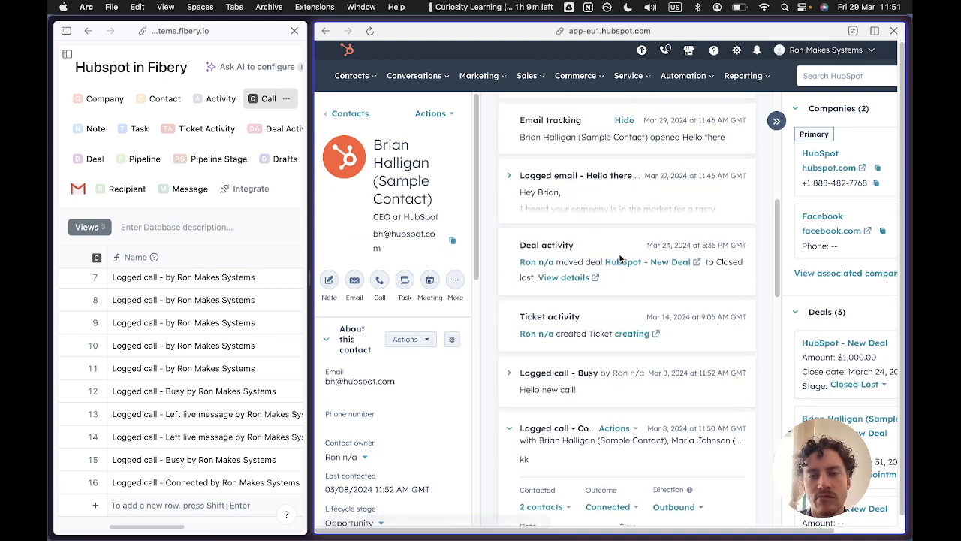
scroll(620, 258, up, 5)
scroll(619, 255, down, 8)
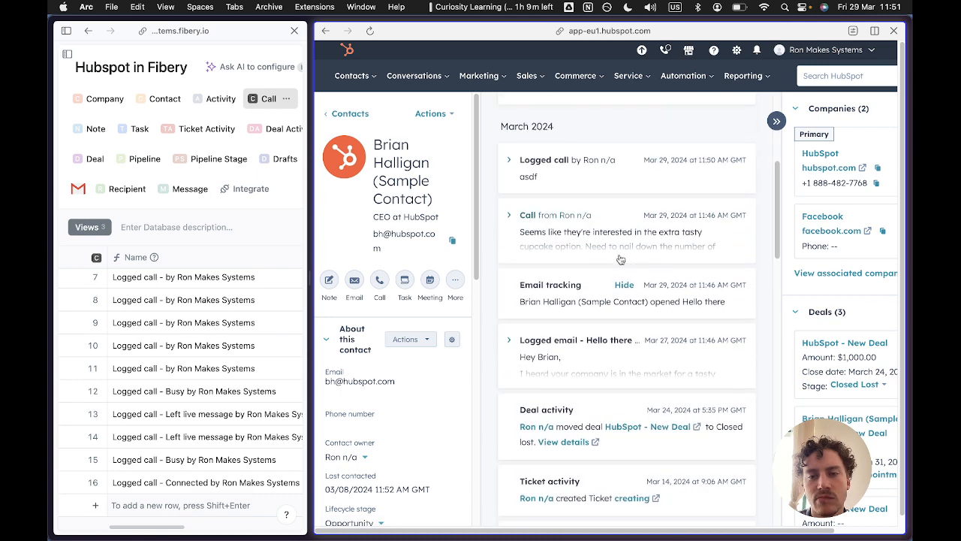
scroll(620, 258, down, 4)
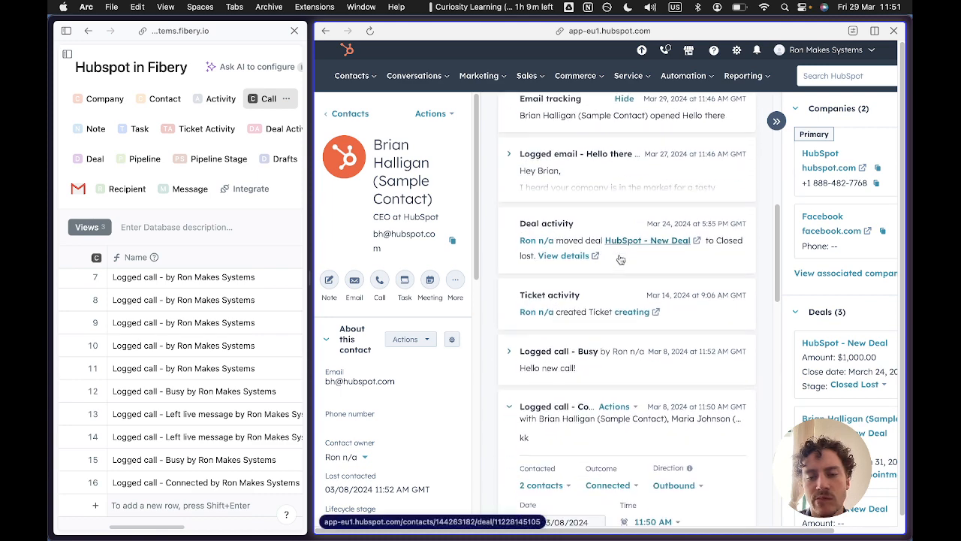
scroll(620, 258, down, 4)
scroll(621, 258, down, 1)
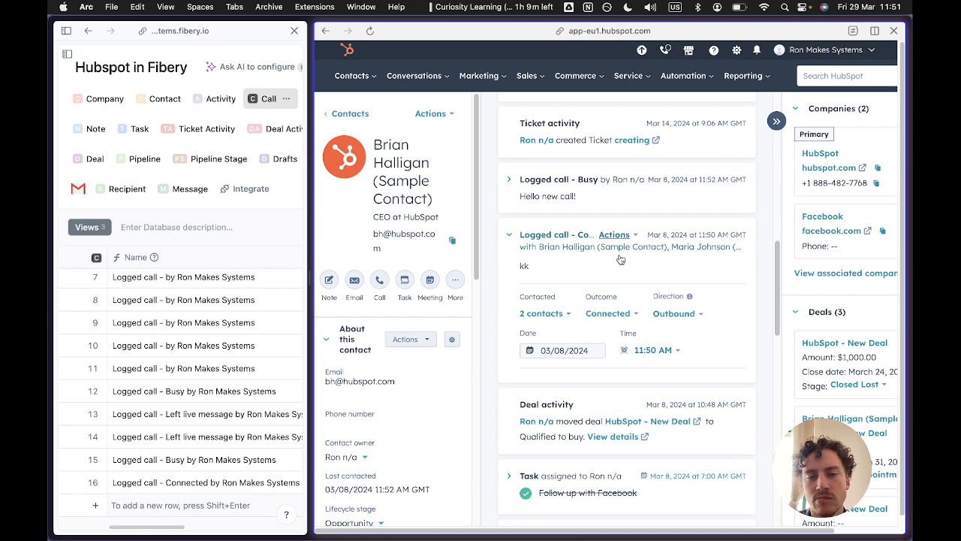
scroll(620, 258, up, 3)
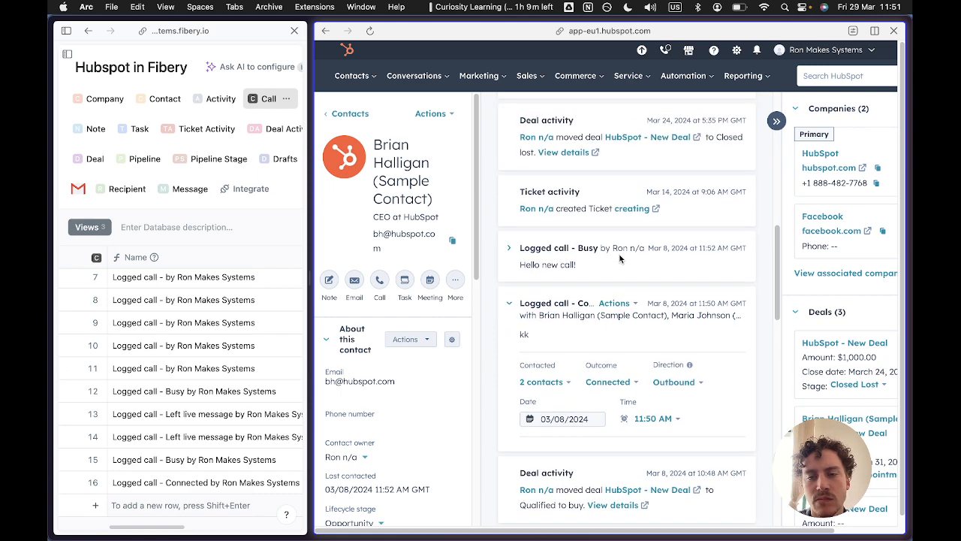
scroll(619, 259, down, 12)
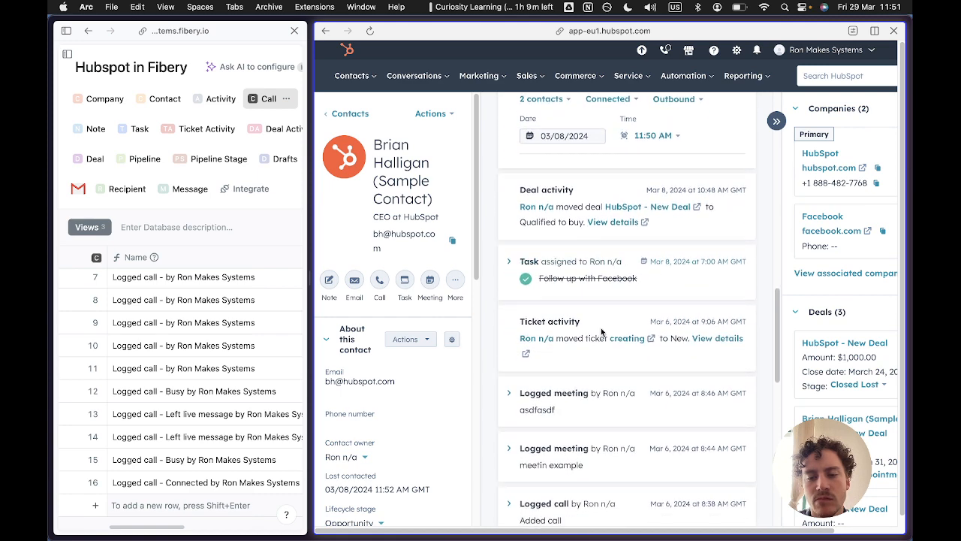
- Set the outcome of the "asdfasdf" logged meeting in HubSpot to Completed and collapse its entry
click(509, 392)
scroll(510, 393, down, 2)
click(511, 342)
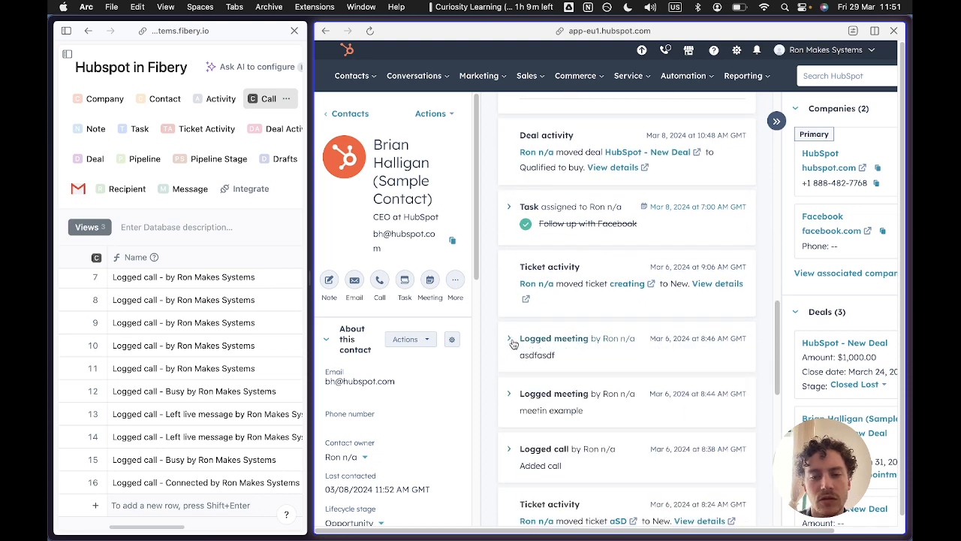
click(509, 346)
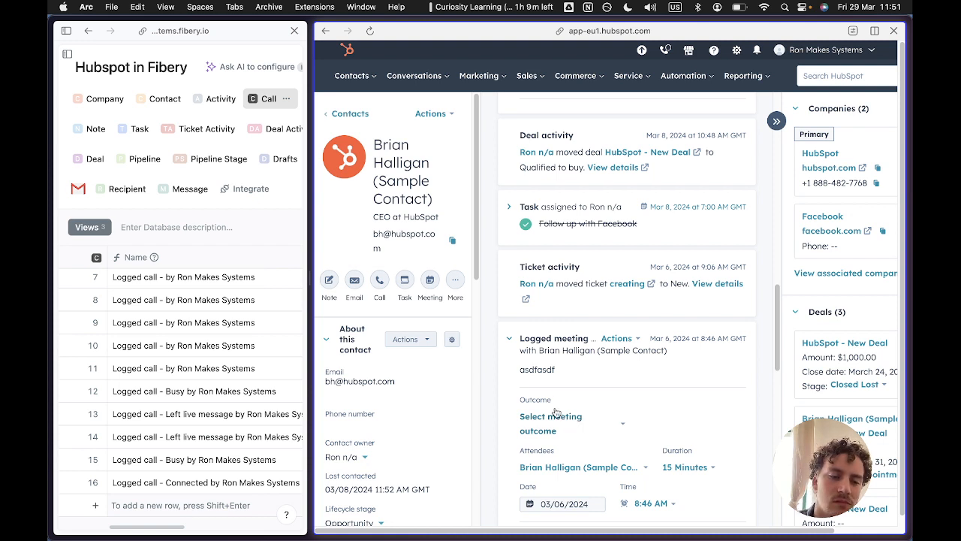
scroll(259, 425, right, 2)
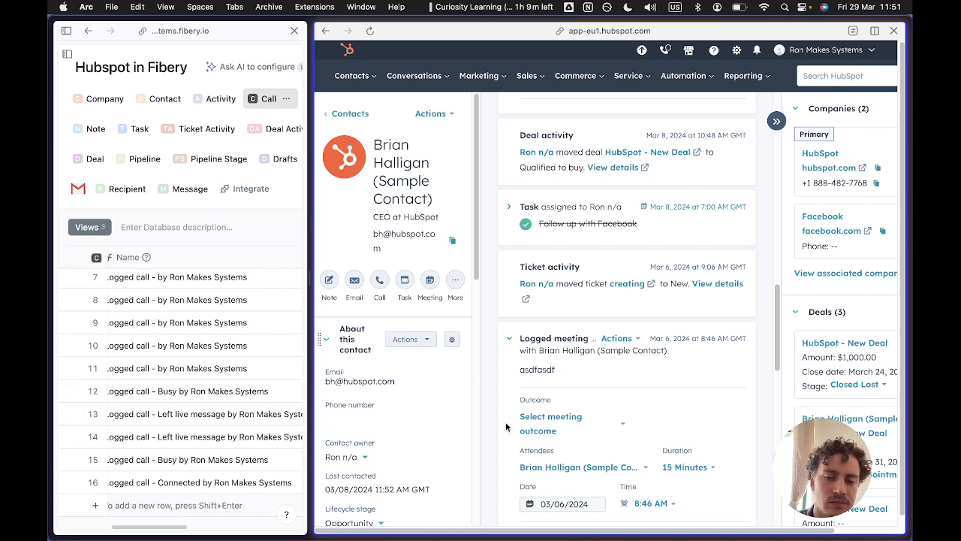
click(592, 427)
click(552, 328)
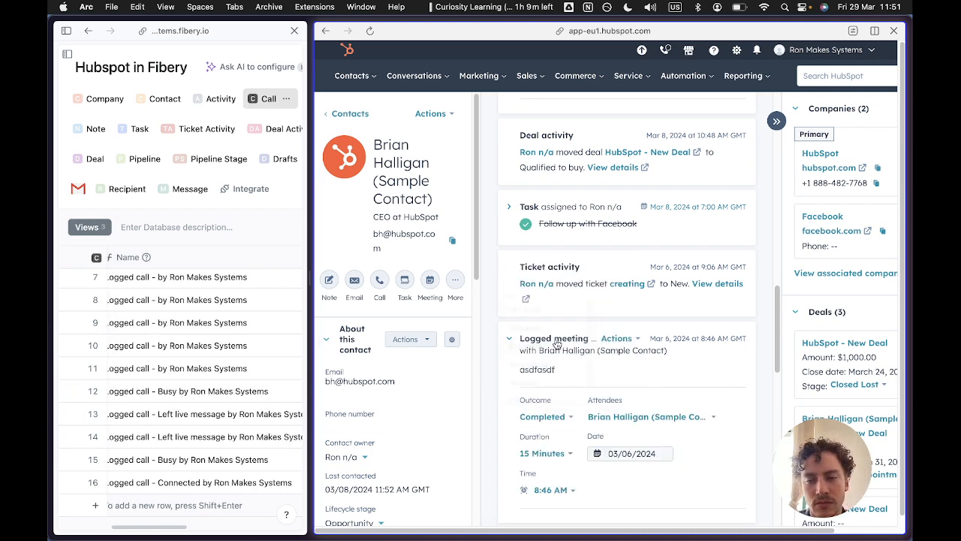
click(511, 343)
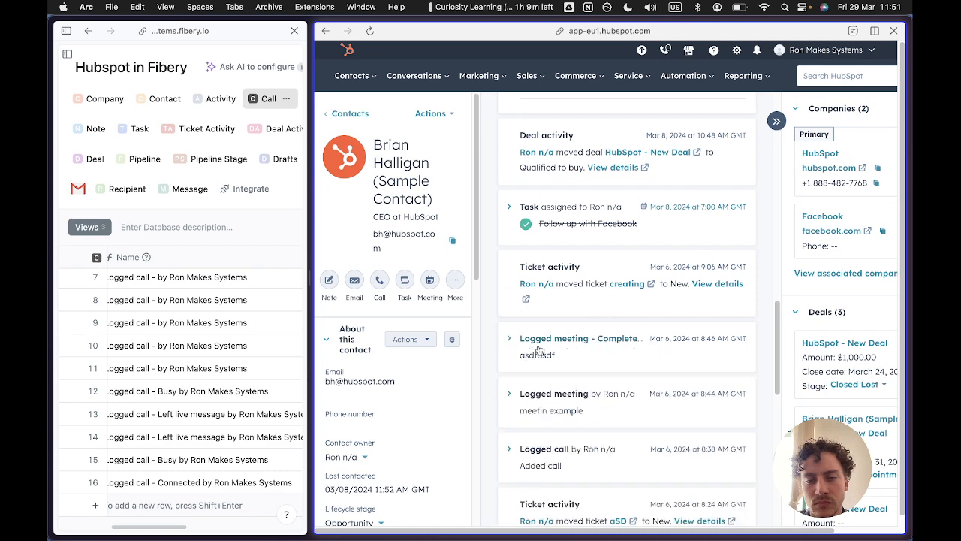
click(509, 347)
click(509, 343)
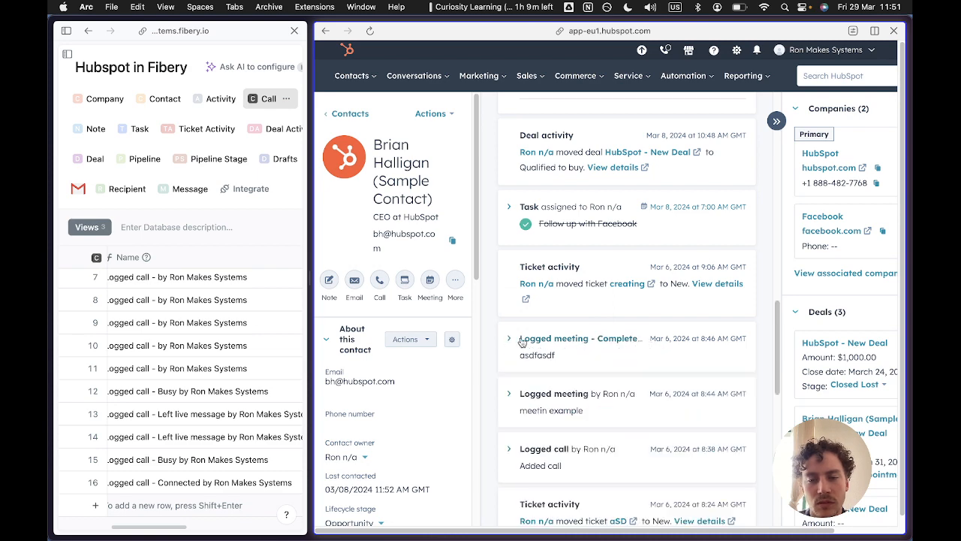
- Widen the Fibery pane and delete the "Add Call" button from the Call database's automations
drag(307, 238, 607, 240)
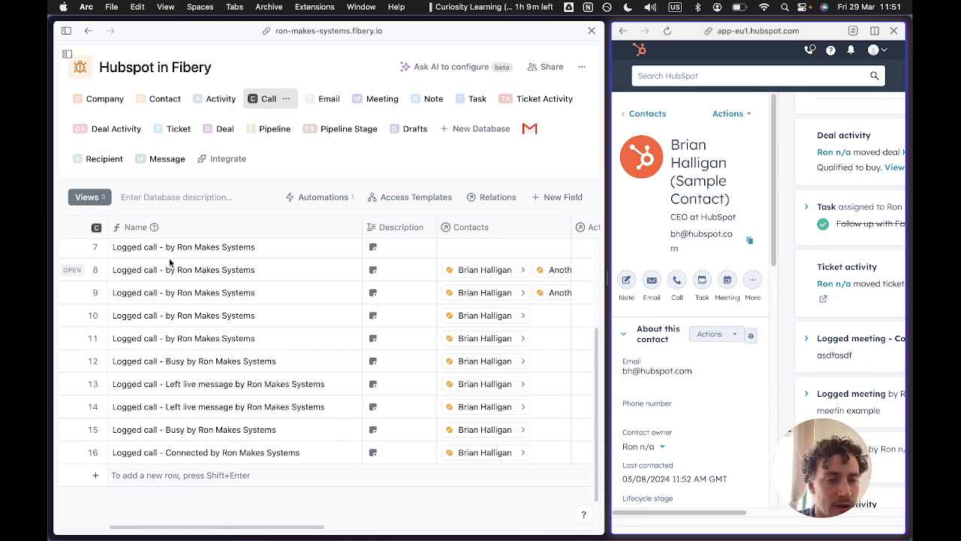
scroll(112, 262, up, 4)
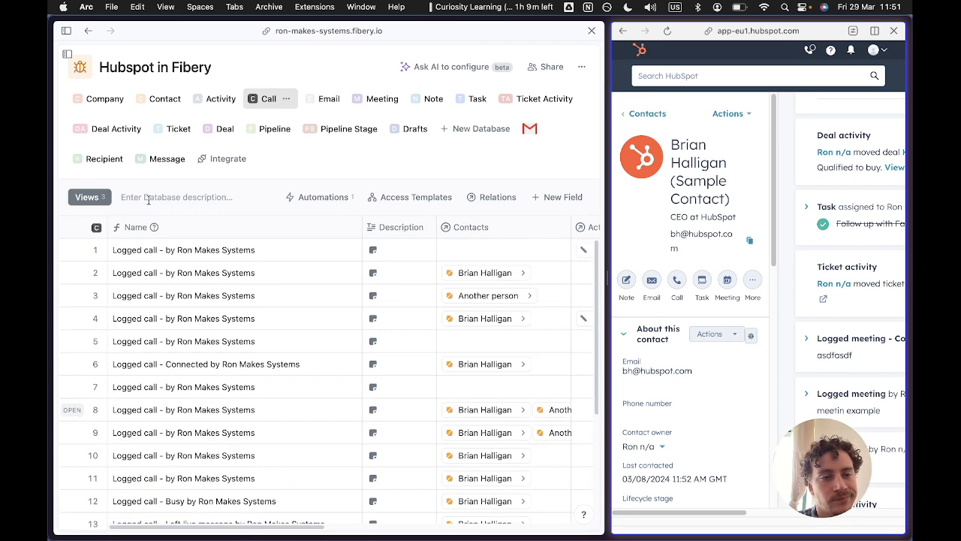
click(319, 196)
click(112, 174)
scroll(352, 323, down, 3)
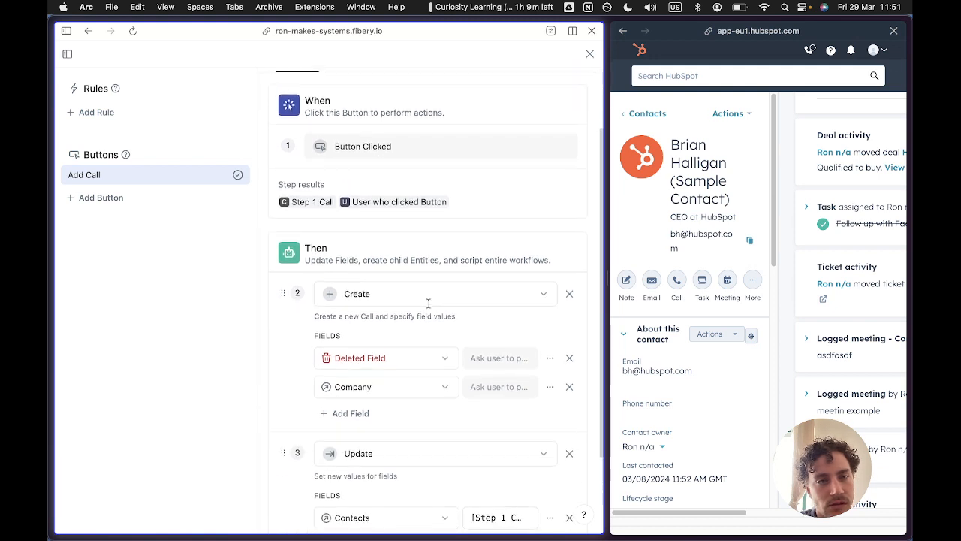
scroll(509, 371, down, 3)
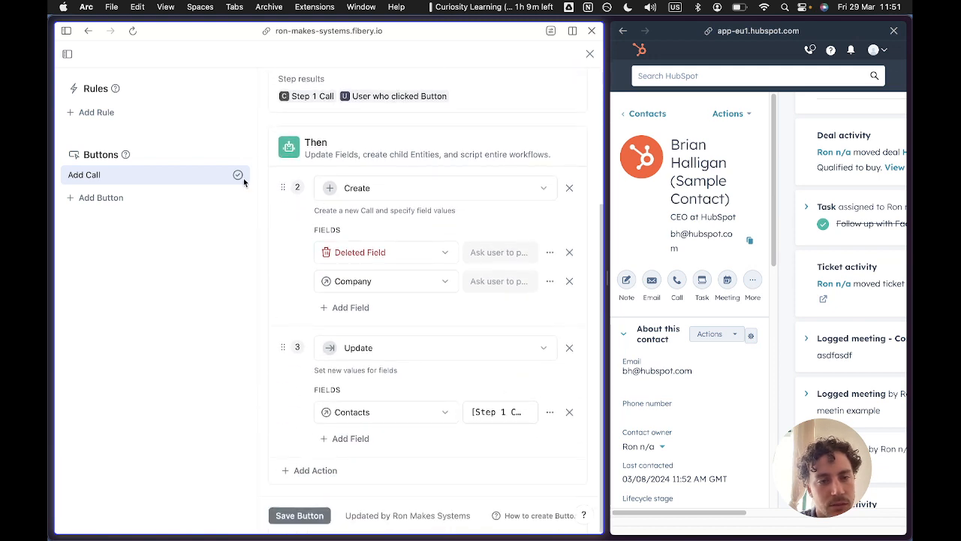
click(220, 177)
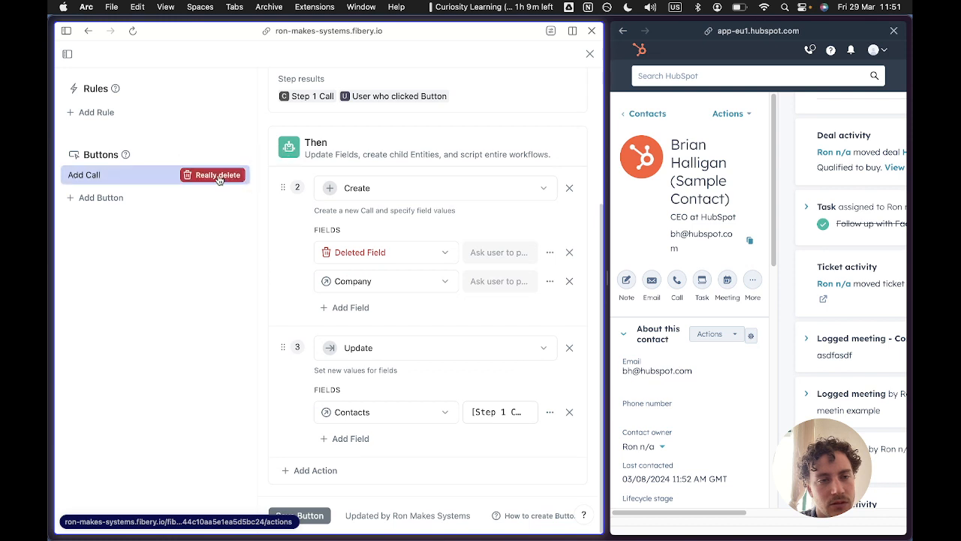
click(219, 176)
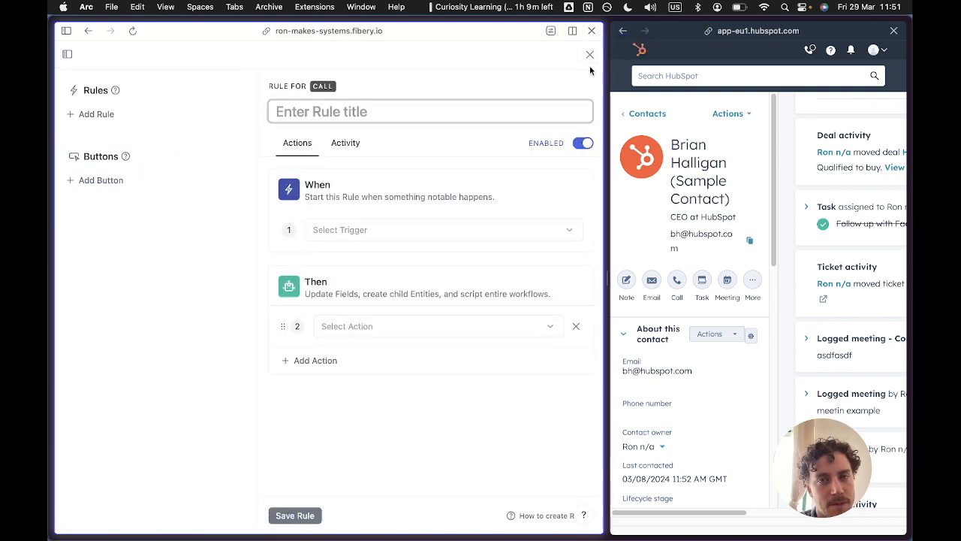
click(590, 55)
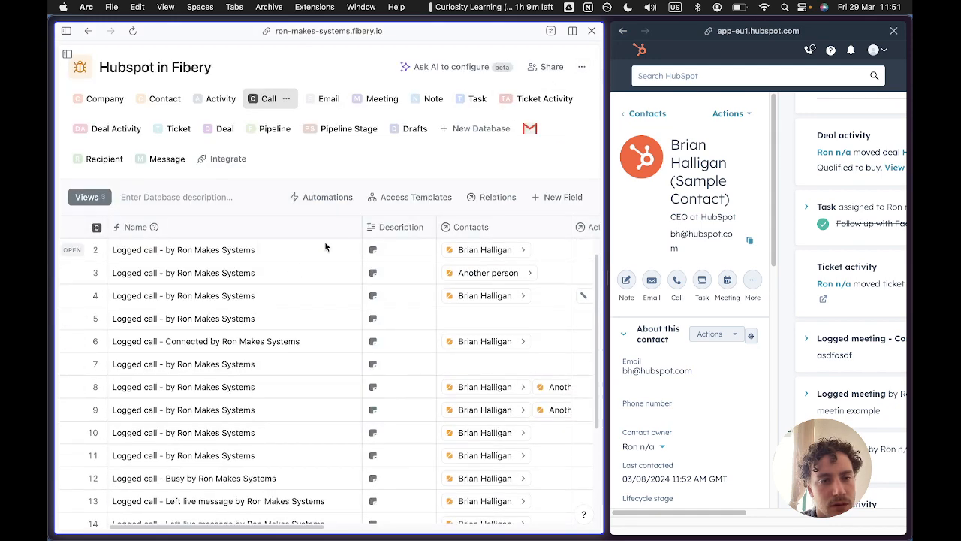
click(351, 227)
drag(428, 247, 381, 256)
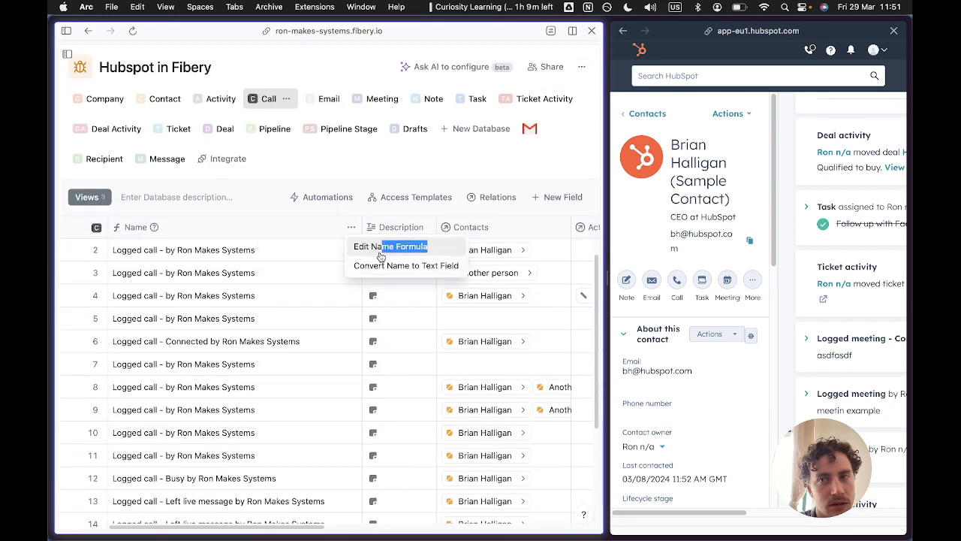
click(381, 252)
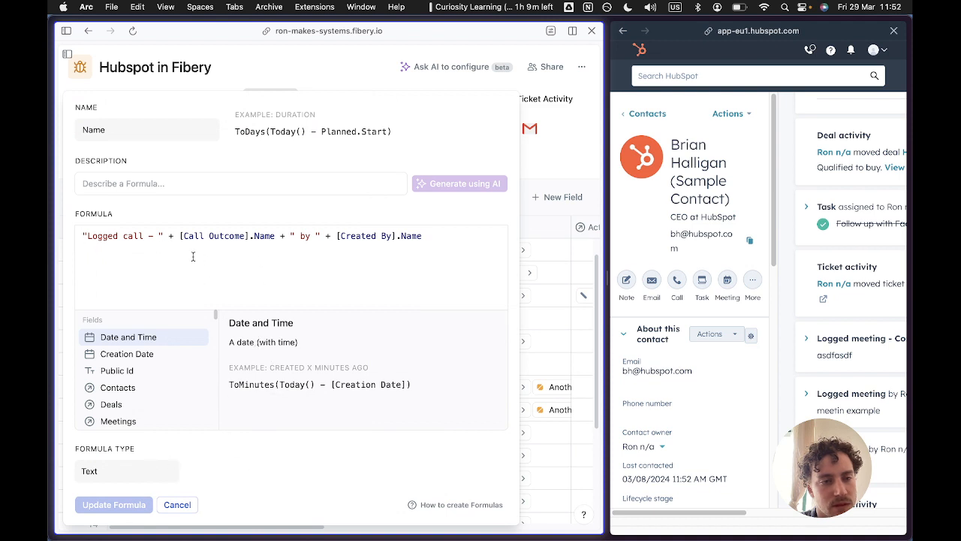
click(225, 239)
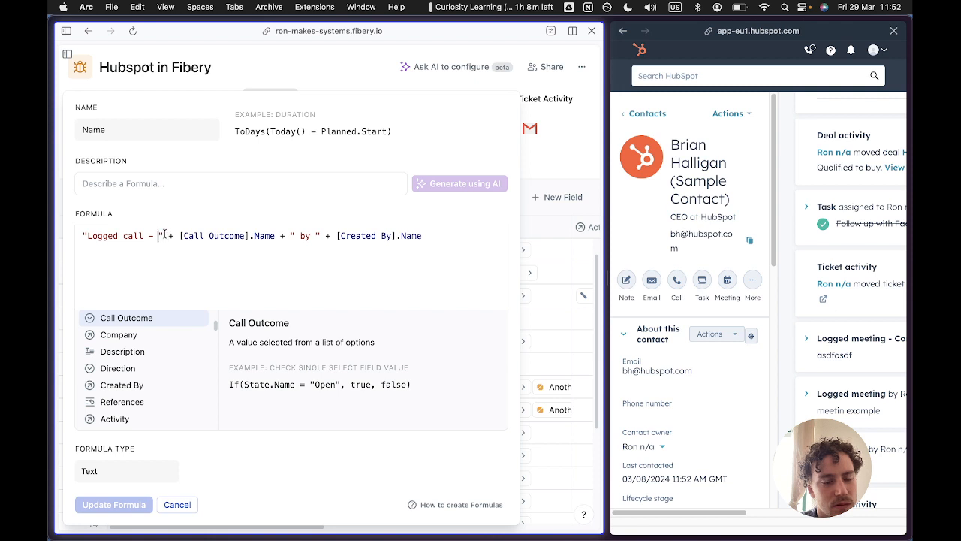
click(177, 237)
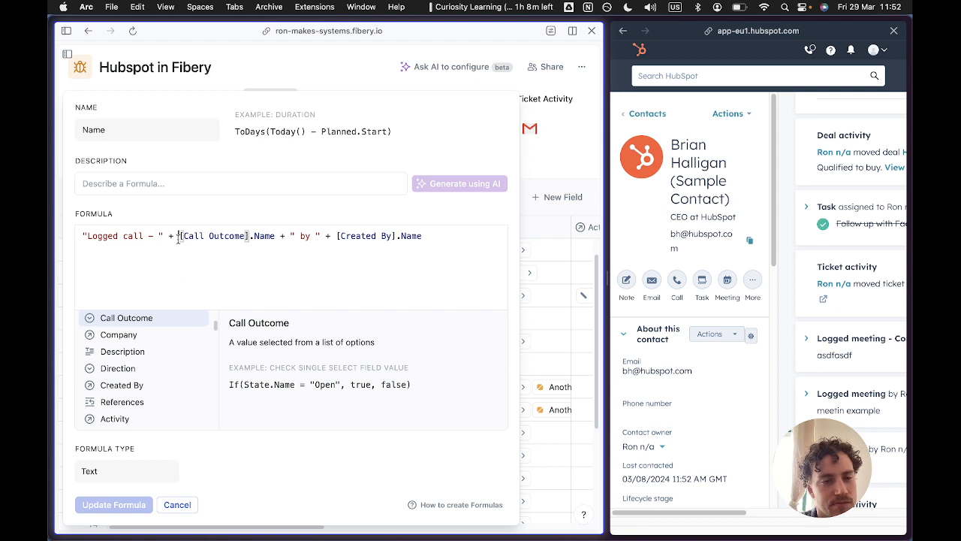
text(if()
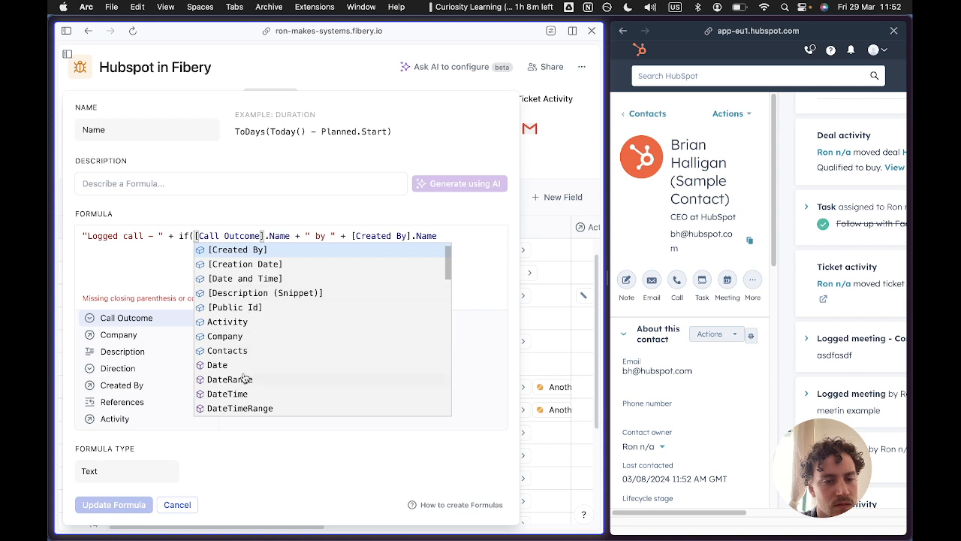
scroll(245, 378, down, 1)
scroll(245, 379, up, 2)
click(259, 251)
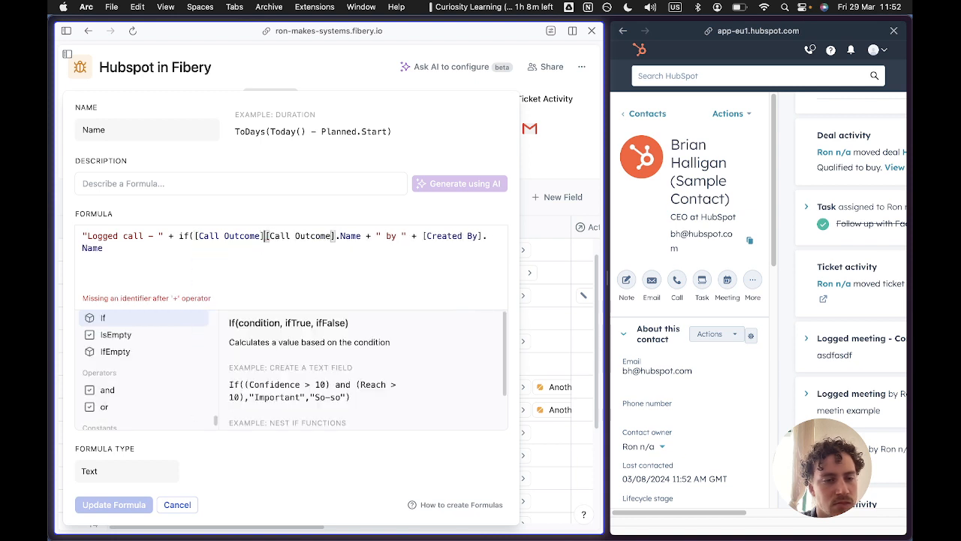
click(194, 336)
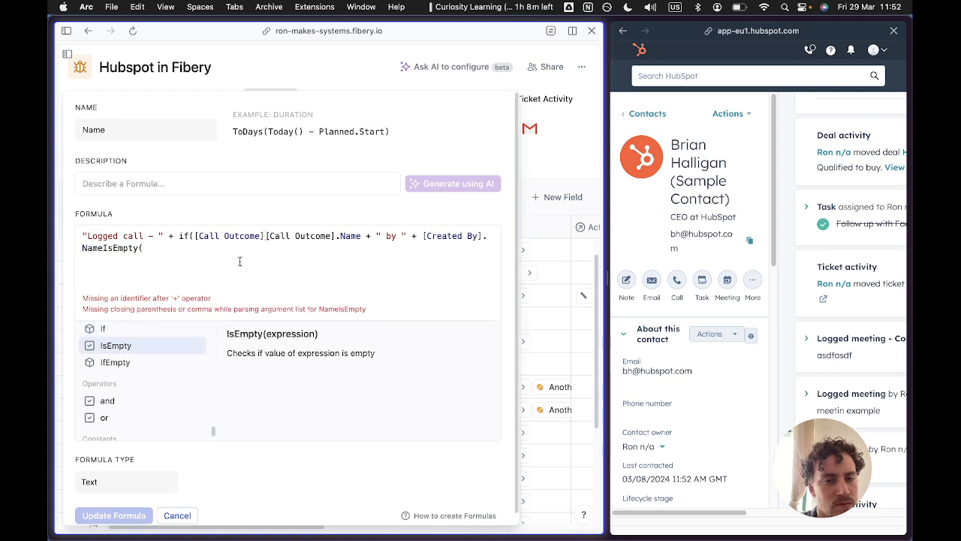
drag(162, 256, 109, 248)
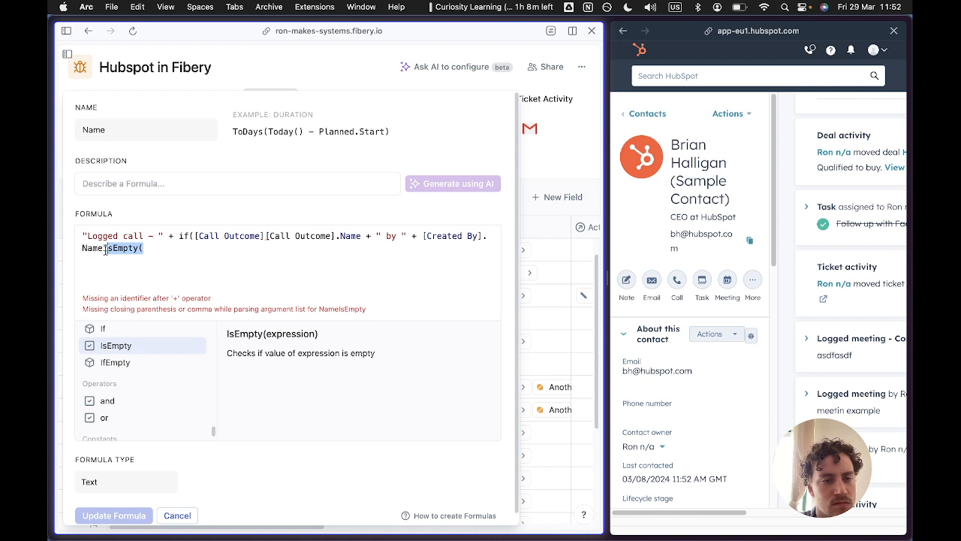
key(BackSpace)
key(Escape)
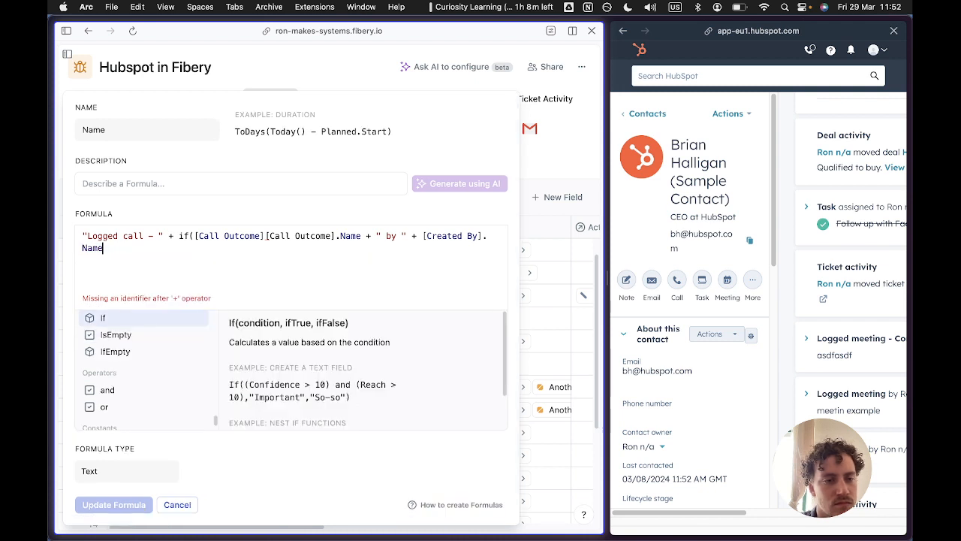
click(194, 236)
key(BackSpace)
key(BackSpace)
key(BackSpace)
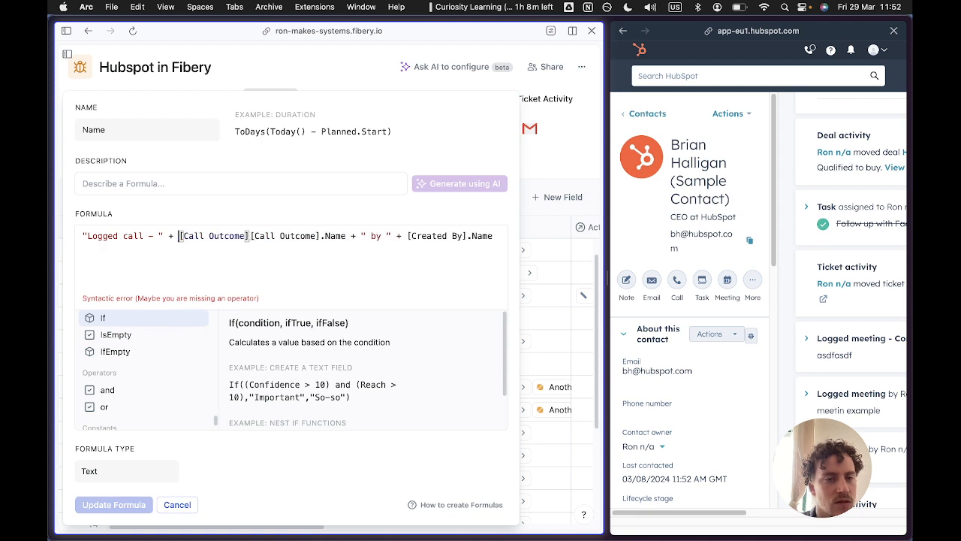
key(Left)
text(is)
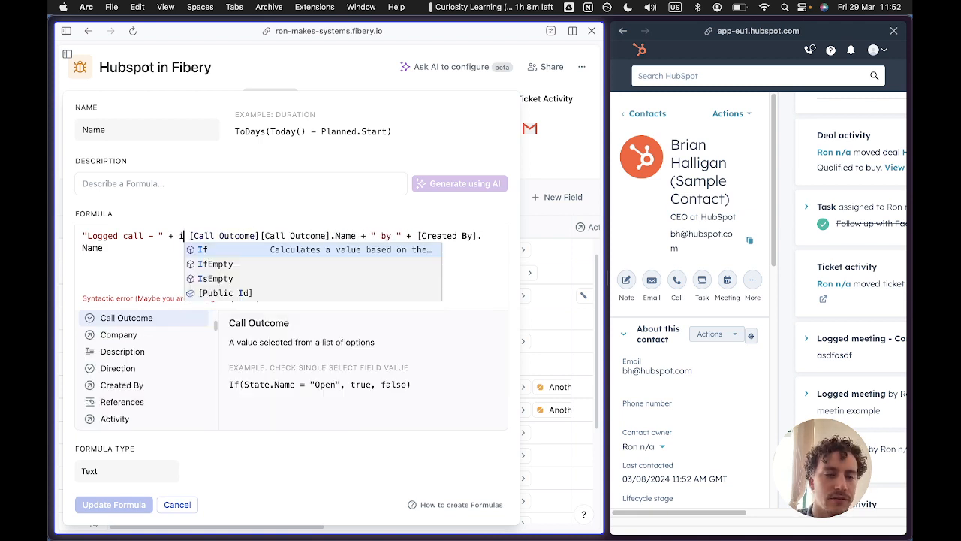
click(217, 251)
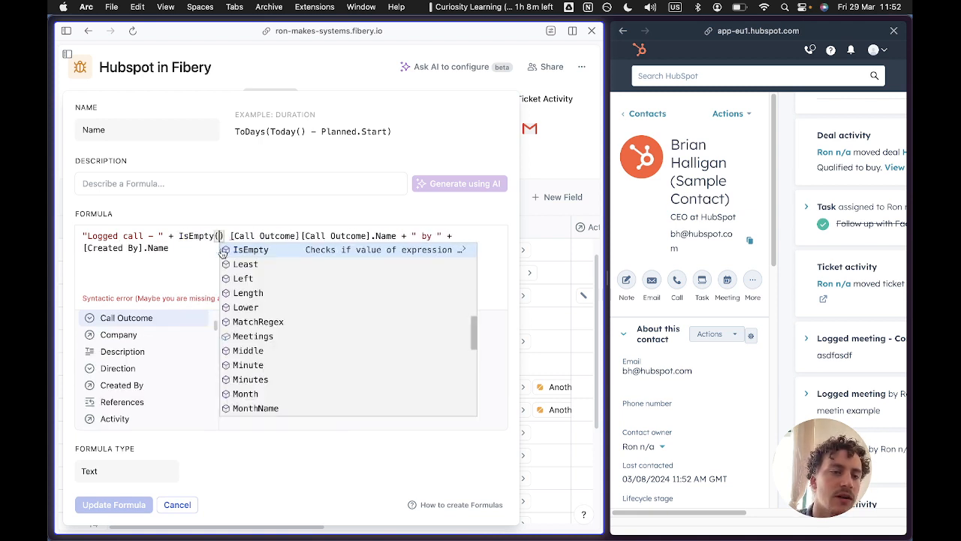
double_click(206, 238)
key(BackSpace)
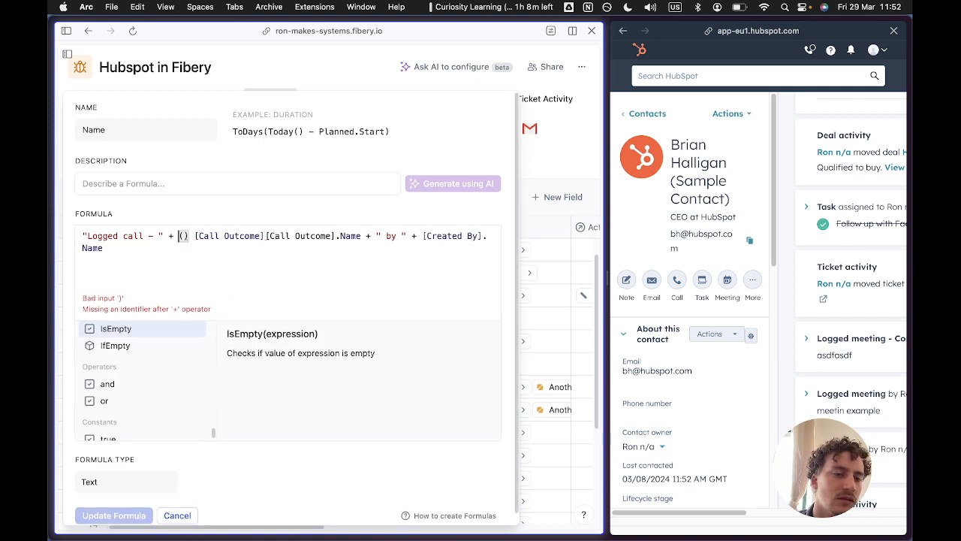
key(BackSpace)
key(BackSpace)
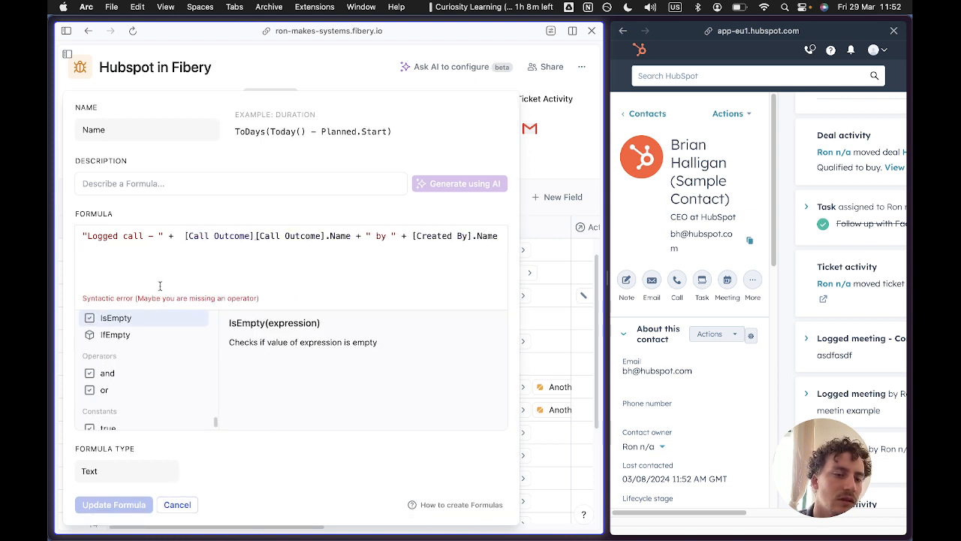
click(137, 338)
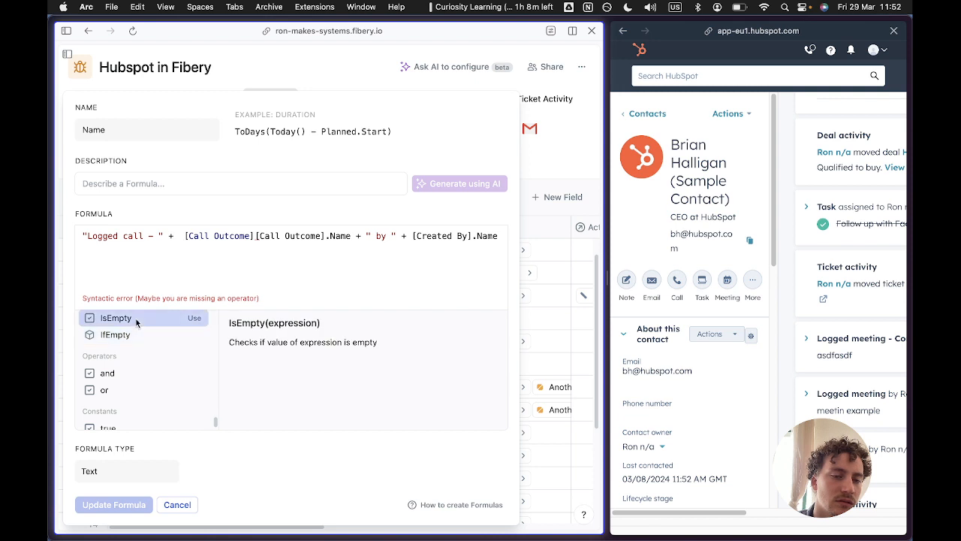
click(194, 319)
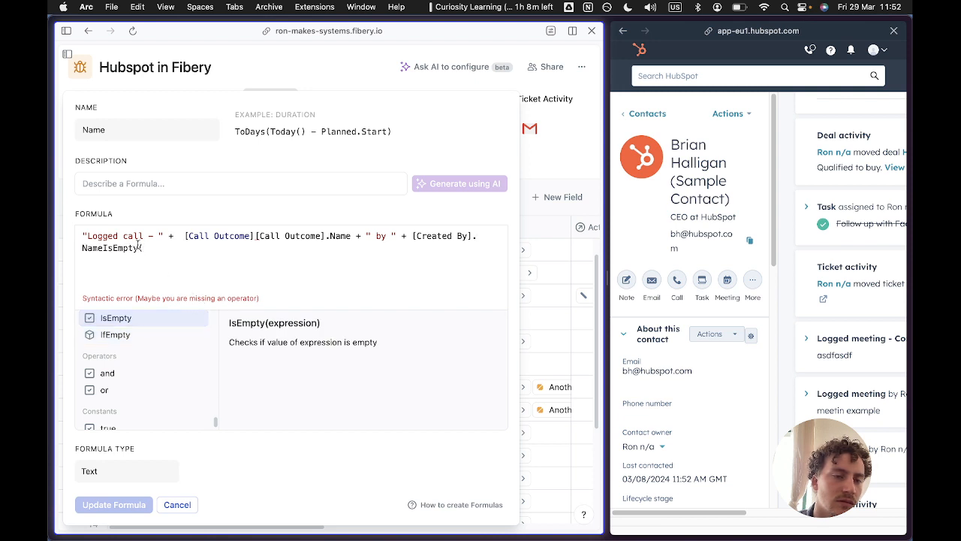
key(BackSpace)
key(BackSpace)
key(BackSpace)
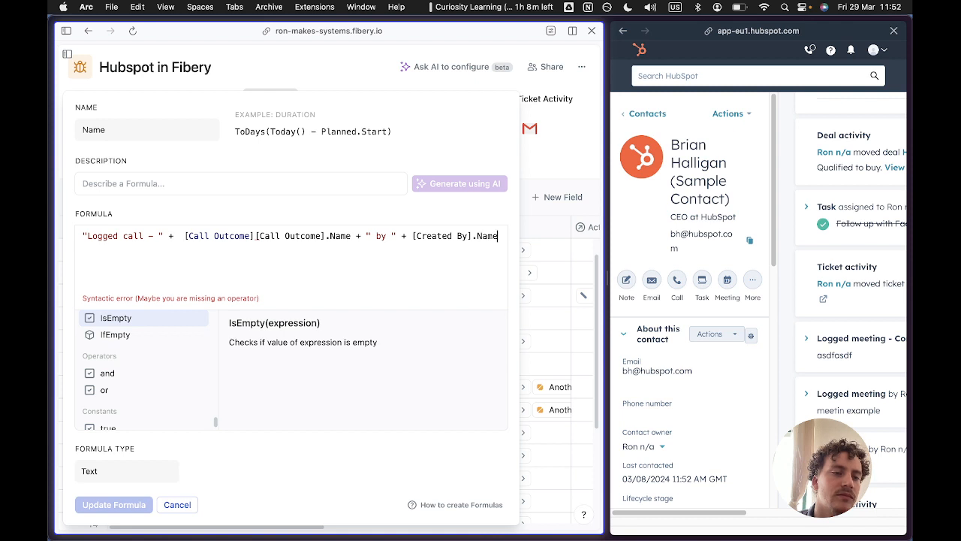
click(185, 236)
key(BackSpace)
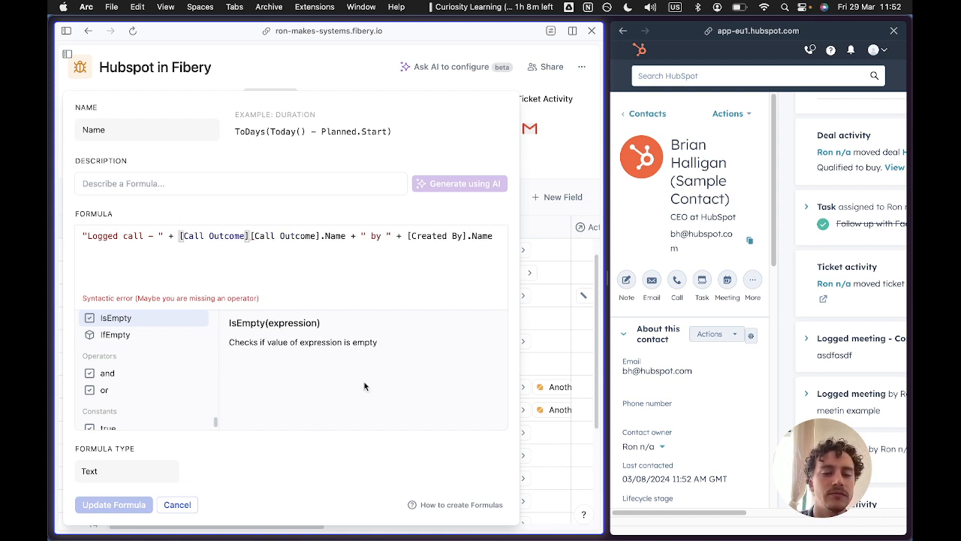
click(178, 505)
- Open the first record of Fibery's Contact database with its newest Connected call alongside, and widen the Fibery pane
scroll(412, 300, right, 10)
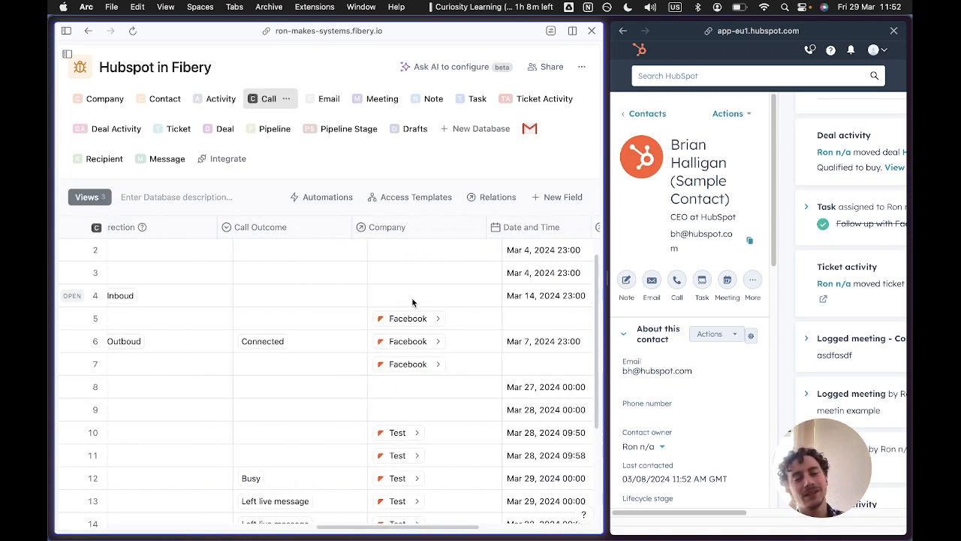
scroll(412, 299, left, 12)
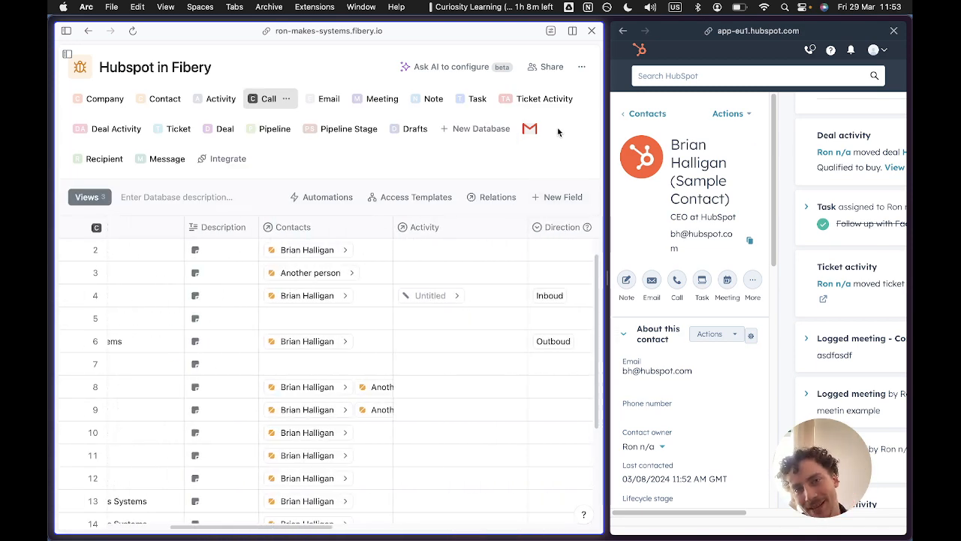
drag(608, 266, 332, 269)
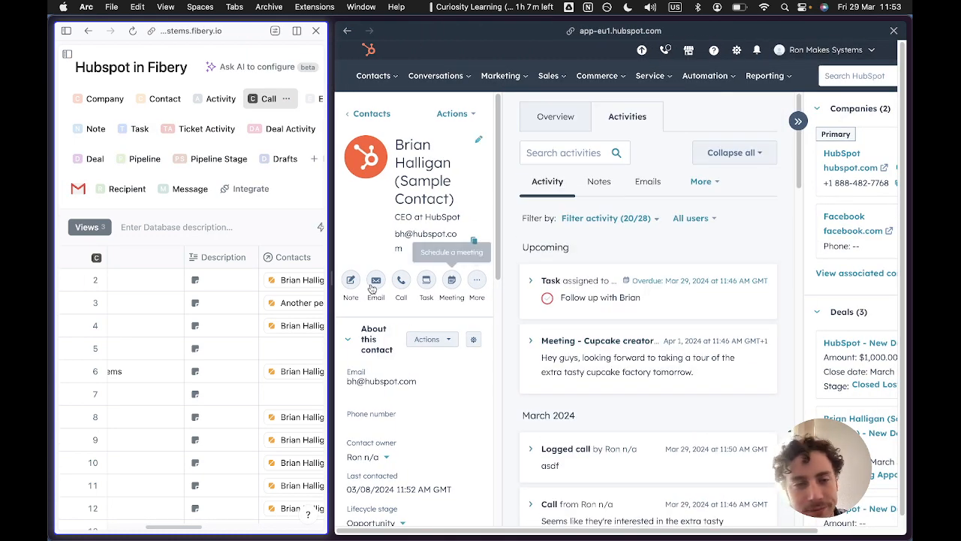
drag(331, 273, 695, 274)
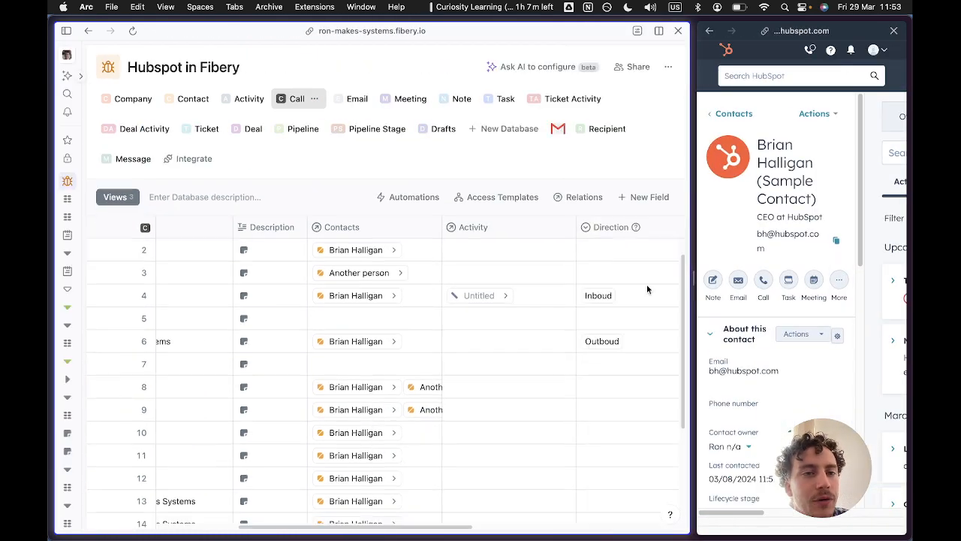
click(129, 99)
click(205, 101)
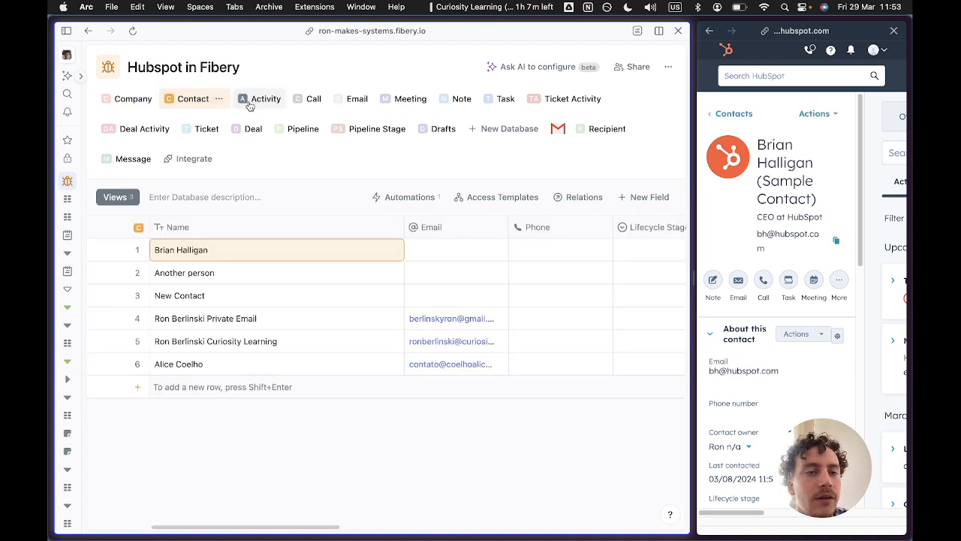
click(112, 251)
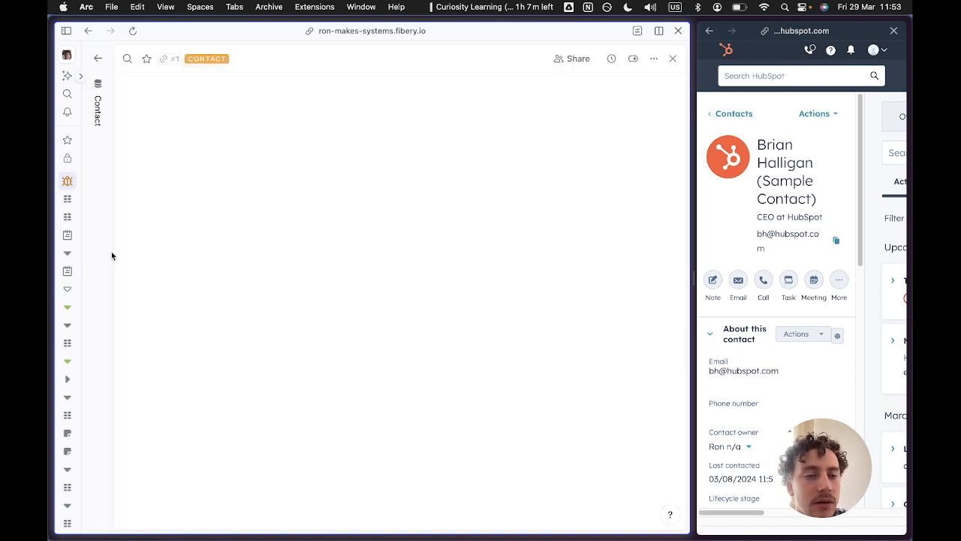
scroll(283, 355, down, 1)
scroll(284, 355, up, 1)
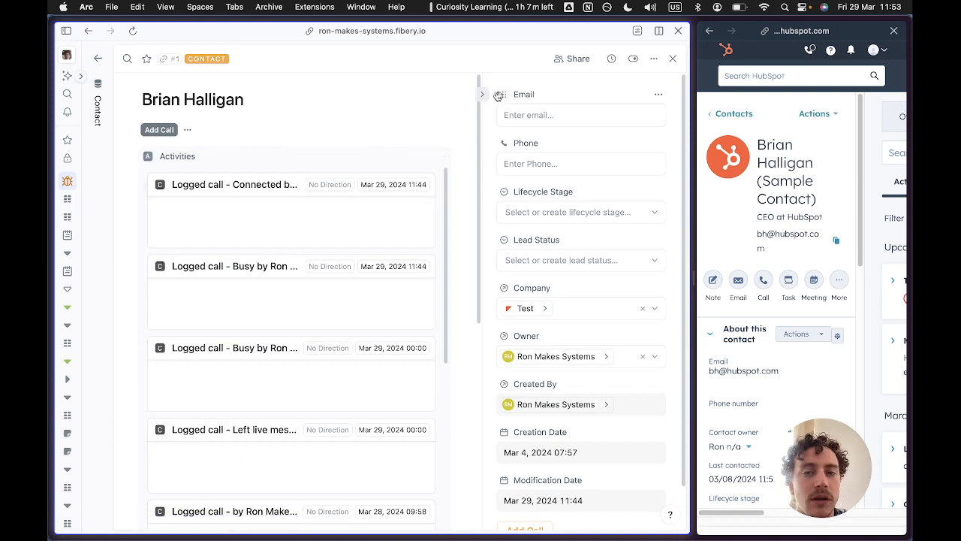
click(252, 184)
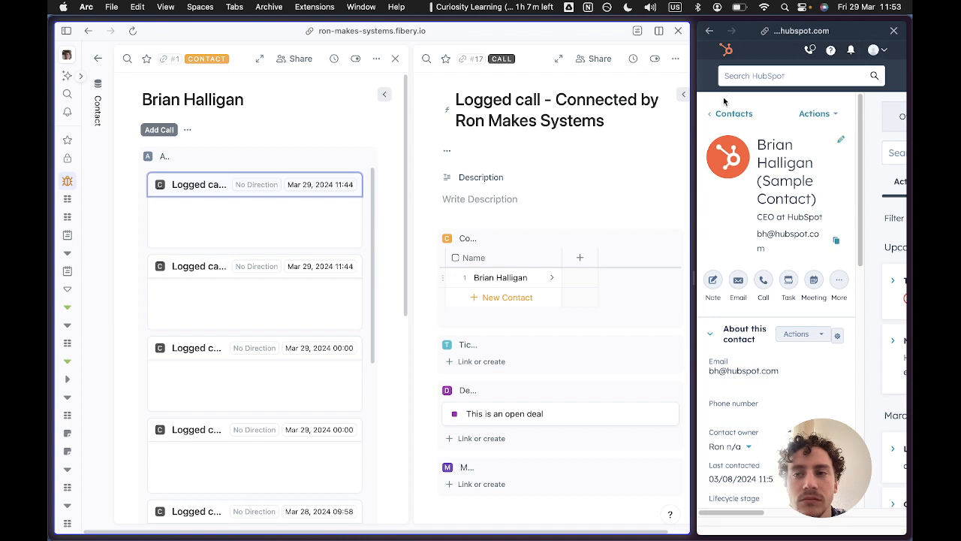
drag(694, 109, 912, 127)
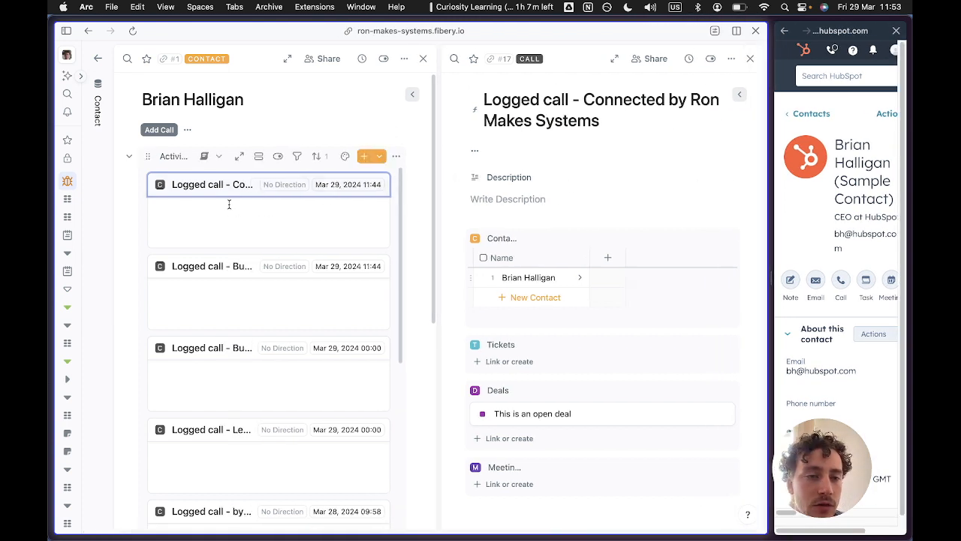
- Open the Contact database's automations and examine which fields the "Add Call" button's Add Calls Item action offers
click(199, 228)
click(98, 60)
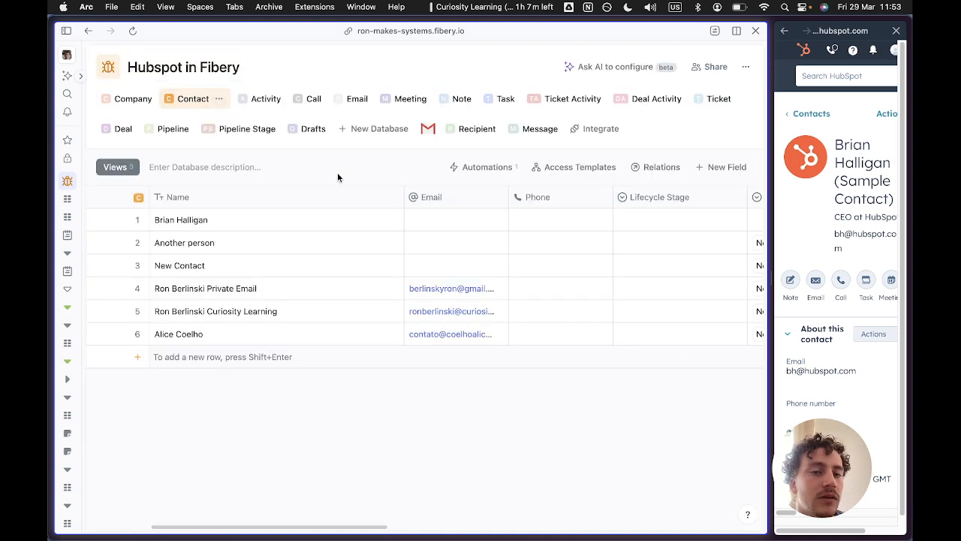
click(463, 175)
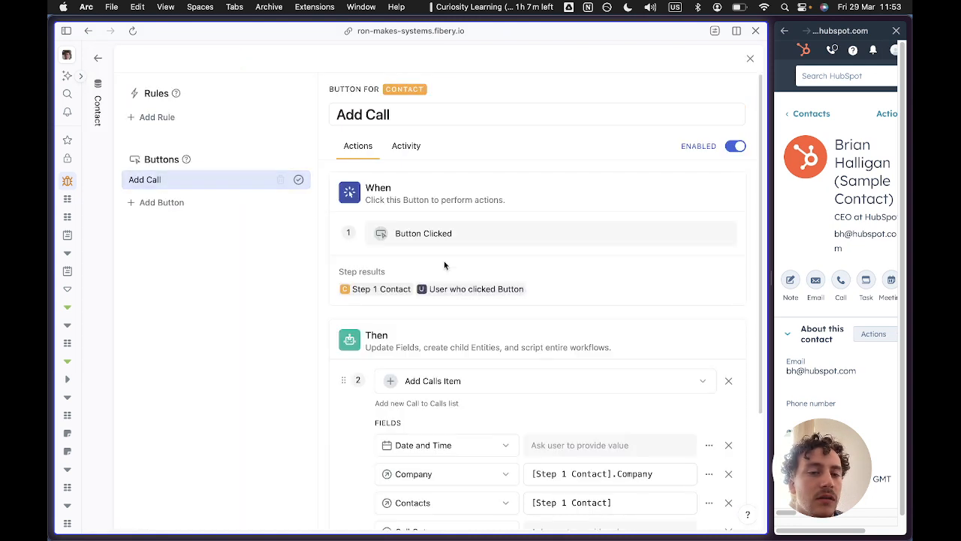
scroll(444, 261, down, 4)
click(409, 451)
click(429, 454)
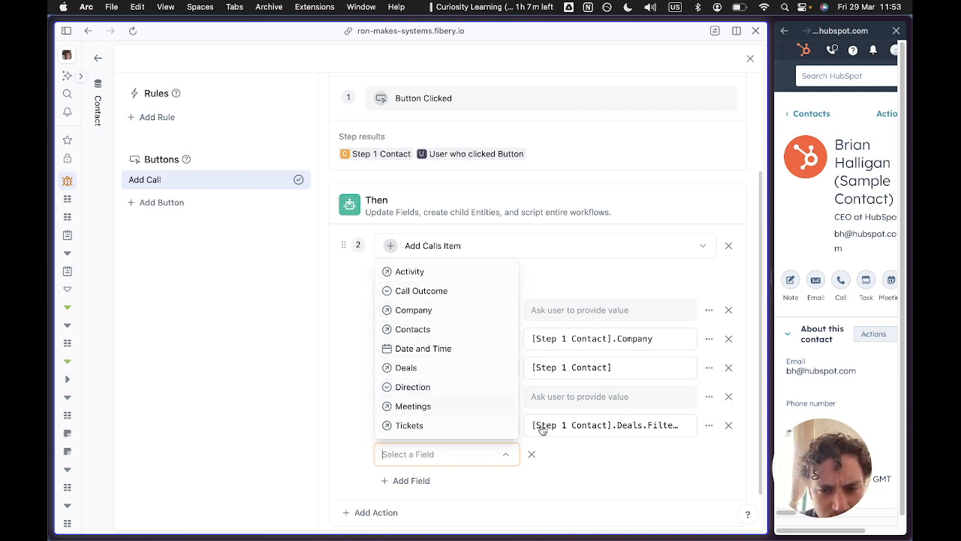
click(570, 471)
click(500, 455)
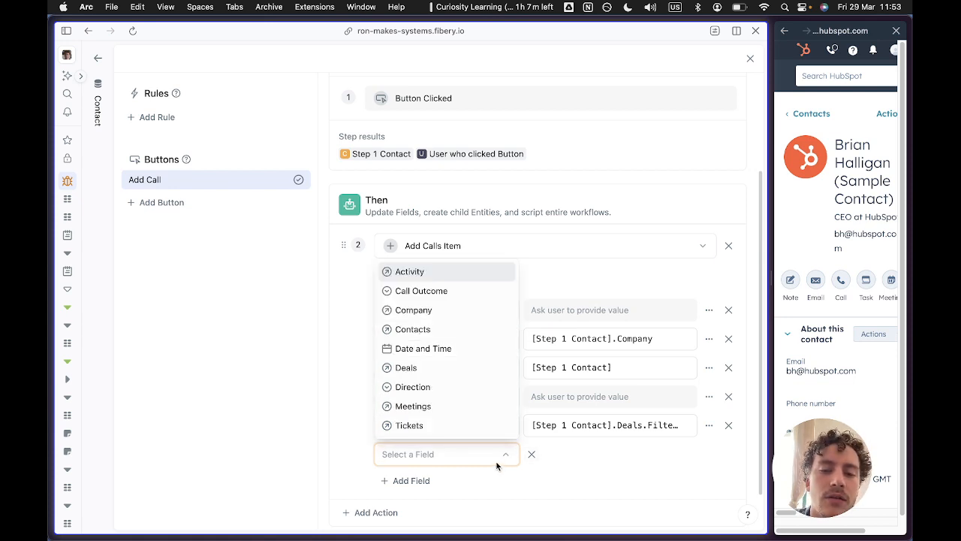
click(418, 453)
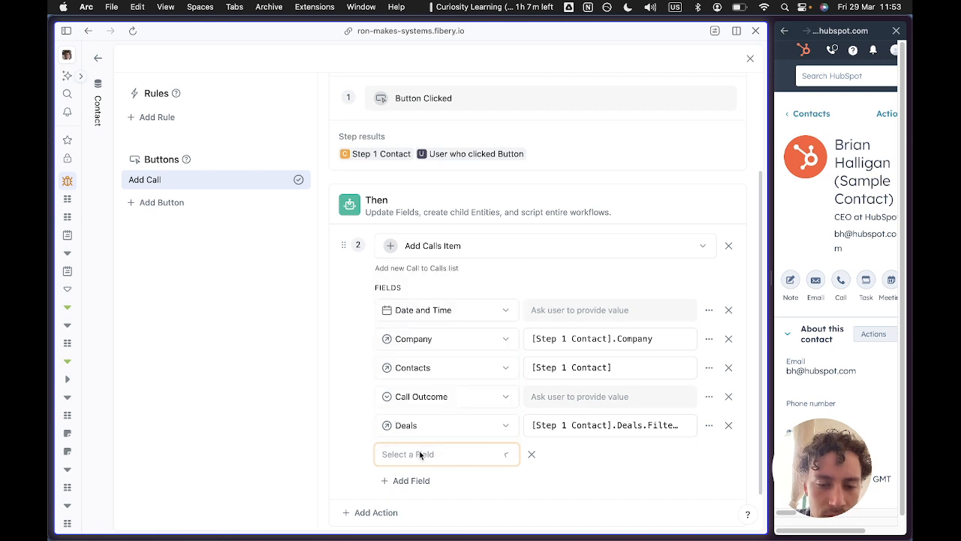
- Save the Contact database's "Add Call" button and close its automations
scroll(386, 423, down, 2)
click(362, 515)
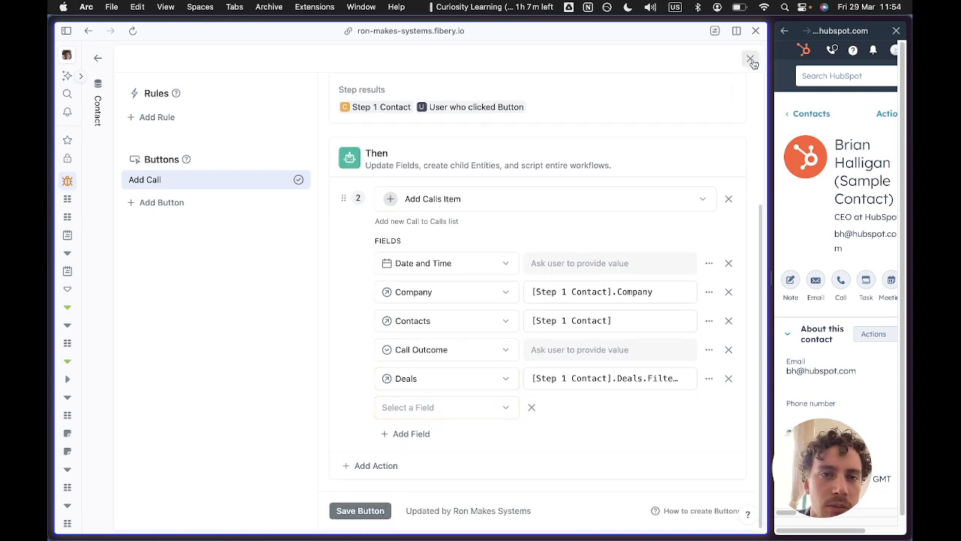
click(751, 59)
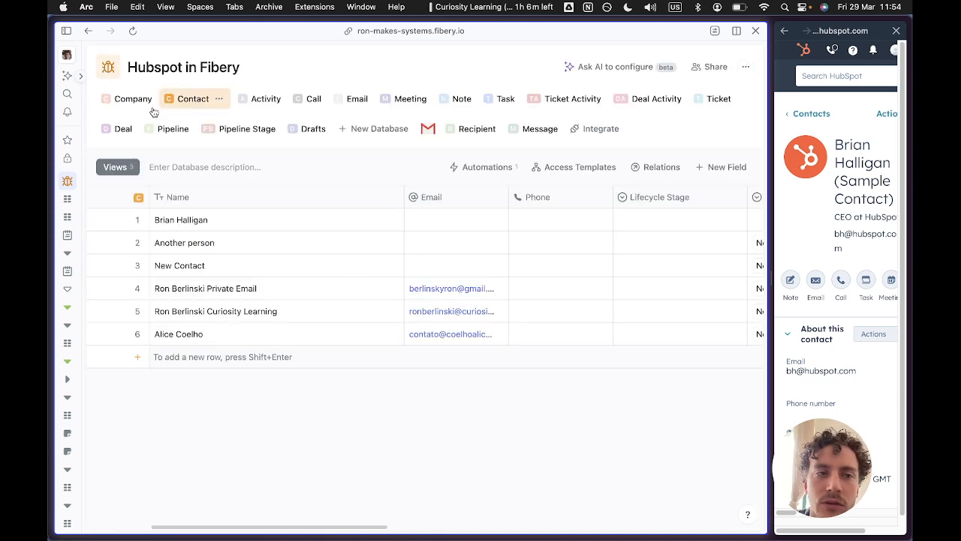
- Open the Company database's automations and examine which fields a Create action offers in a new button draft
click(124, 100)
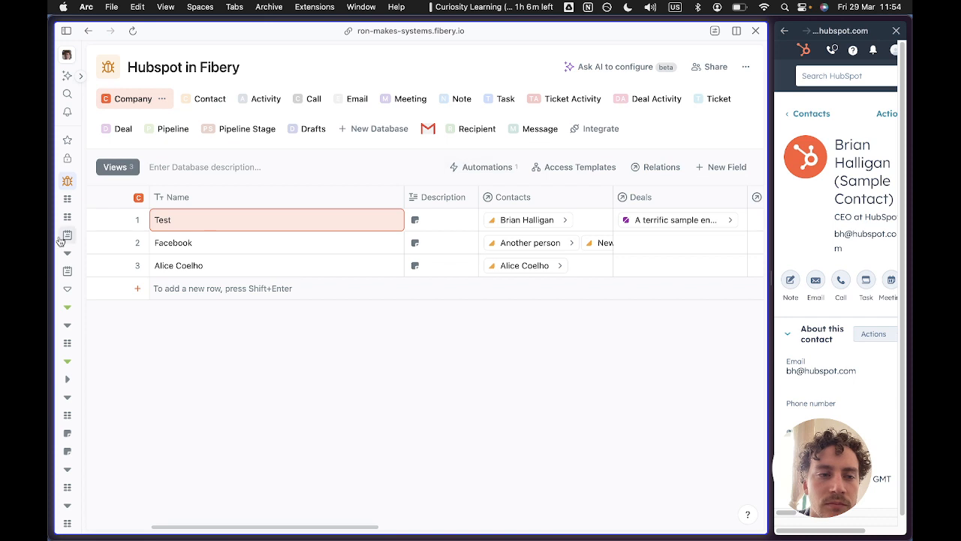
click(485, 166)
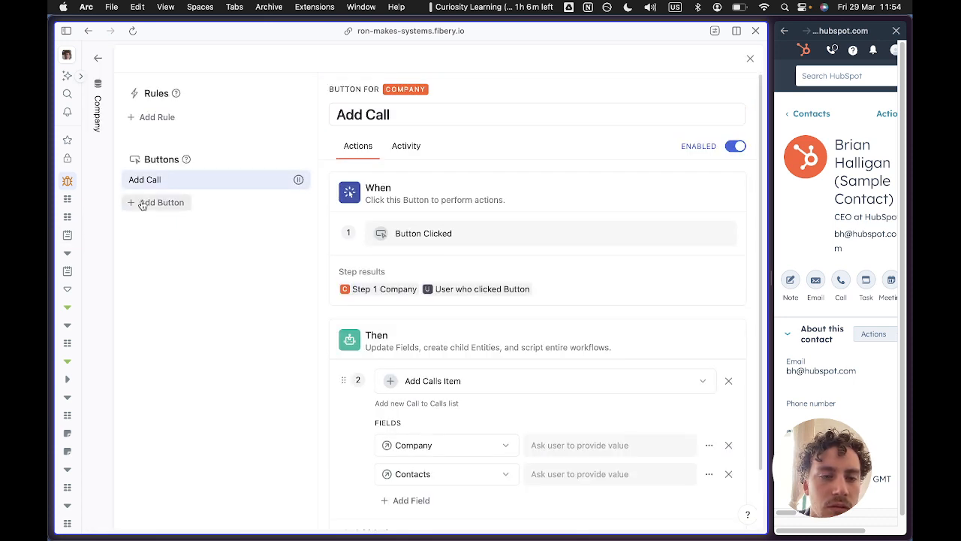
click(145, 203)
click(397, 382)
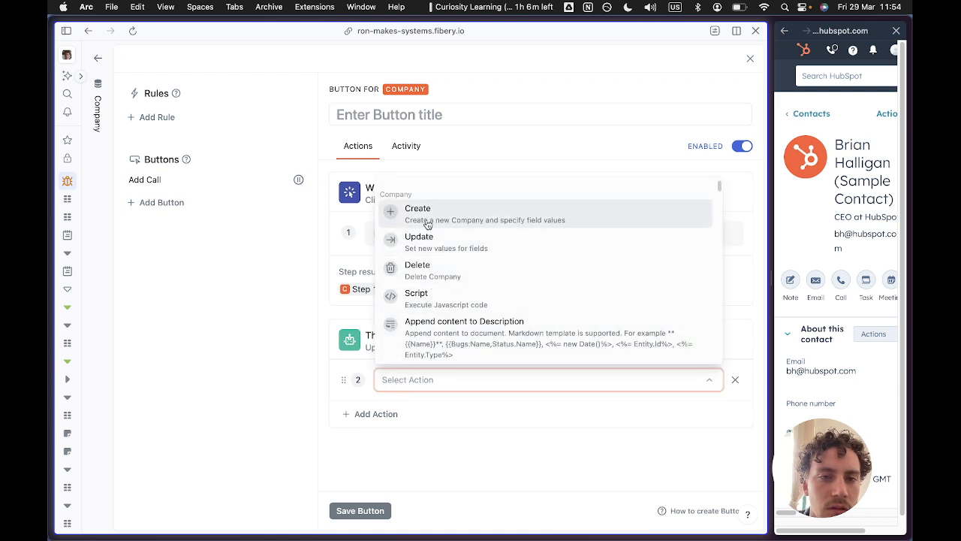
click(427, 223)
click(458, 445)
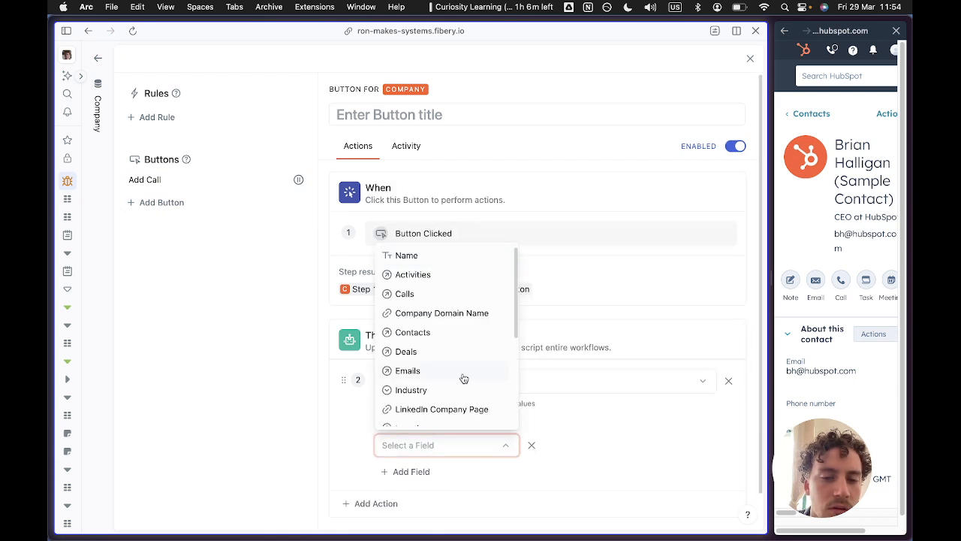
scroll(463, 370, down, 1)
scroll(462, 368, up, 1)
scroll(459, 348, down, 5)
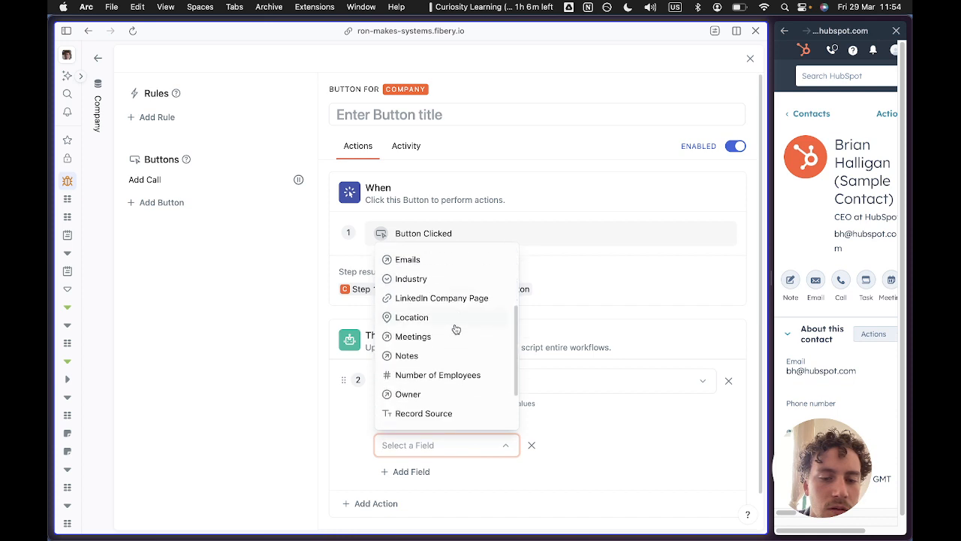
scroll(456, 329, down, 1)
scroll(456, 329, up, 3)
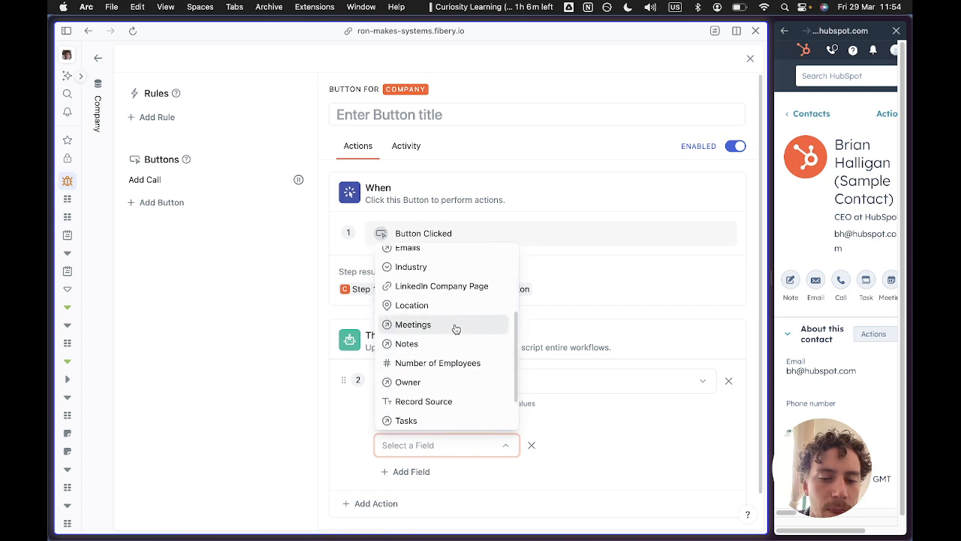
scroll(456, 329, up, 5)
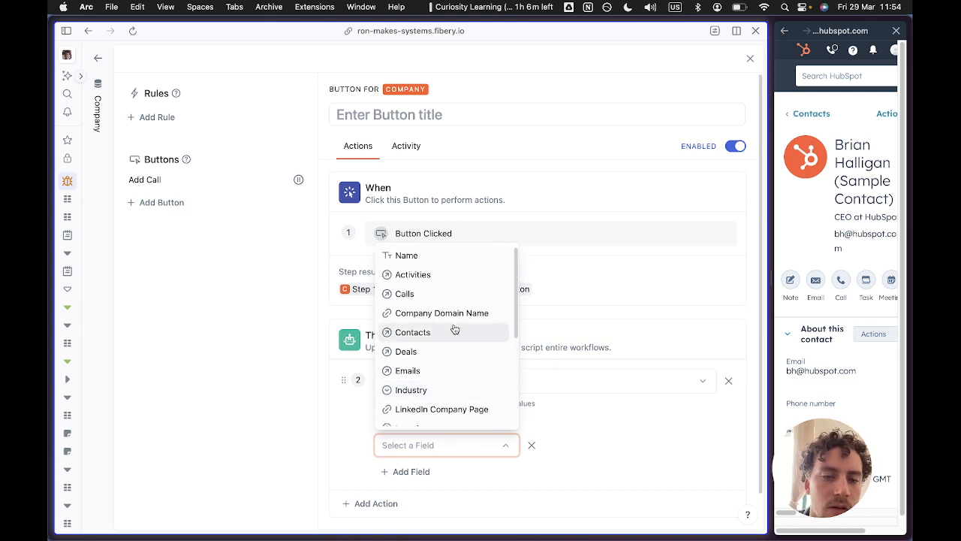
scroll(444, 350, down, 5)
click(148, 359)
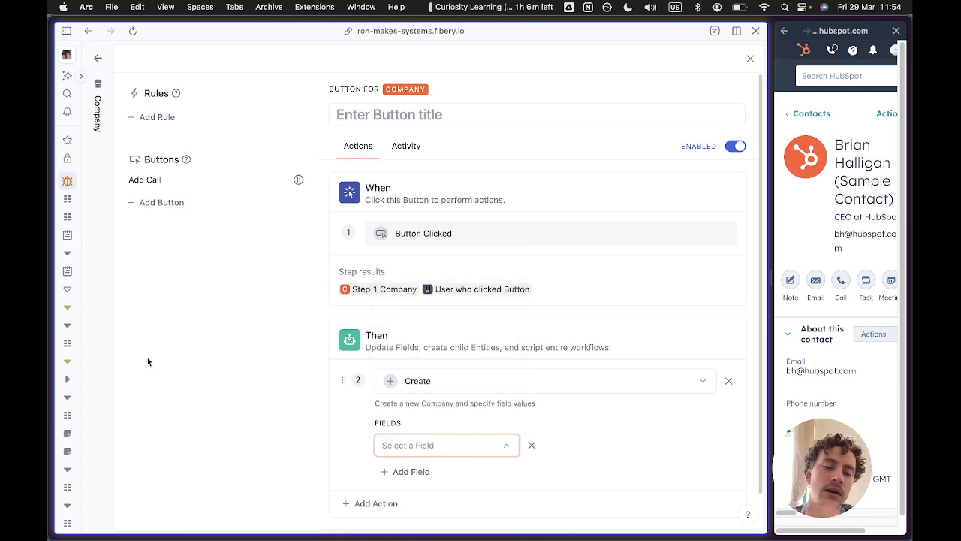
- Switch to the Fibery Community forum and search for "rich text in button"
mouse_move(50, 308)
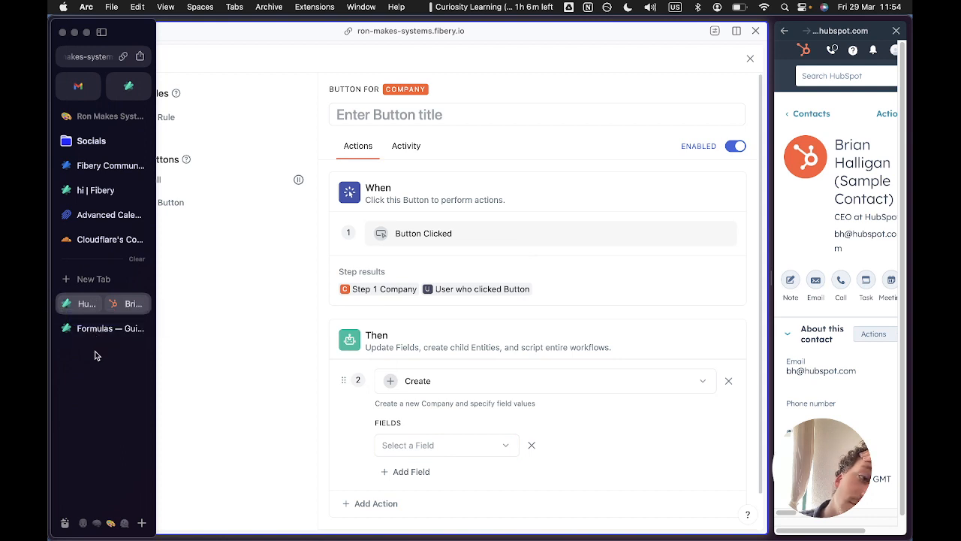
click(110, 174)
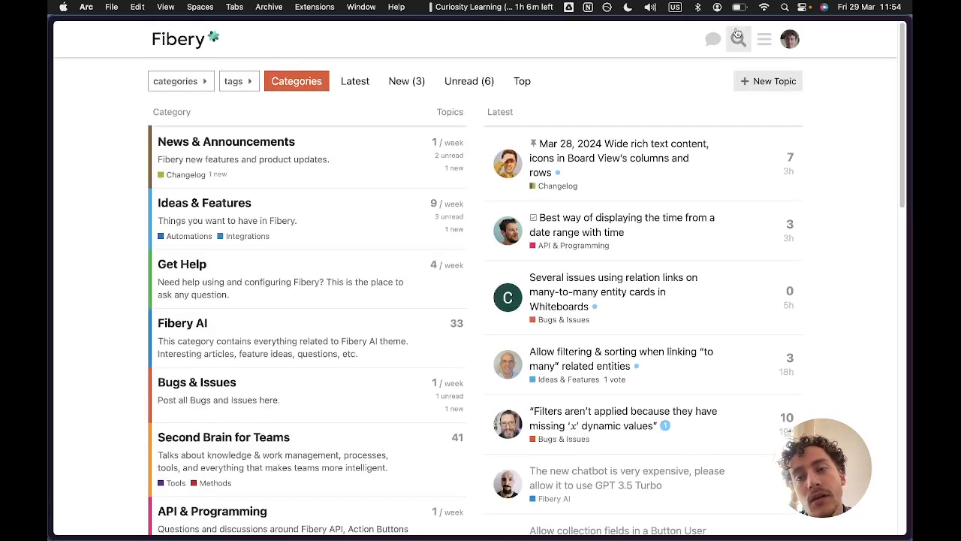
click(737, 42)
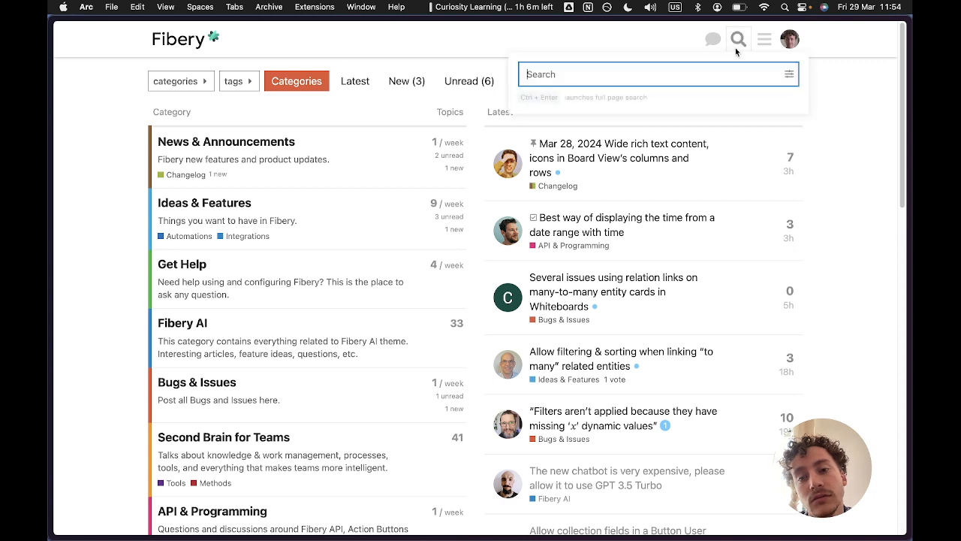
text(rich text in button)
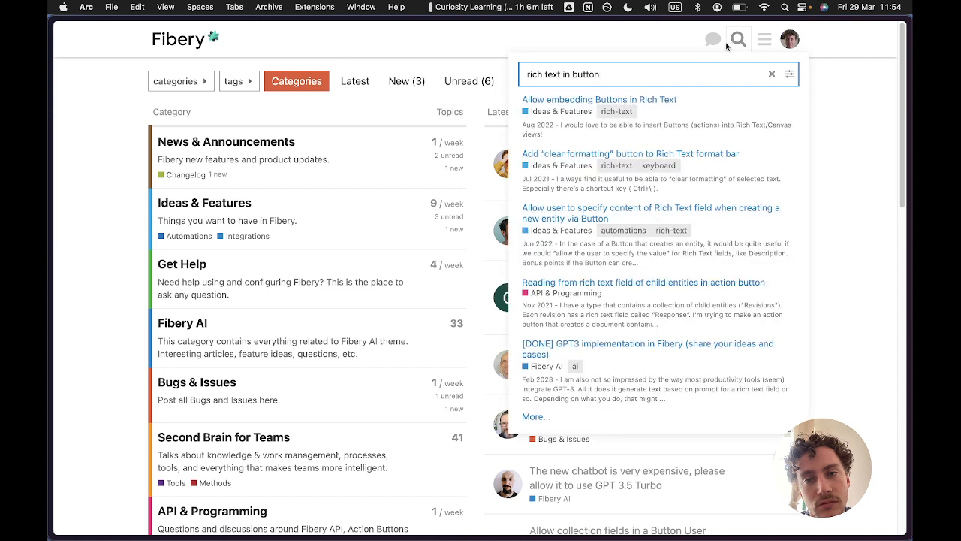
- Refine the forum search to "rich text button input" and look through the full results
double_click(567, 74)
key(BackSpace)
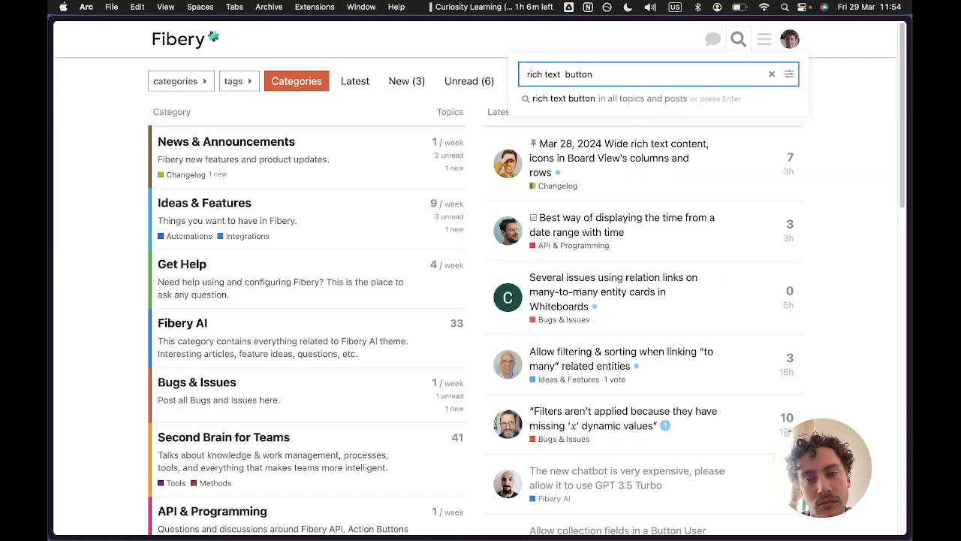
key(BackSpace)
text(input)
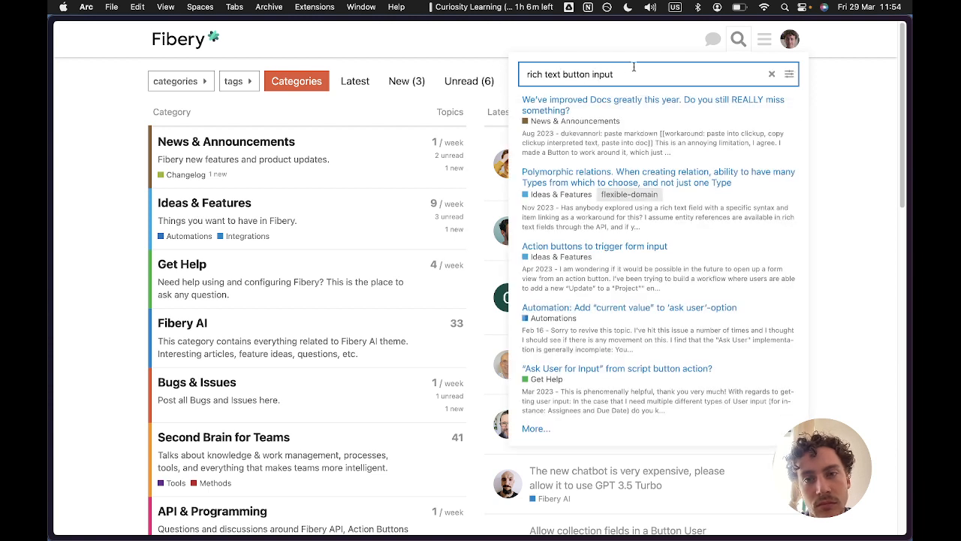
key(Return)
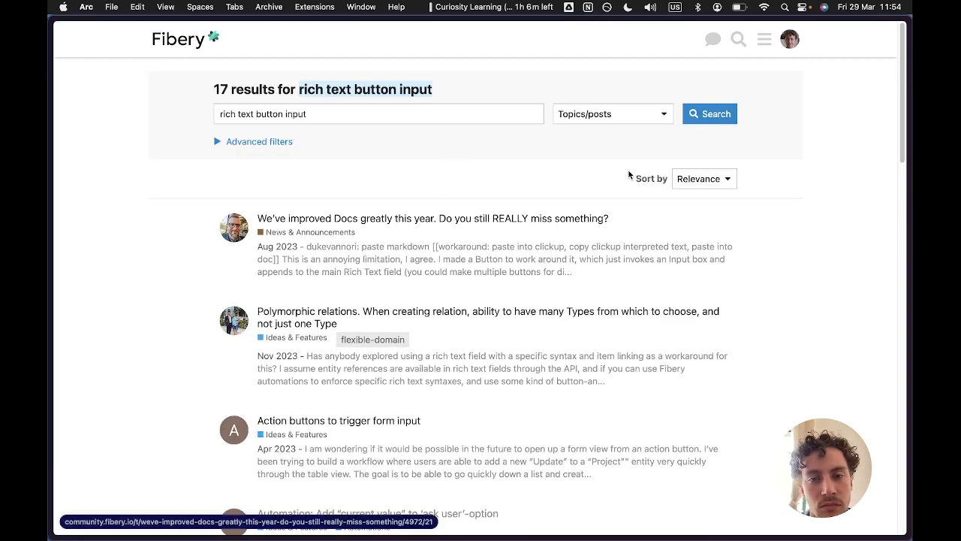
scroll(812, 265, down, 1)
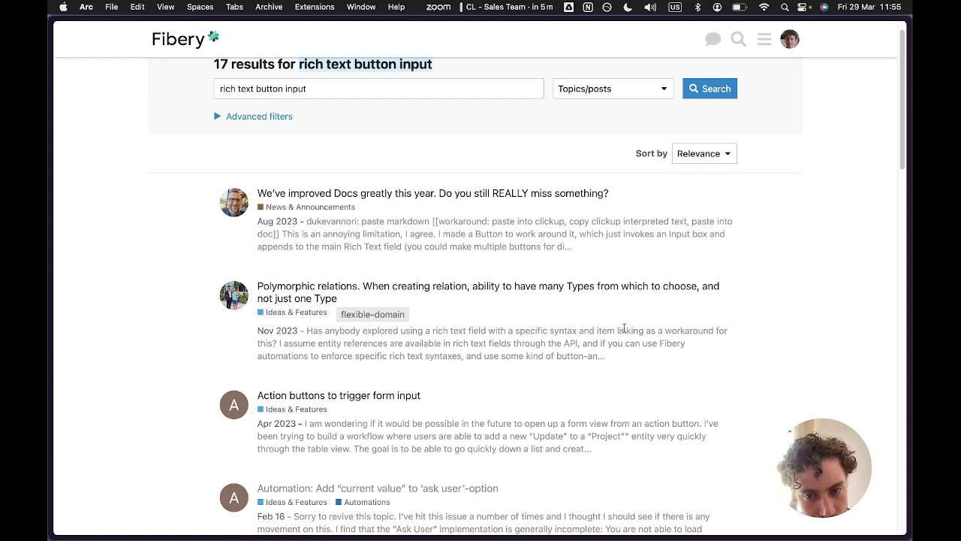
- Return to the Company automations, examine the fields available in the "Add Call" button's Add Calls Item action, and close without saving
mouse_move(50, 371)
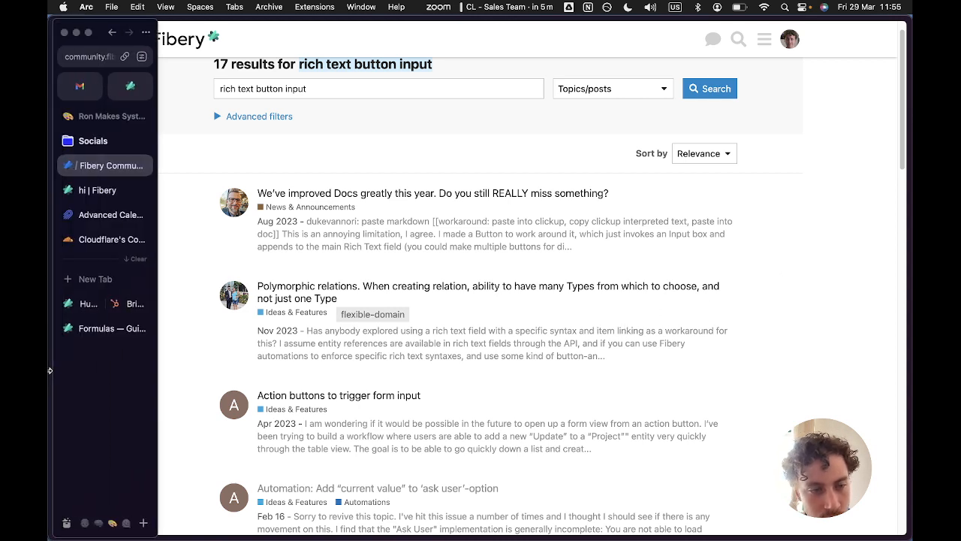
click(84, 308)
scroll(517, 382, down, 1)
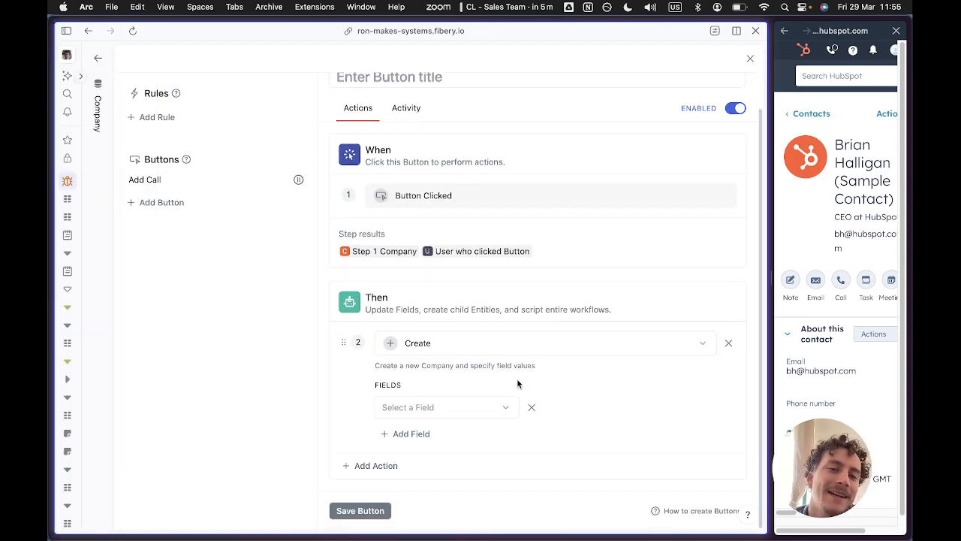
scroll(518, 382, up, 1)
click(194, 178)
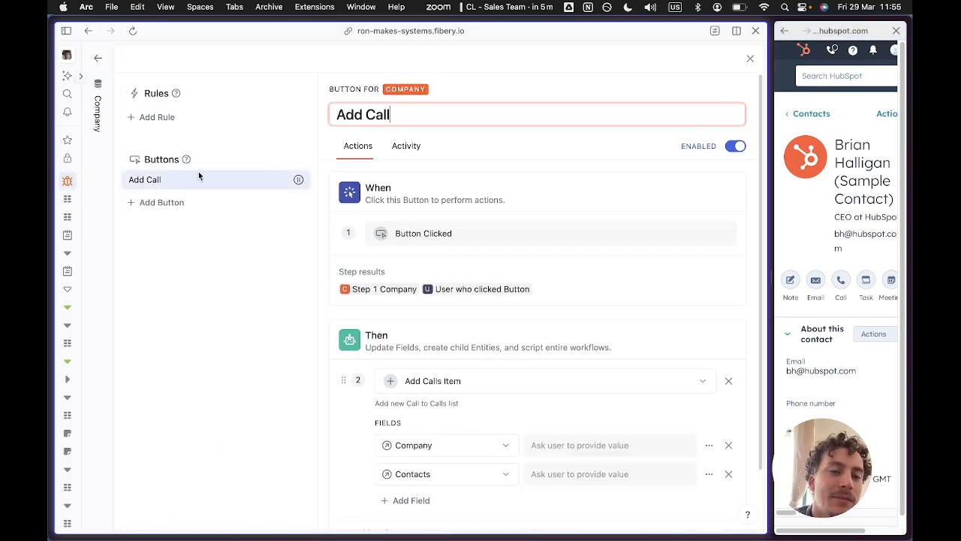
scroll(462, 308, down, 2)
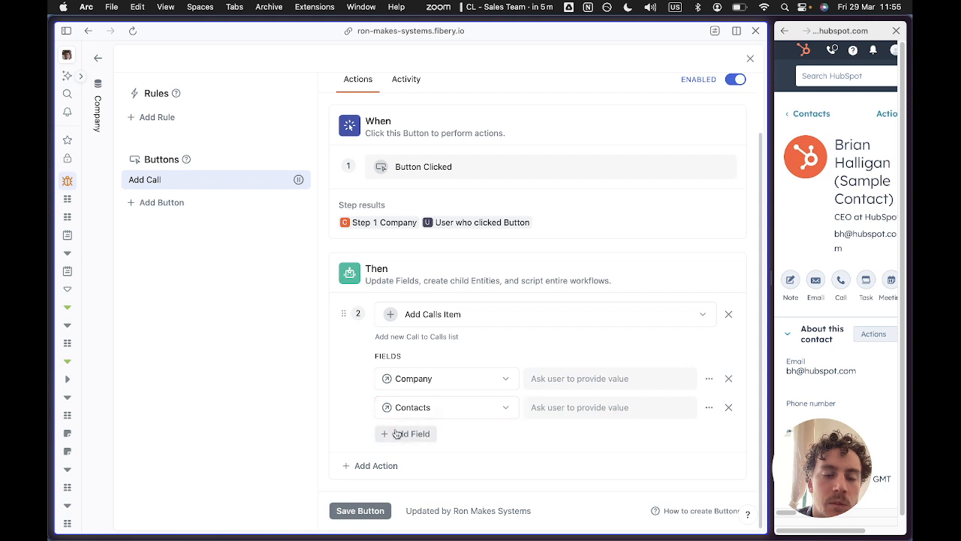
click(396, 434)
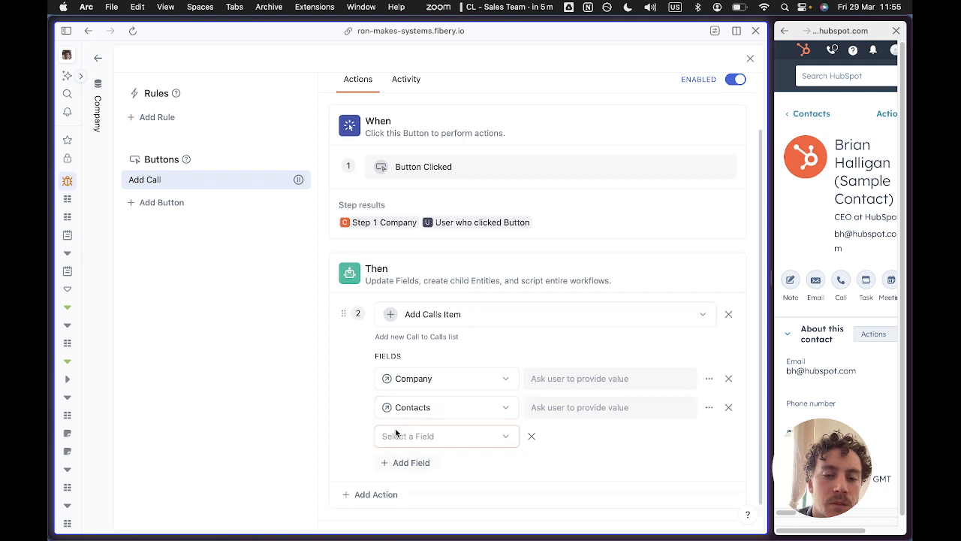
click(398, 435)
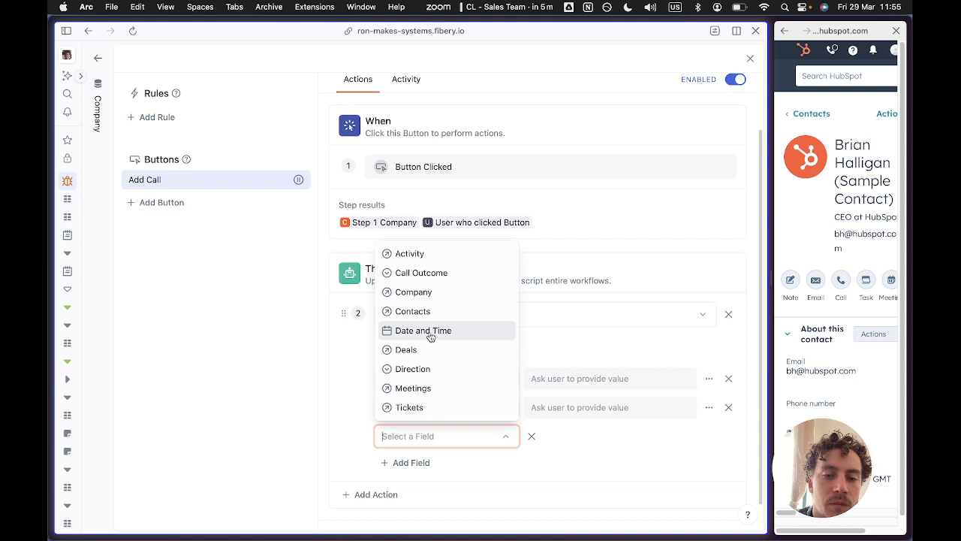
click(362, 373)
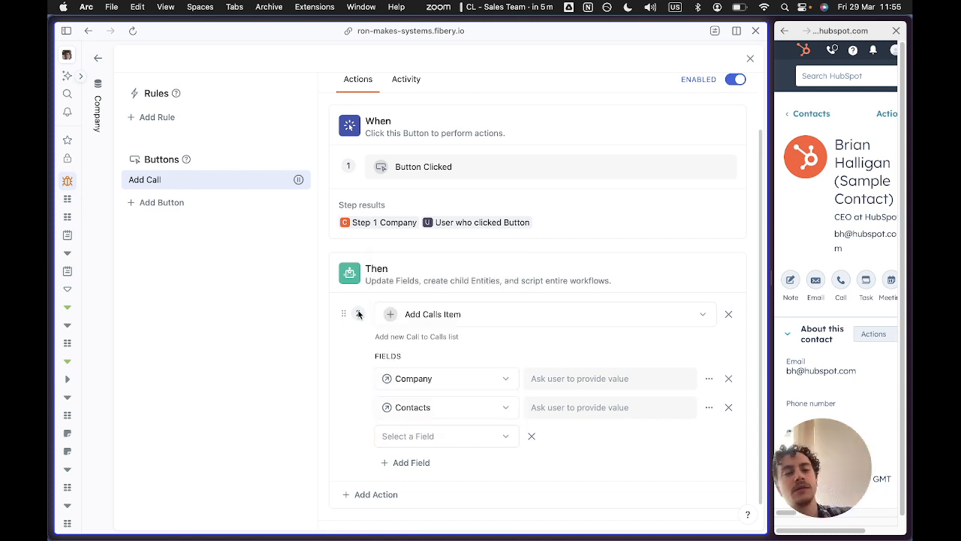
mouse_move(49, 157)
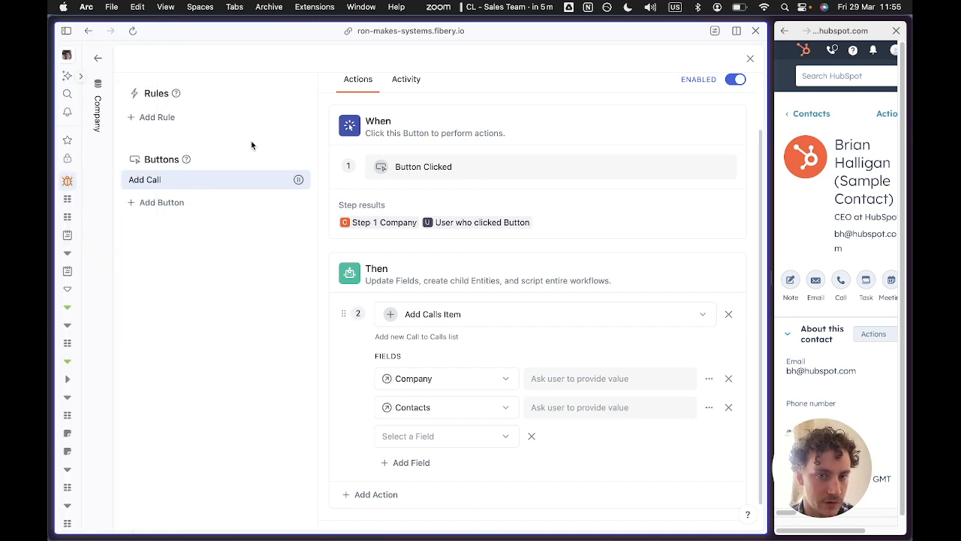
click(750, 58)
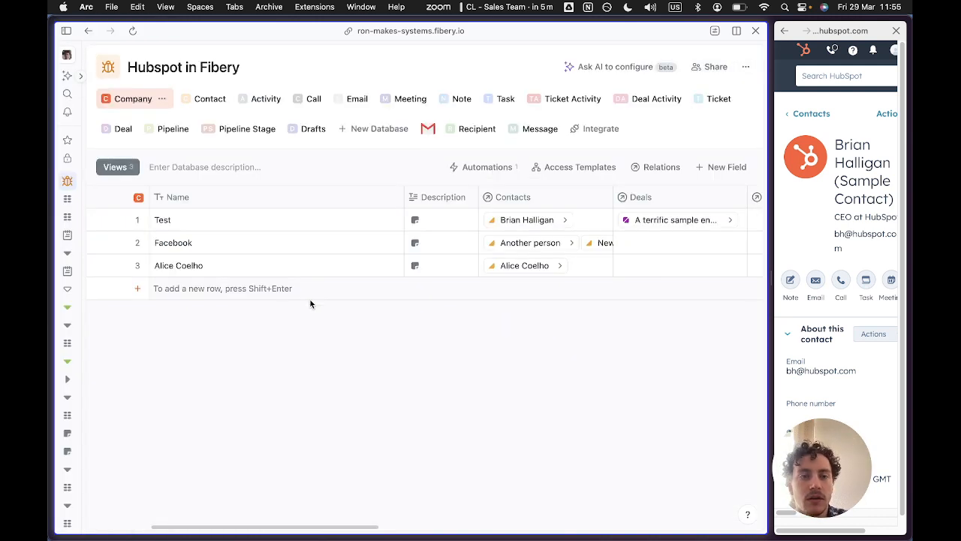
- Open the "Test" company record and check which forms are available for adding to its Activities feed
click(114, 220)
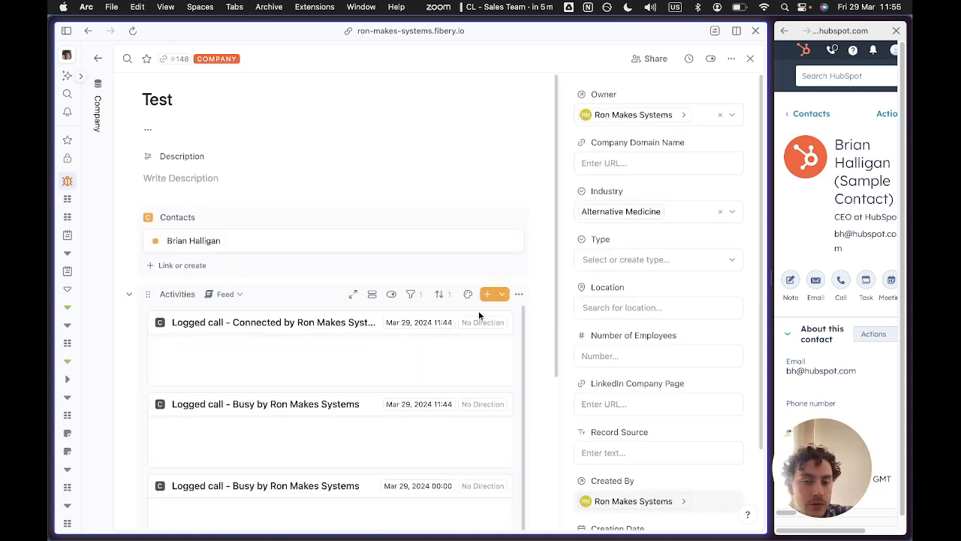
click(501, 294)
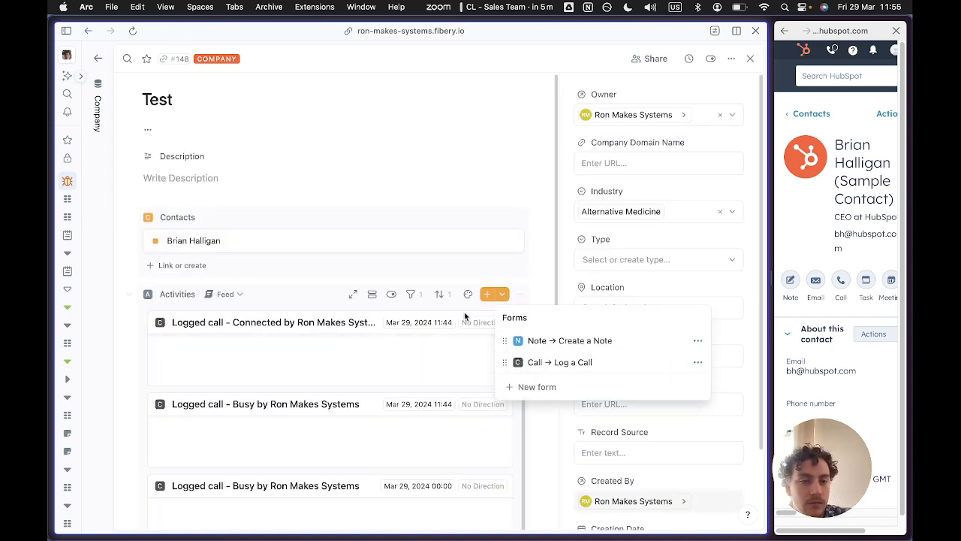
click(301, 295)
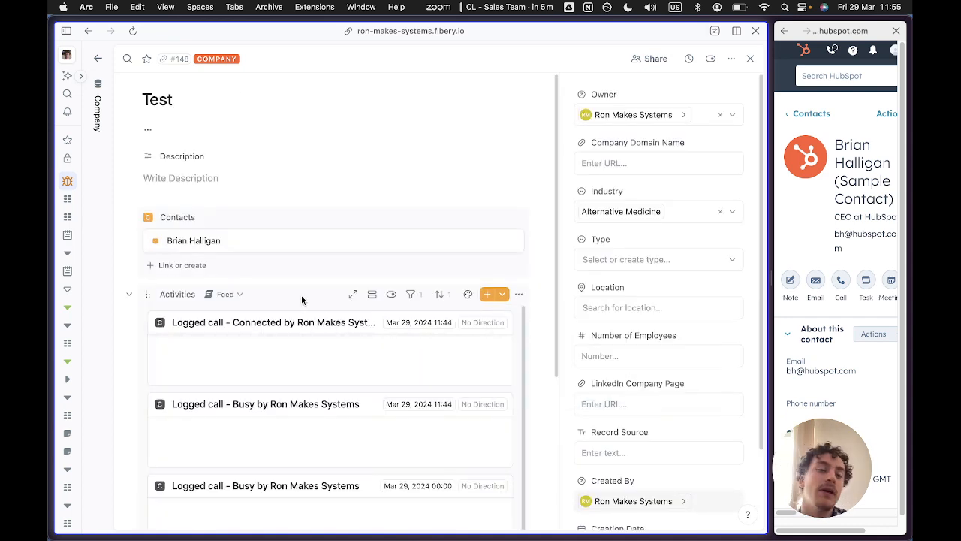
- Bring up the Create a Note form from the Activities feed, examine its linked record fields, and close it without submitting
click(501, 295)
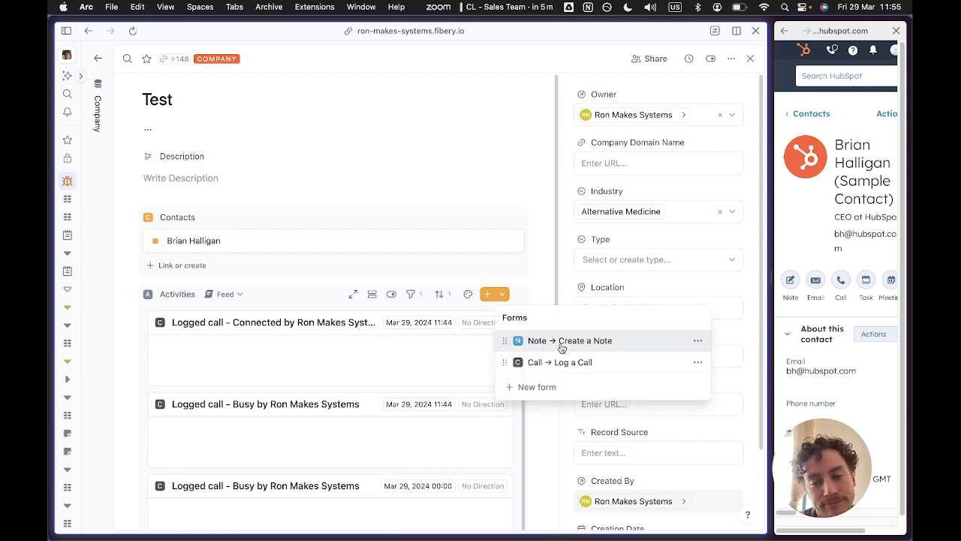
click(562, 342)
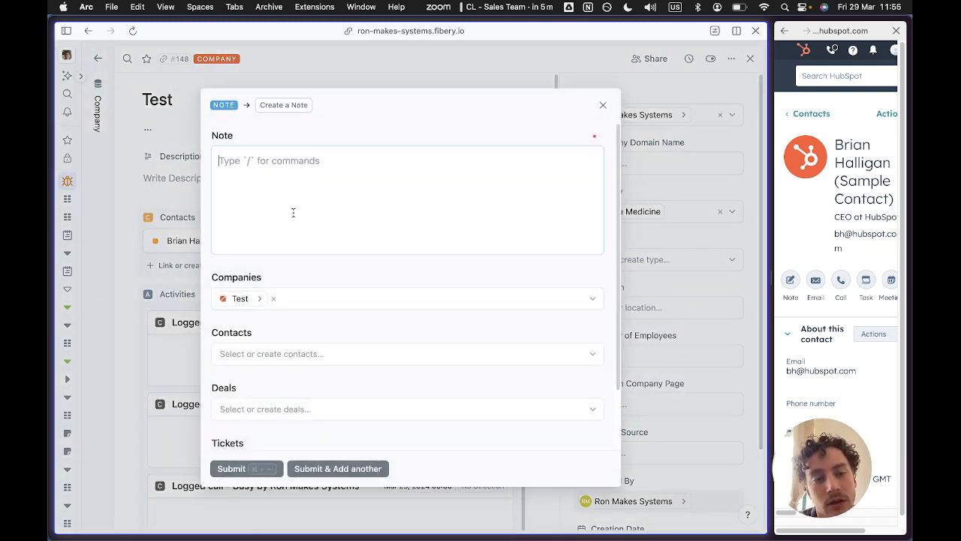
click(305, 353)
click(299, 337)
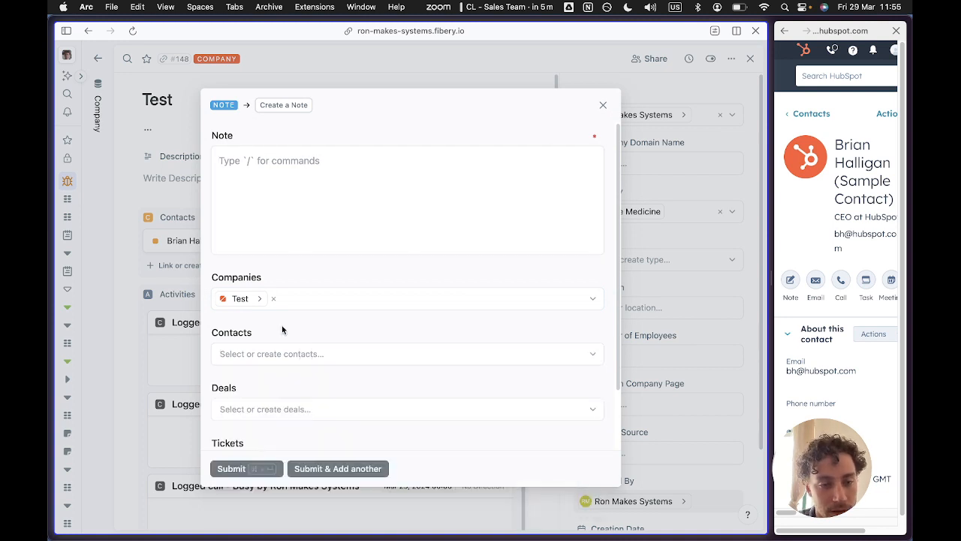
click(280, 347)
click(275, 337)
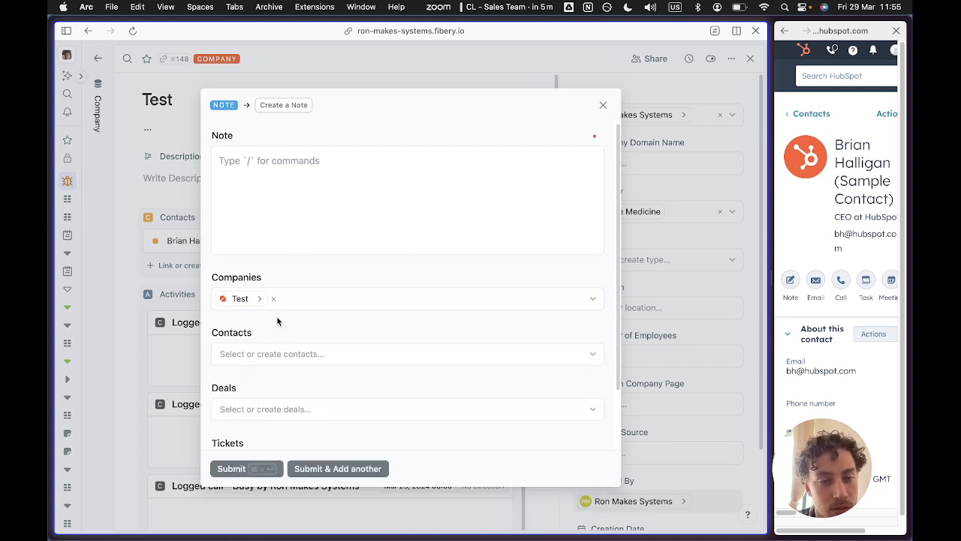
click(260, 187)
click(287, 330)
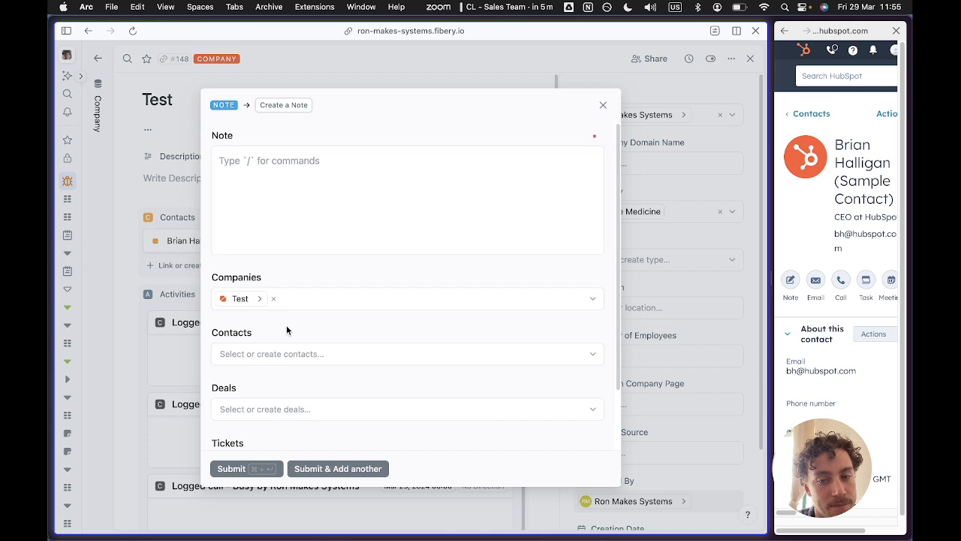
click(286, 154)
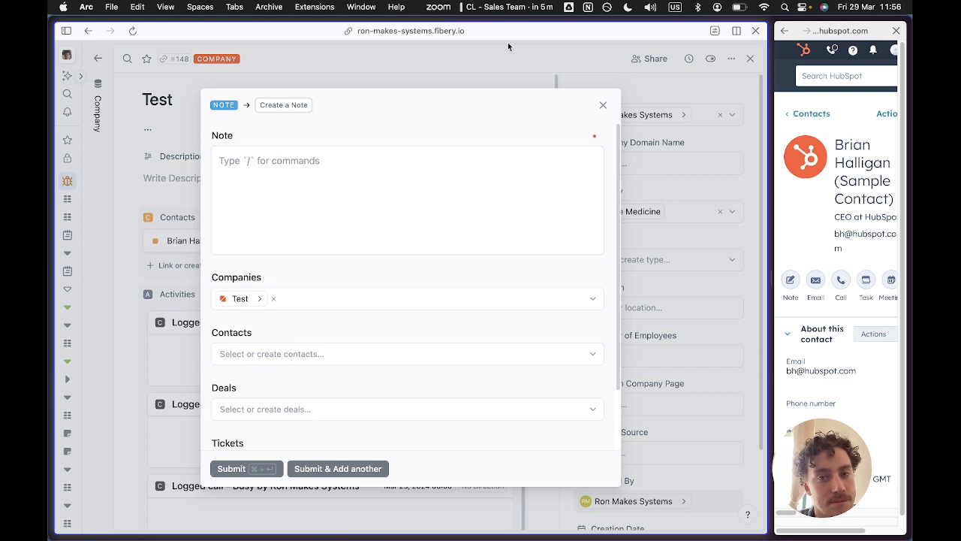
click(604, 105)
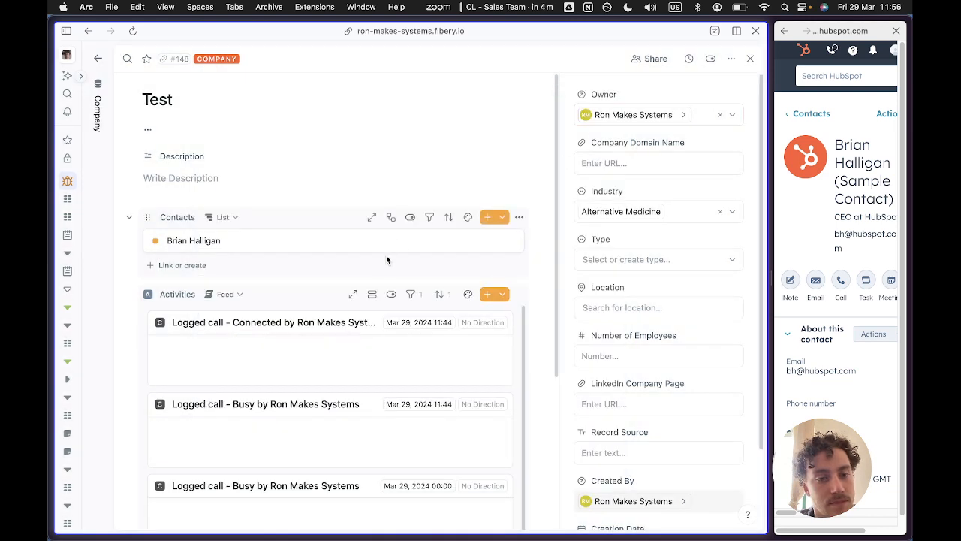
- Open the Activities feed's filters and examine the source options offered for Calls and Ticket Activities
click(411, 294)
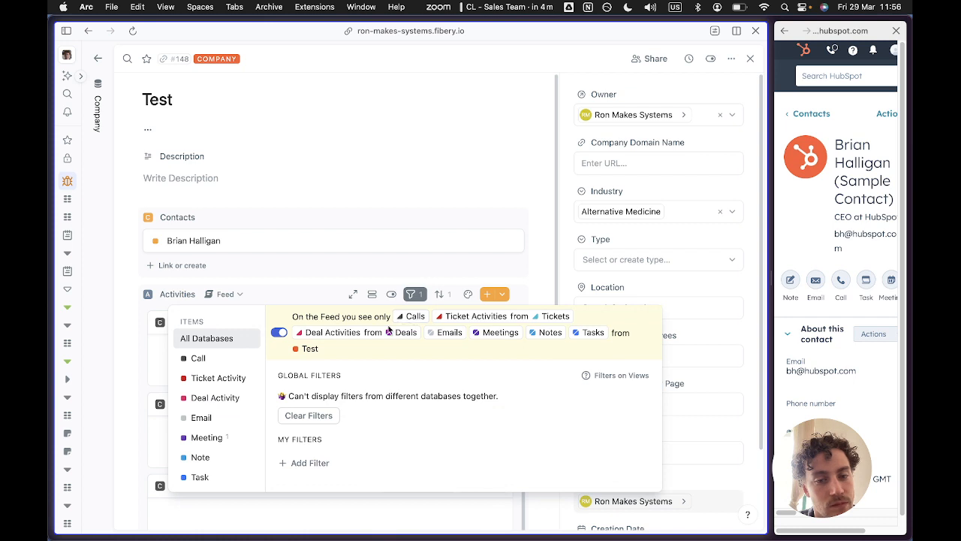
click(405, 323)
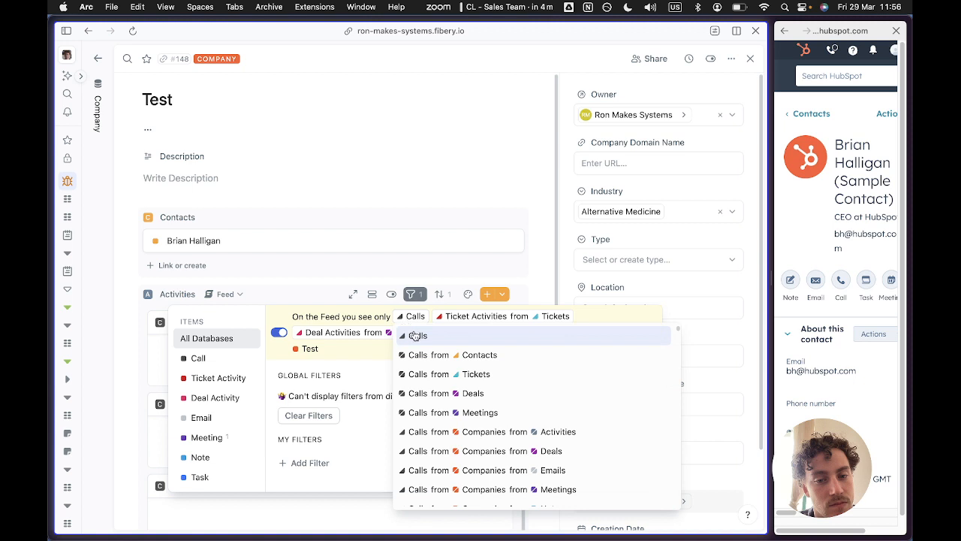
click(414, 337)
click(456, 318)
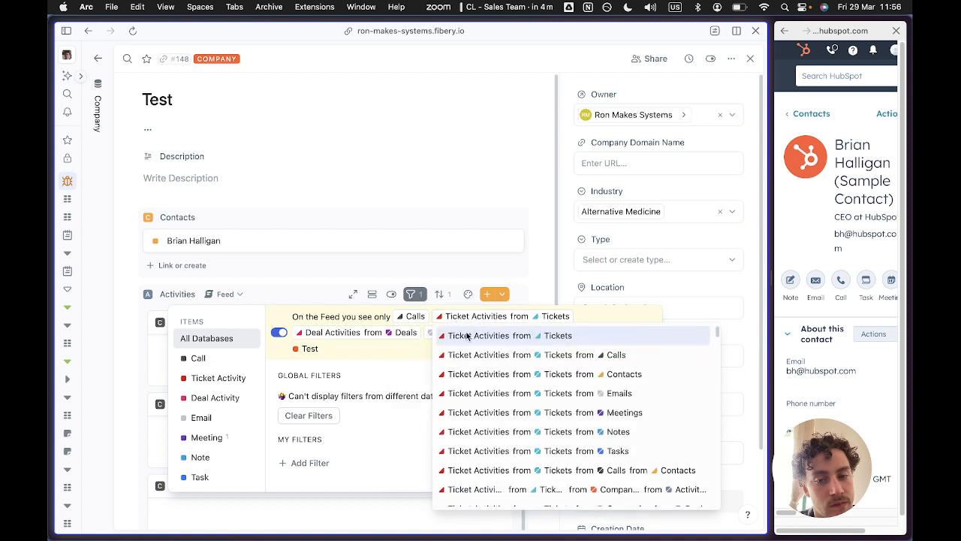
click(467, 336)
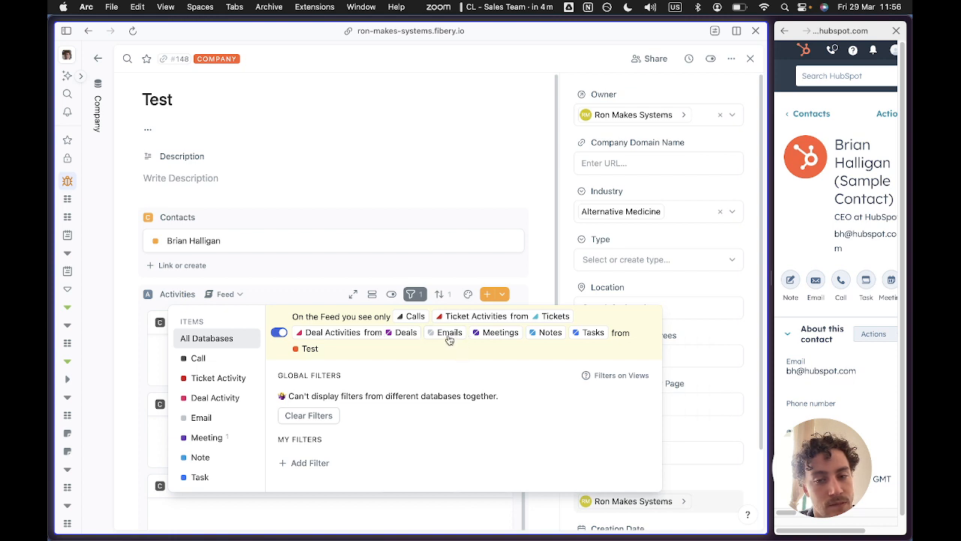
click(449, 334)
click(449, 336)
- Try switching the feed's call source to Calls from Contacts, and restore it to plain Calls
click(415, 318)
click(415, 318)
click(416, 317)
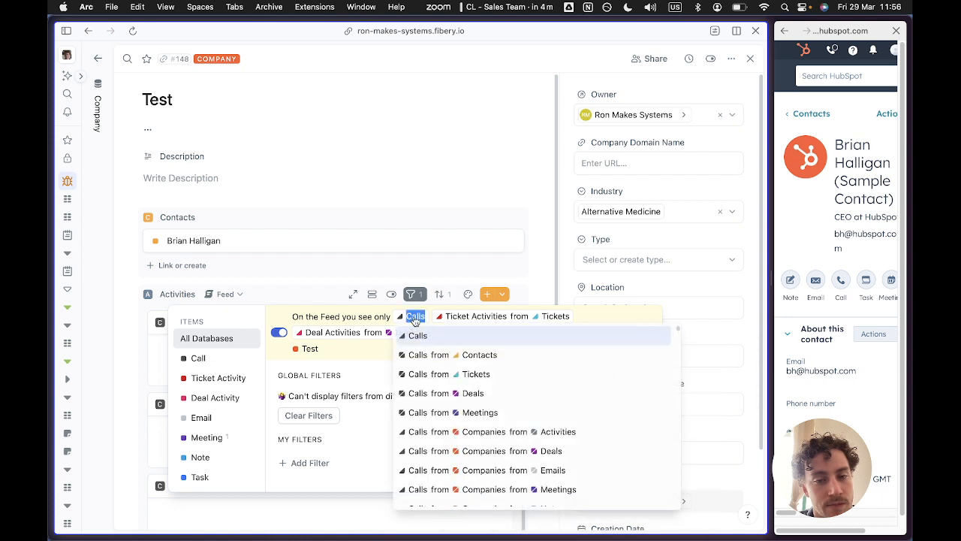
click(428, 352)
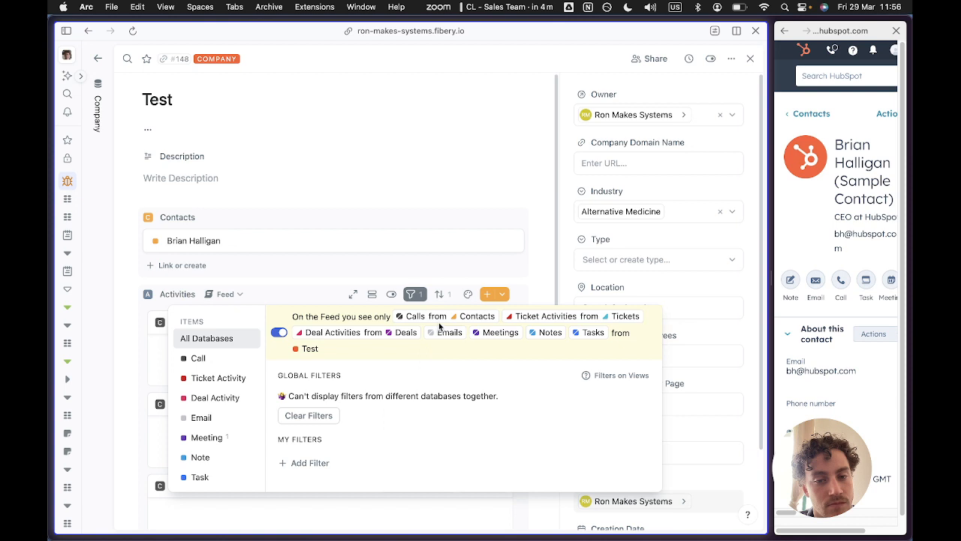
click(438, 318)
click(435, 339)
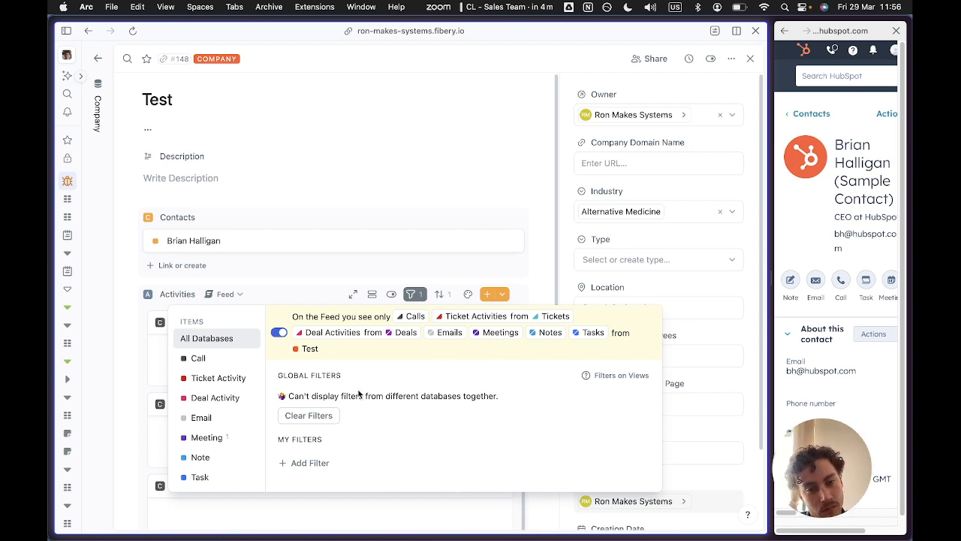
- Remove the "Created By is Me" global filter from the Meeting database in the Activities feed
click(213, 438)
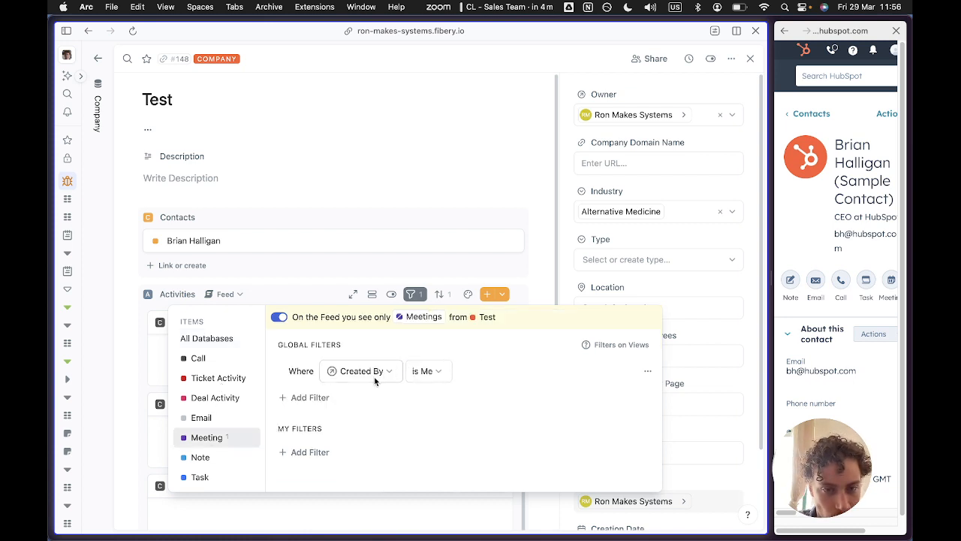
click(646, 372)
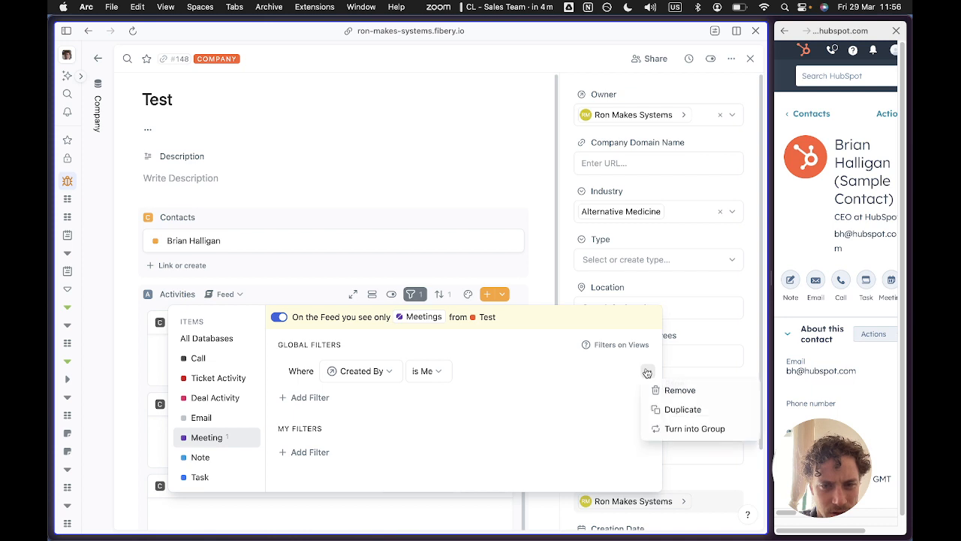
click(670, 388)
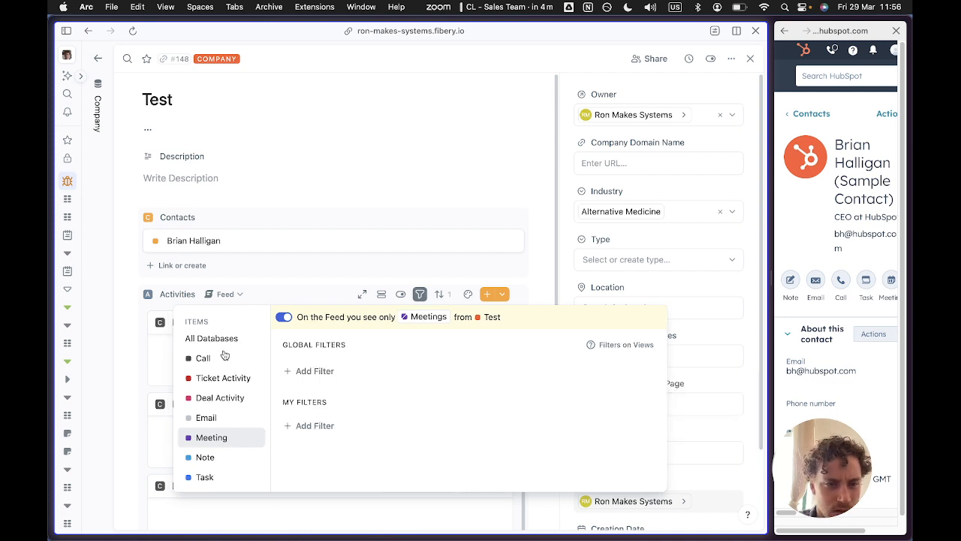
- Try a global filter across all databases to check its available fields, remove it, and close the feed's filters
click(213, 339)
click(315, 402)
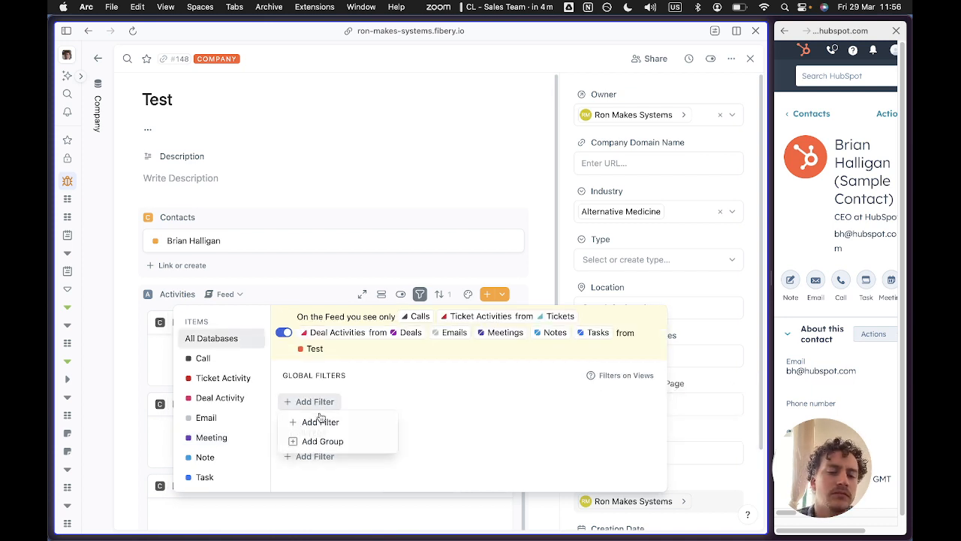
click(317, 420)
click(354, 401)
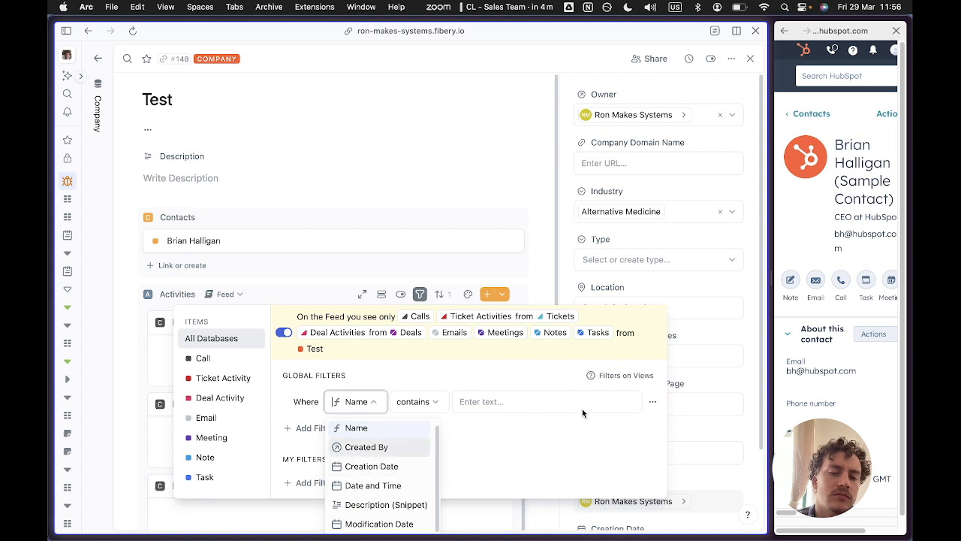
click(653, 402)
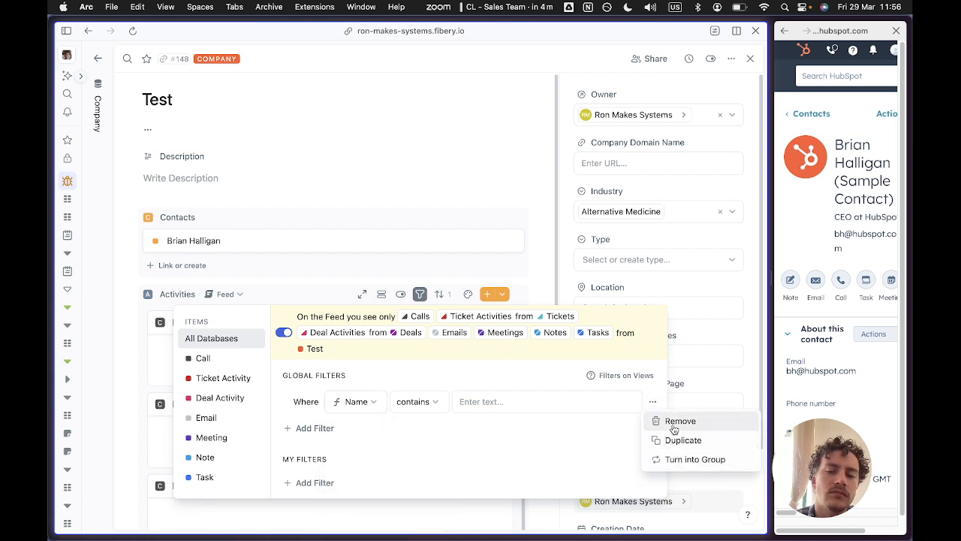
click(667, 421)
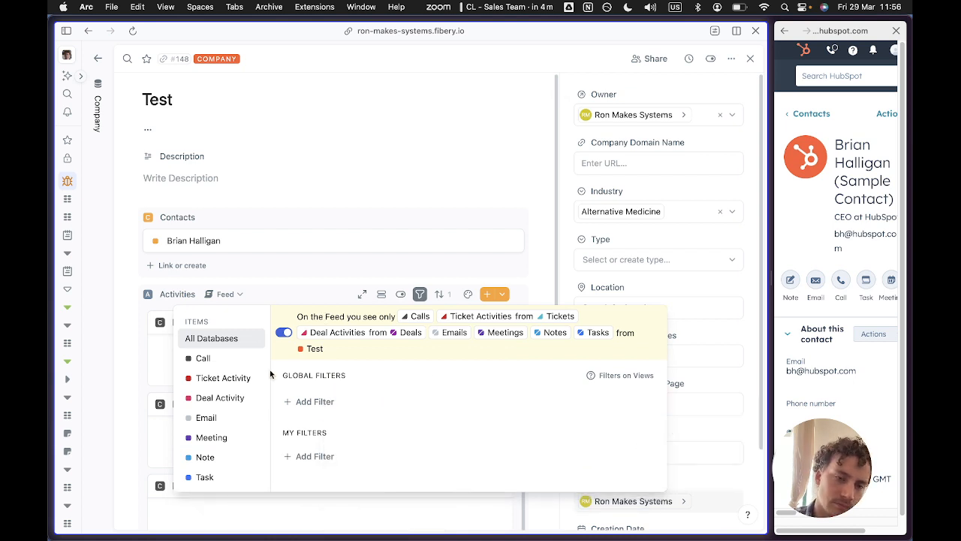
click(302, 296)
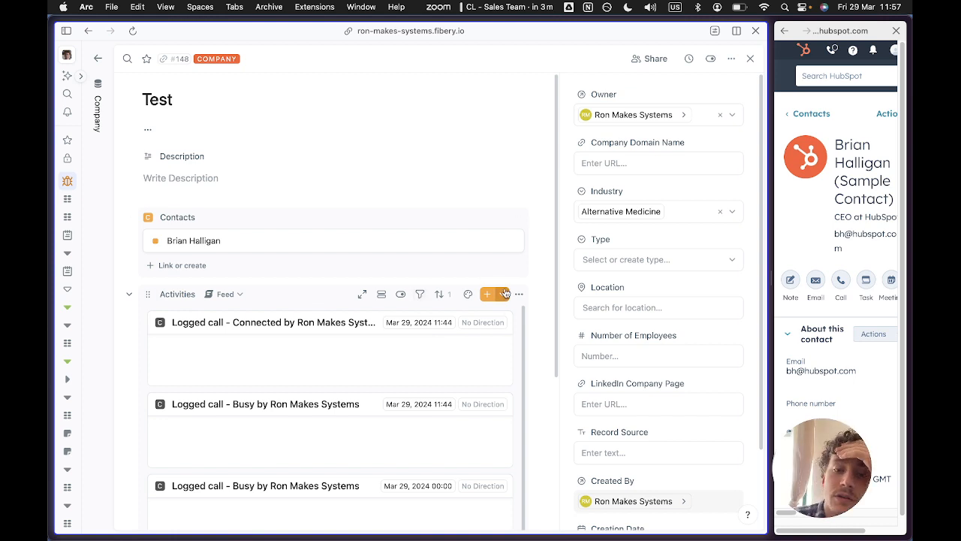
- Reopen the Create a Note form and look through its Contacts, Deals and Tickets fields
click(502, 294)
click(539, 341)
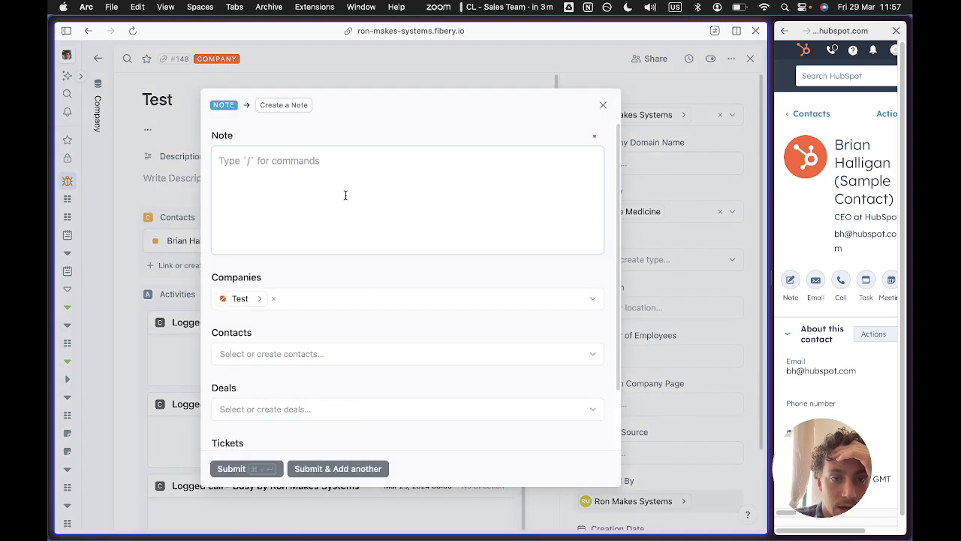
click(285, 351)
click(286, 351)
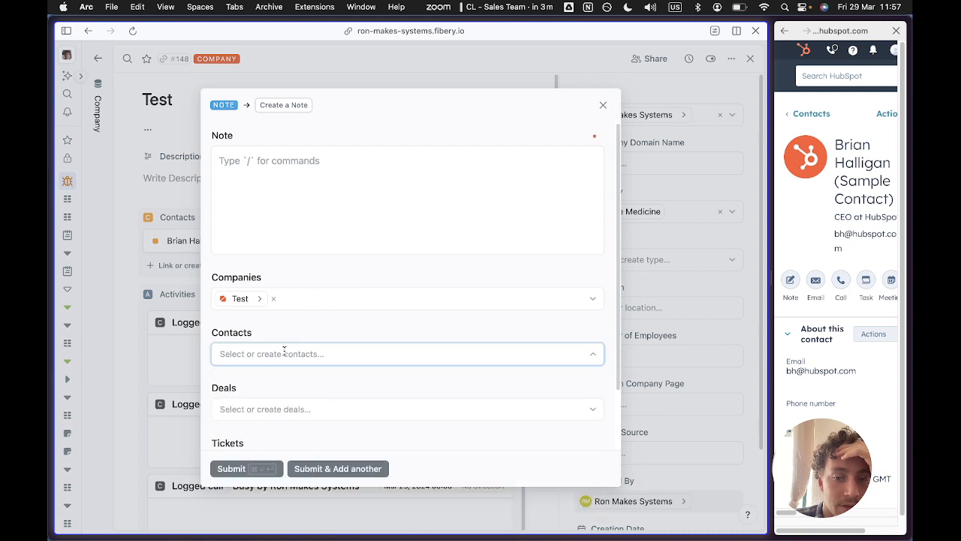
click(282, 403)
click(280, 401)
click(274, 404)
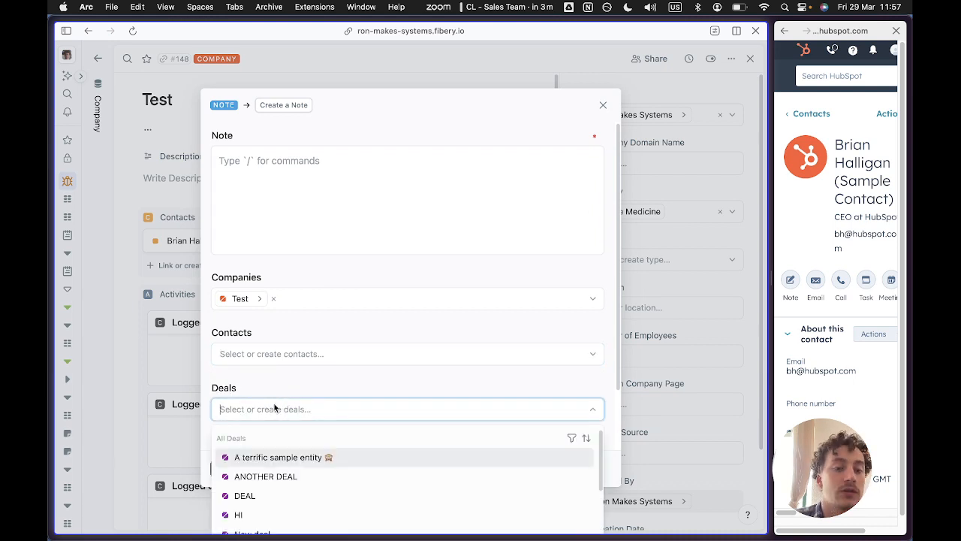
click(274, 389)
scroll(258, 384, down, 2)
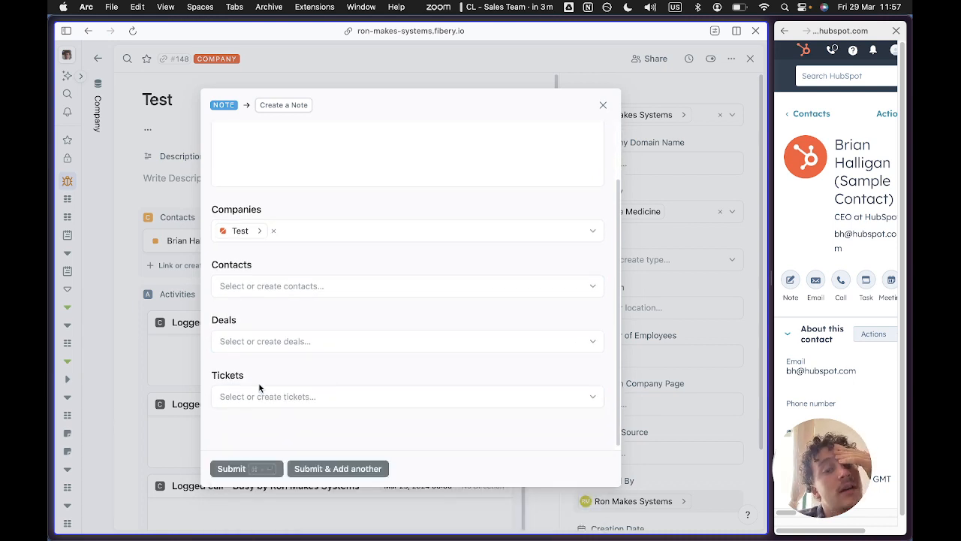
- Examine which deals the note's Deals field offers for linking, and close the form without submitting
click(256, 342)
click(270, 331)
click(258, 336)
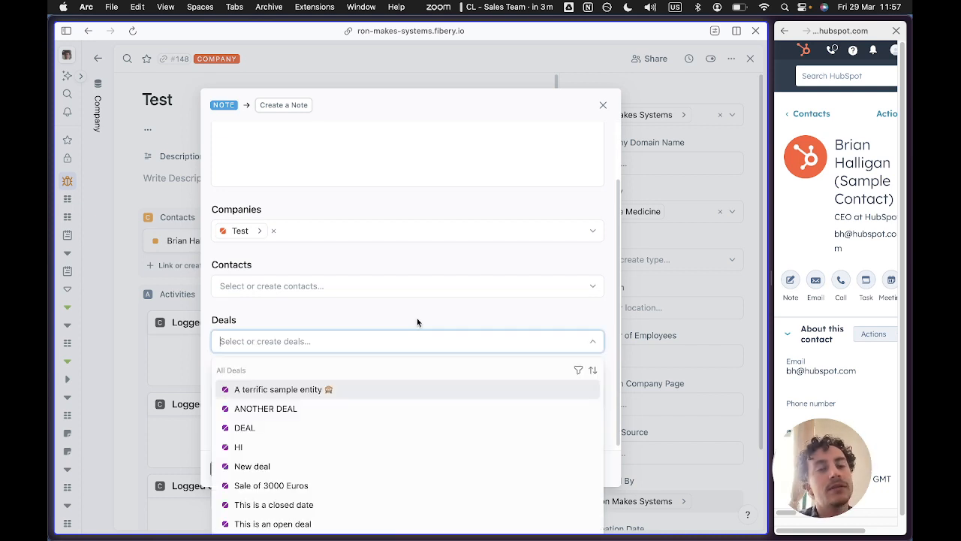
click(278, 339)
click(268, 338)
click(266, 324)
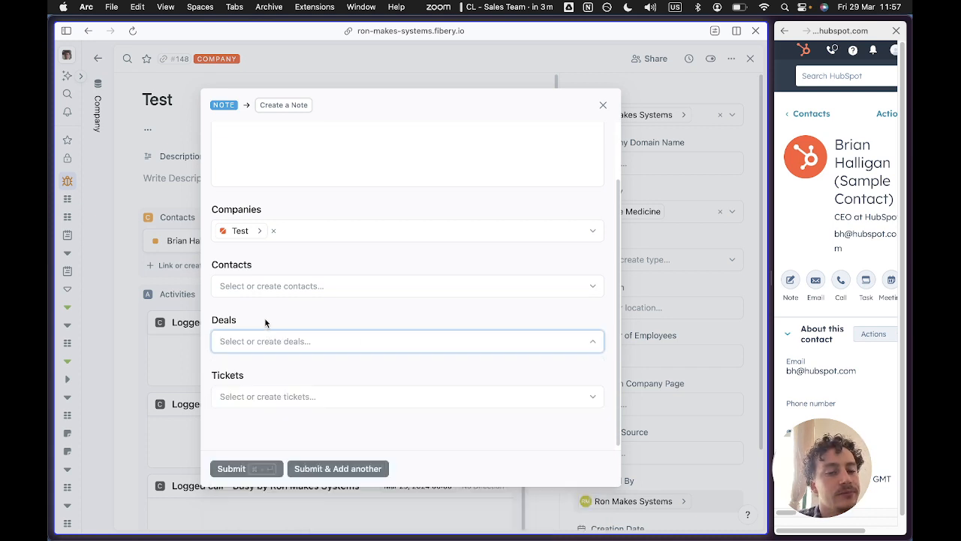
click(244, 347)
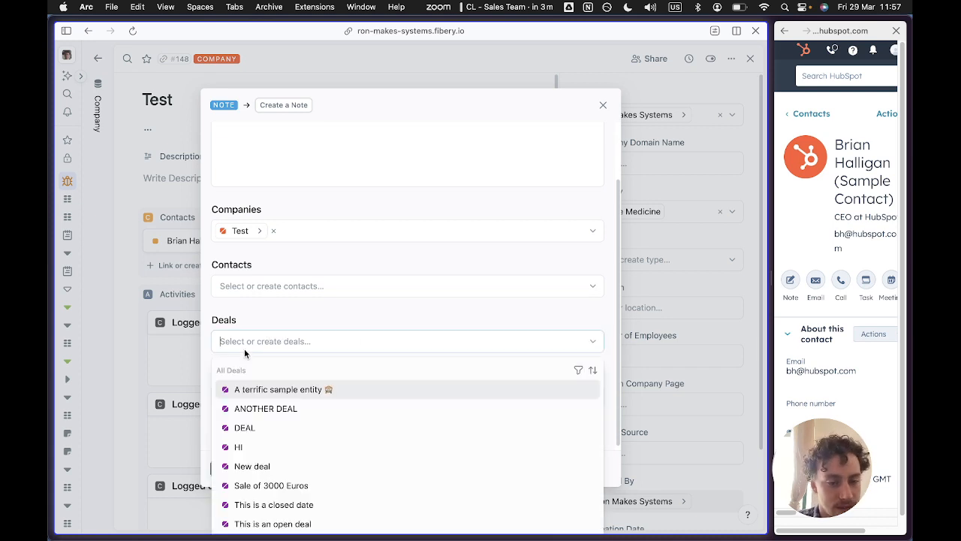
click(267, 317)
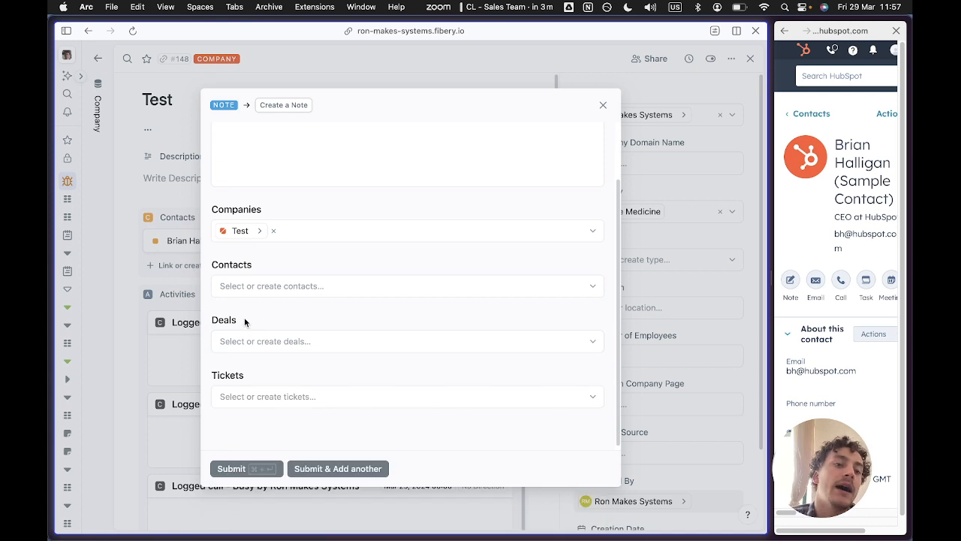
click(234, 340)
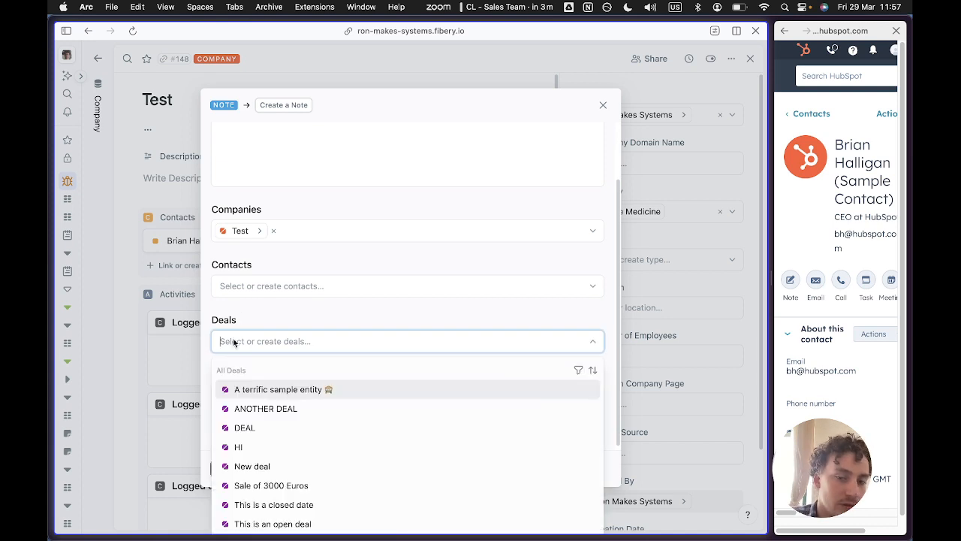
click(298, 328)
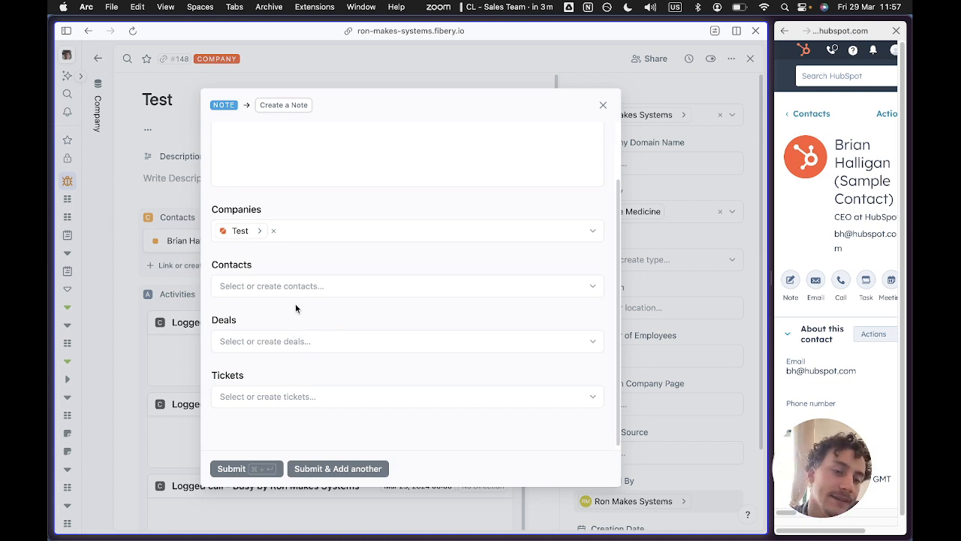
scroll(318, 240, up, 2)
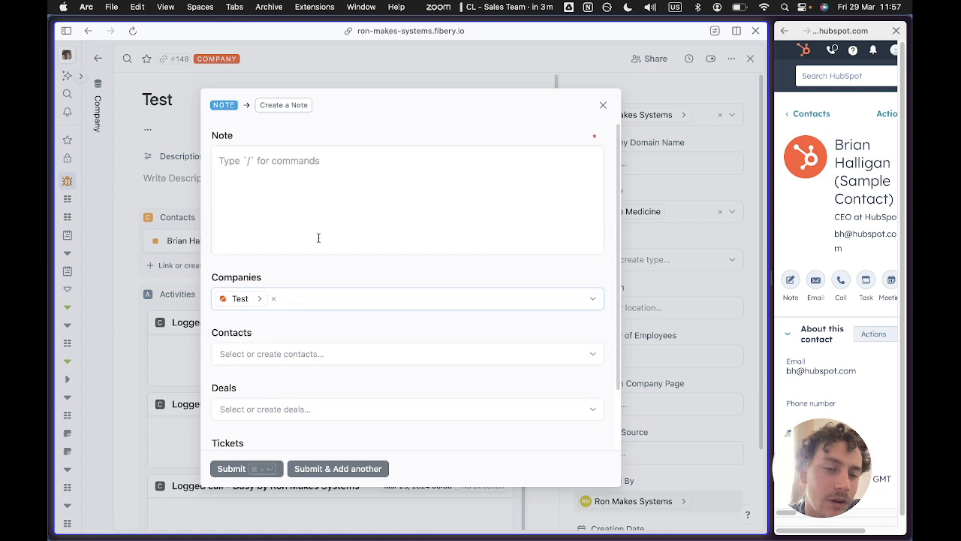
click(603, 104)
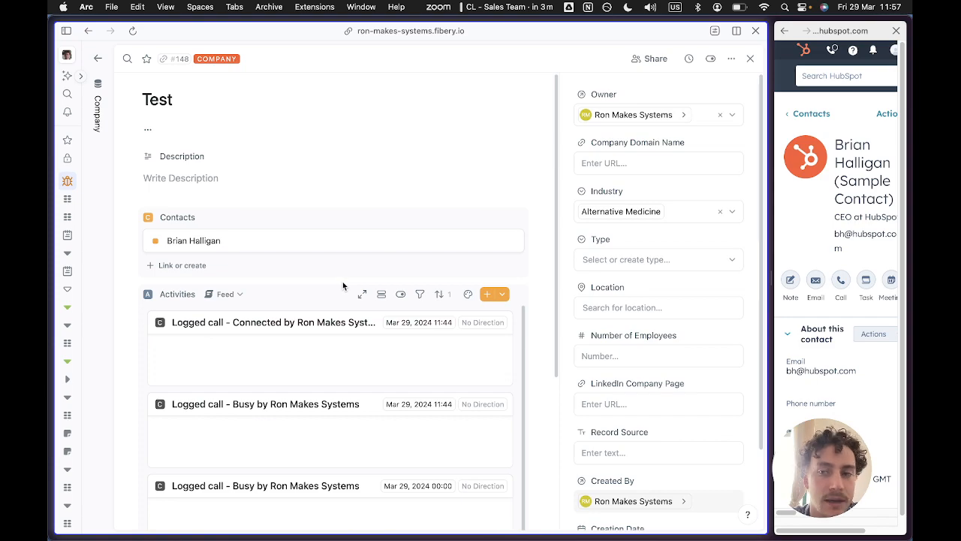
scroll(356, 262, down, 4)
key(ctrl+Up)
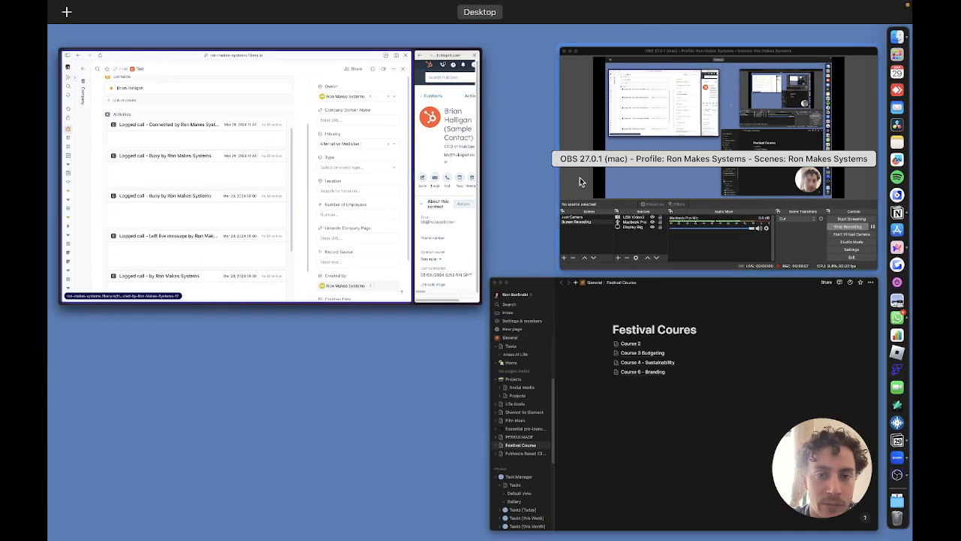
click(580, 182)
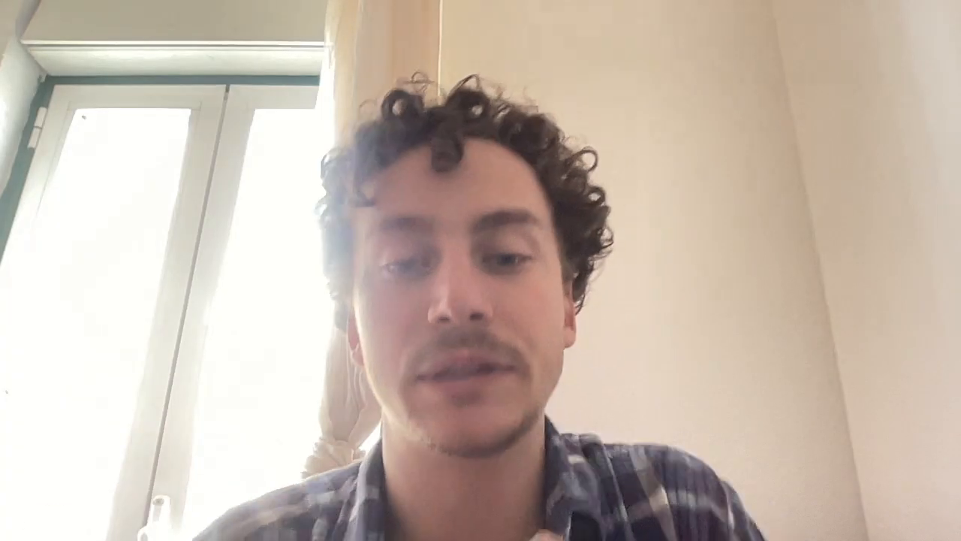